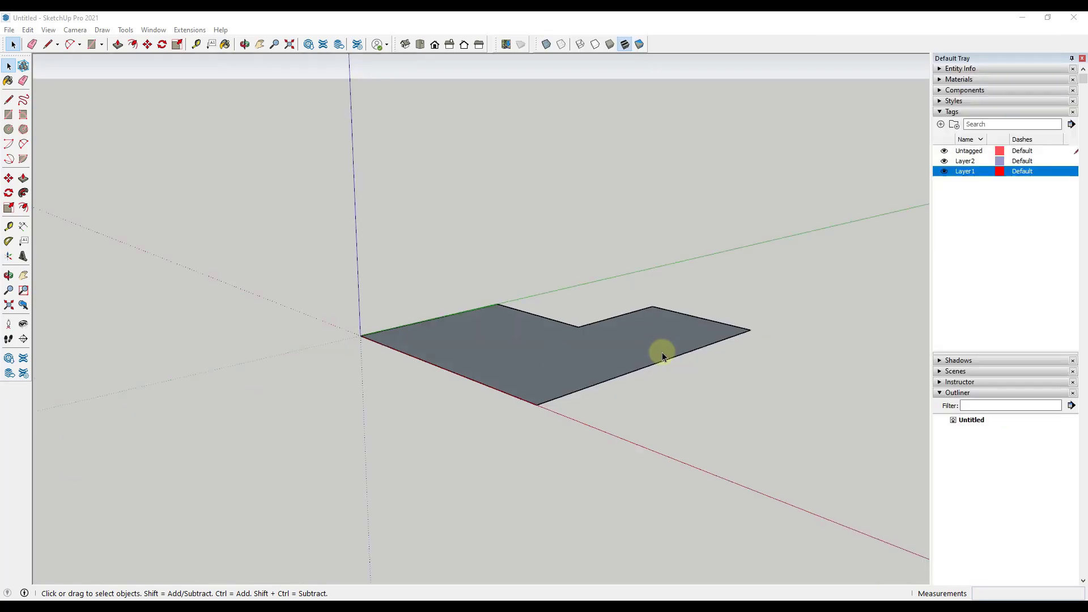
Step: Reverse the L-shaped floor face so its front side points upward
middle_click_drag(663, 356, 648, 345)
right_click(620, 346)
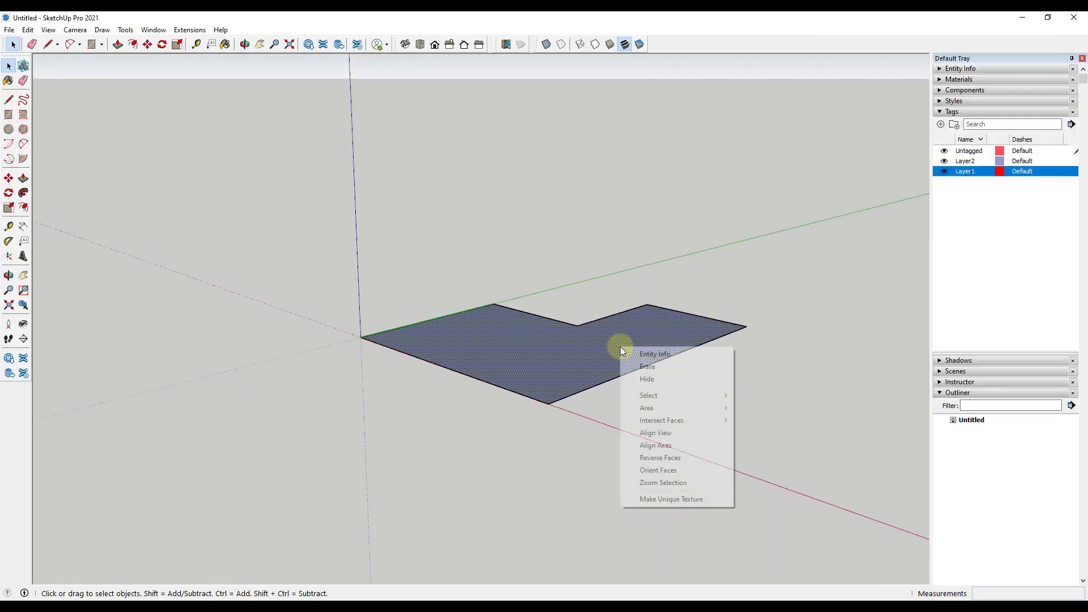
left_click(664, 461)
Step: Push/Pull the L-shaped face upward by 10' to form the room volume
middle_click_drag(575, 364, 563, 355)
key("p")
left_click_drag(523, 347, 529, 258)
type("10'")
key("Return")
key("space")
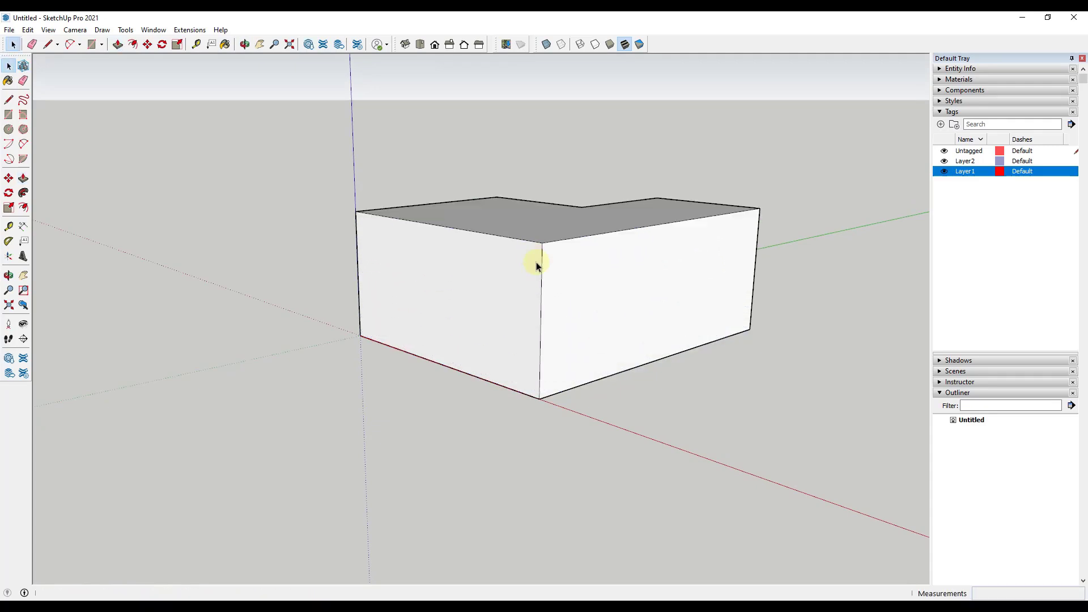
Step: Group the room's top face together with its boundary edges
middle_click_drag(686, 336, 694, 388)
middle_click_drag(727, 294, 694, 272)
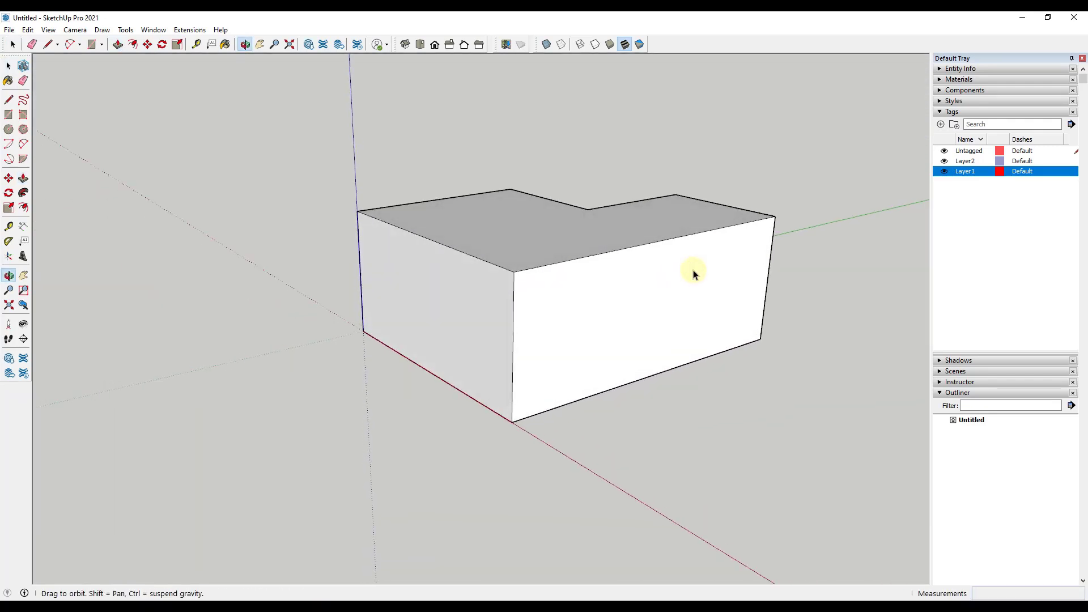
double_click(549, 237)
right_click(549, 238)
left_click(598, 337)
Step: Turn on X-Ray display and group all wall faces with their vertical edges
middle_click_drag(597, 336, 521, 79)
left_click(545, 44)
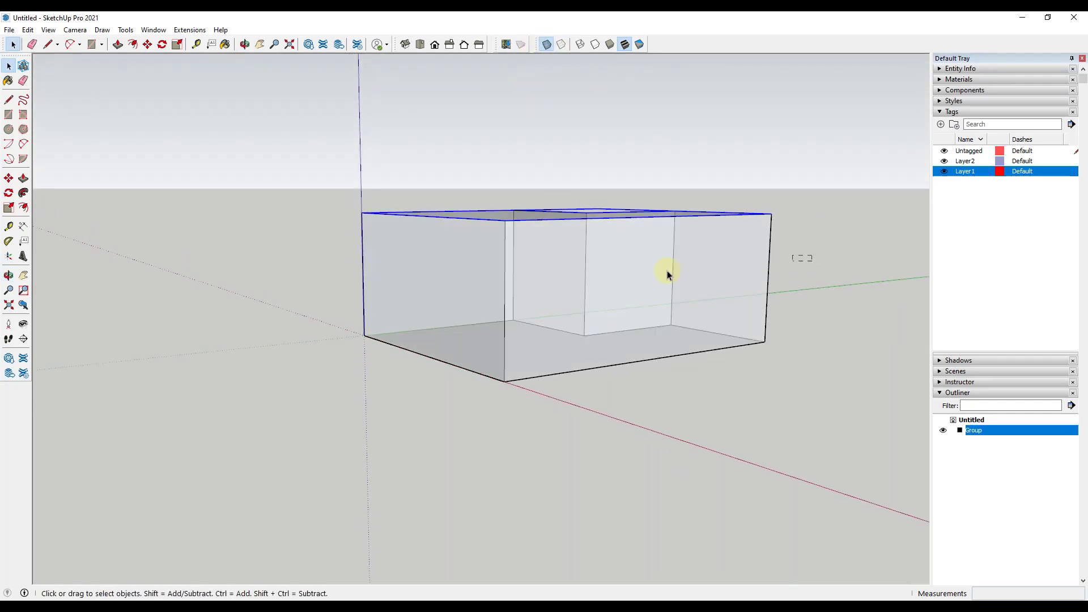
triple_click(445, 289)
right_click(503, 288)
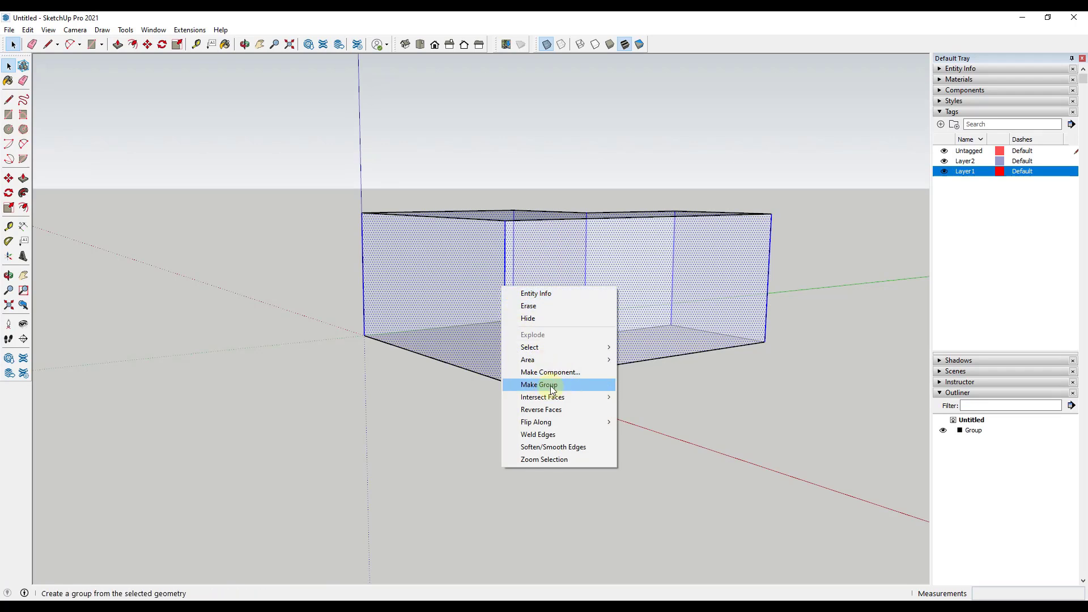
left_click(552, 390)
Step: Group the room's bottom face together with its boundary edges
middle_click_drag(558, 262, 501, 293)
left_click(501, 293)
right_click(501, 293)
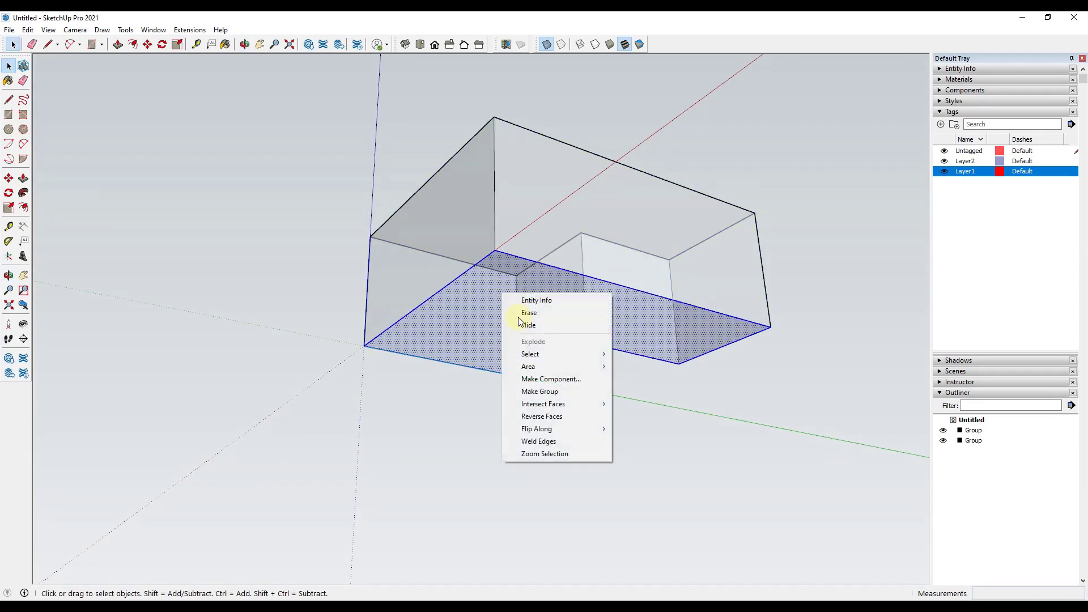
left_click(548, 390)
middle_click_drag(553, 391, 627, 430)
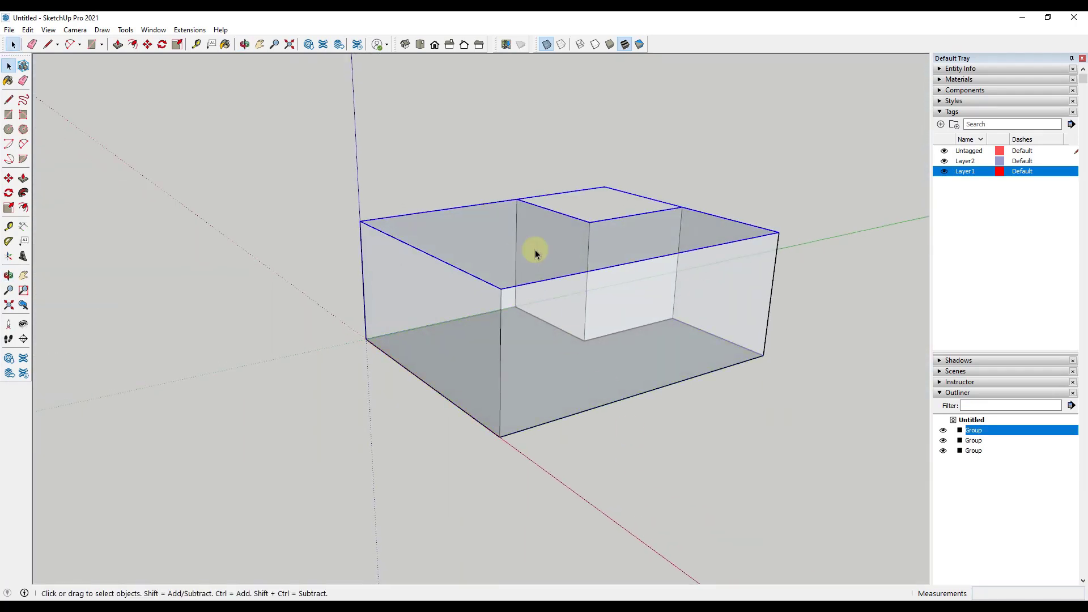
Step: Rename the group holding the room's top face as Ceilings
right_click(974, 430)
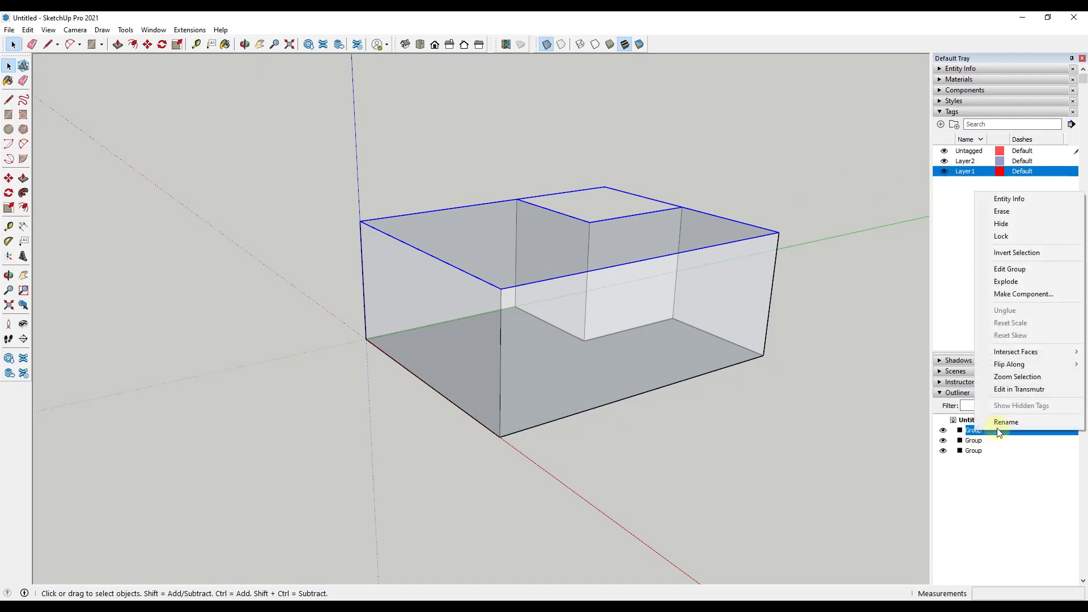
left_click(997, 428)
type("Ceilings")
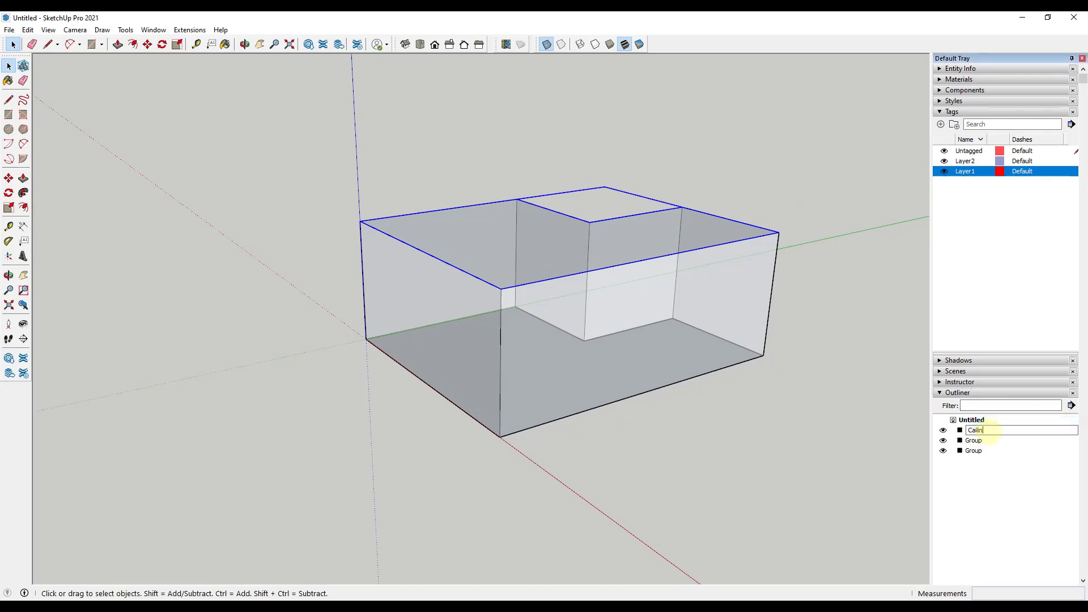
key("Return")
Step: Rename the group holding the vertical wall faces as Walls
right_click(986, 440)
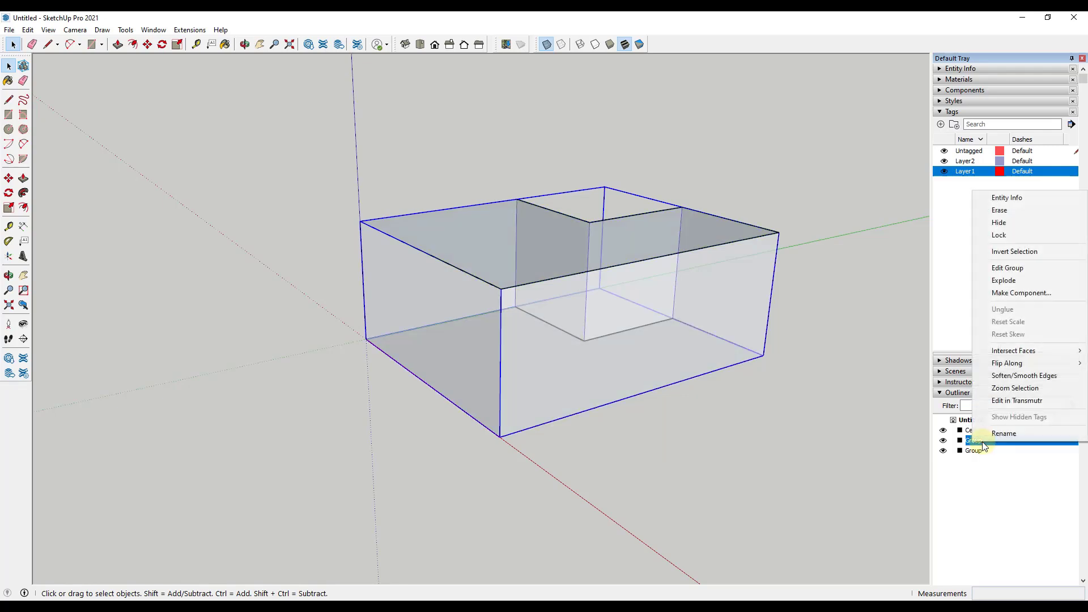
left_click(992, 437)
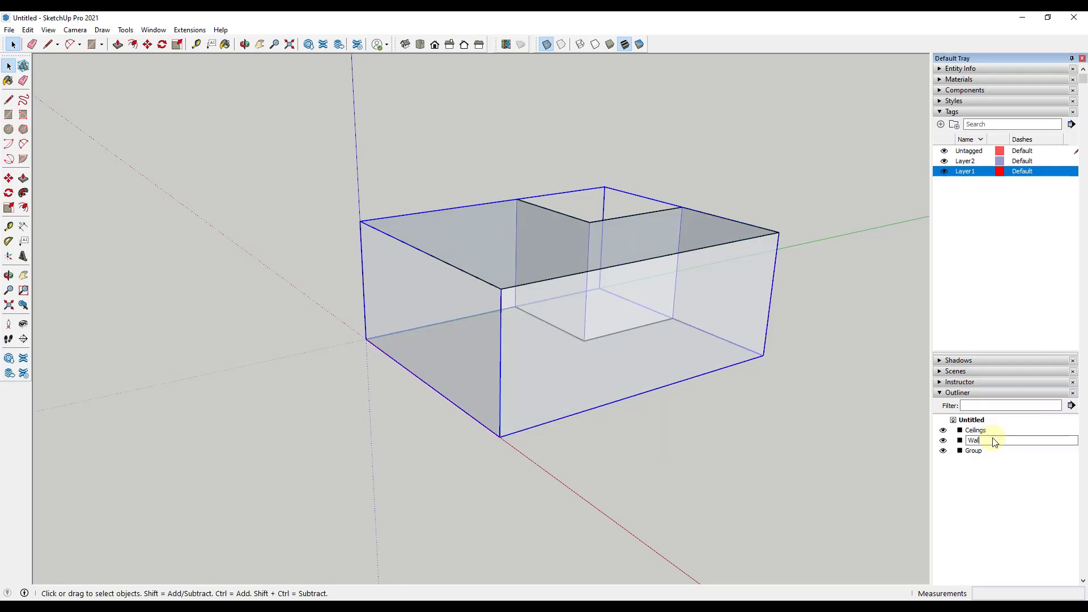
key("Return")
Step: Rename the group holding the room's bottom face as Floor
left_click(992, 440)
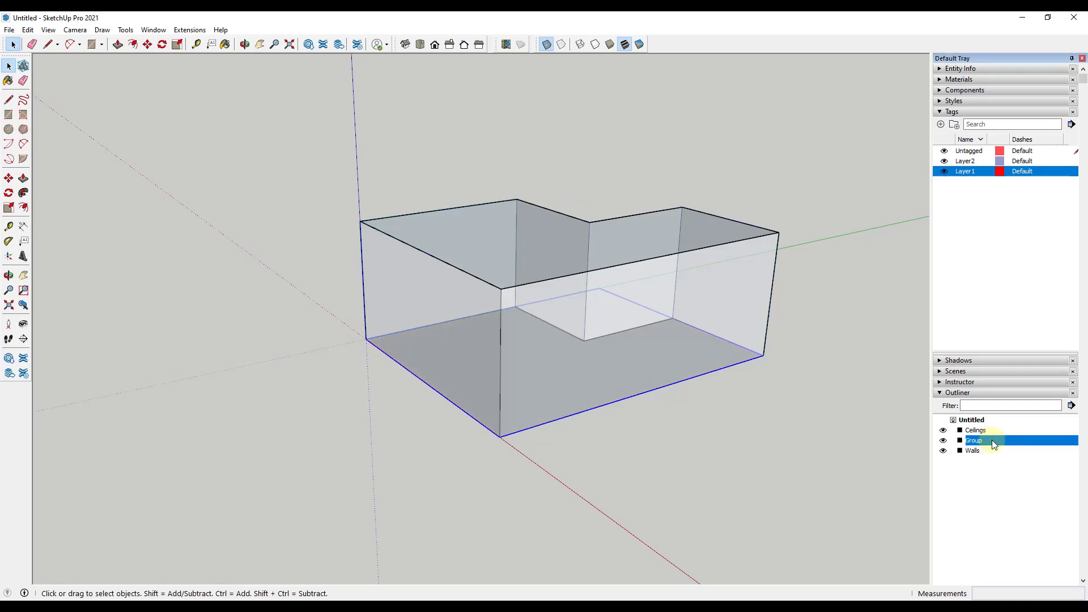
right_click(992, 440)
left_click(1001, 436)
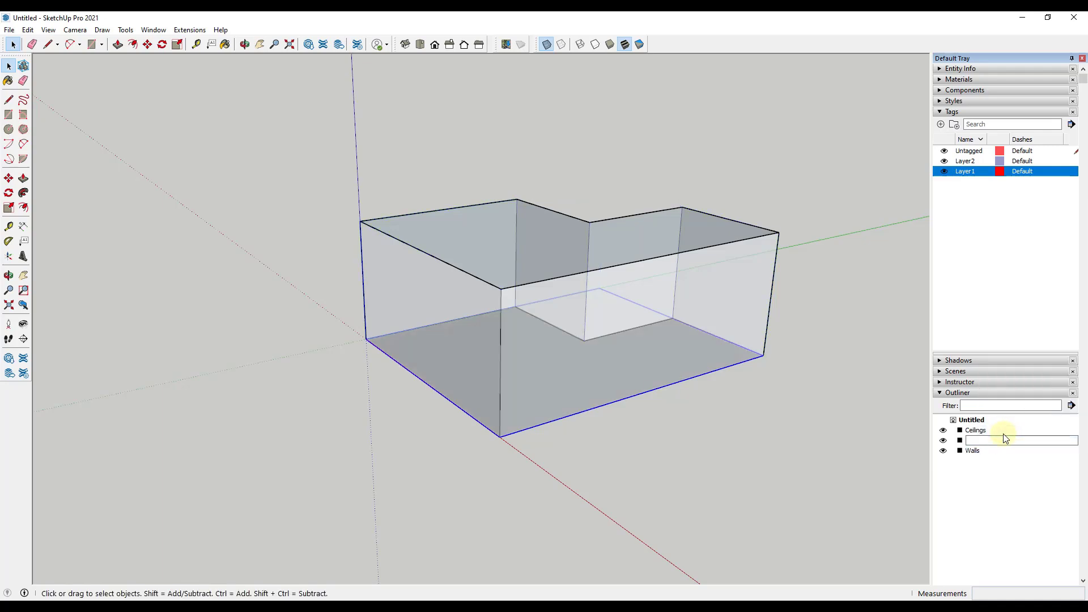
type("Floor")
key("Return")
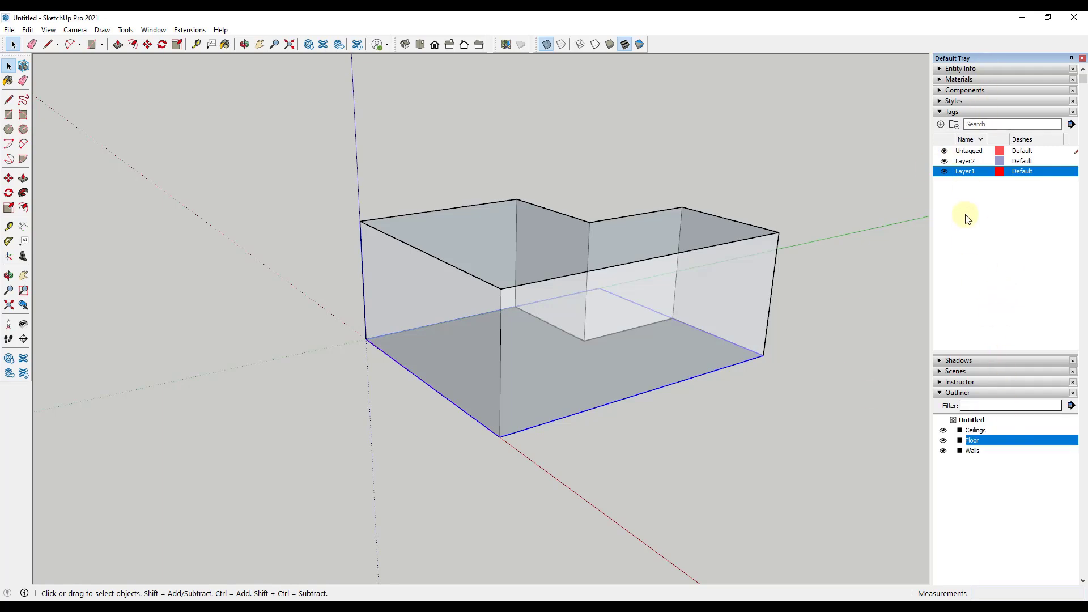
Step: Create three tags named ARCH_Ceilings, ARCH_Floors and ARCH_Walls
left_click(940, 124)
type("ARC")
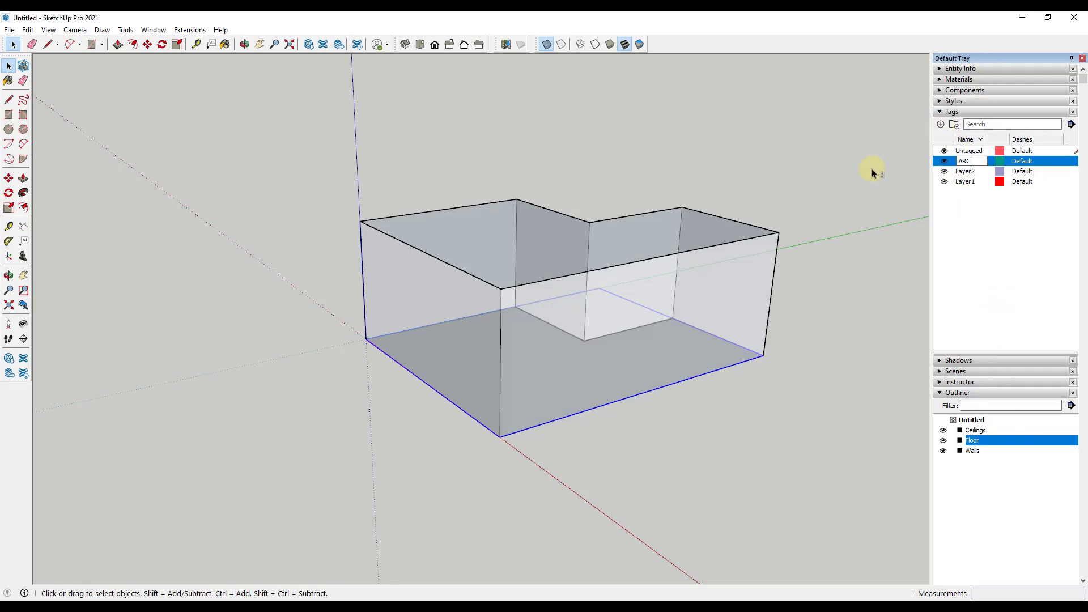
type("H_Ceiling")
key("Return")
left_click(942, 124)
type("ARCH_Floor")
key("Return")
left_click(941, 125)
type("ARCH_Walls")
key("Return")
Step: Enable the Tags toolbar and dock it at the end of the main toolbar row
right_click(673, 40)
left_click(710, 393)
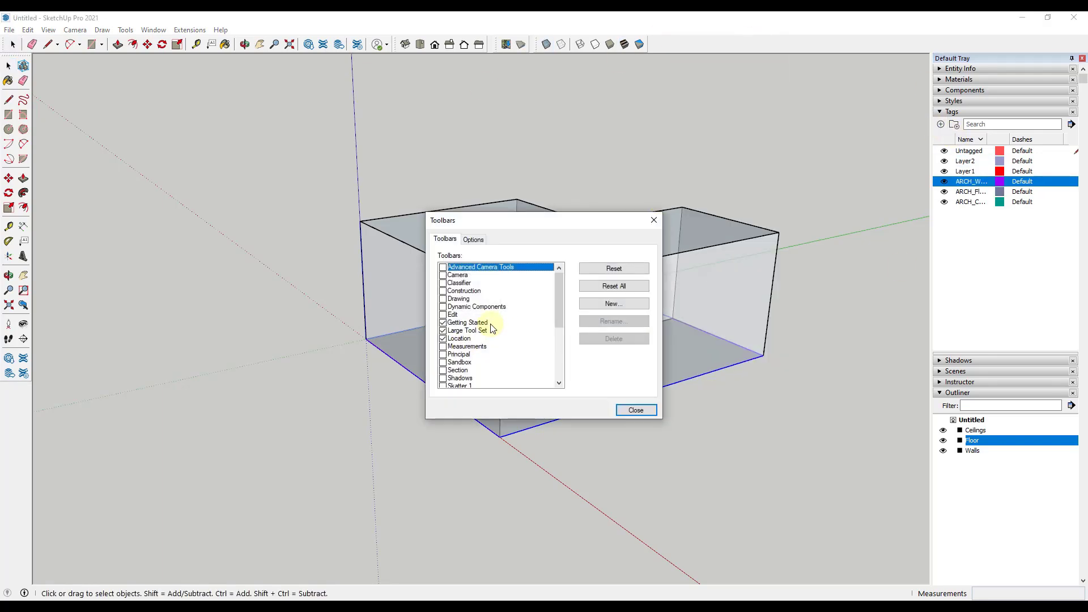
scroll(491, 326, "down", 3)
left_click(444, 354)
left_click(635, 409)
left_click_drag(163, 44, 655, 44)
Step: Assign the Ceilings group to ARCH_Ceilings, the Floor group to ARCH_Floors and the Walls group to ARCH_Walls
left_click(976, 431)
left_click(699, 45)
left_click(697, 66)
left_click(972, 440)
left_click(699, 46)
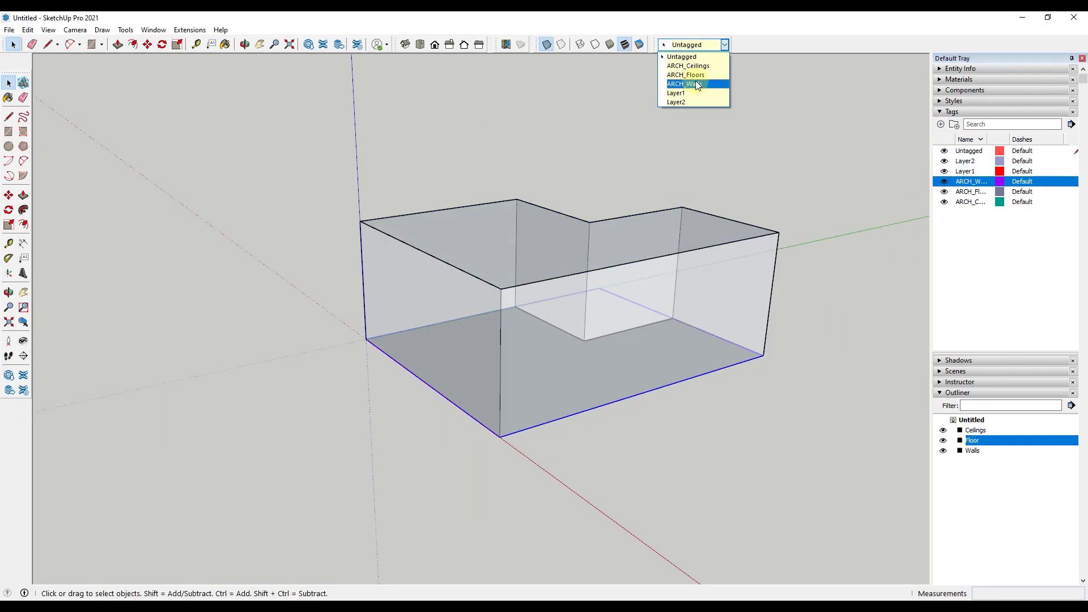
left_click(694, 74)
left_click(972, 451)
left_click(699, 45)
left_click(693, 84)
left_click(669, 141)
Step: Turn off X-Ray display and add a scene for an elevated corner view of the room
left_click(546, 44)
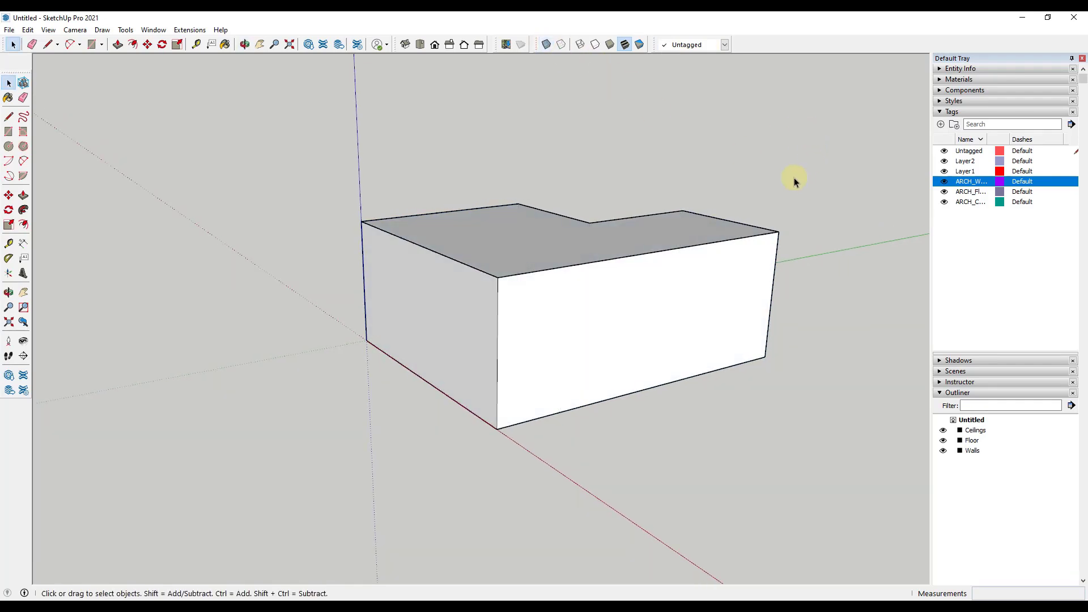
middle_click_drag(760, 177, 646, 199)
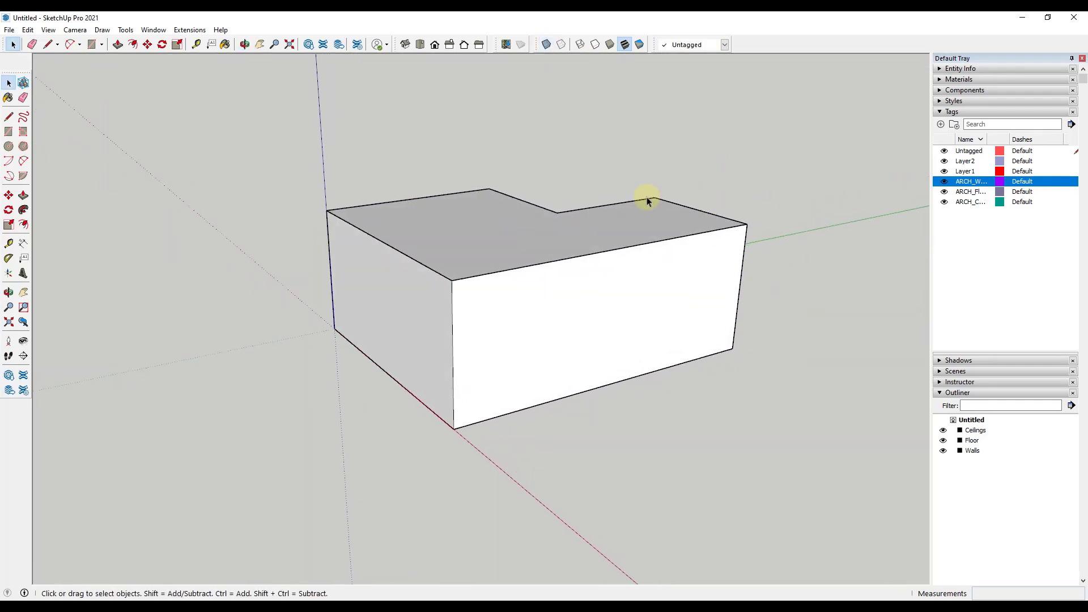
left_click(476, 245)
left_click(49, 30)
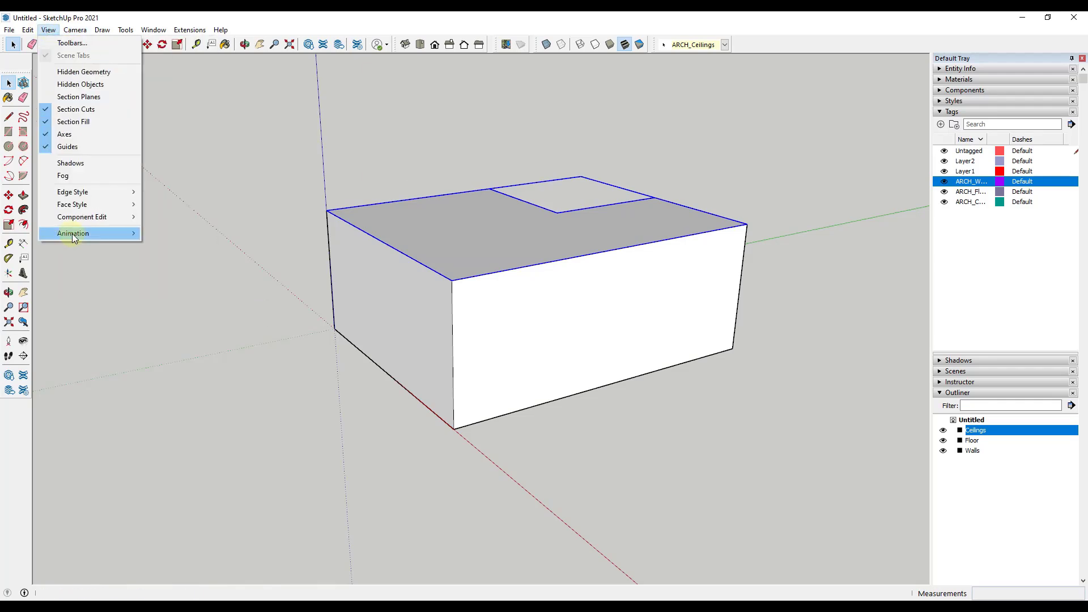
mouse_move(80, 233)
left_click(180, 234)
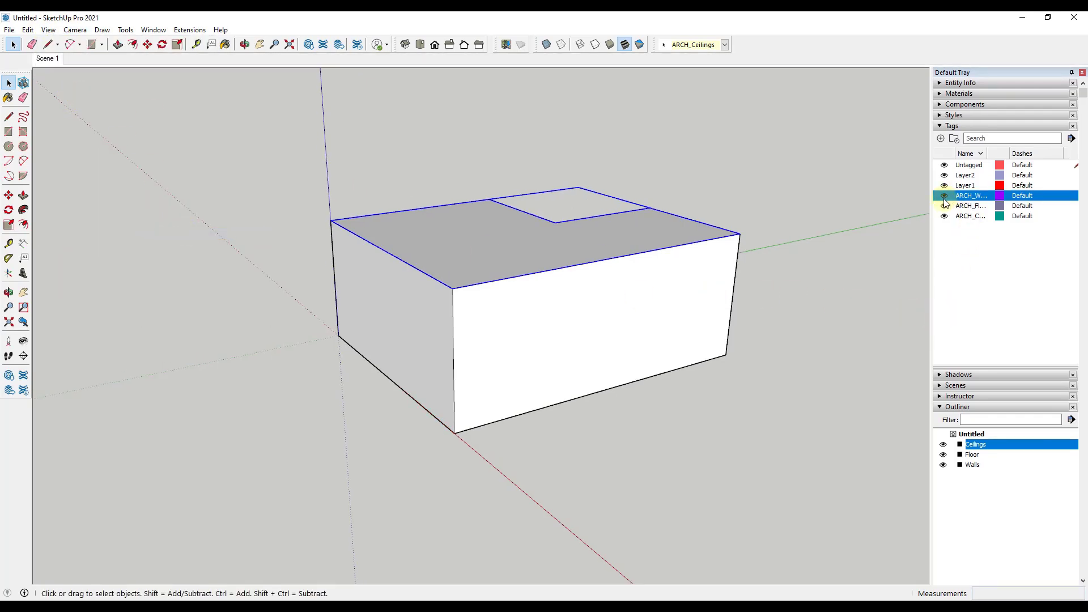
Step: Hide the ceiling tag to open the room from above
left_click(945, 216)
middle_click_drag(687, 214, 655, 265)
key("space")
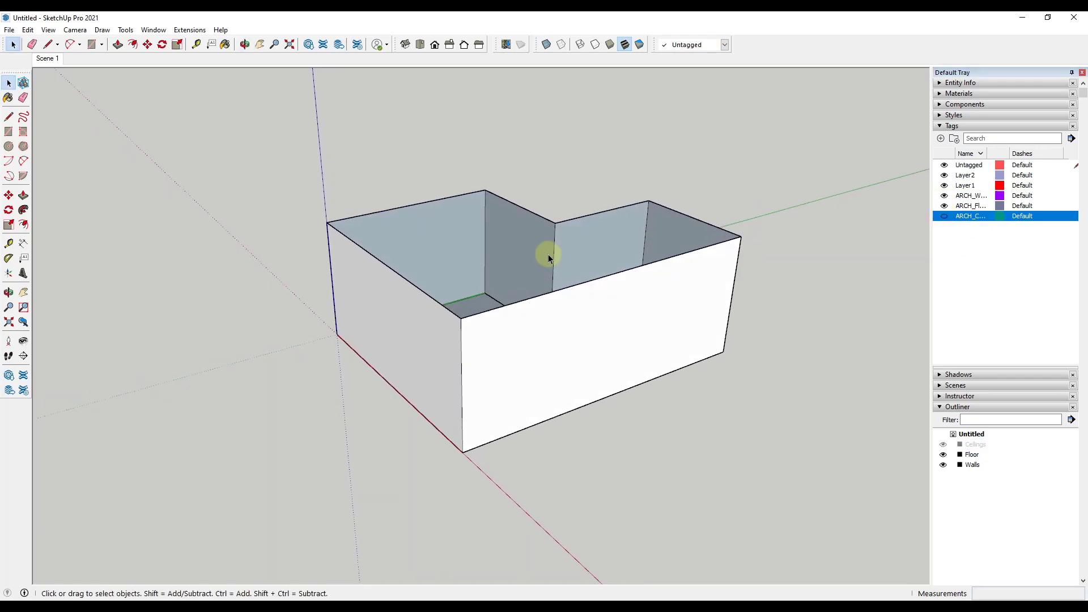
Step: Reverse all faces inside the Walls group so their front sides face the room's interior
left_click(547, 252)
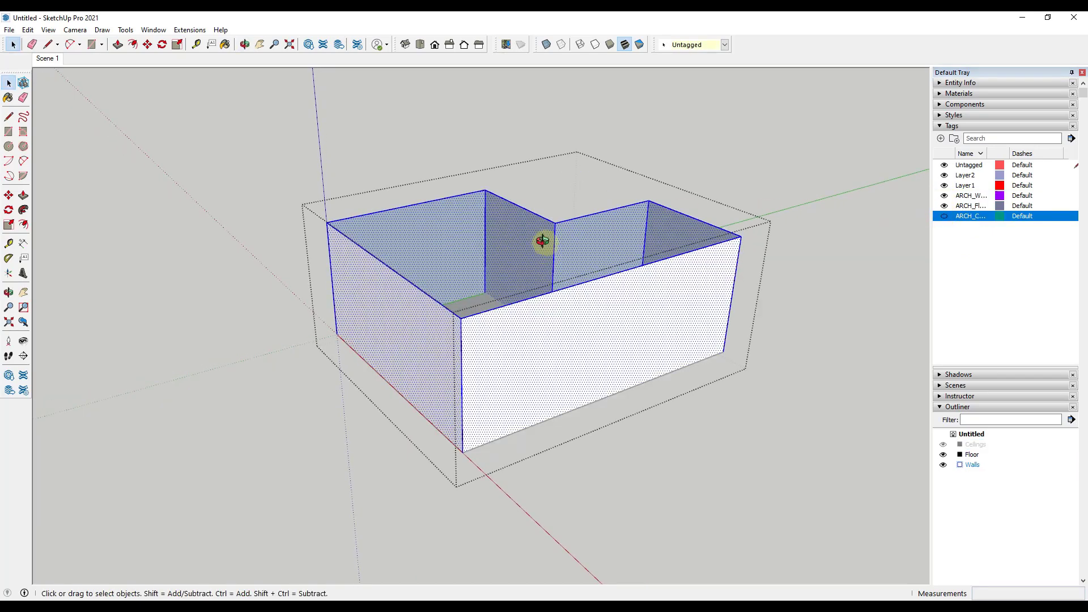
middle_click_drag(544, 238, 811, 260)
right_click(547, 282)
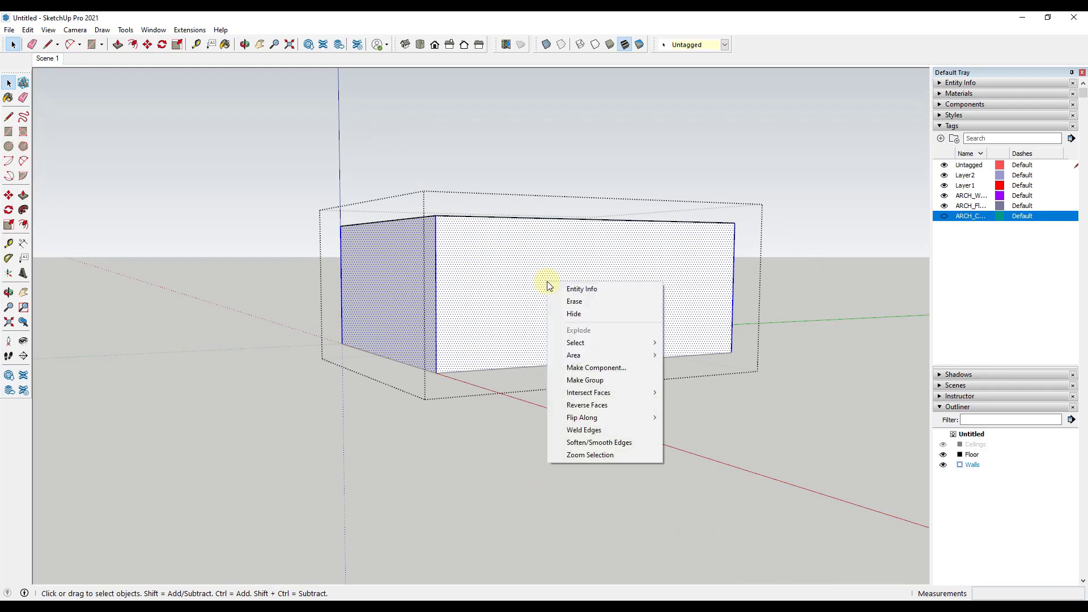
left_click(610, 402)
middle_click_drag(496, 241, 512, 461)
left_click(593, 99)
Step: Reverse the face inside the Floor group so its front side faces the room's interior
middle_click_drag(596, 109, 599, 135)
left_click(479, 330)
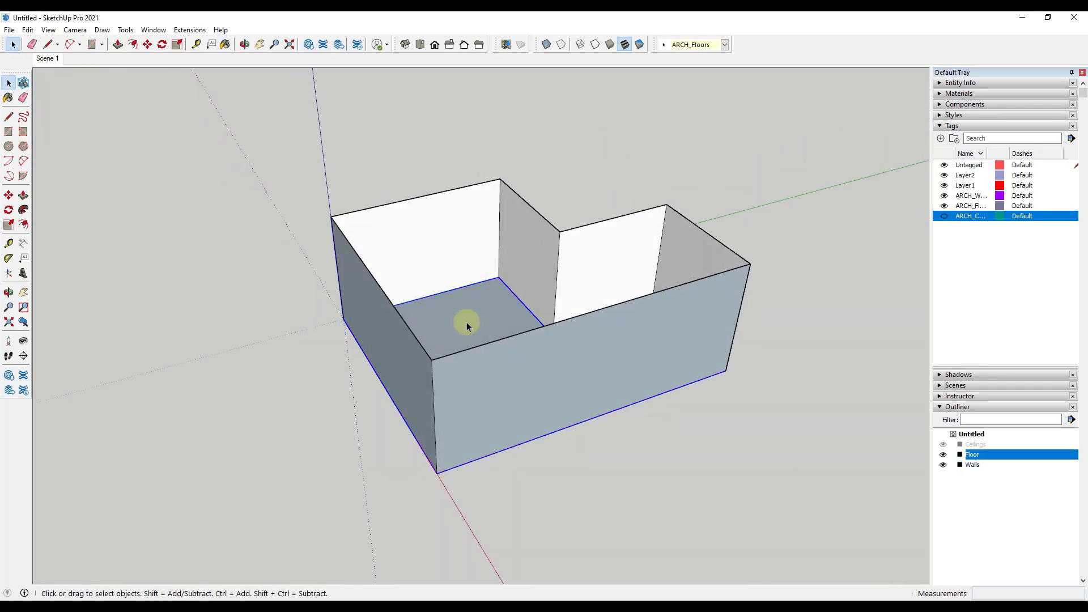
double_click(467, 322)
left_click(467, 322)
right_click(467, 322)
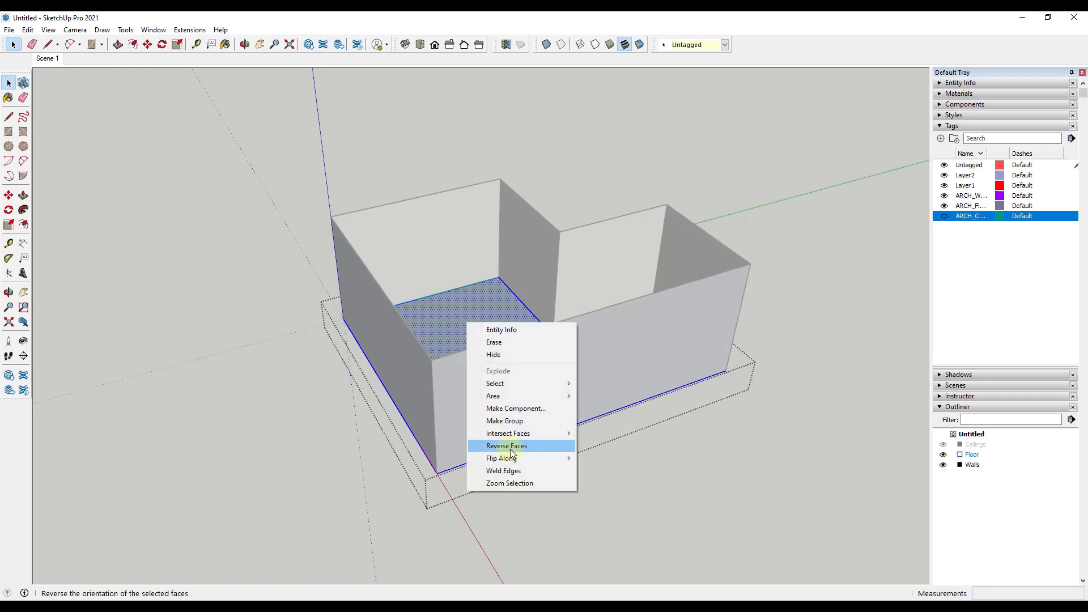
left_click(506, 445)
left_click(611, 146)
Step: Hide the two near outer walls and their edges inside the Walls group to open up the interior
middle_click_drag(611, 148, 574, 256)
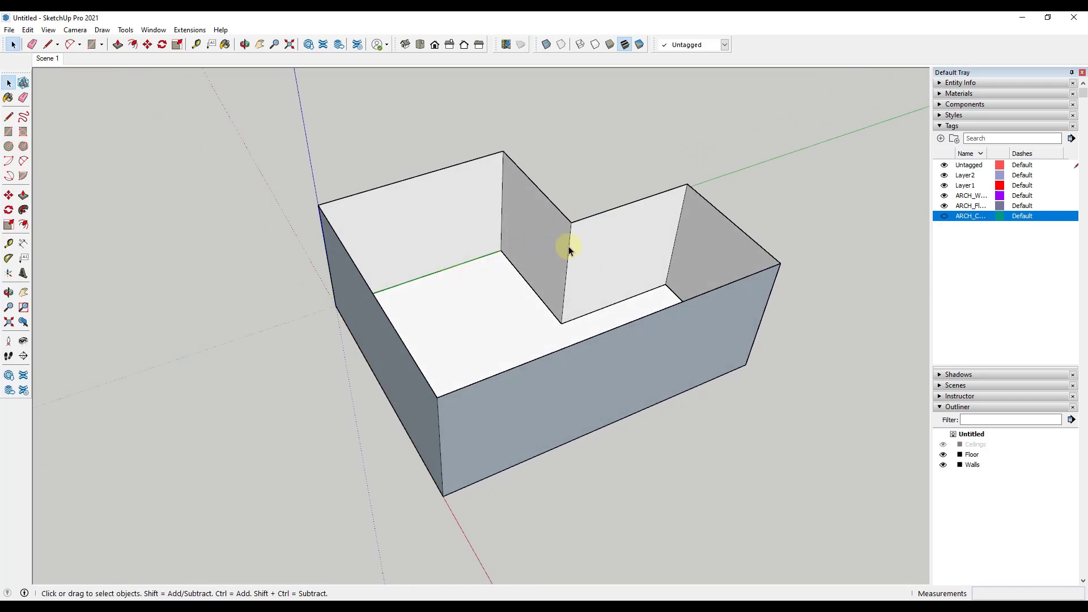
middle_click_drag(563, 243, 564, 194)
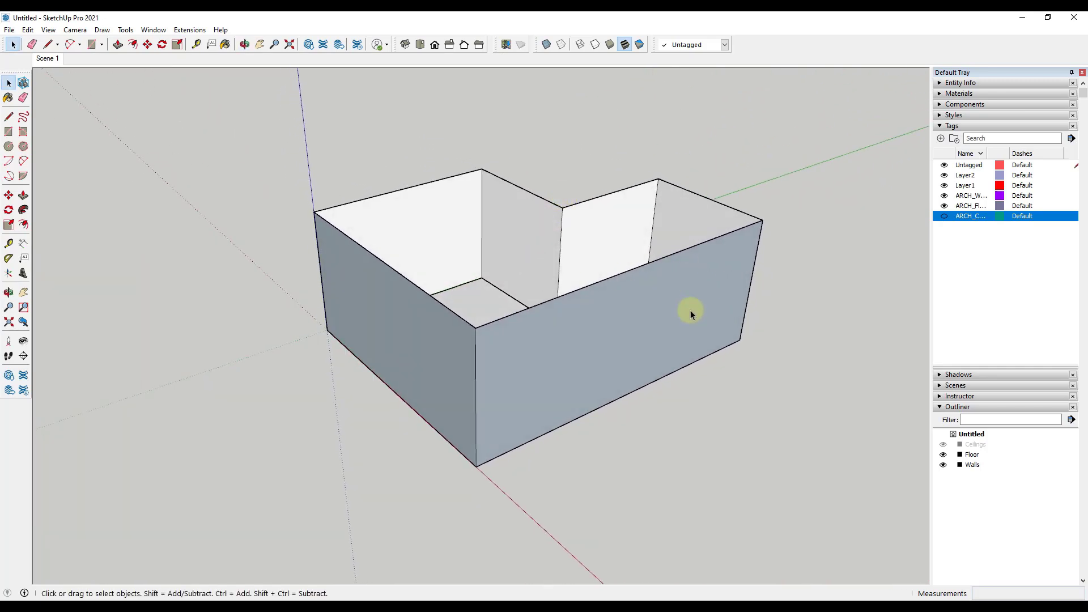
middle_click_drag(663, 274, 556, 325)
left_click(533, 338)
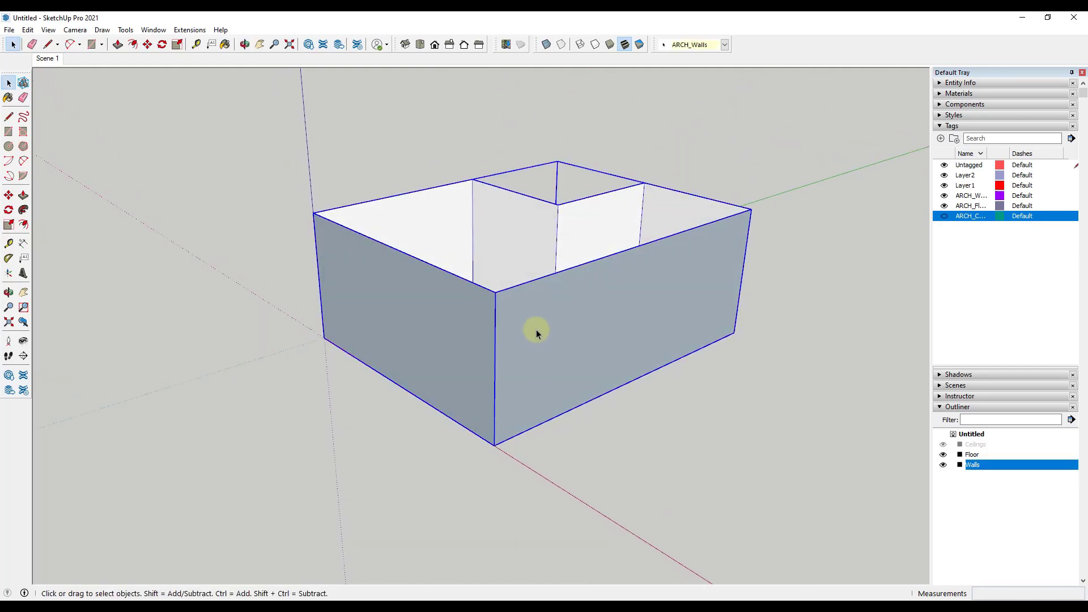
double_click(540, 329)
left_click(518, 318)
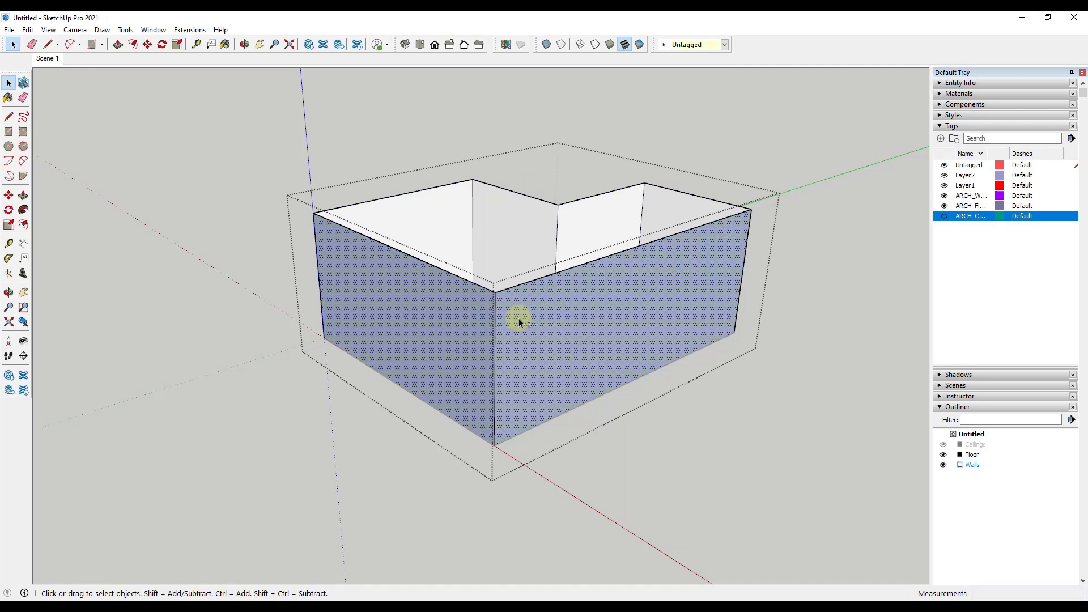
double_click(521, 317)
double_click(474, 316, "shift")
right_click(474, 316)
left_click(506, 349)
left_click(715, 385)
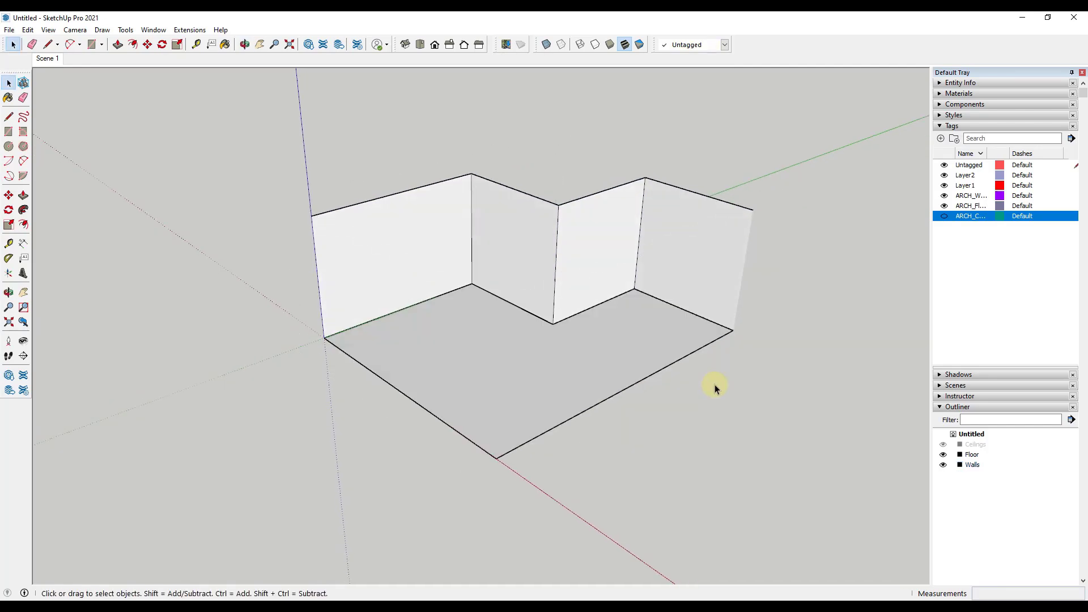
Step: Paint the two walls meeting at the room's inner corner with Color I08 inside the Walls group
middle_click_drag(513, 335, 495, 305)
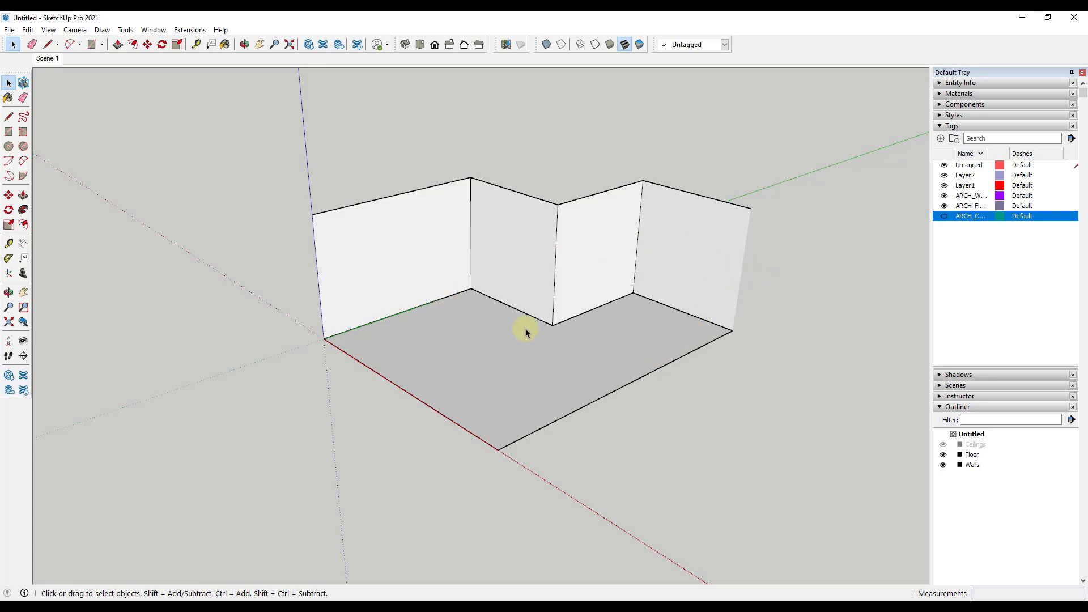
left_click(539, 260)
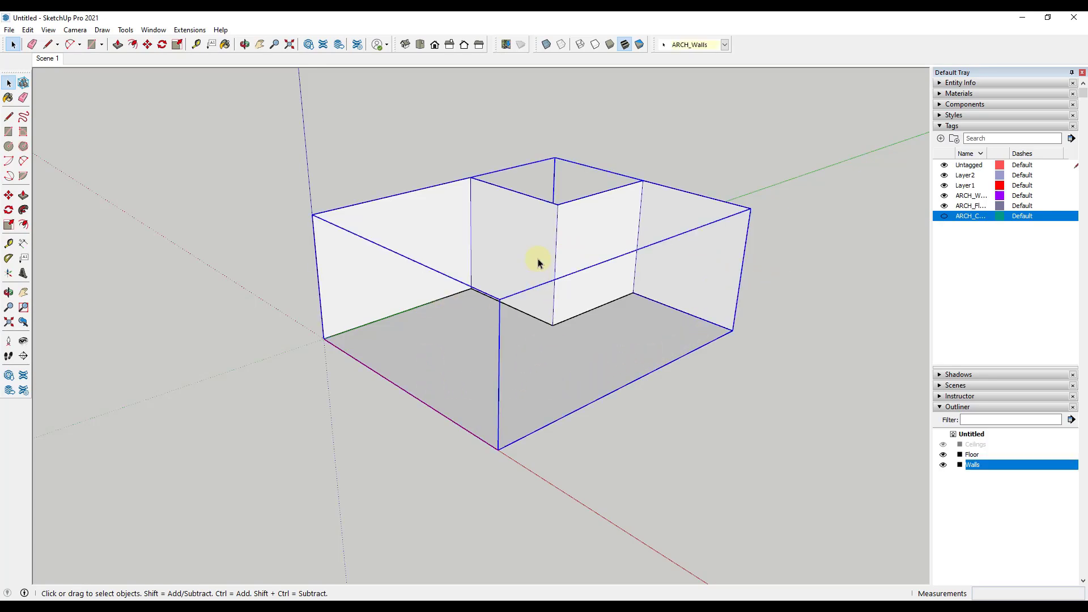
double_click(538, 260)
left_click(537, 252)
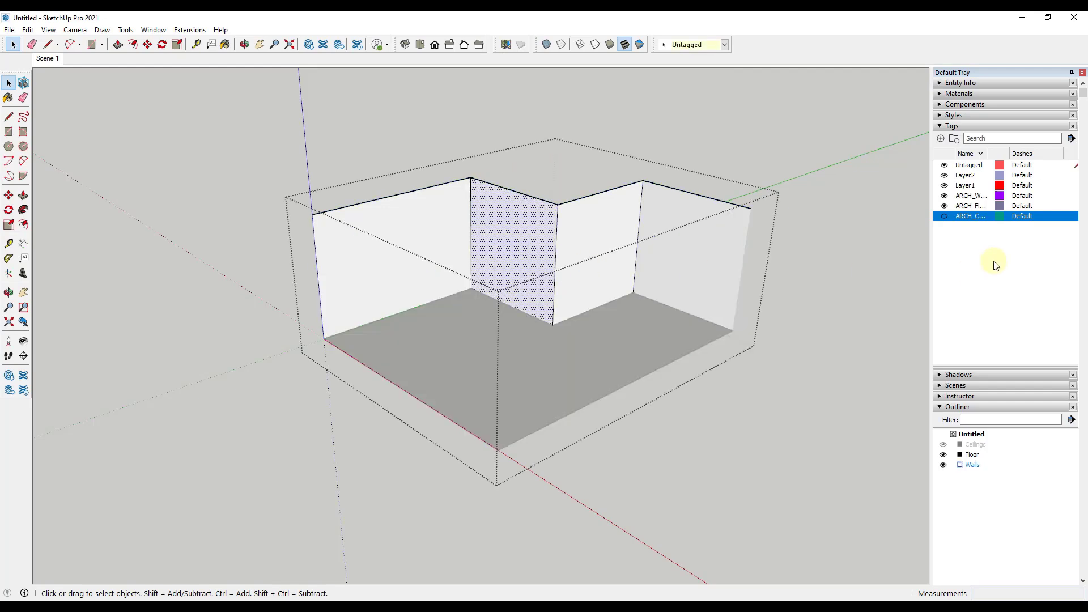
left_click(959, 93)
left_click(1027, 221)
left_click(547, 231)
left_click(607, 267)
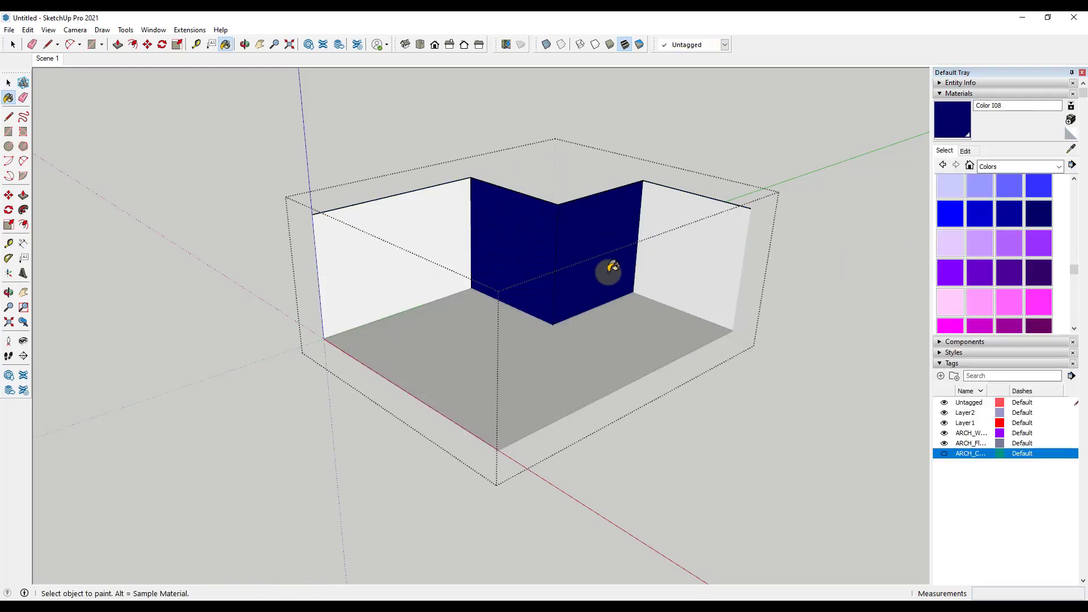
Step: Paint the white wall farthest from the origin with Color I01 and leave the Walls group
middle_click_drag(607, 267, 599, 250)
key("space")
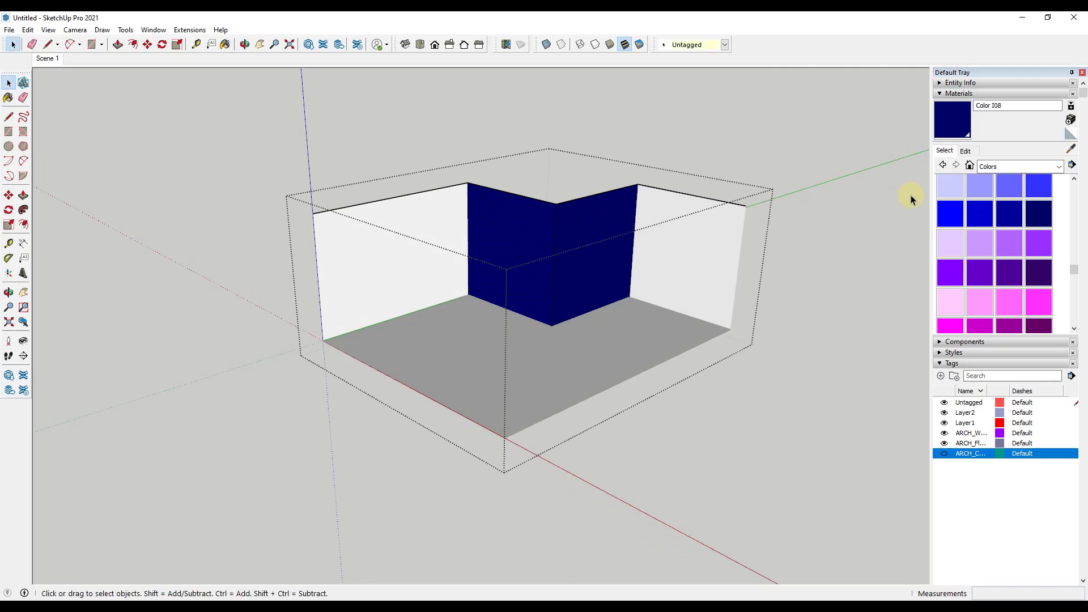
left_click(953, 196)
left_click(639, 231)
key("space")
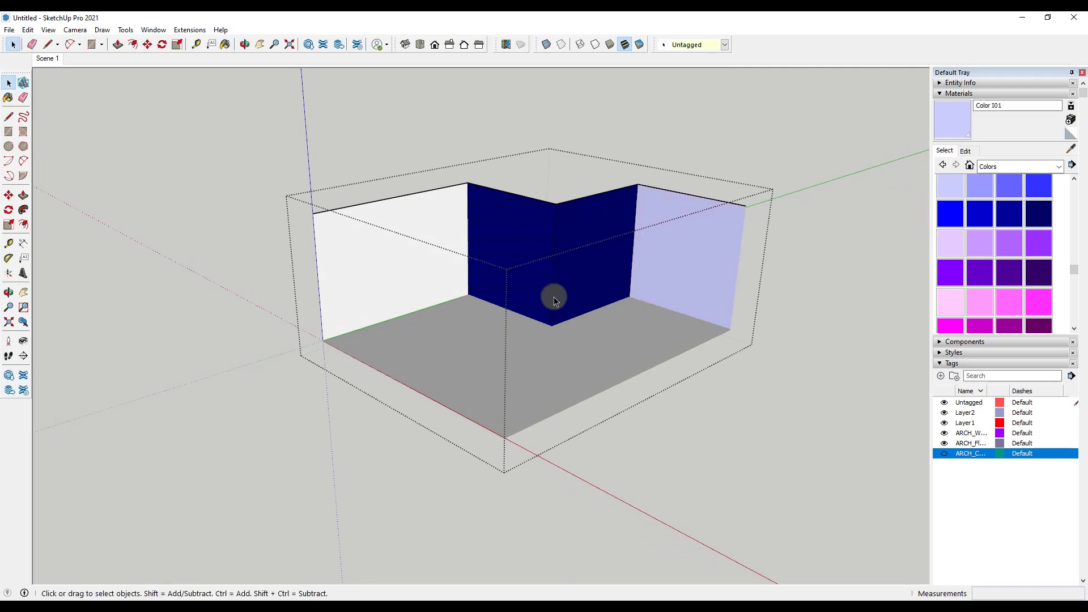
middle_click_drag(554, 297, 340, 276)
left_click(252, 364)
Step: Place guides 6" in from all four edges of the remaining white wall with the Tape Measure tool
scroll(379, 275, "up", 3)
key("r")
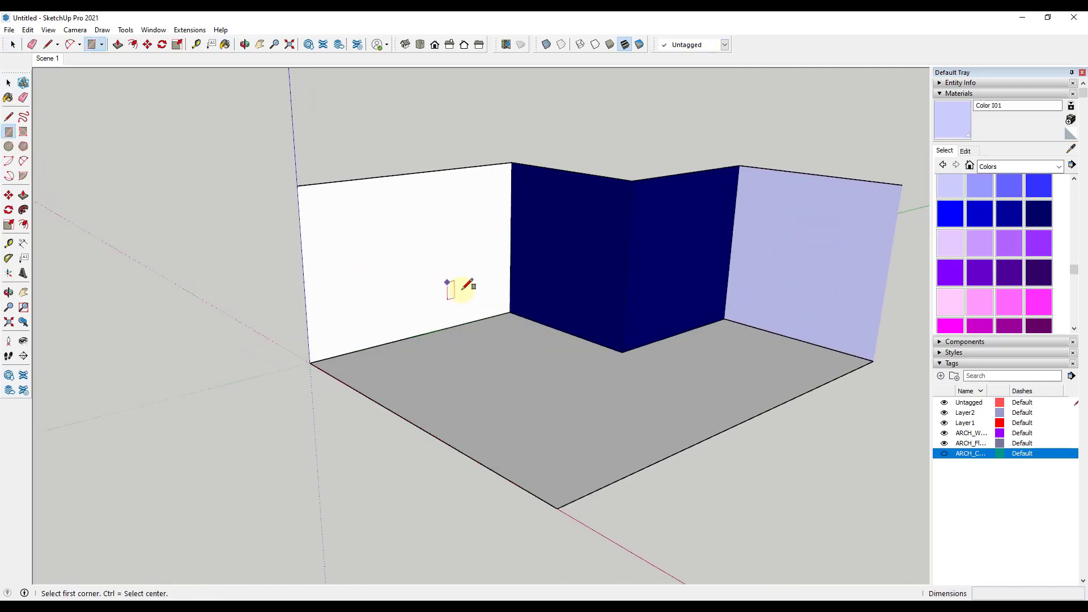
scroll(506, 303, "up", 3)
key("space")
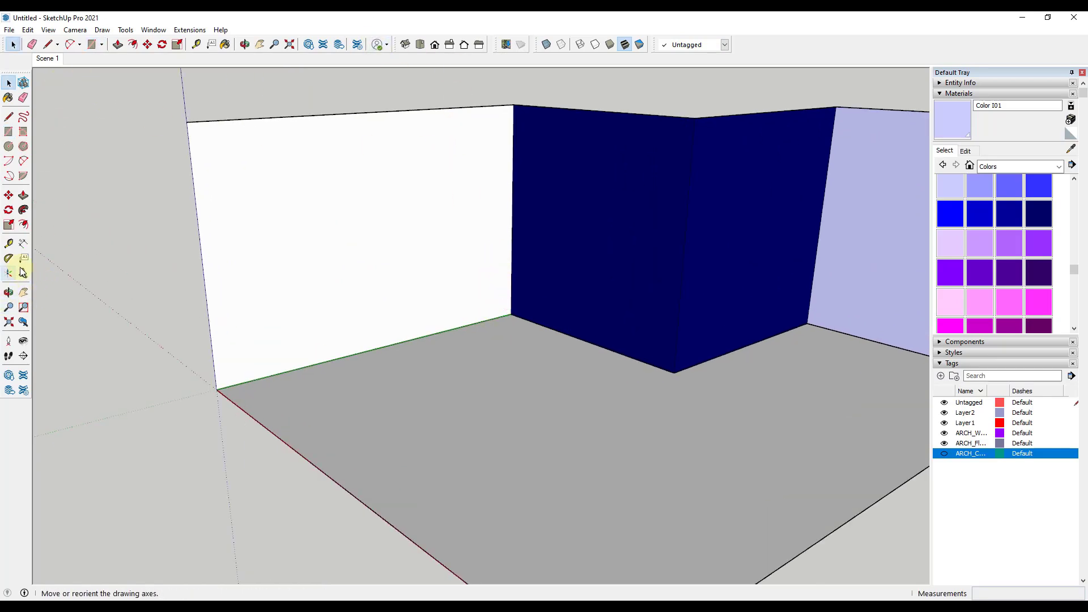
left_click(8, 243)
left_click(383, 344)
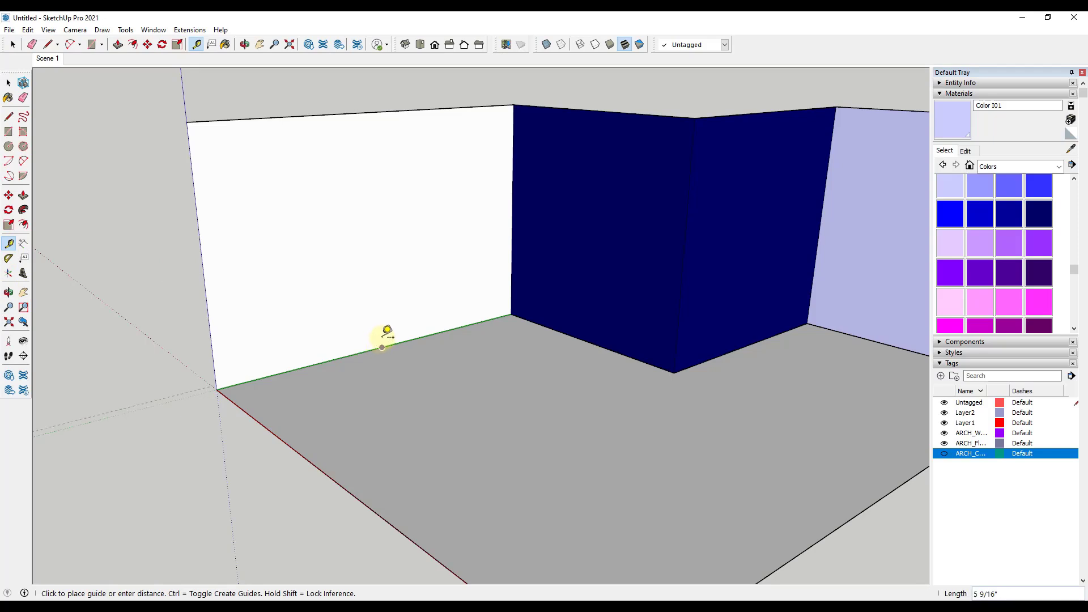
left_click(382, 335)
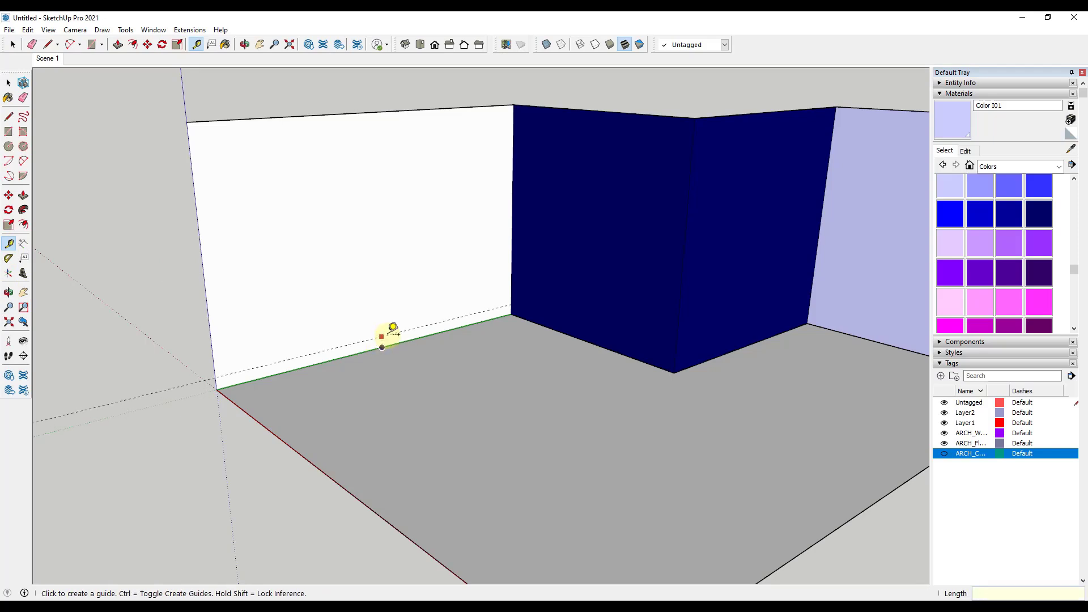
left_click(202, 261)
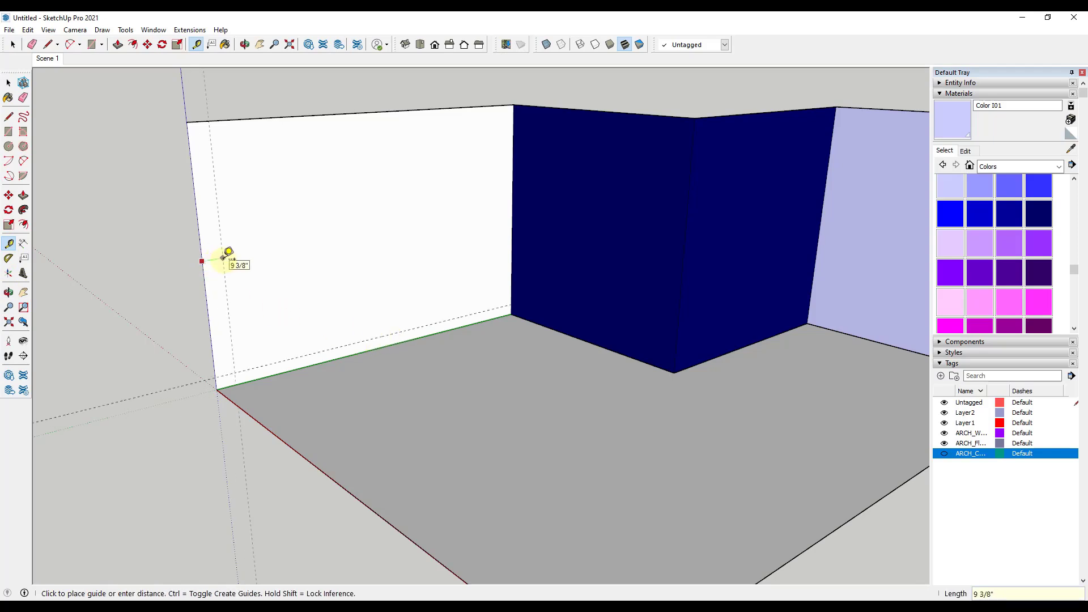
left_click(223, 256)
left_click(513, 188)
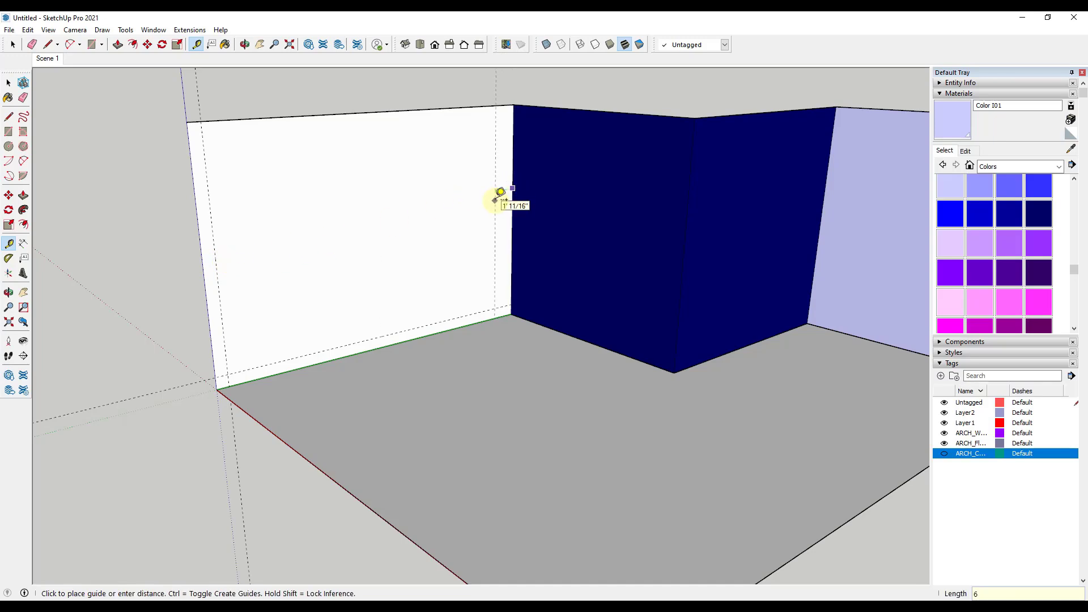
left_click(503, 193)
left_click(431, 109)
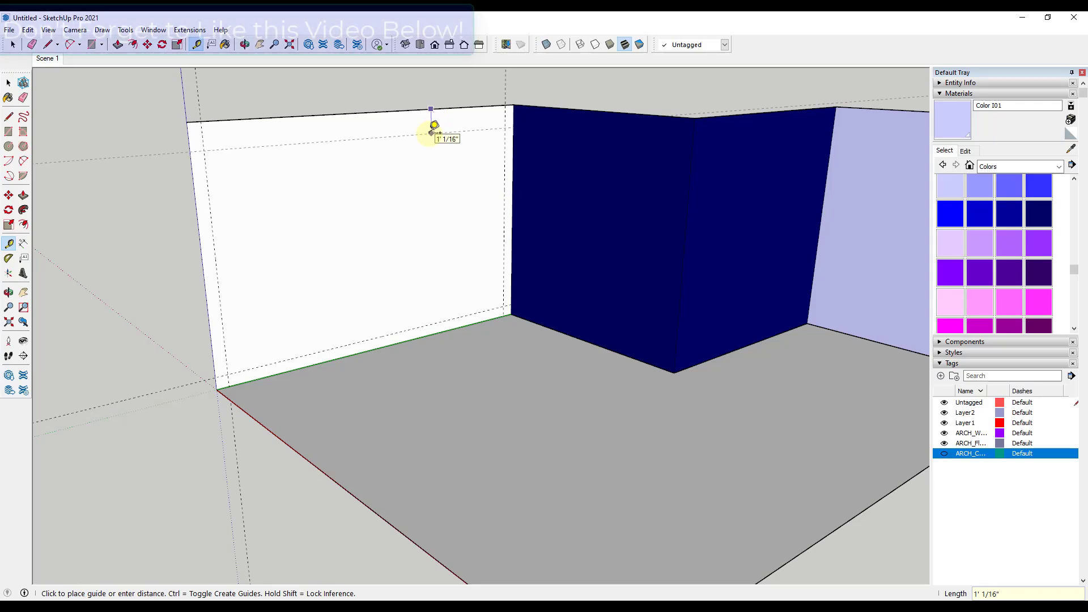
left_click(435, 126)
Step: Draw a rectangle on the white wall between the opposite corners where the guides intersect
key("space")
key("r")
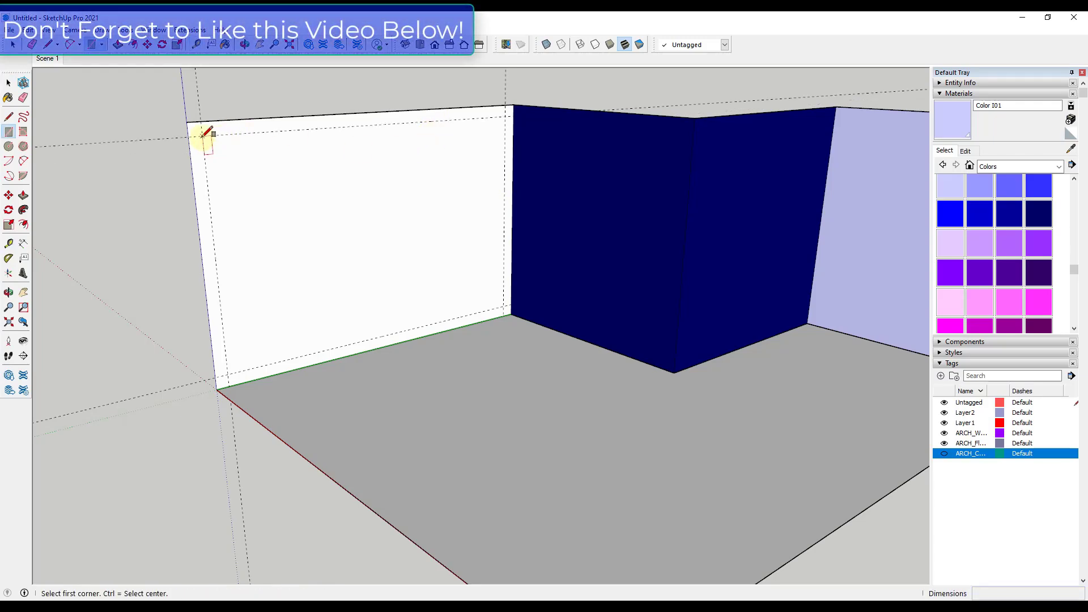
left_click(203, 136)
left_click(504, 309)
Step: Erase the guides around the rectangle on the white wall
key("e")
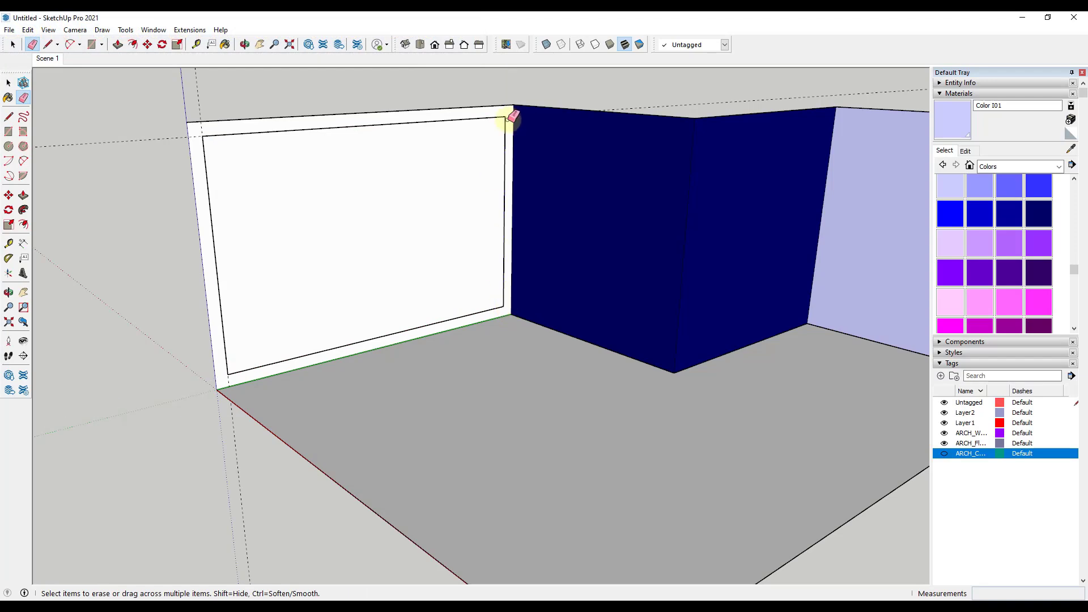
left_click(508, 116)
left_click(202, 131)
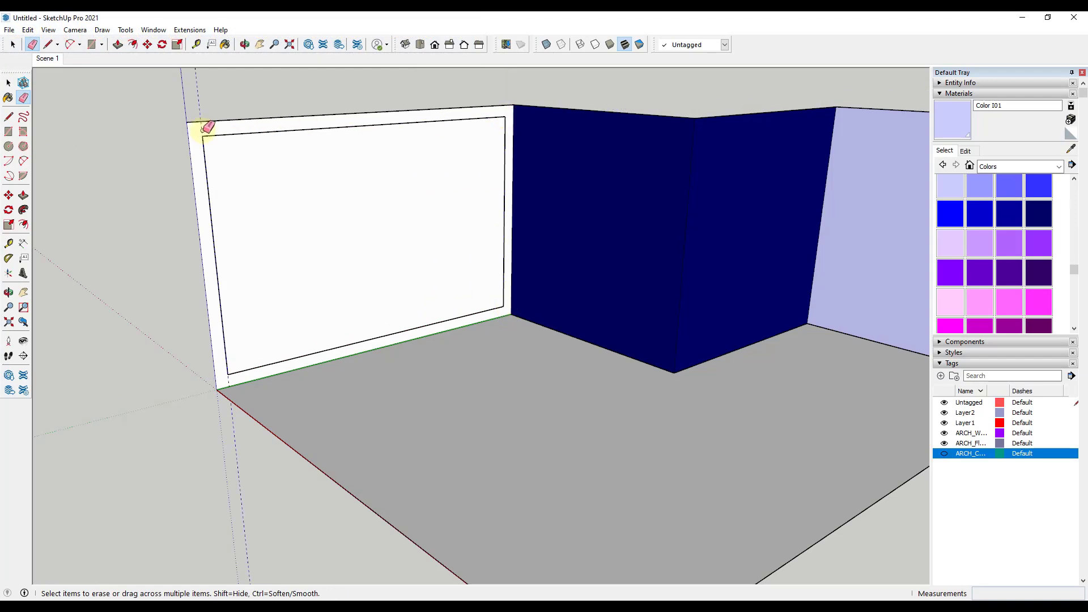
left_click_drag(207, 127, 303, 206)
Step: Group the rectangle on the white wall and rename the group Mirror
key("space")
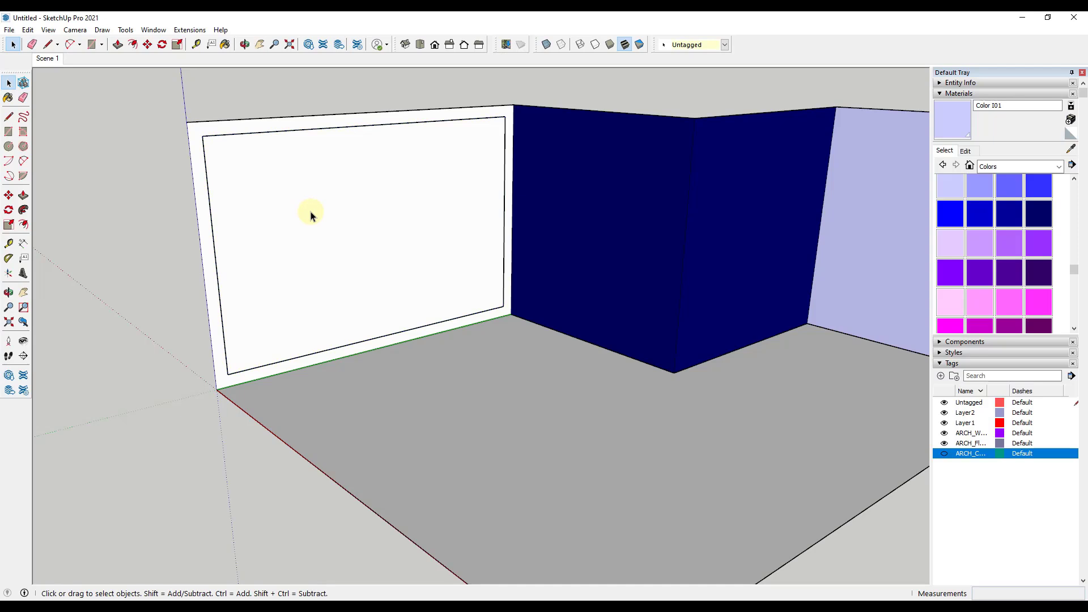
right_click(310, 216)
left_click(371, 312)
scroll(1001, 391, "down", 3)
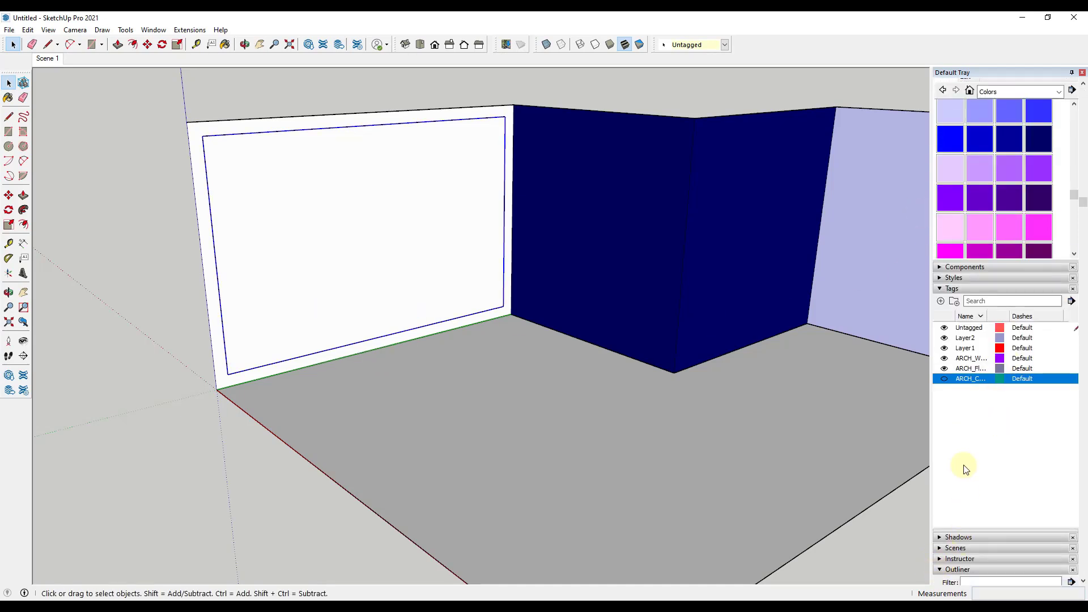
scroll(966, 469, "down", 5)
right_click(976, 375)
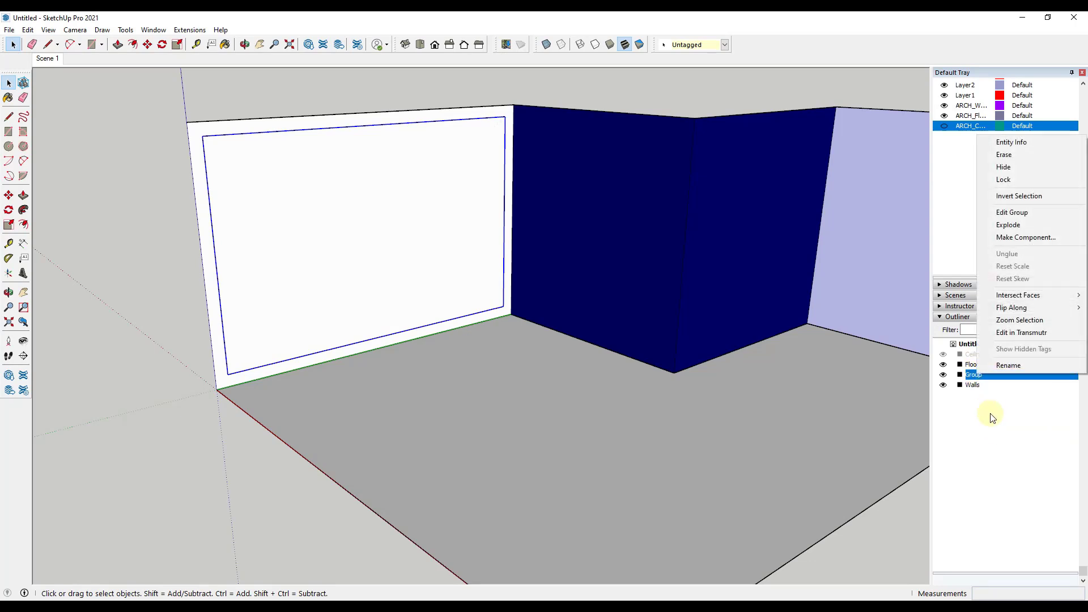
left_click(1005, 368)
type("Mirror")
key("Return")
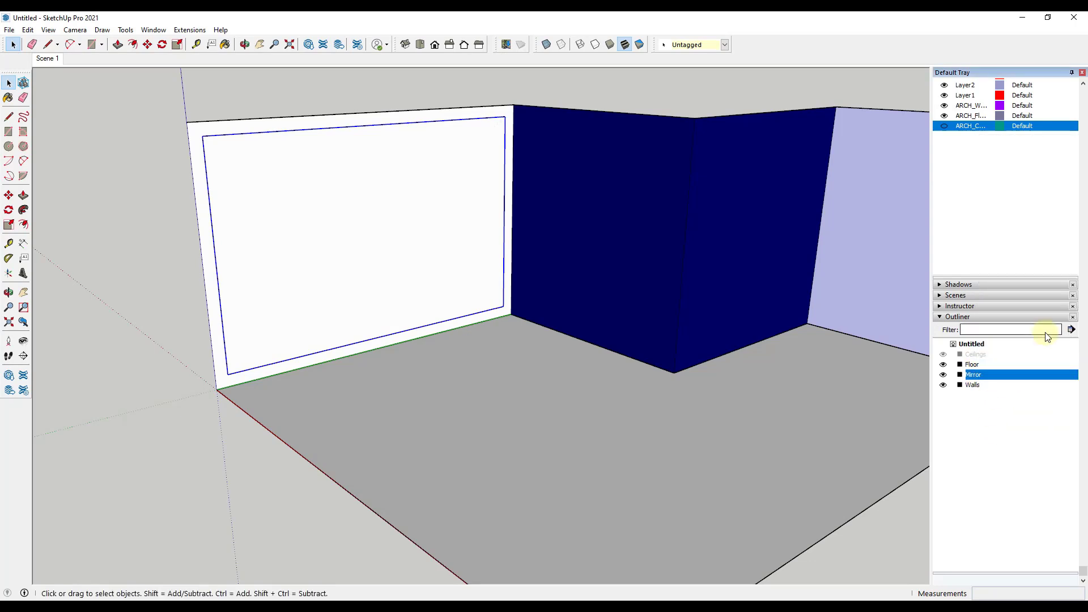
Step: Divide the top edge of the rectangle inside the Mirror group into 4 segments
double_click(284, 244)
scroll(273, 219, "up", 1)
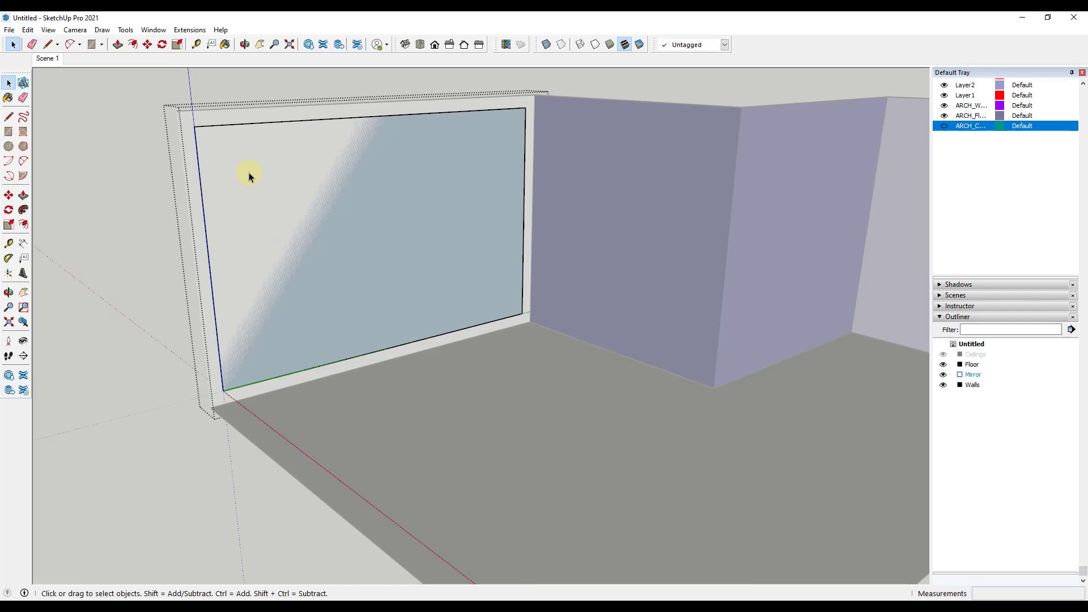
left_click(249, 127)
right_click(248, 125)
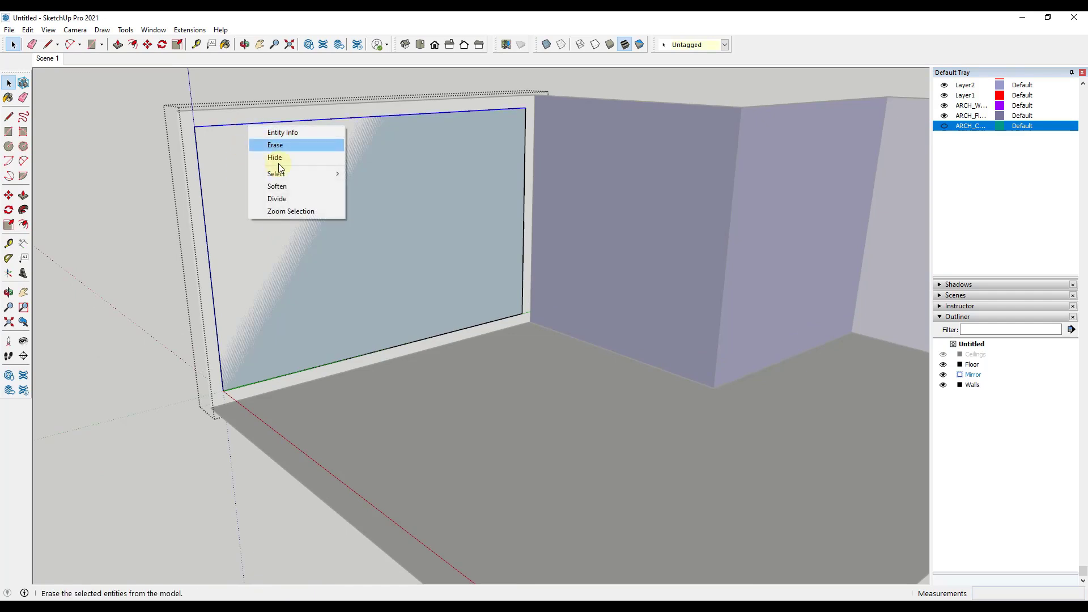
left_click(291, 194)
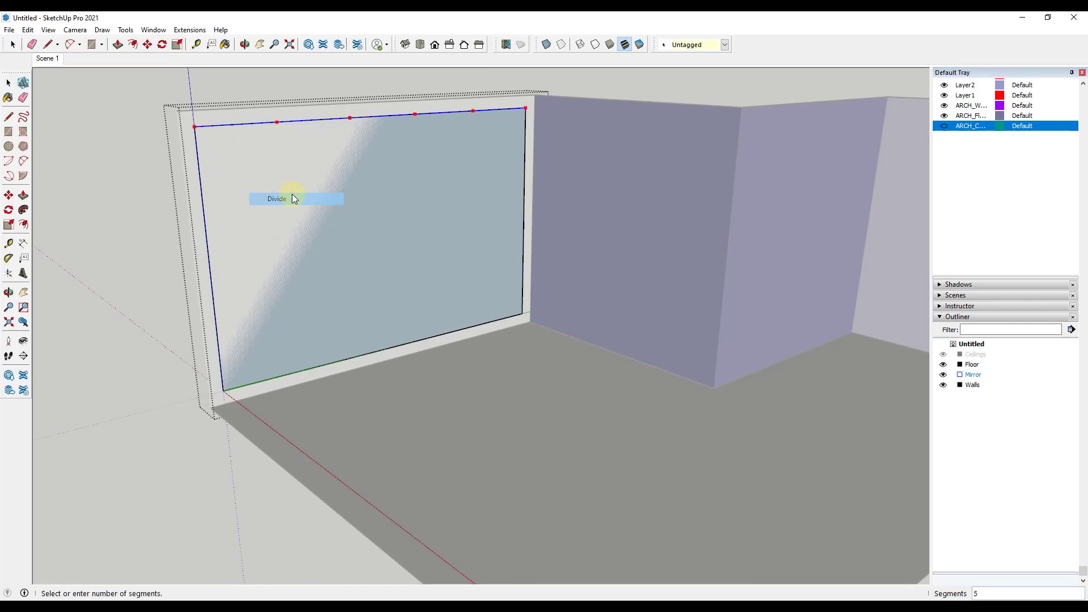
left_click(304, 149)
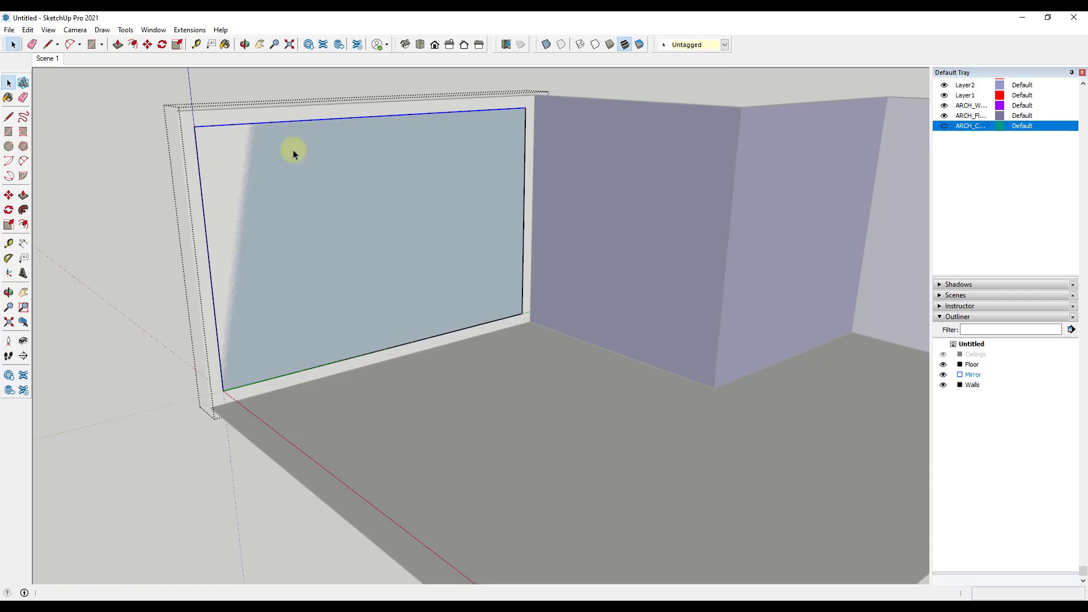
Step: Copy the mirror's vertical edge nearest the origin 3' 6" along its top edge and array it as three copies
key("m")
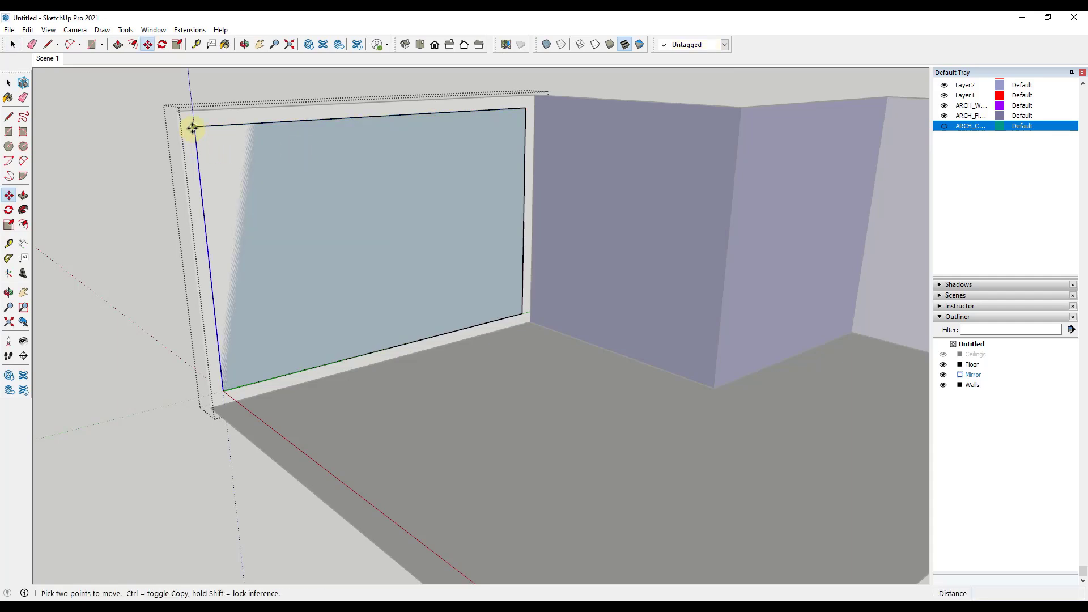
key("ctrl")
left_click(194, 126)
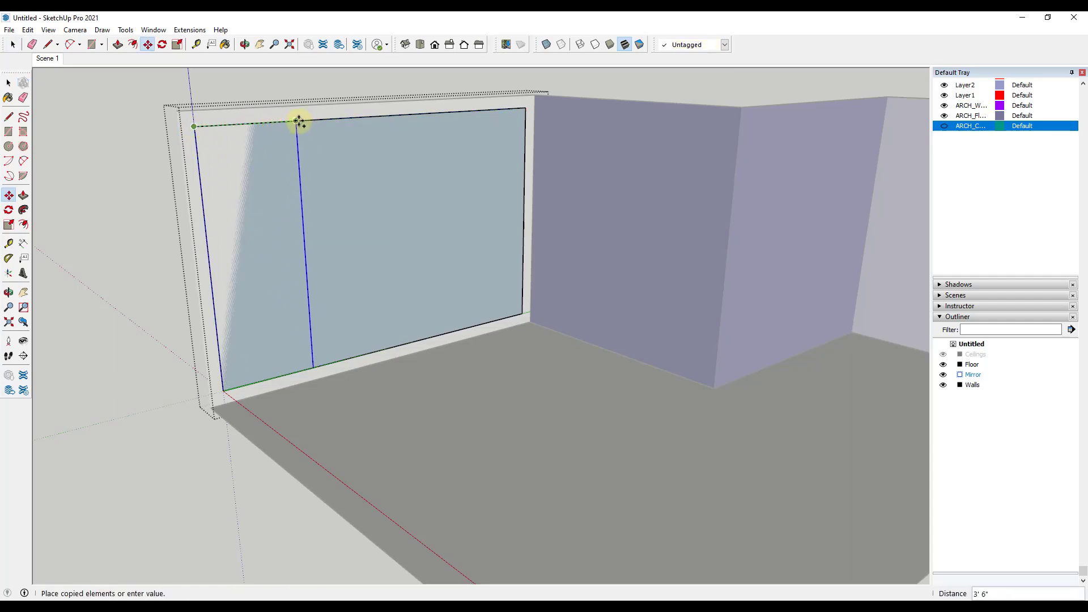
left_click(298, 120)
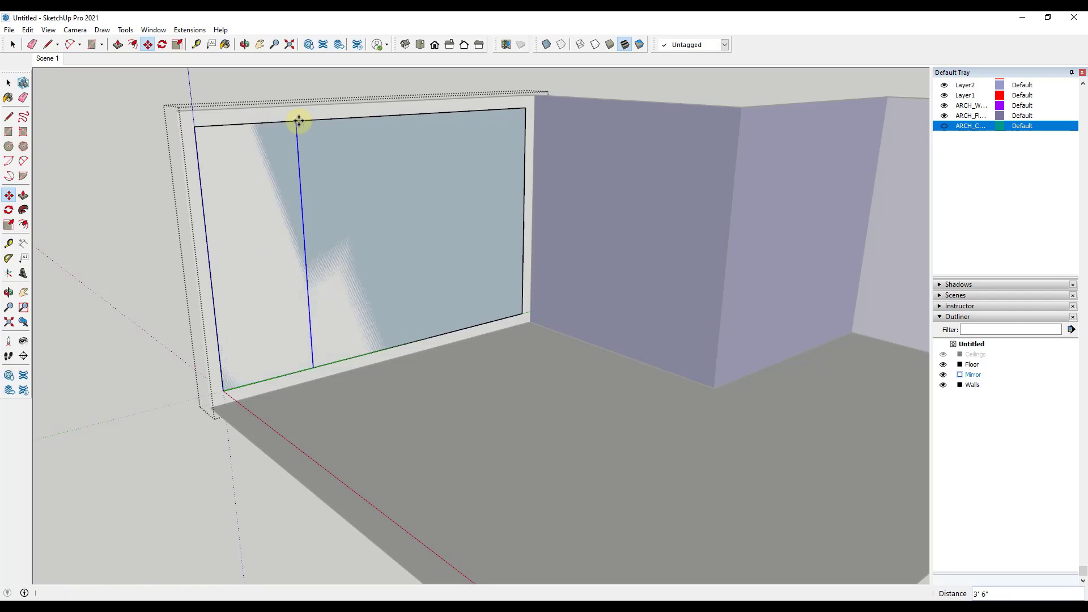
key("Return")
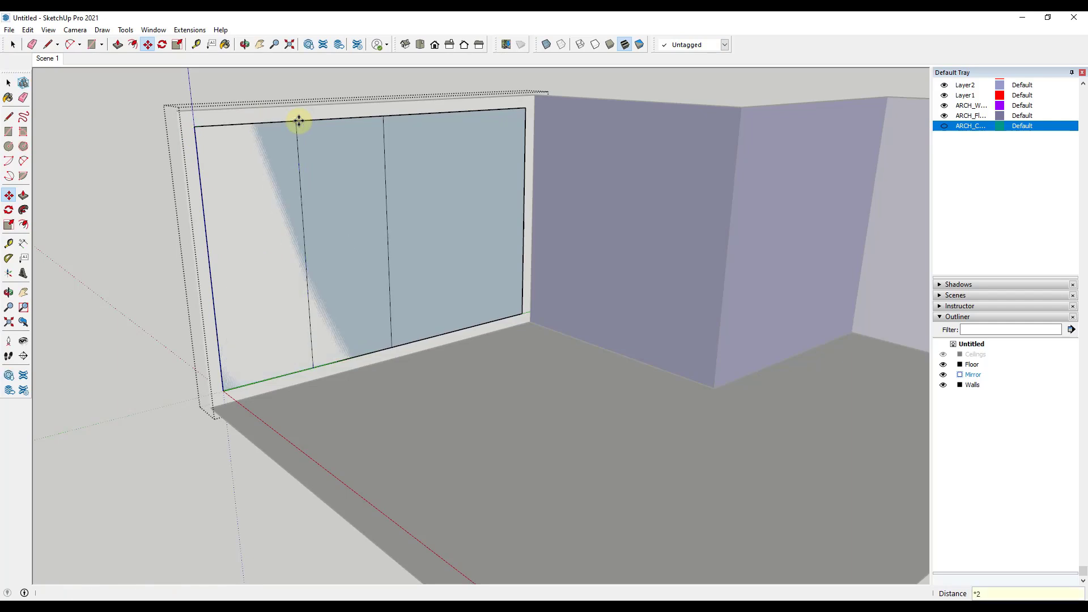
type("*3")
key("Return")
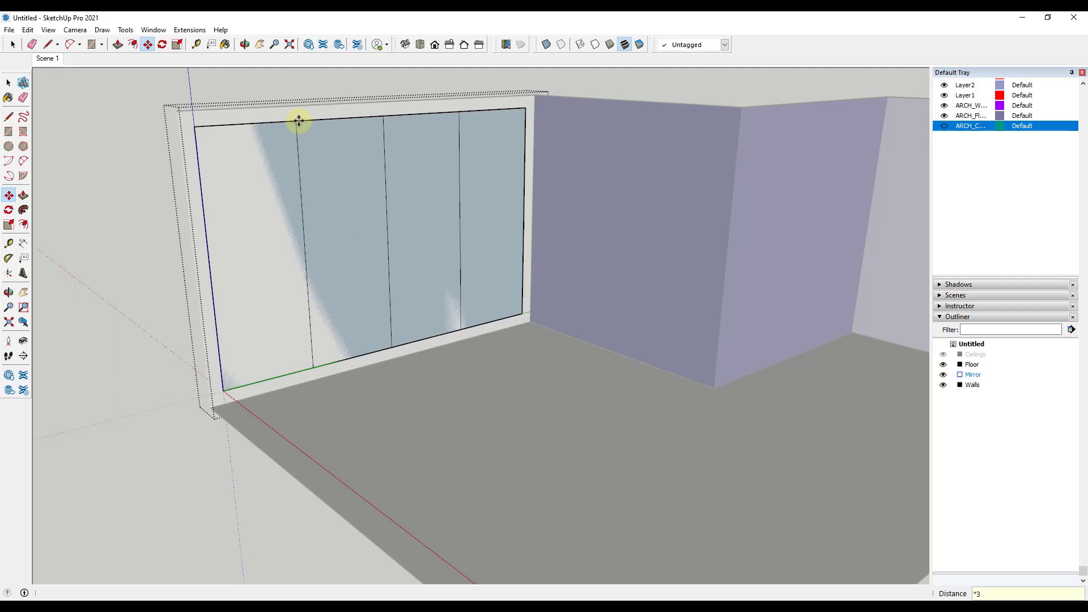
key("space")
Step: Push/Pull each of the four mirror panels by 1/8"
middle_click_drag(255, 213, 285, 235)
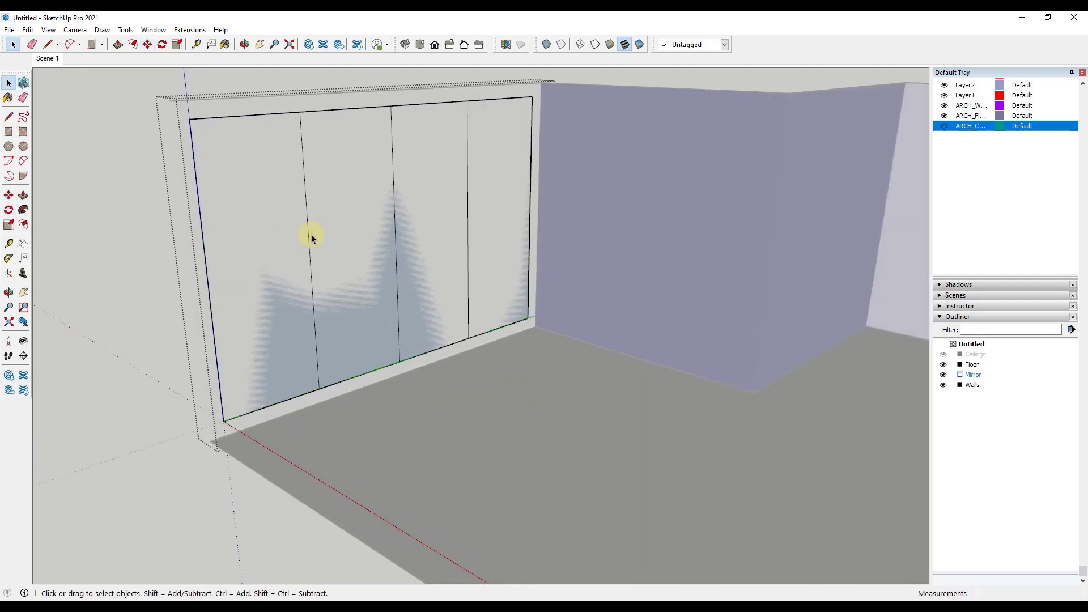
key("p")
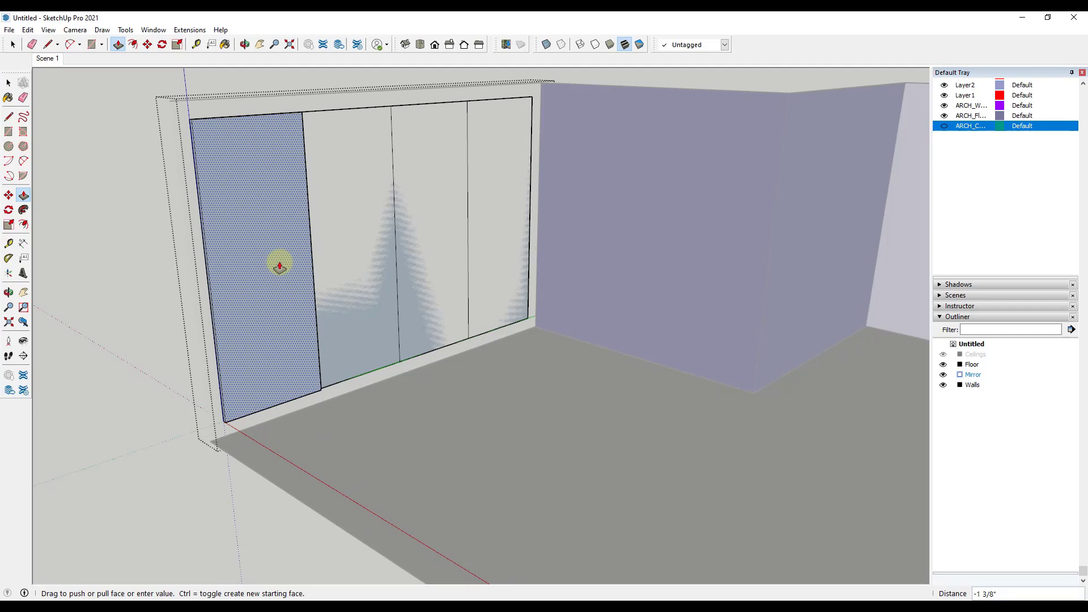
key("space")
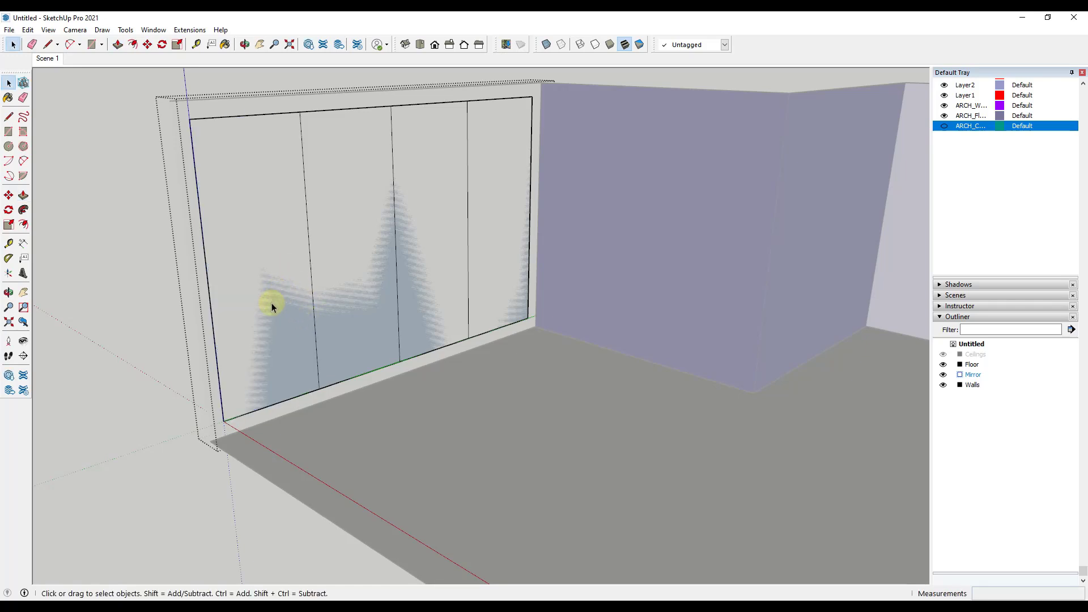
key("p")
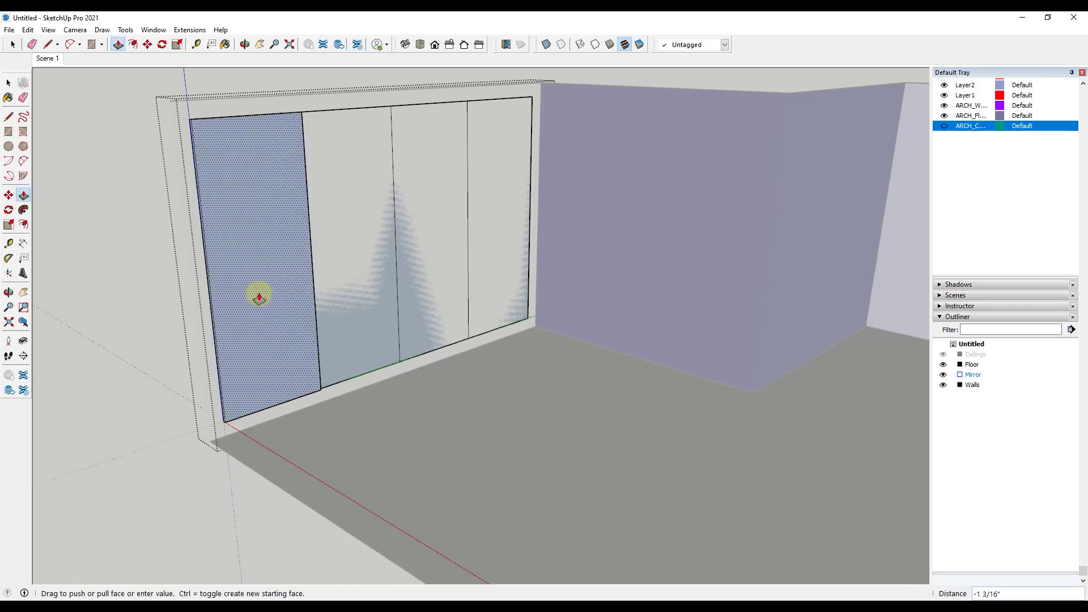
type("1/8")
key("Return")
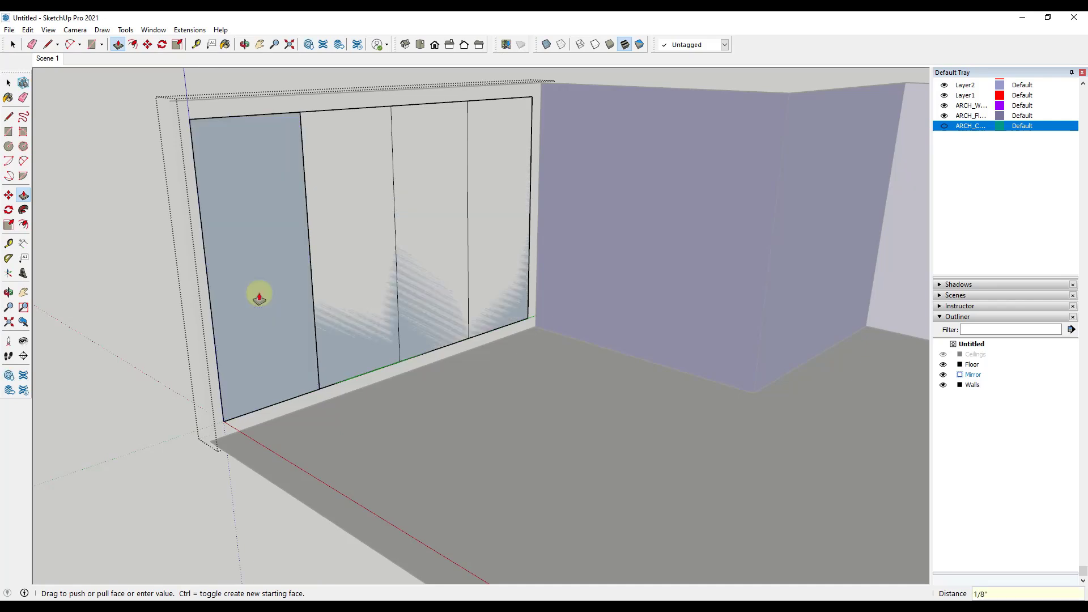
double_click(371, 236)
double_click(418, 218)
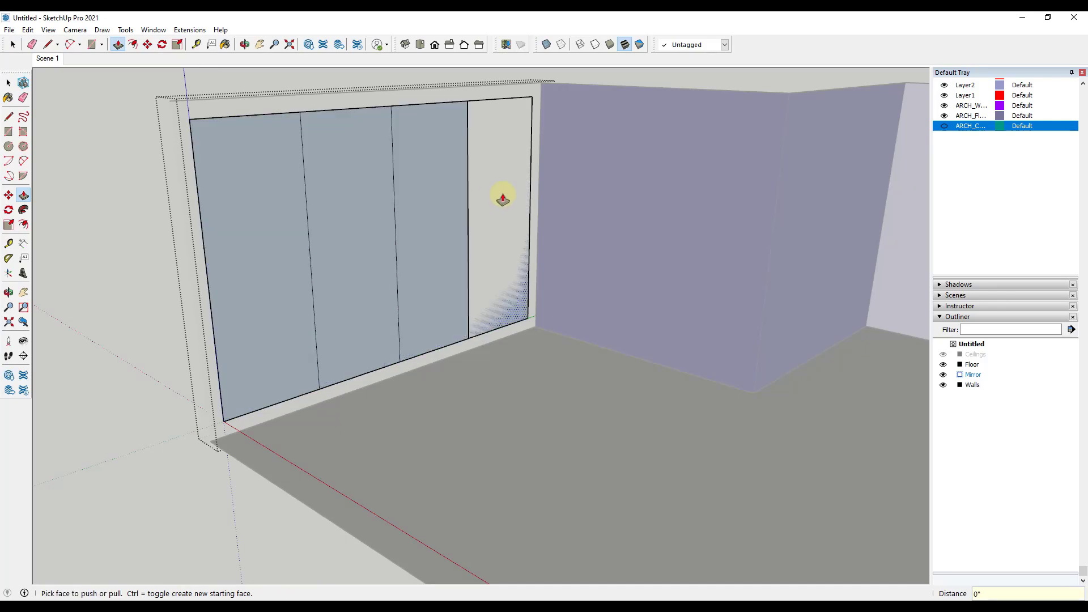
double_click(502, 198)
Step: Reverse the front faces of all four mirror panels
key("space")
left_click(485, 196)
left_click(431, 204, "ctrl")
left_click(353, 209, "ctrl")
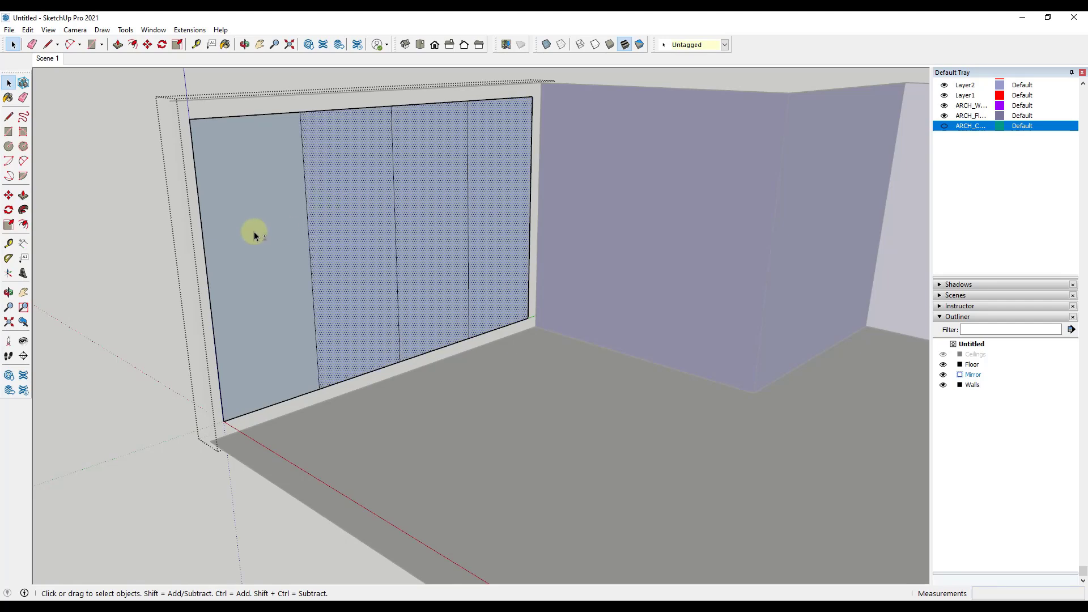
left_click(254, 231, "ctrl")
right_click(254, 231)
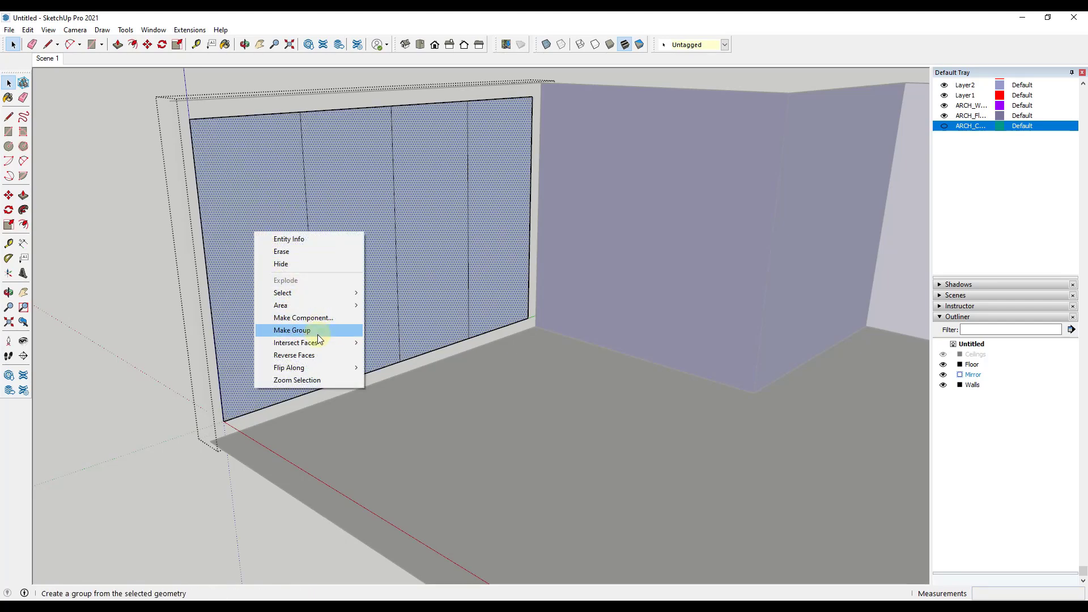
left_click(315, 356)
Step: Paint the four mirror panels with Mirror 01 from the Glass and Mirrors collection and exit the Mirror group
key("o")
left_click_drag(413, 260, 413, 311)
key("space")
scroll(1047, 212, "up", 3)
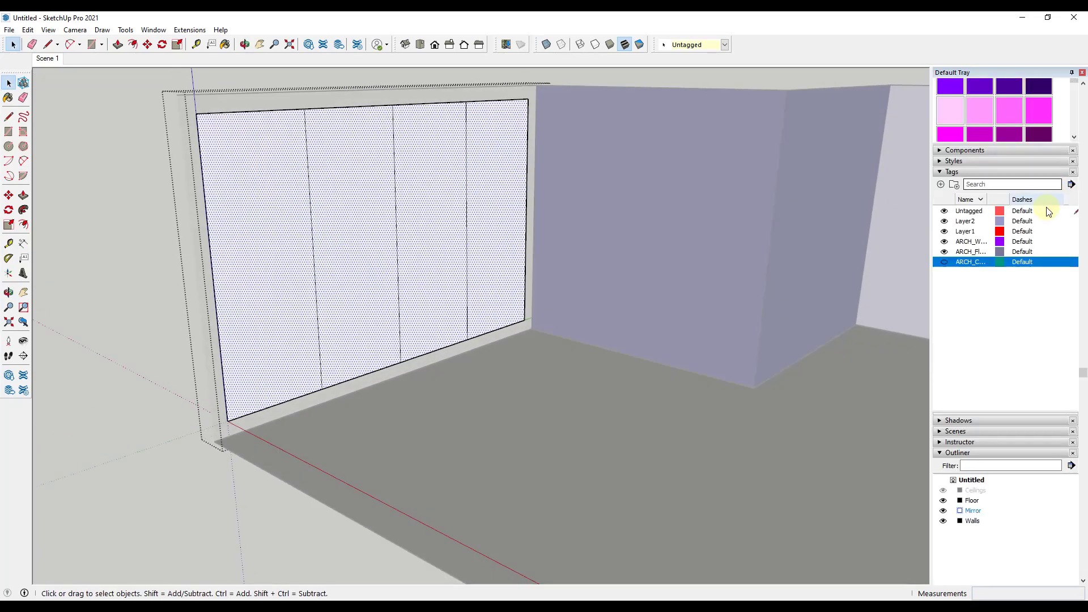
scroll(1047, 211, "up", 10)
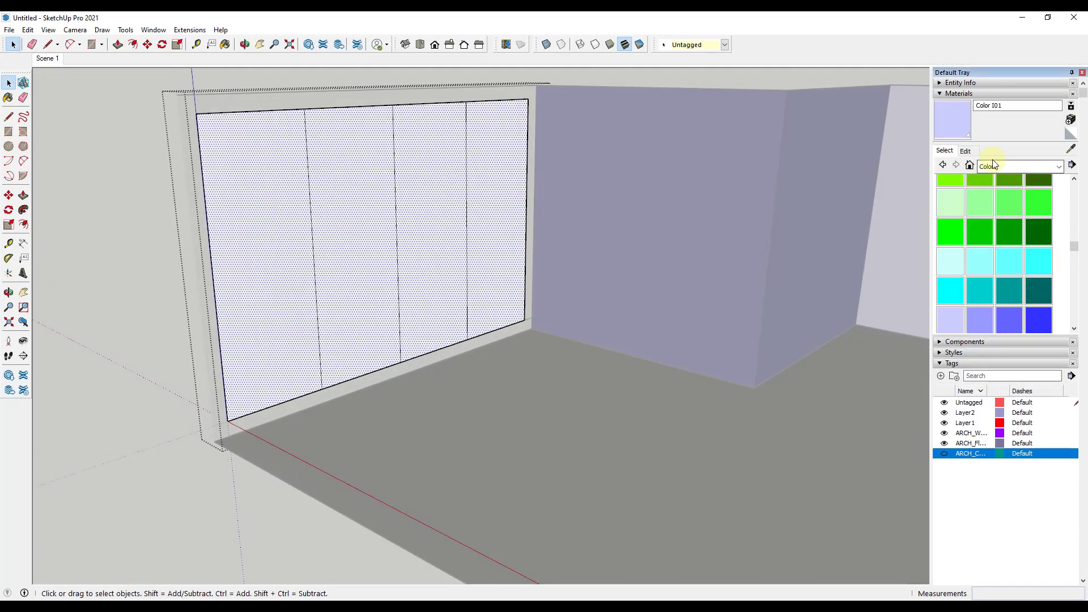
left_click(992, 163)
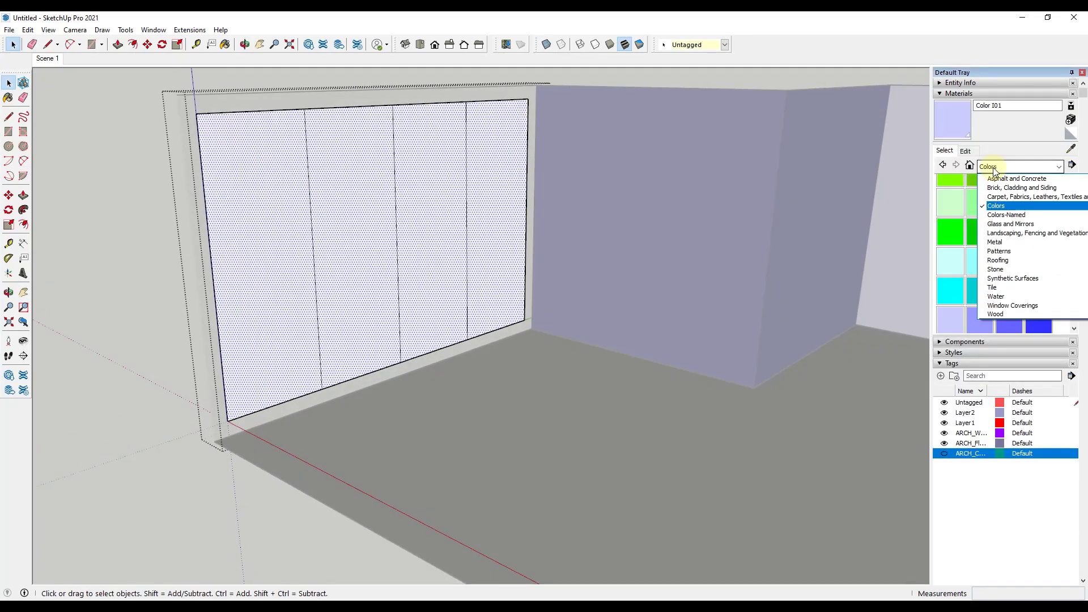
left_click(1010, 224)
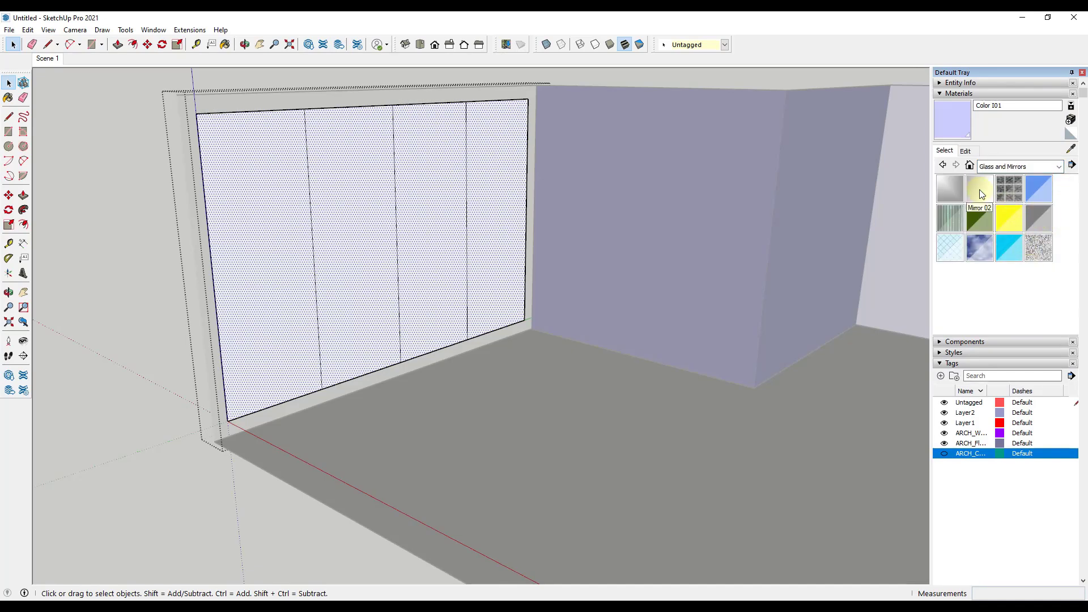
left_click(950, 189)
left_click(353, 235)
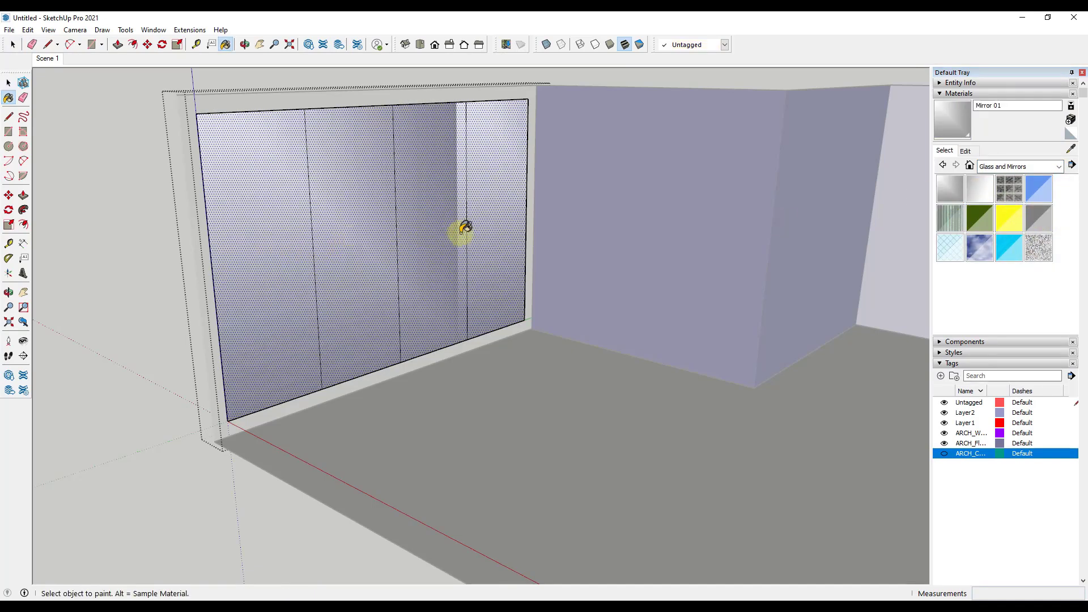
key("space")
left_click(120, 289)
middle_click_drag(120, 289, 423, 272)
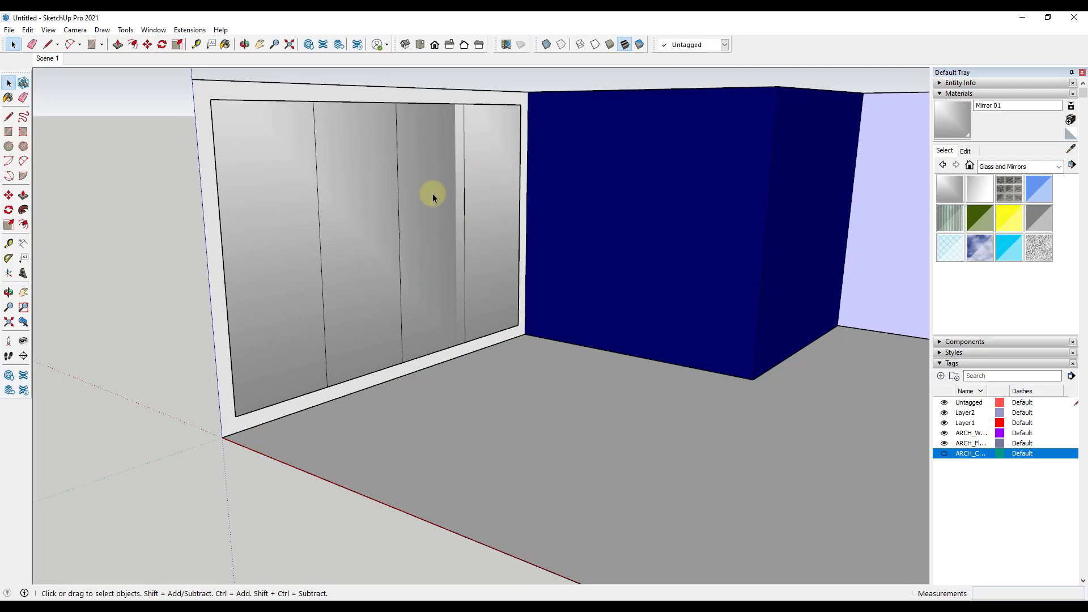
Step: Draw a 5" vertical line up from the floor corner at the origin to start the baseboard profile
middle_click_drag(437, 163, 574, 224)
scroll(558, 231, "down", 3)
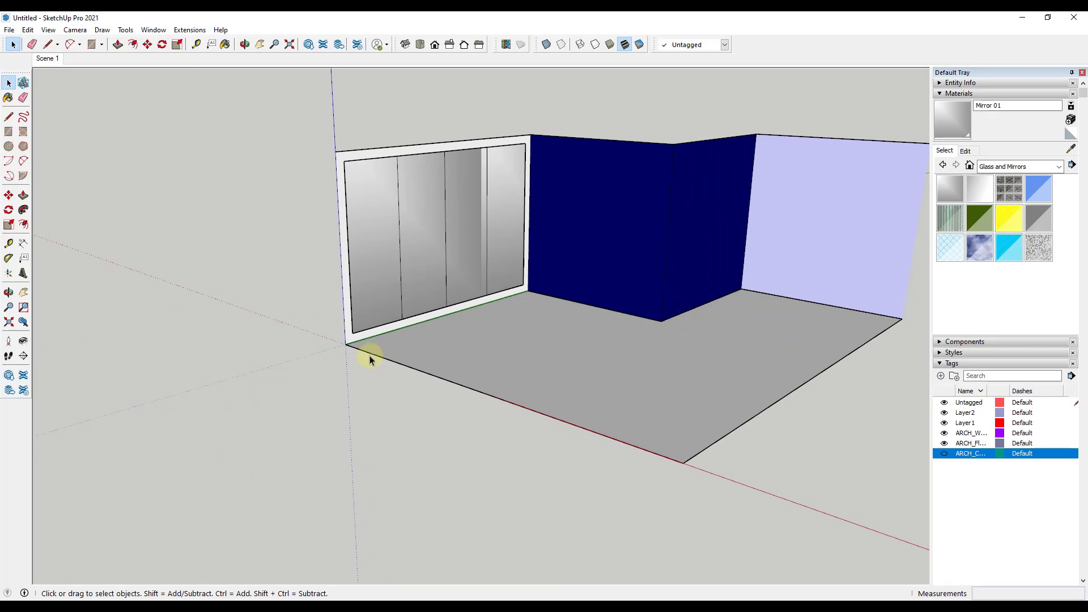
left_click(440, 316)
middle_click_drag(570, 328, 573, 343)
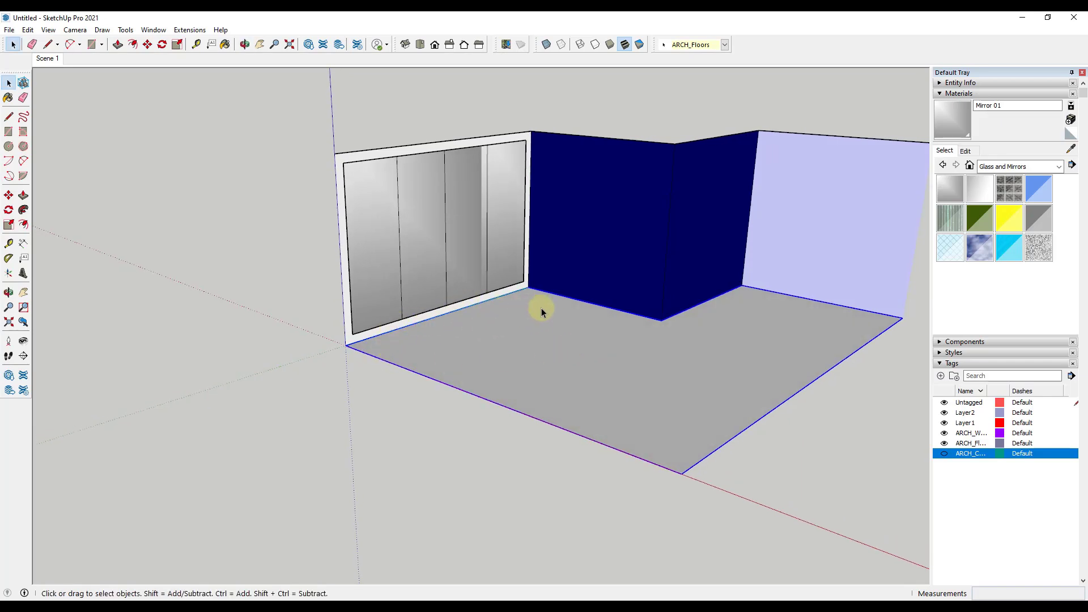
scroll(348, 340, "up", 6)
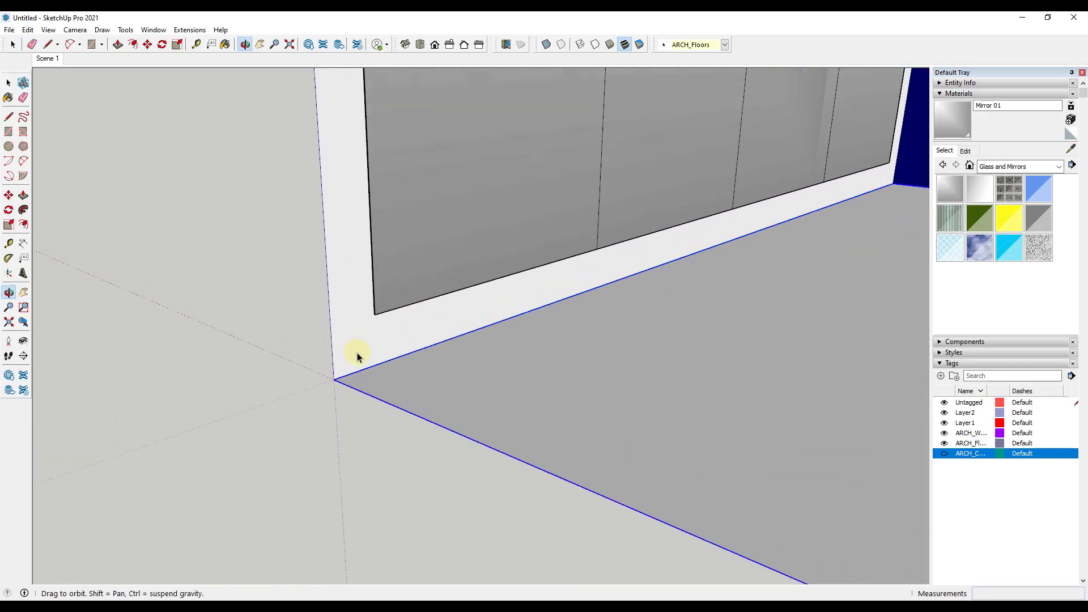
middle_click_drag(355, 352, 354, 360)
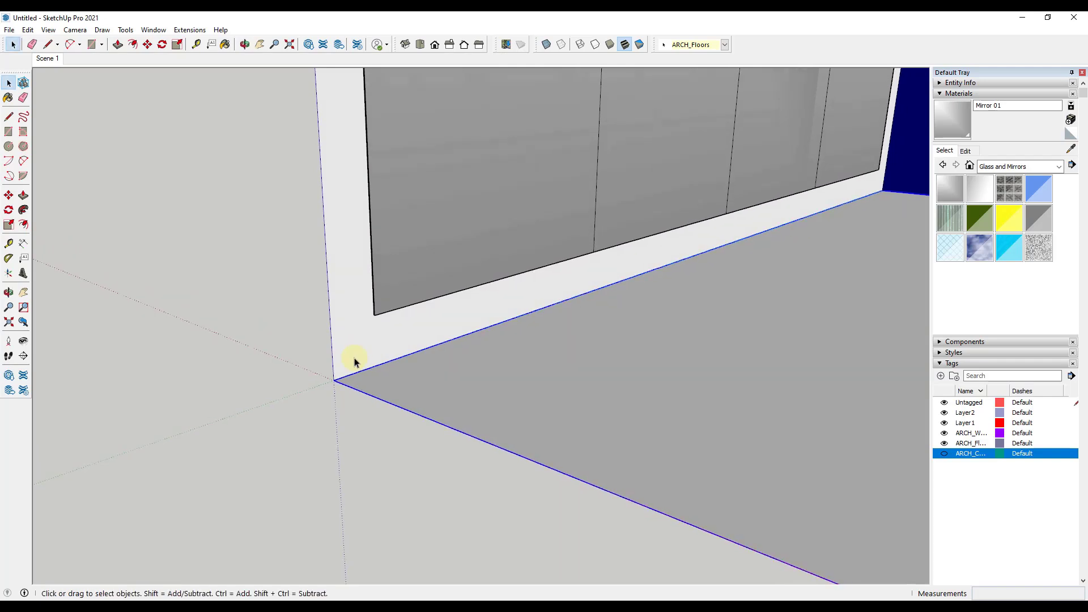
key("l")
left_click(335, 379)
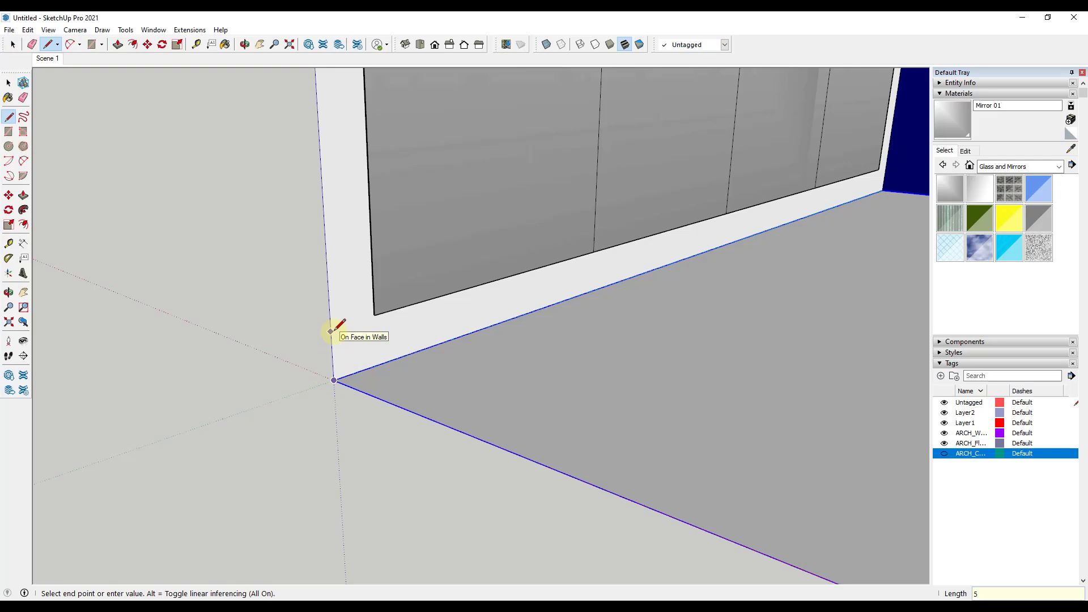
key("Return")
Step: Complete the closed baseboard profile with a 3/8" top, a second 3/8" step and a 3/4" bottom back to the origin
middle_click_drag(333, 335, 355, 351)
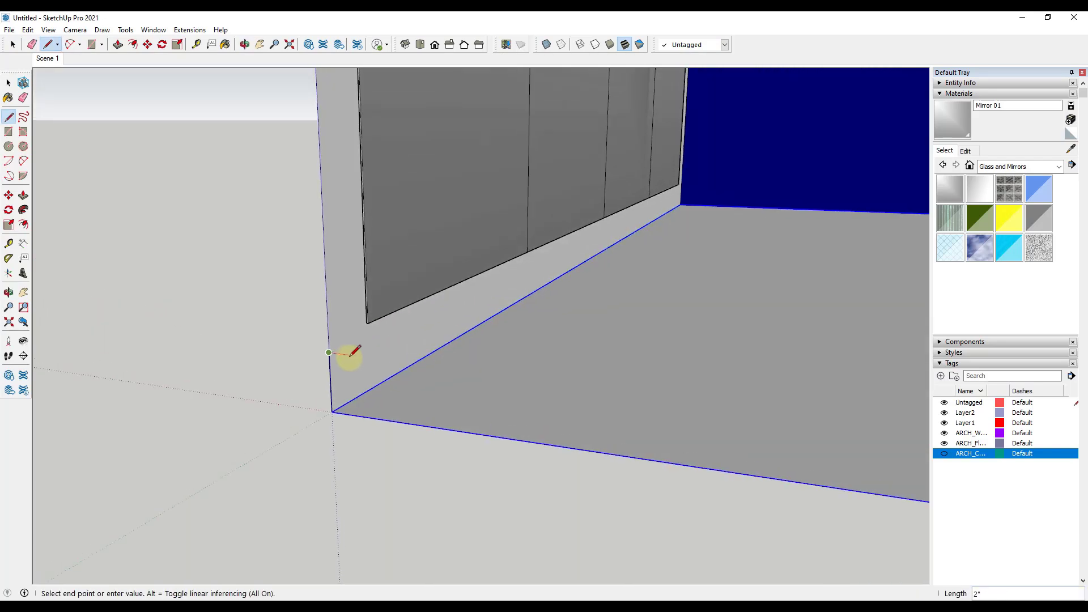
scroll(340, 347, "up", 1)
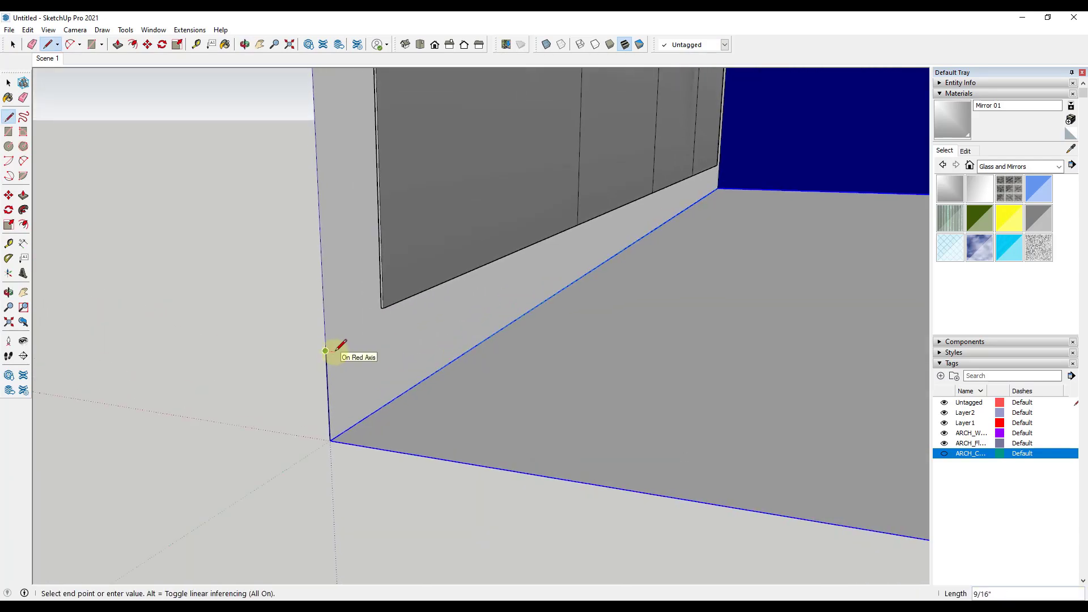
type("/8")
key("Return")
left_click(334, 392)
type("3/8")
key("Return")
left_click(344, 442)
left_click(331, 440)
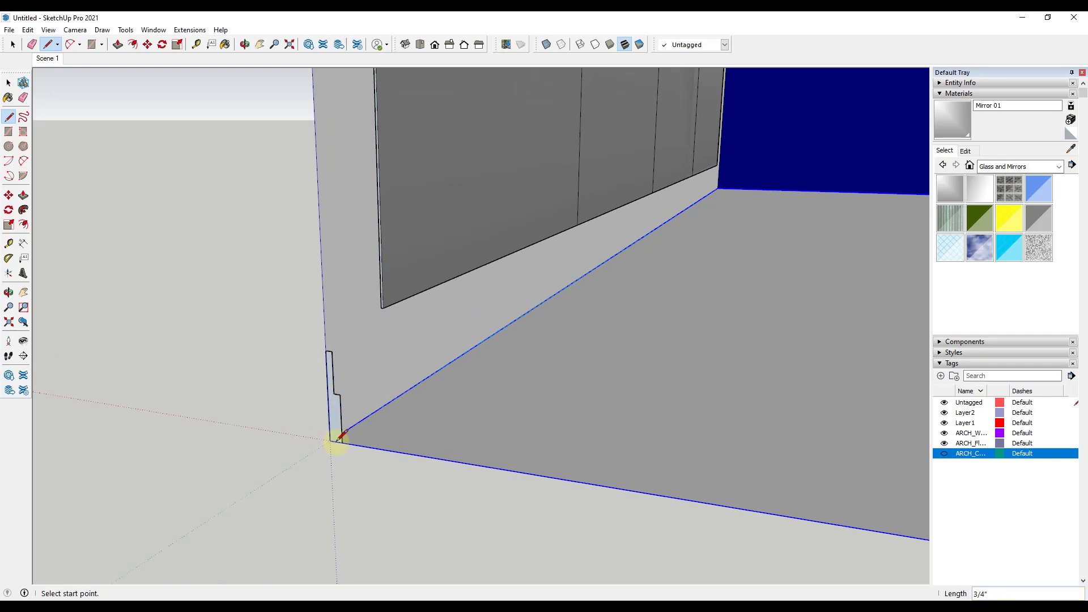
mouse_move(386, 428)
middle_mouse_down()
mouse_move(322, 424)
mouse_move(445, 396)
middle_mouse_up()
key("space")
Step: Edit the Floor group and select the four floor edges along the walls as the baseboard path
scroll(352, 430, "down", 3)
scroll(712, 384, "down", 1)
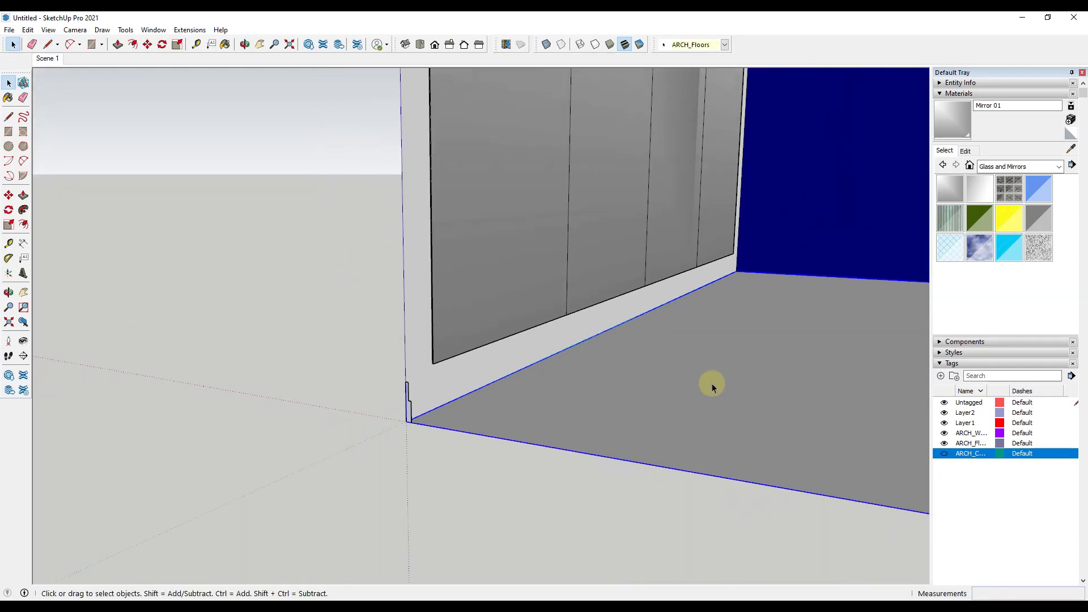
middle_click_drag(712, 383, 614, 368)
scroll(559, 381, "down", 3)
scroll(831, 369, "down", 3)
scroll(784, 396, "up", 4)
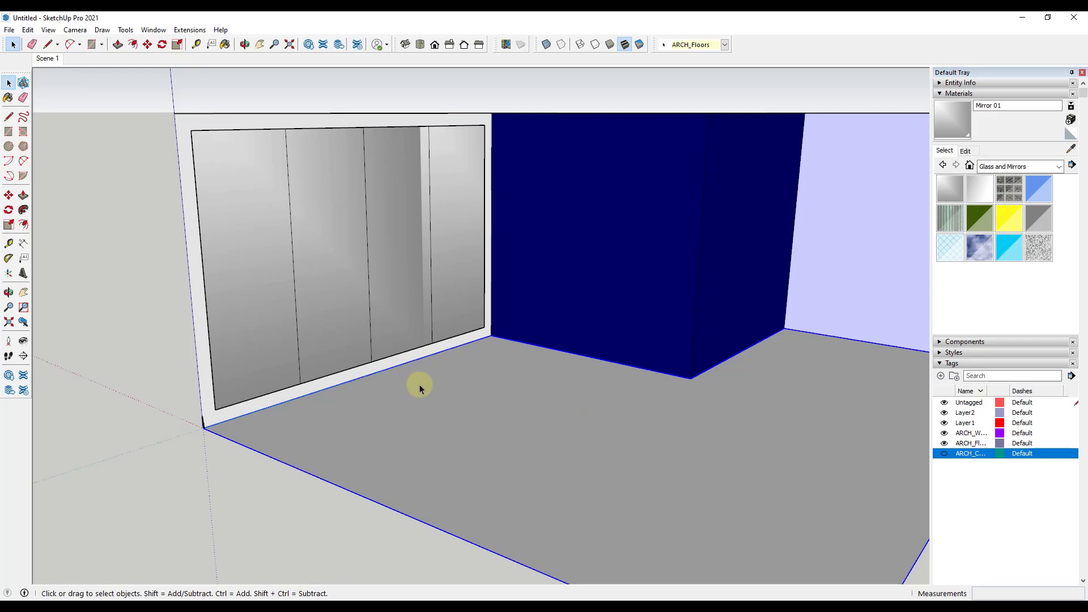
double_click(382, 381)
left_click(372, 377)
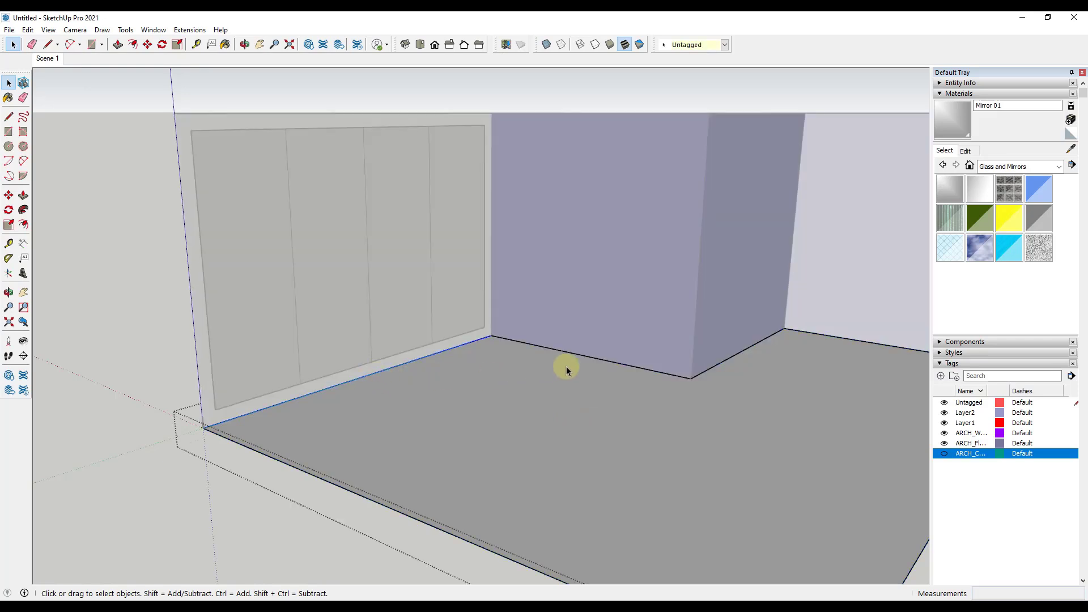
left_click(619, 368, "shift")
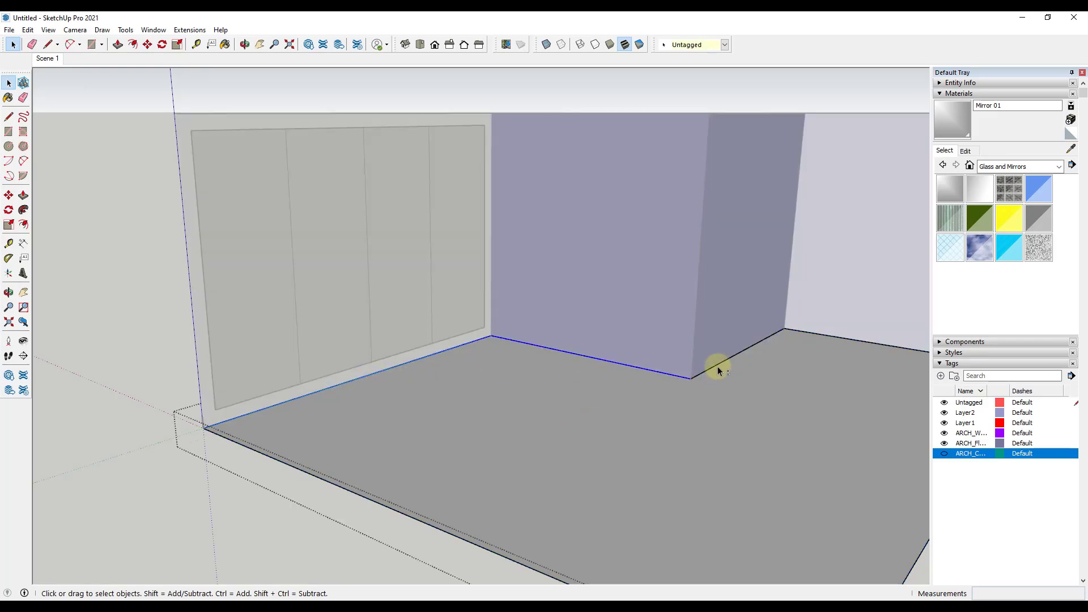
left_click(718, 368, "shift")
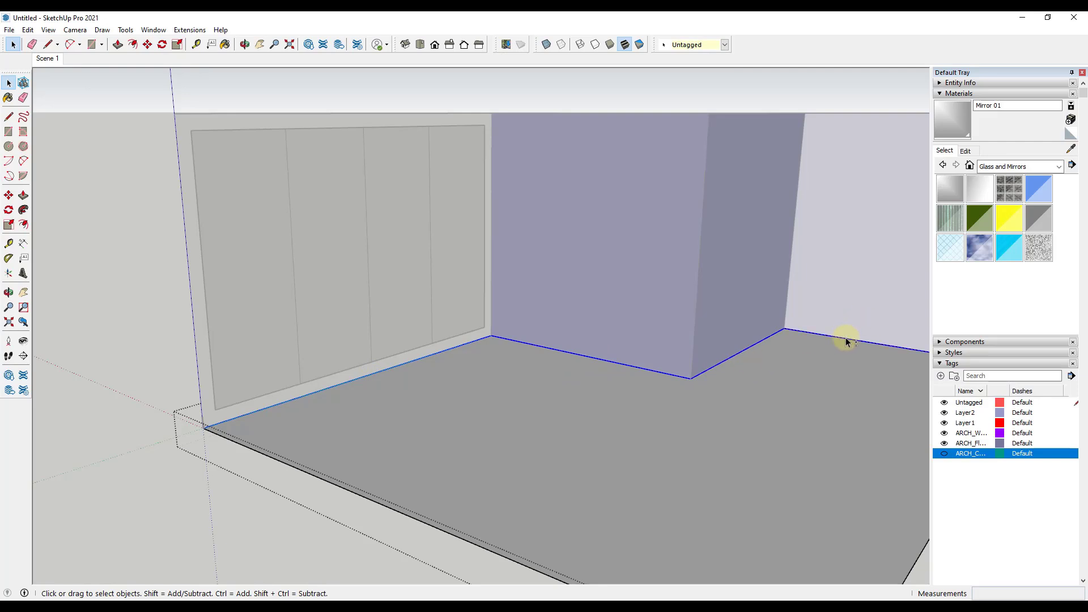
scroll(850, 343, "down", 3)
scroll(813, 335, "up", 1)
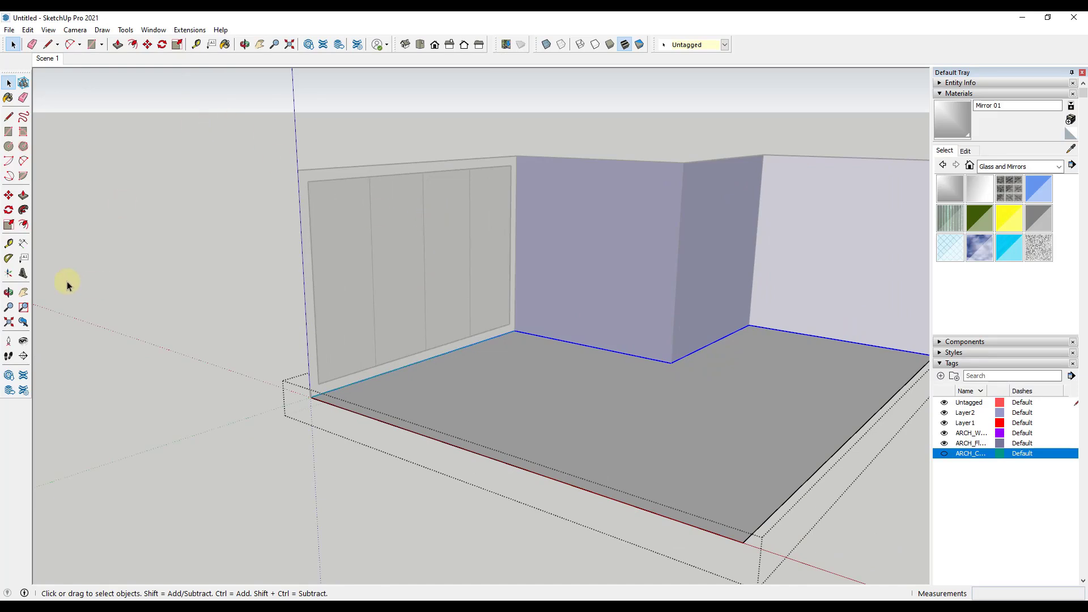
Step: Sweep the baseboard profile along the selected floor edges with Follow Me, closing the Floor group before picking the profile
left_click(24, 210)
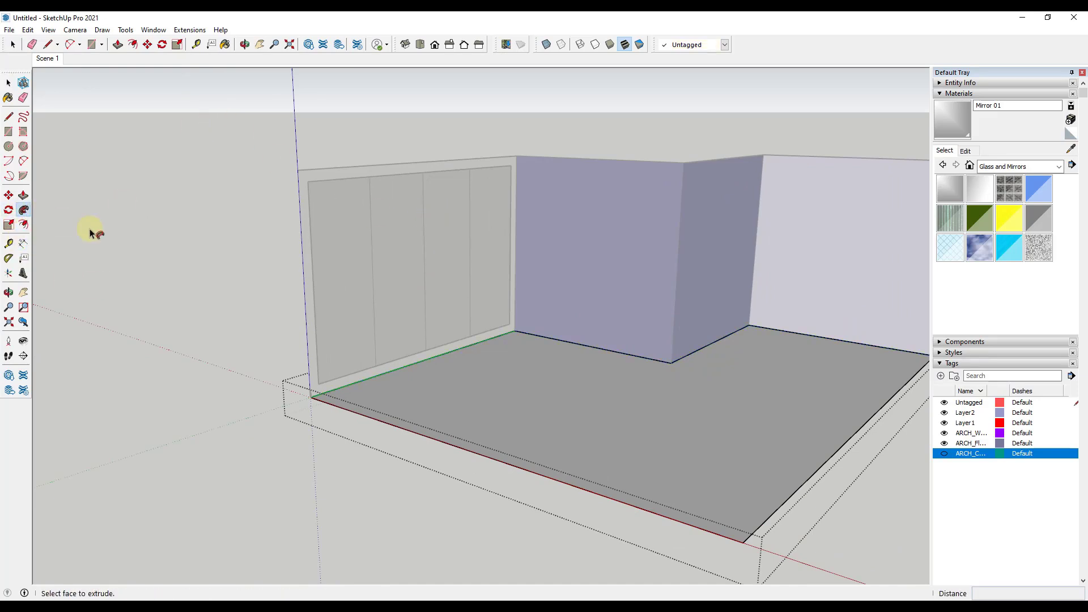
right_click(328, 414)
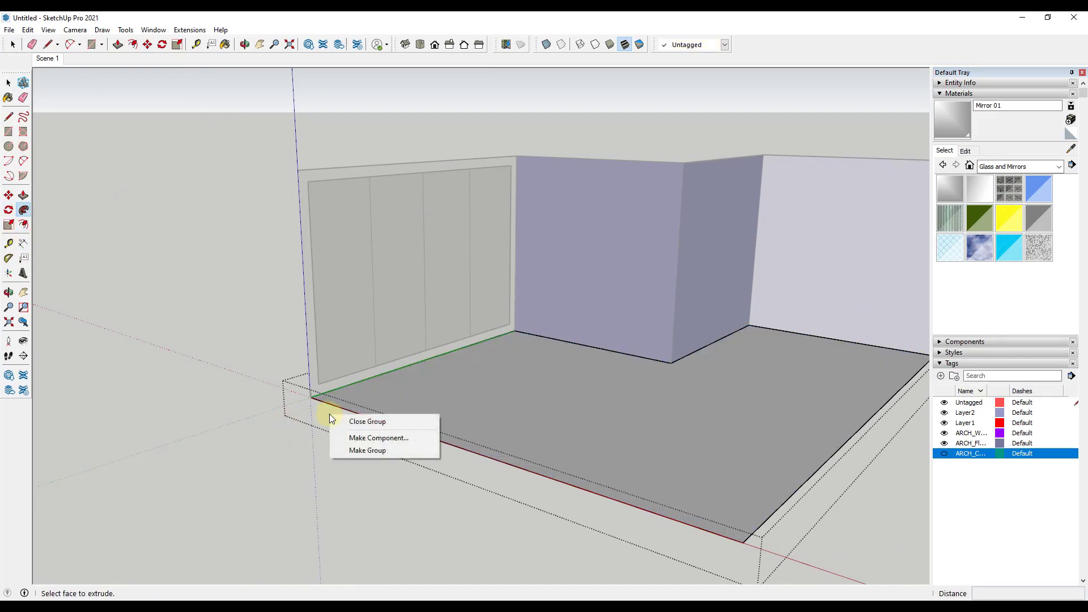
left_click(366, 422)
scroll(294, 396, "up", 5)
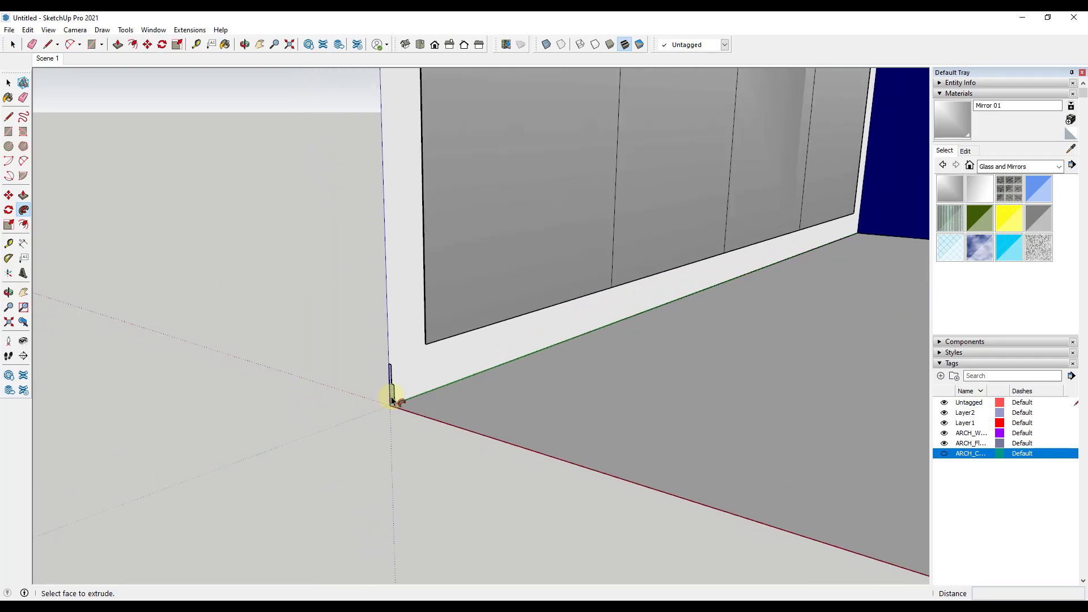
scroll(390, 400, "down", 6)
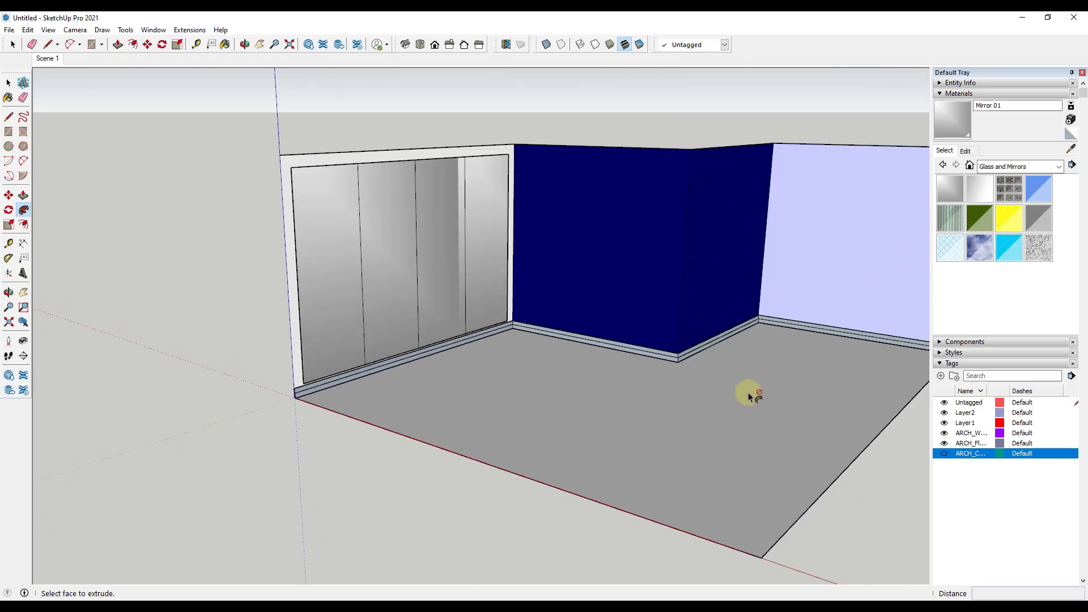
scroll(627, 365, "down", 3)
scroll(483, 342, "up", 5)
scroll(382, 375, "down", 3)
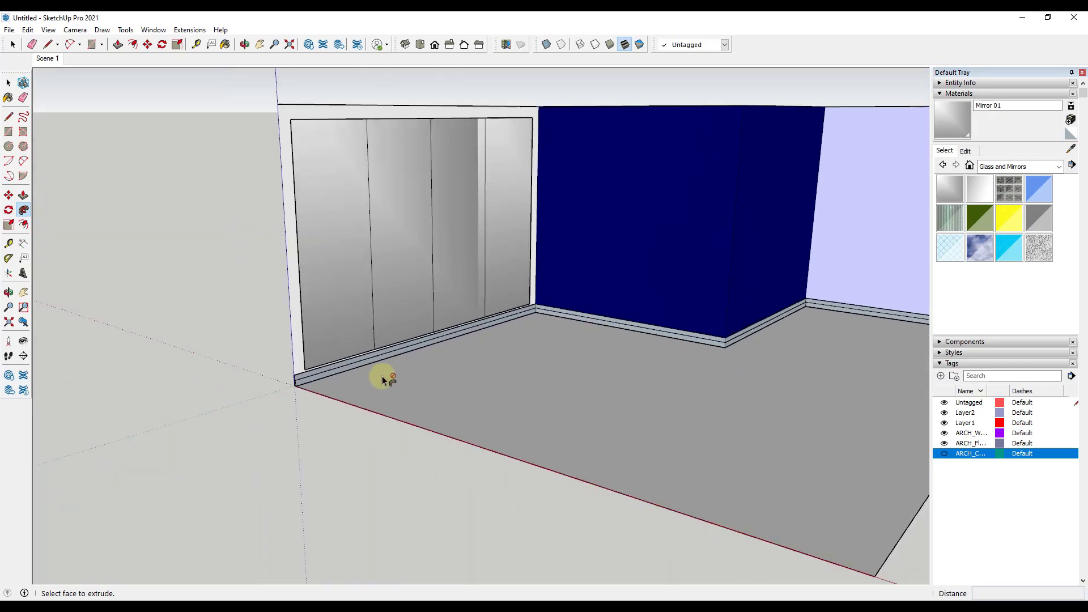
scroll(287, 381, "up", 3)
key("space")
Step: Select the whole baseboard, reverse its faces, and make it a group
scroll(275, 385, "up", 1)
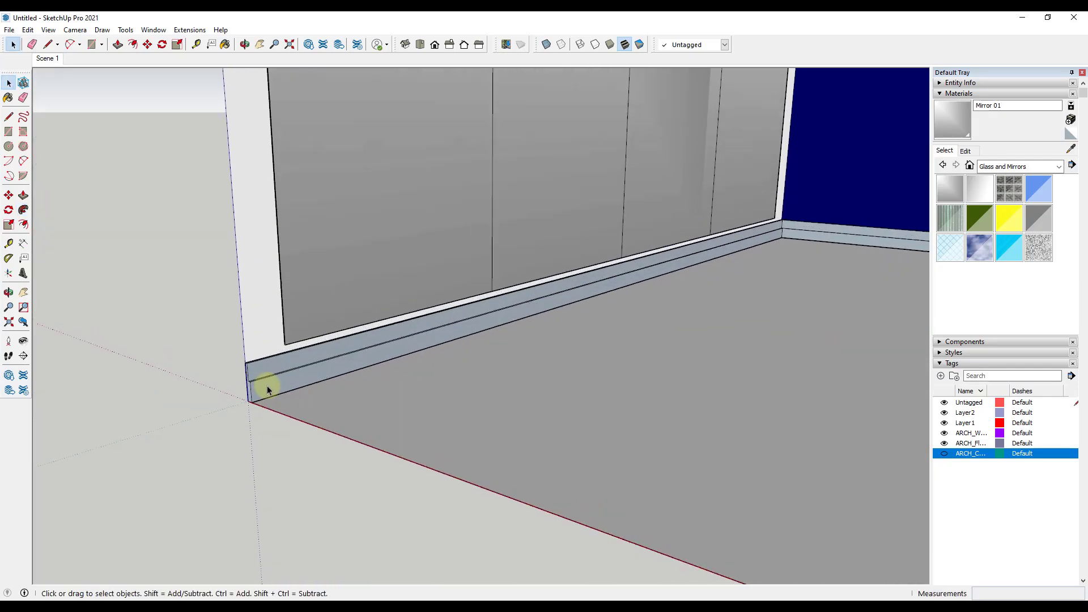
scroll(268, 387, "up", 1)
triple_click(261, 382)
right_click(262, 385)
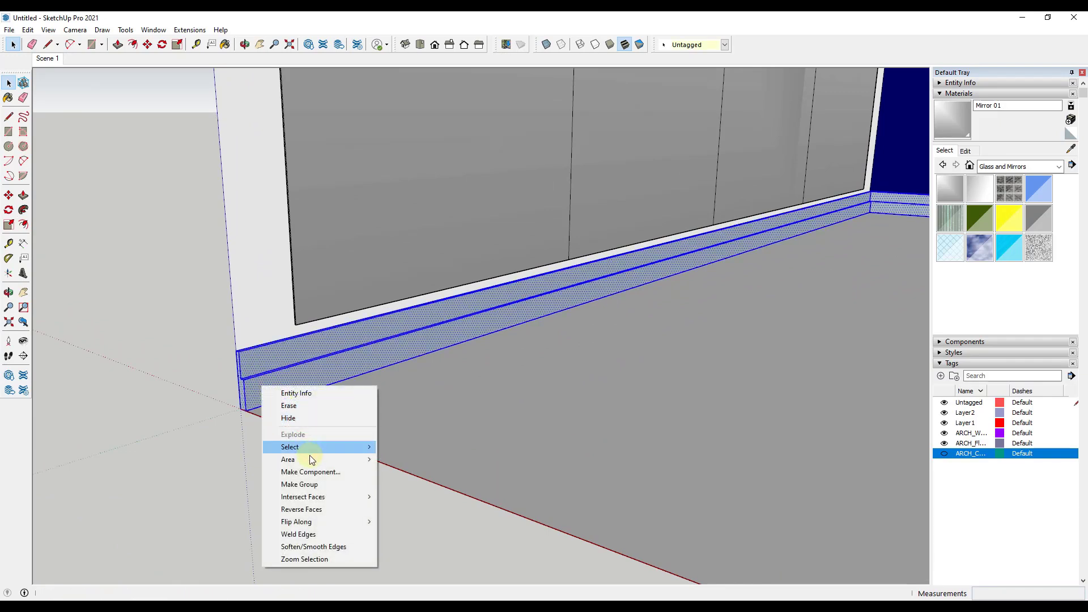
left_click(302, 509)
right_click(267, 378)
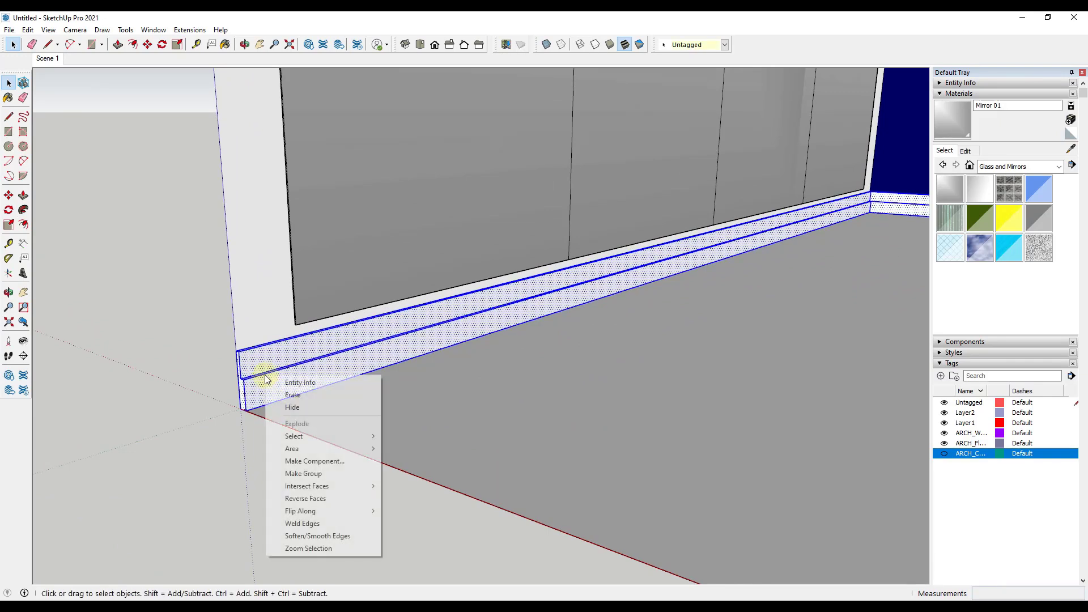
left_click(314, 473)
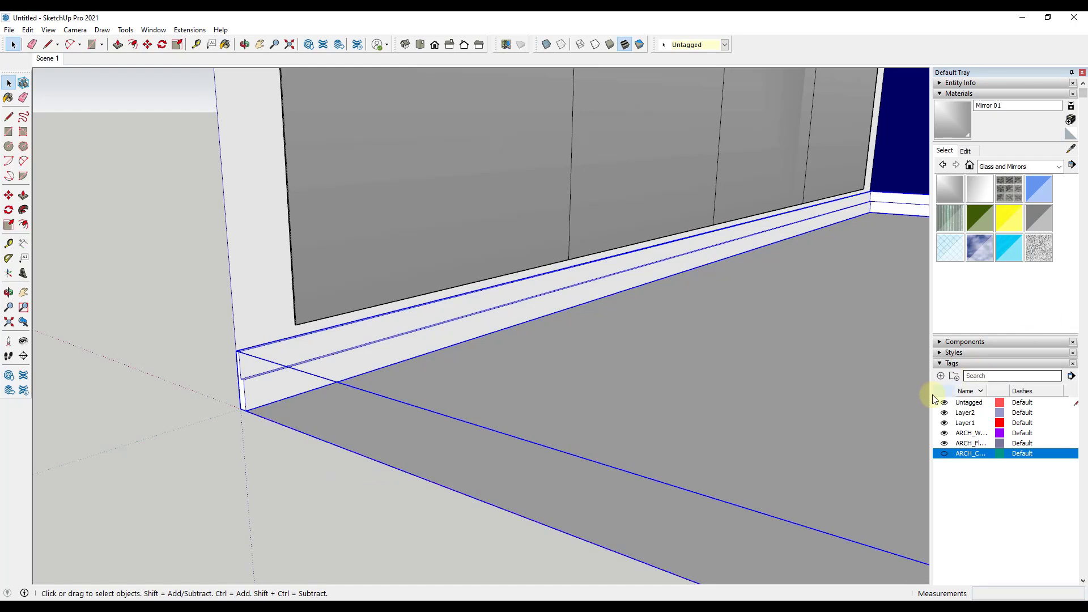
Step: Rename the new baseboard group as Wood Base and deselect it
scroll(941, 436, "down", 5)
right_click(972, 430)
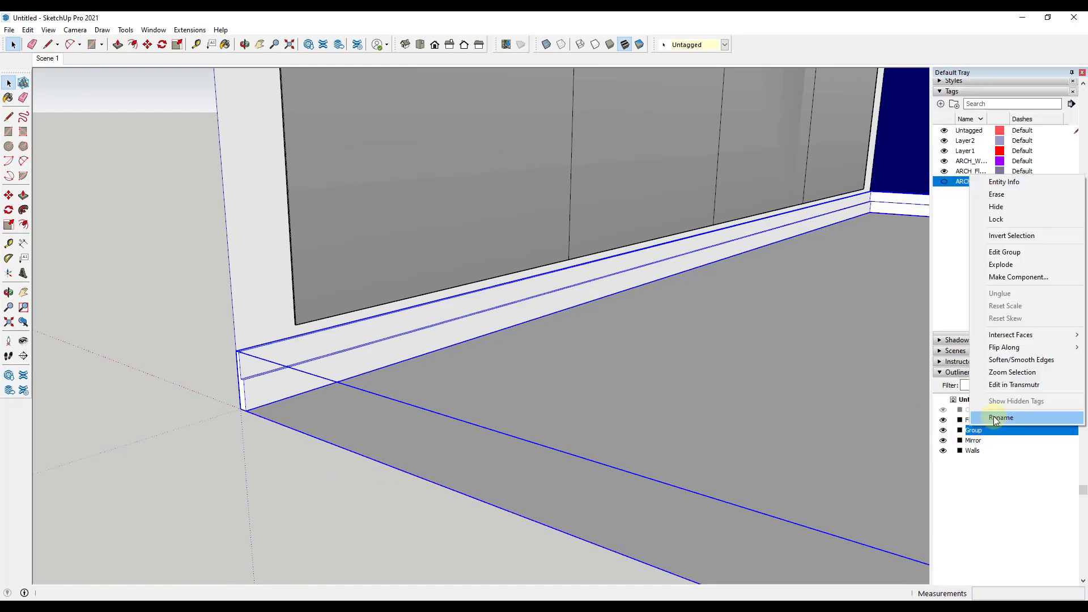
left_click(1001, 418)
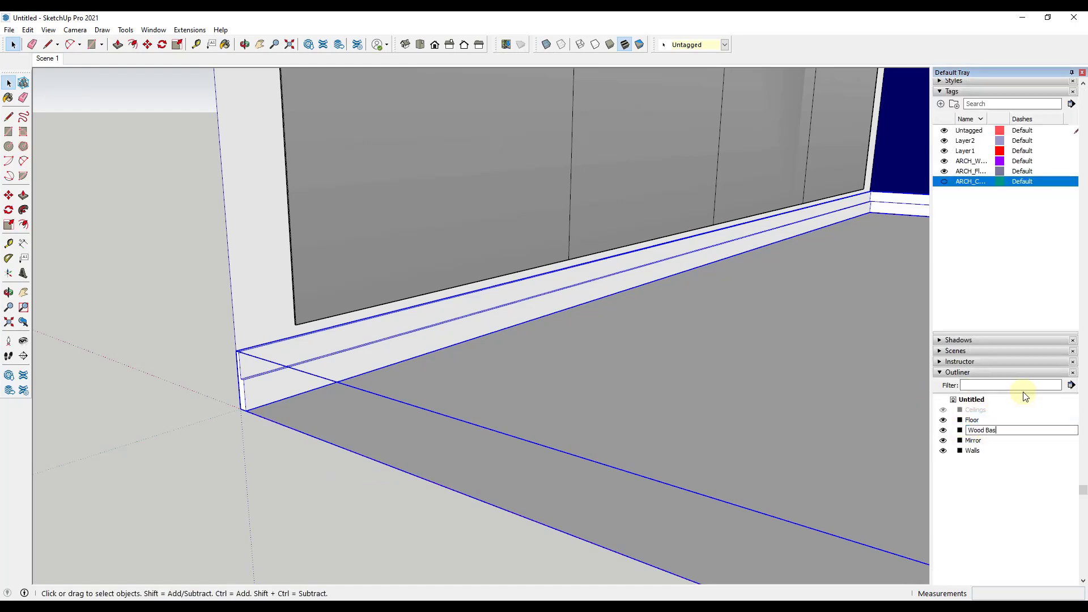
key("Return")
middle_click_drag(610, 356, 180, 324)
scroll(180, 324, "down", 5)
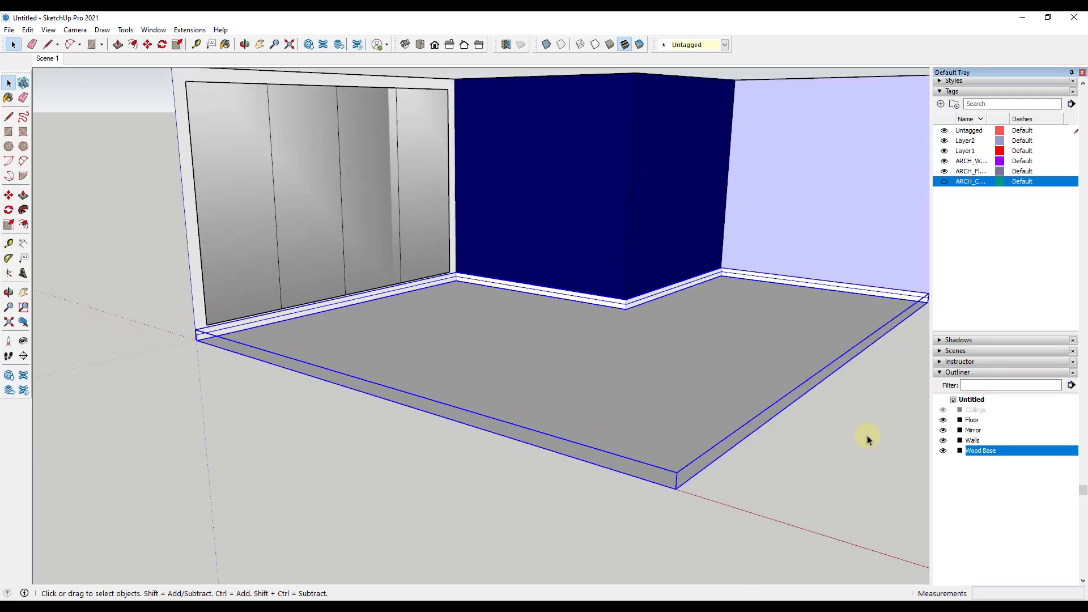
left_click(800, 428)
scroll(303, 433, "down", 2)
scroll(587, 324, "up", 3)
scroll(529, 317, "down", 3)
scroll(730, 212, "up", 3)
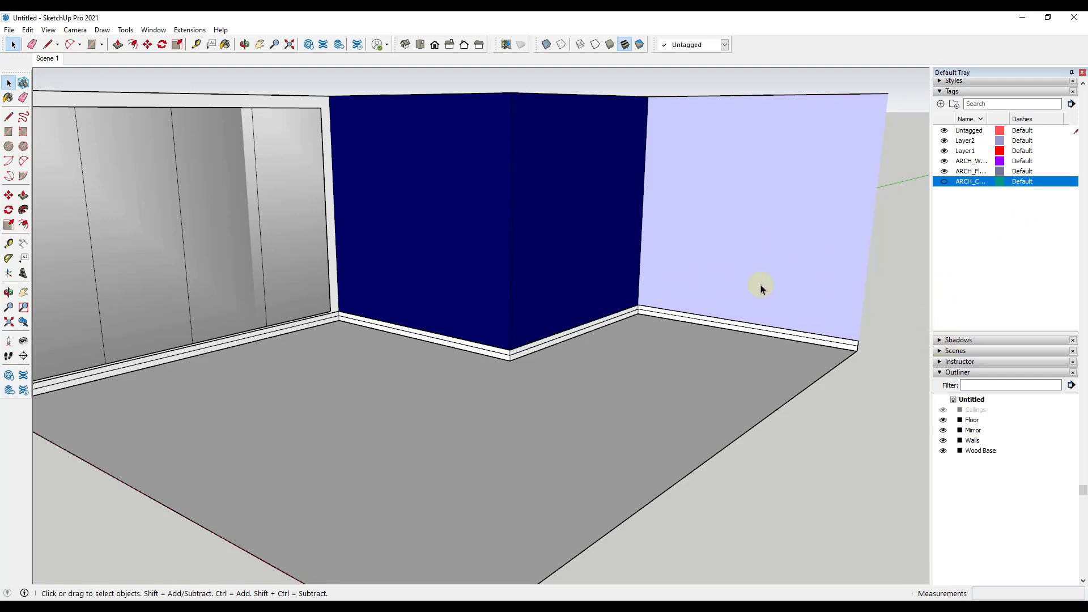
scroll(682, 281, "down", 2)
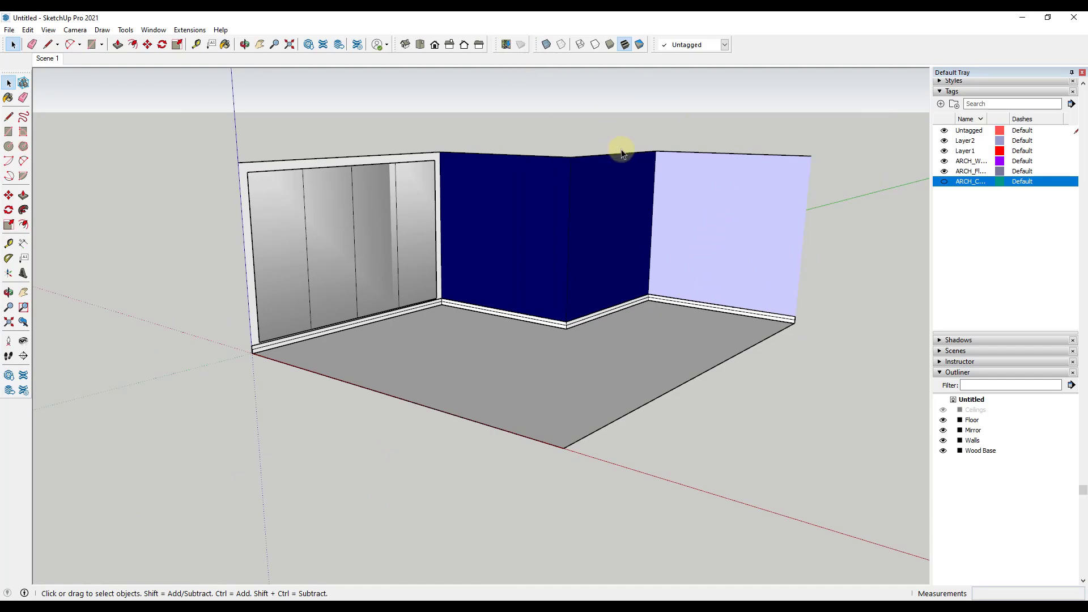
Step: Open 3D Warehouse, search for "sliding window", and show the product results
left_click(190, 30)
mouse_move(153, 30)
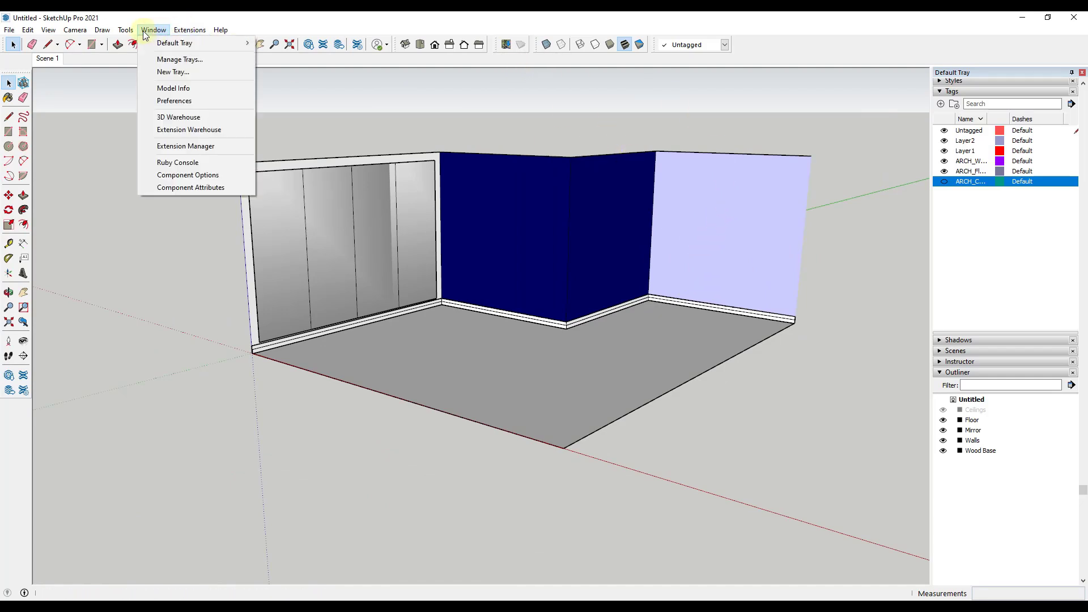
left_click(195, 115)
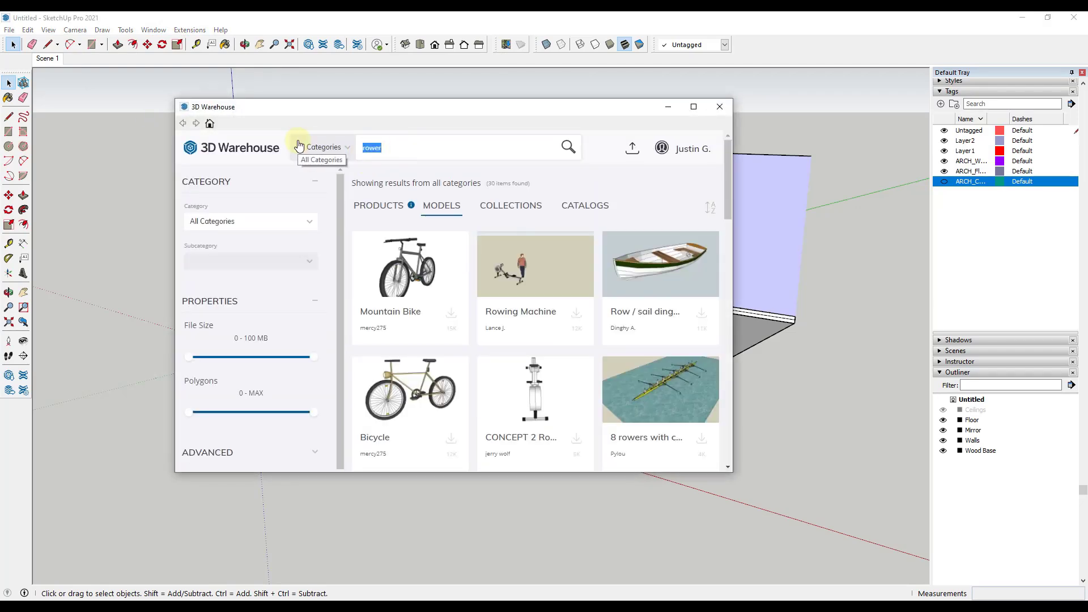
type("sliding wi")
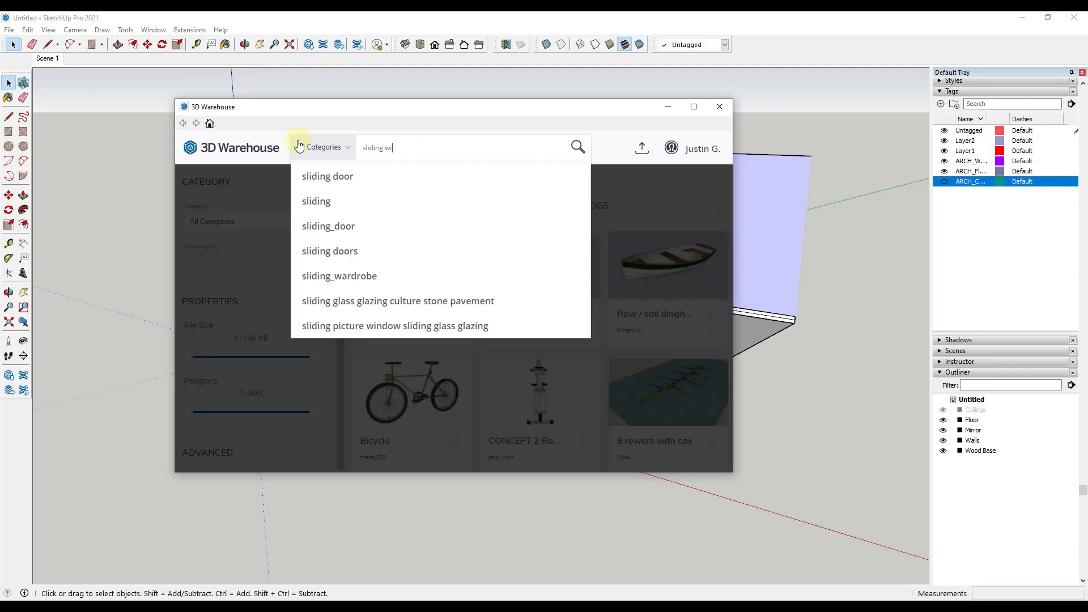
type("ndow")
key("Return")
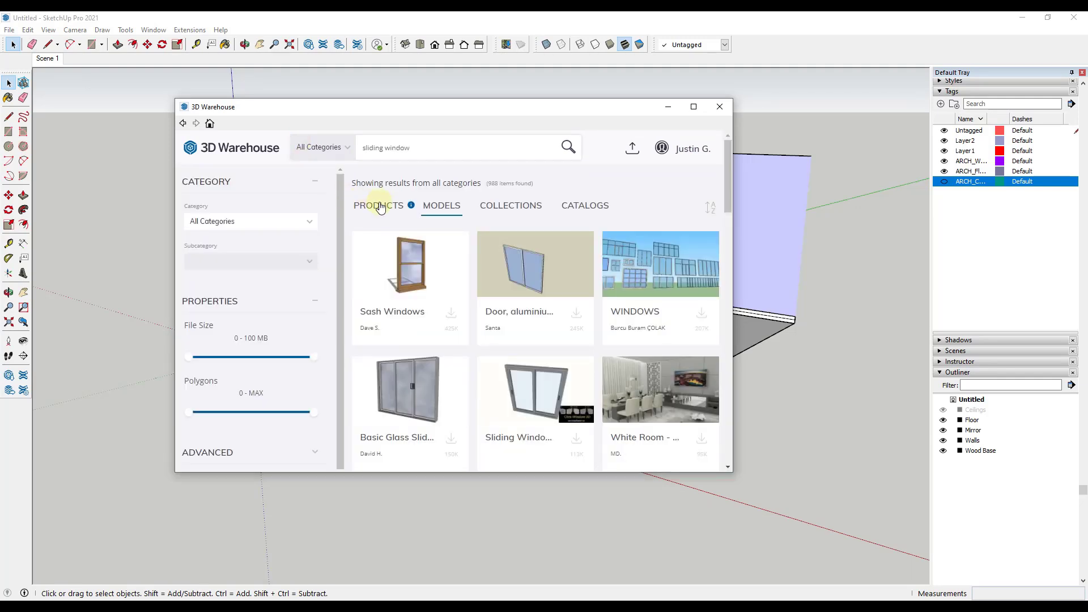
left_click(376, 208)
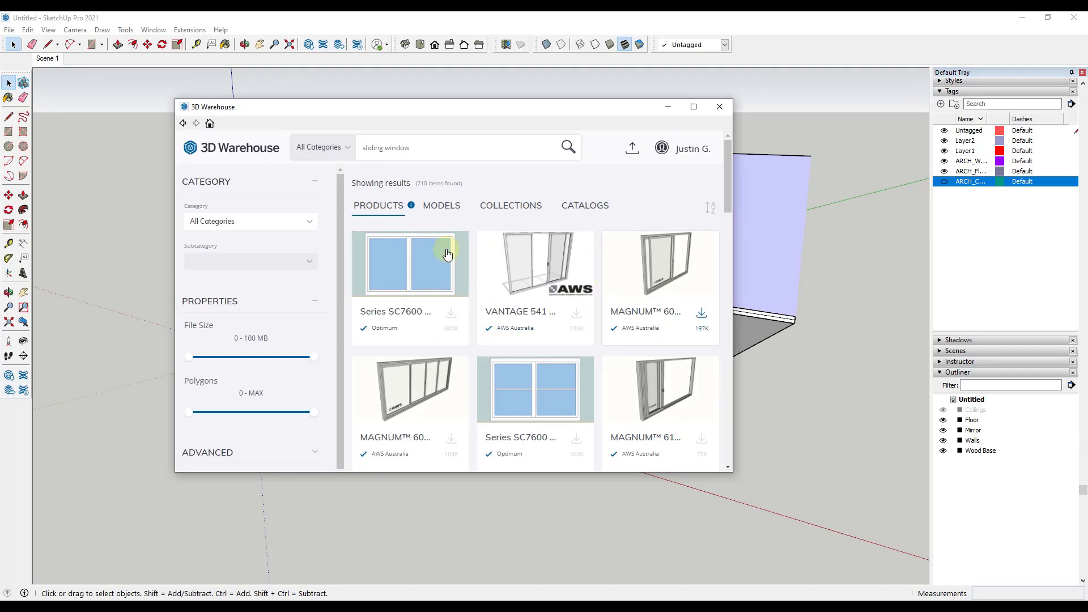
Step: Browse the sliding window products to compare the available frame styles
scroll(466, 311, "down", 2)
scroll(476, 312, "down", 5)
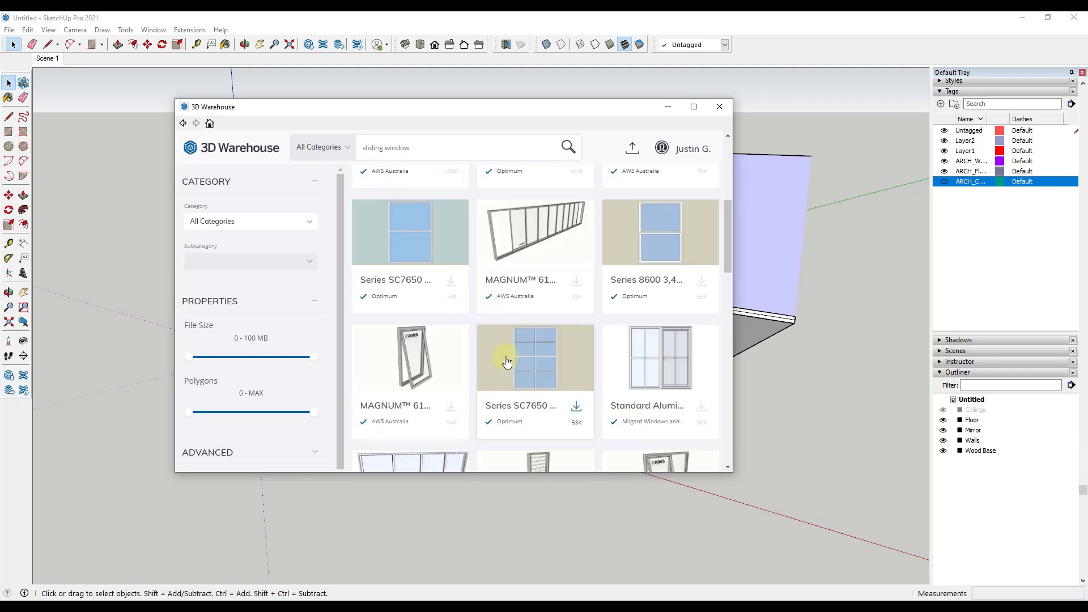
scroll(512, 351, "up", 5)
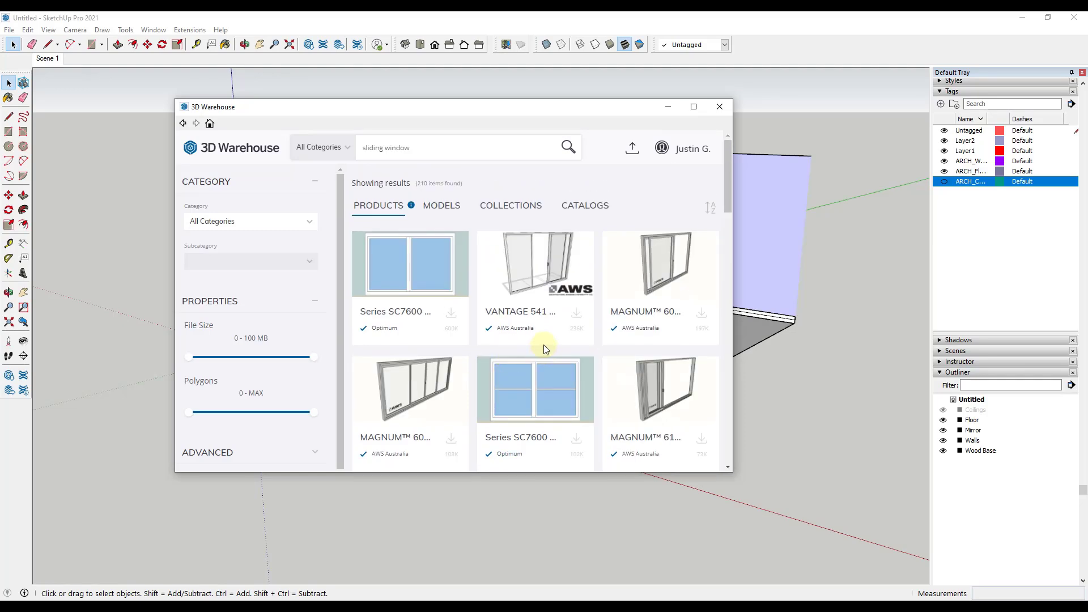
scroll(510, 340, "down", 5)
scroll(510, 338, "down", 2)
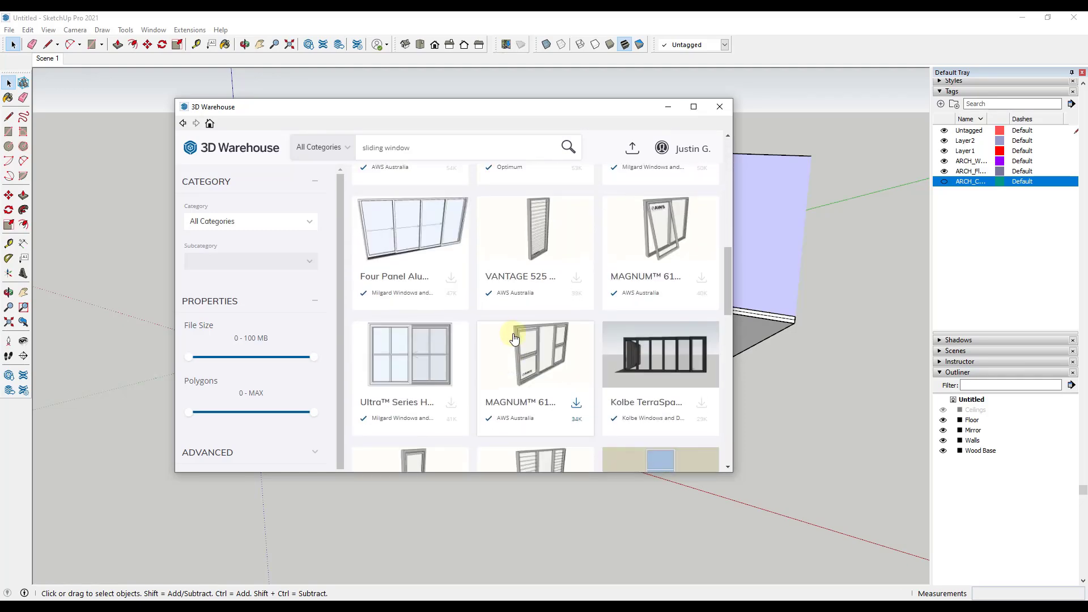
scroll(518, 339, "up", 3)
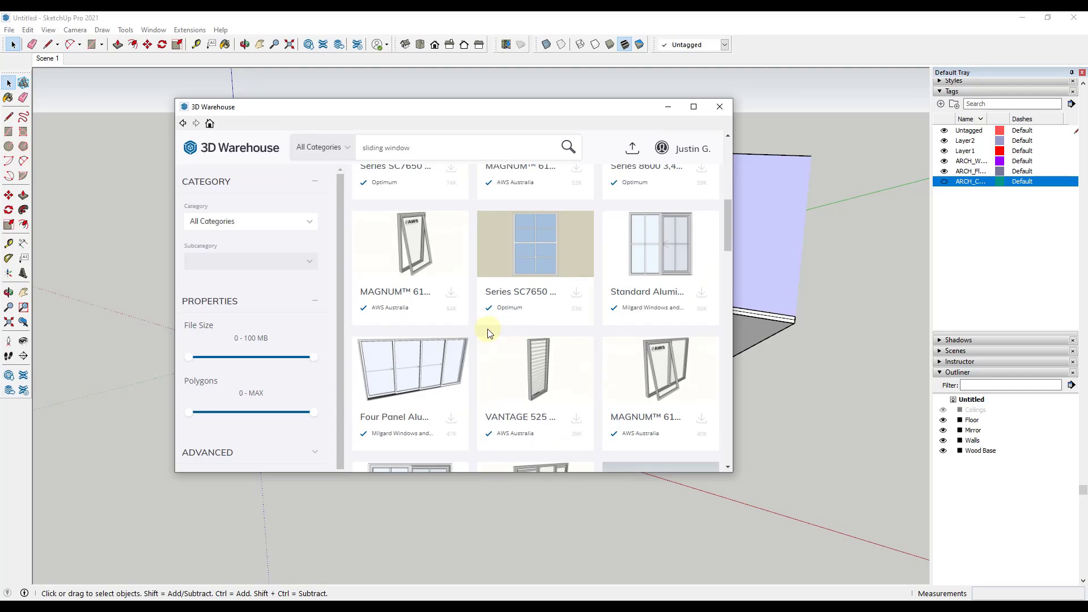
scroll(492, 326, "down", 3)
scroll(499, 327, "up", 5)
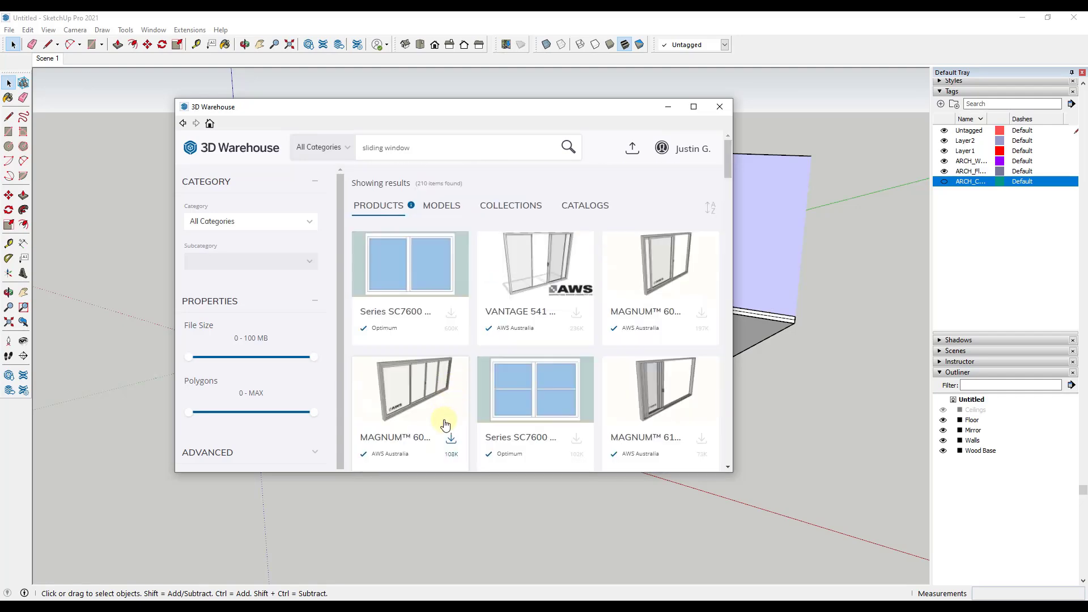
Step: Download the Series SC7600 3,4 Hour Fire Rated two-pane window and place it on the light lavender wall
left_click(404, 273)
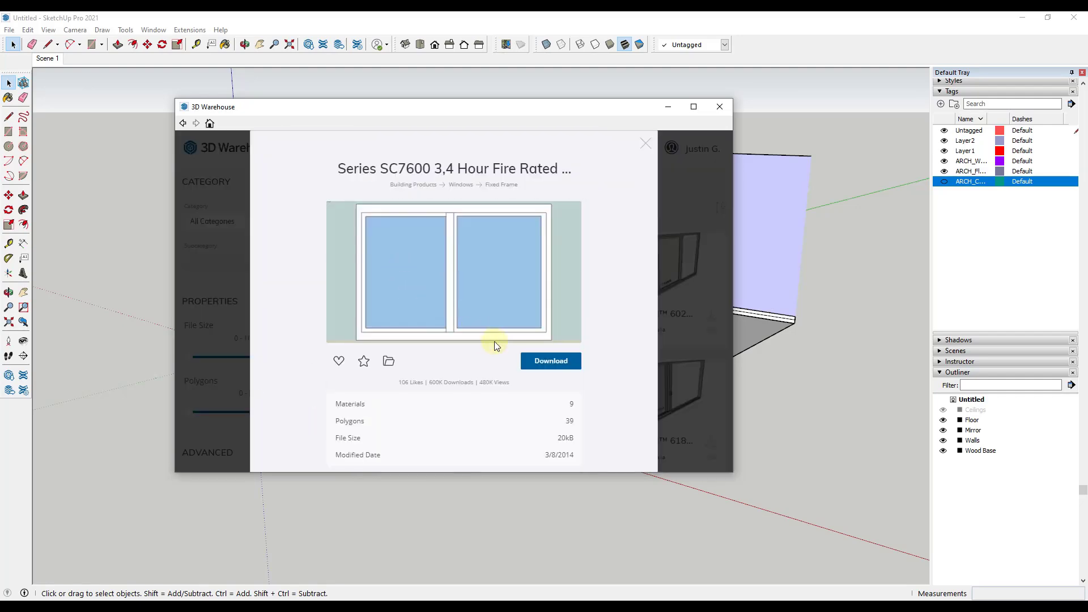
left_click(553, 366)
left_click(663, 256)
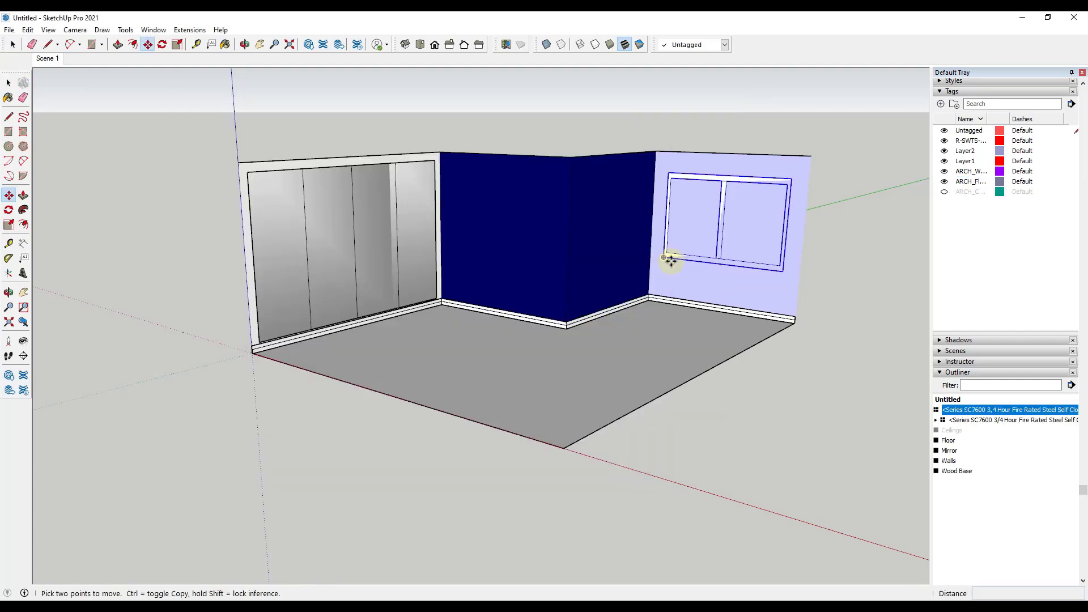
Step: Move the window along the lavender wall, aligning the middle of its top edge with the middle of the wall's top edge
key("o")
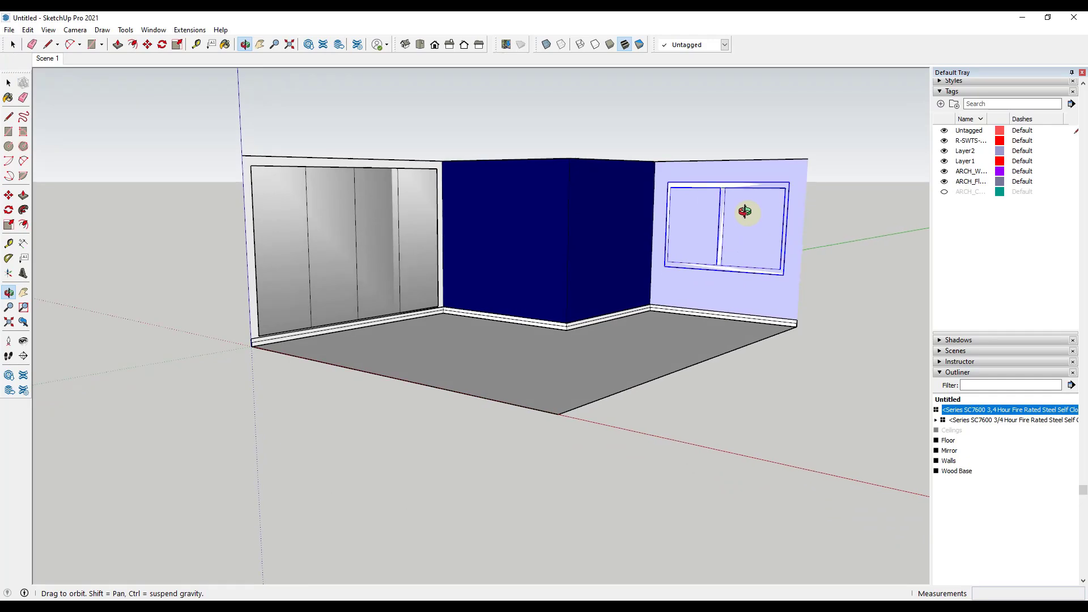
key("m")
scroll(707, 165, "up", 5)
scroll(708, 165, "up", 3)
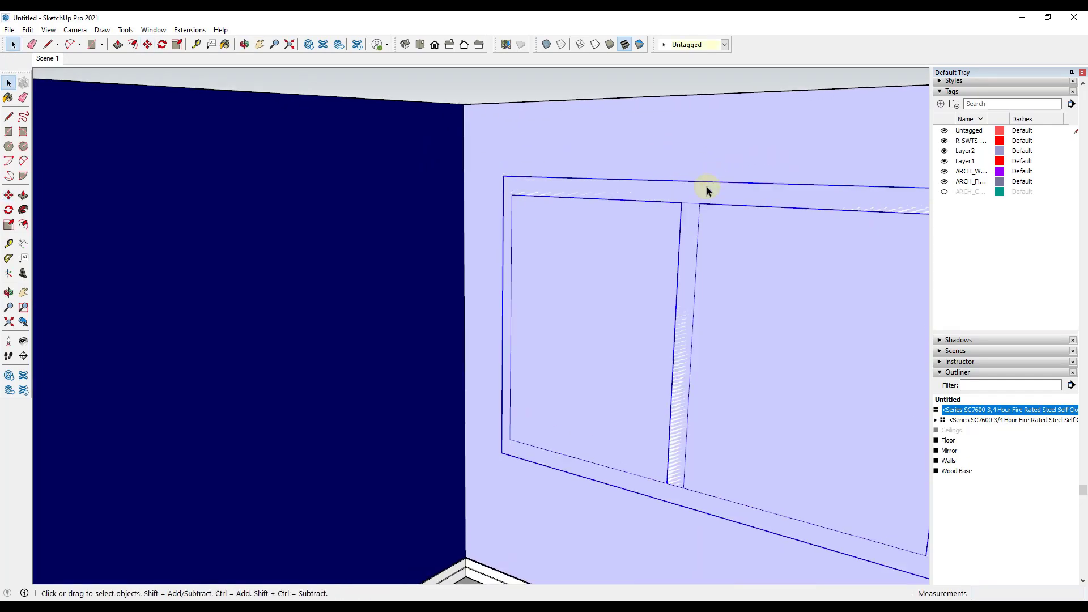
left_click(698, 181)
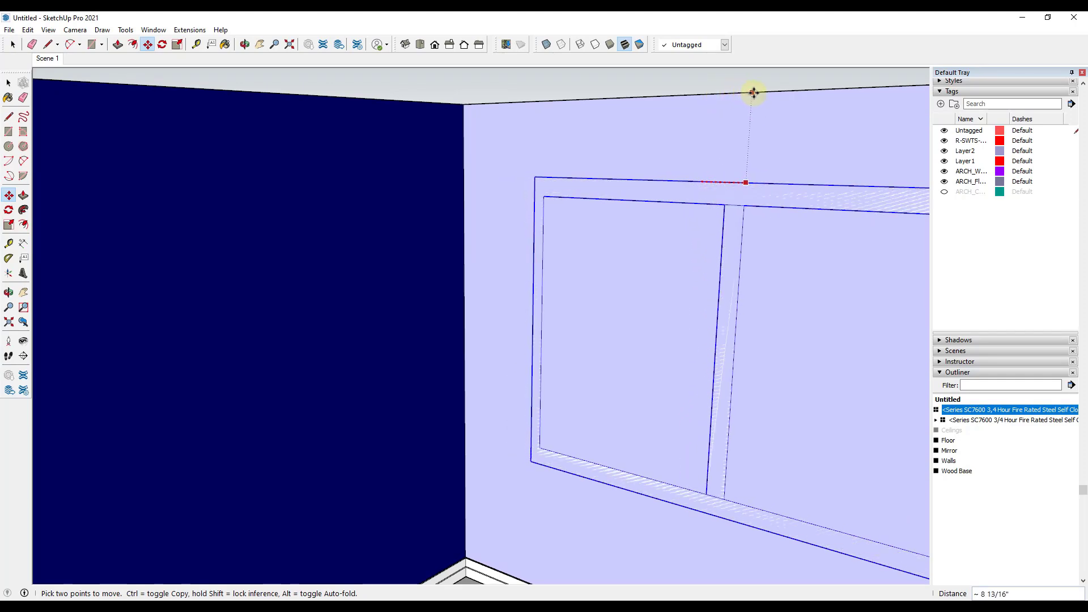
left_click(707, 92)
key("space")
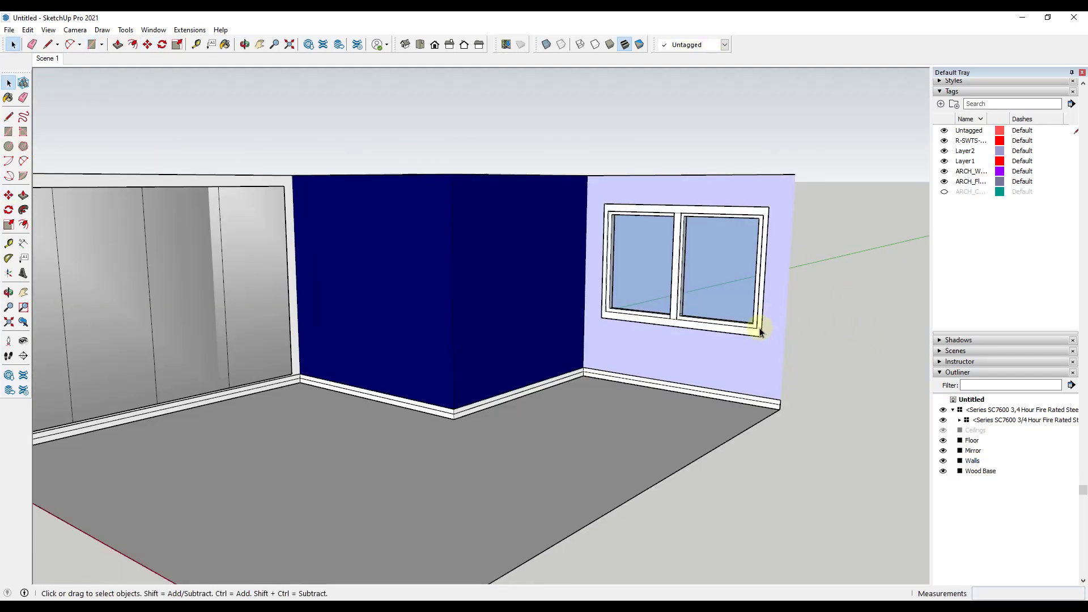
Step: Edit the nested window component and paint its frame with Color M08 from the Colors collection, closing the component when done
left_click(680, 322)
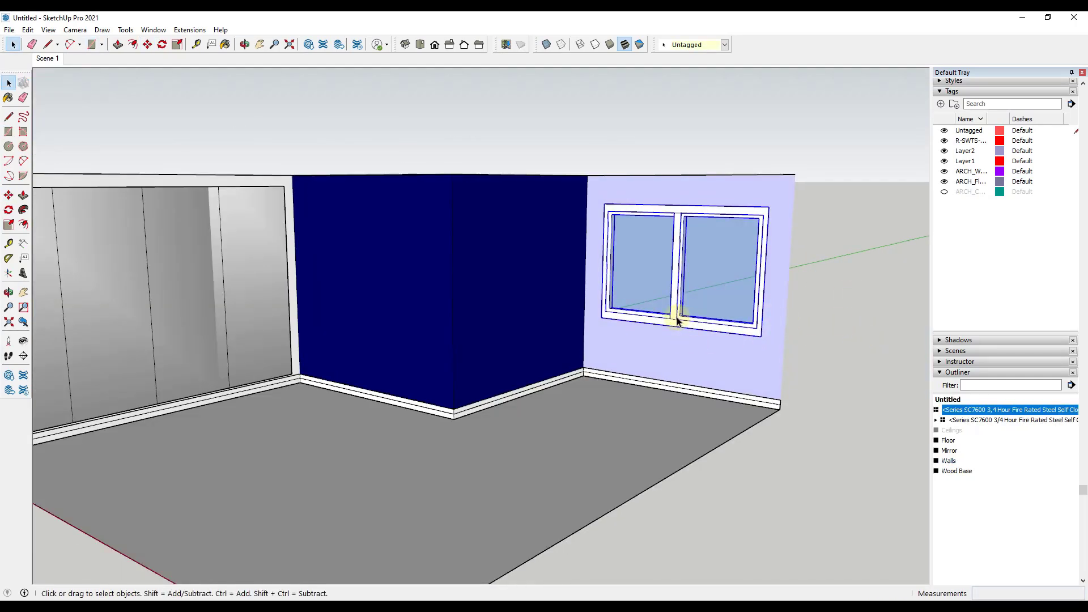
double_click(677, 321)
left_click(675, 294)
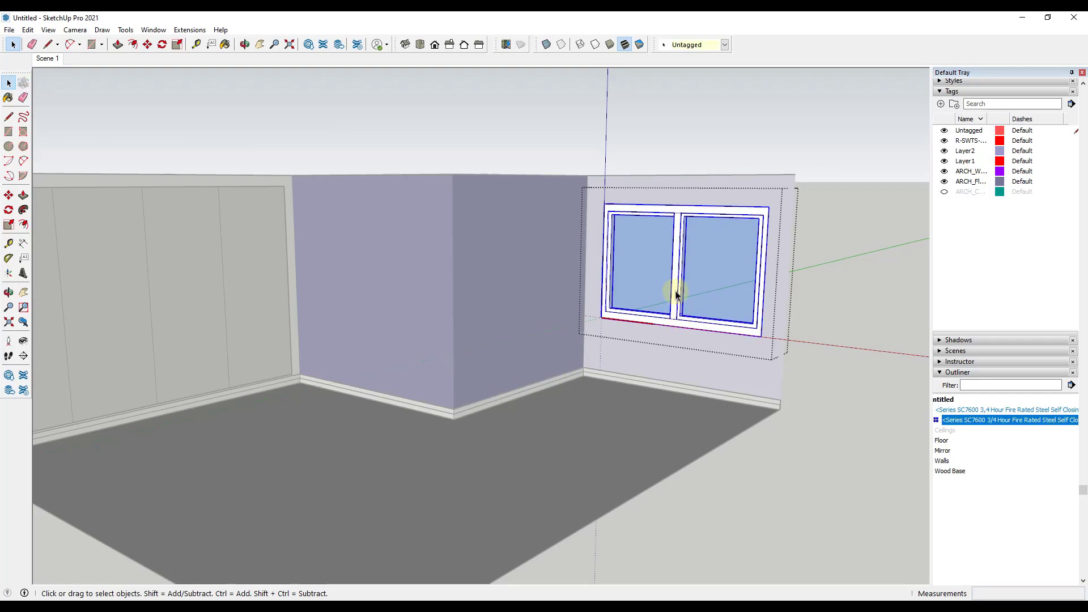
double_click(679, 261)
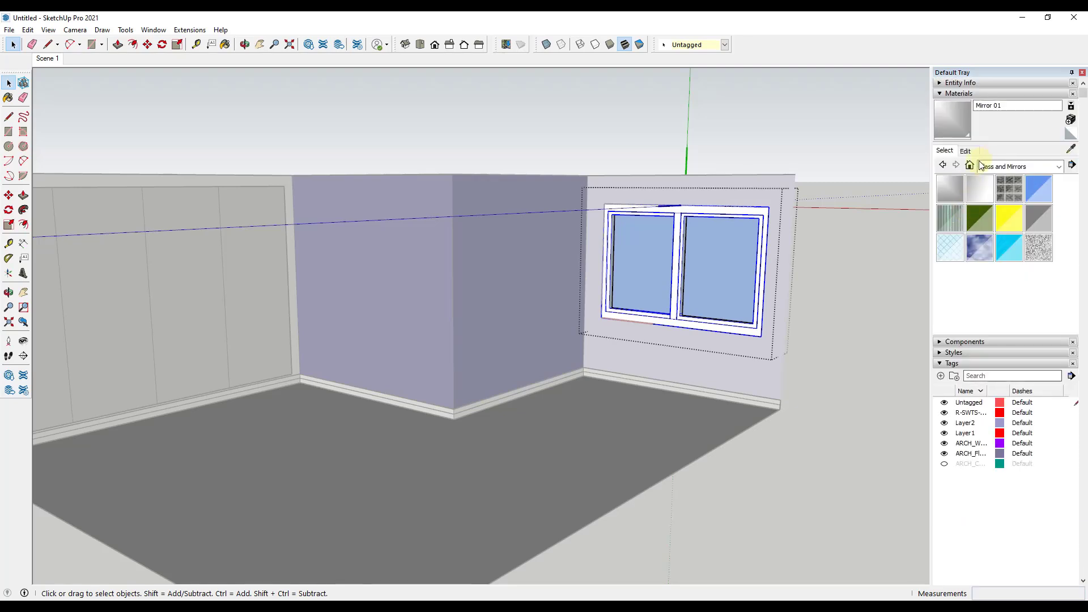
left_click(994, 168)
left_click(1006, 208)
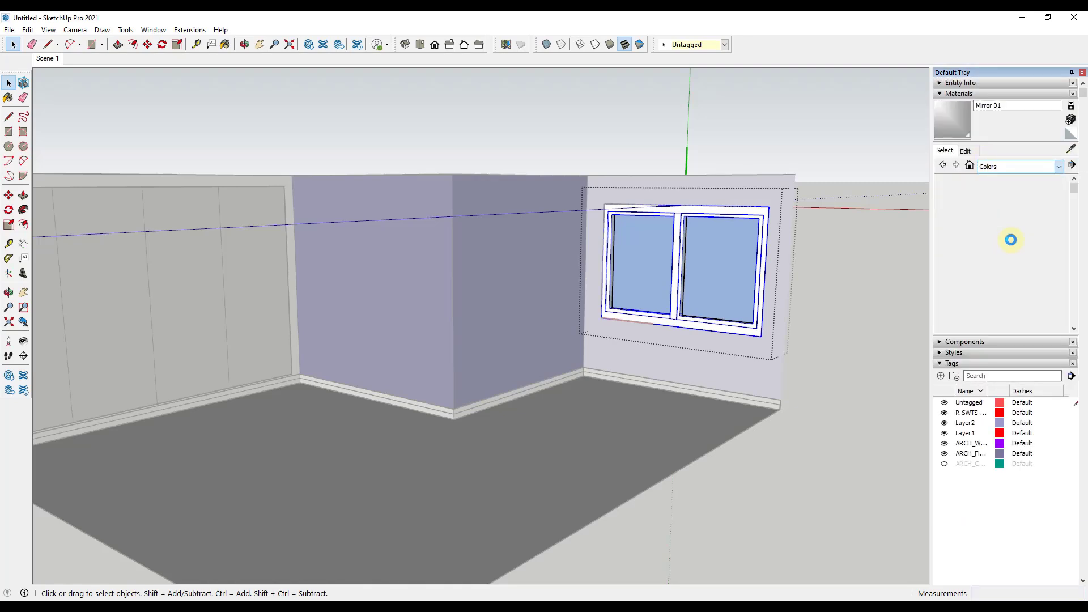
scroll(1020, 258, "down", 5)
scroll(1021, 258, "down", 8)
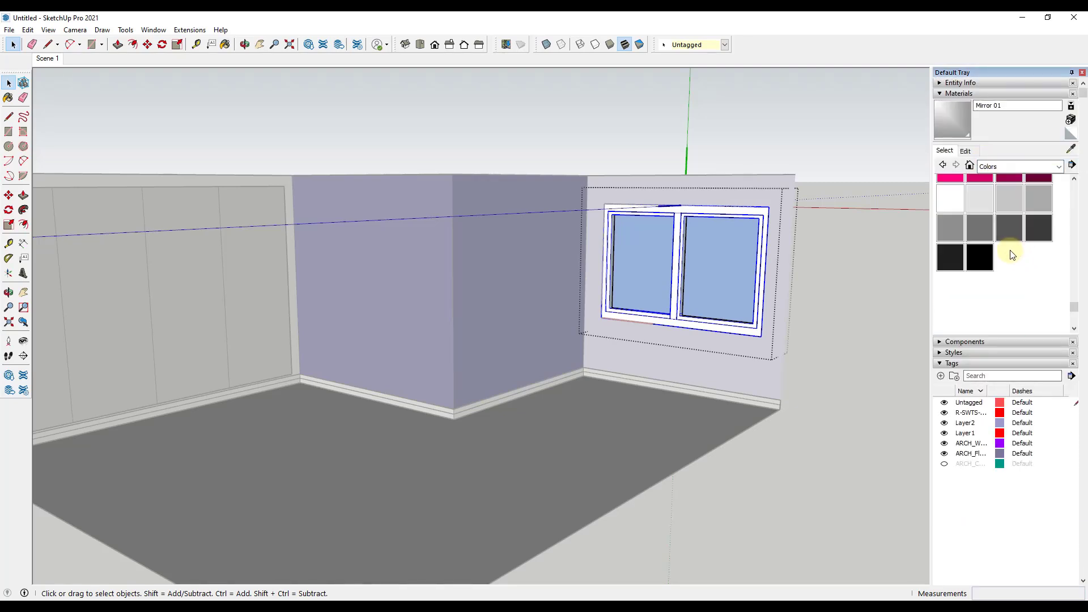
left_click(945, 252)
left_click(676, 252)
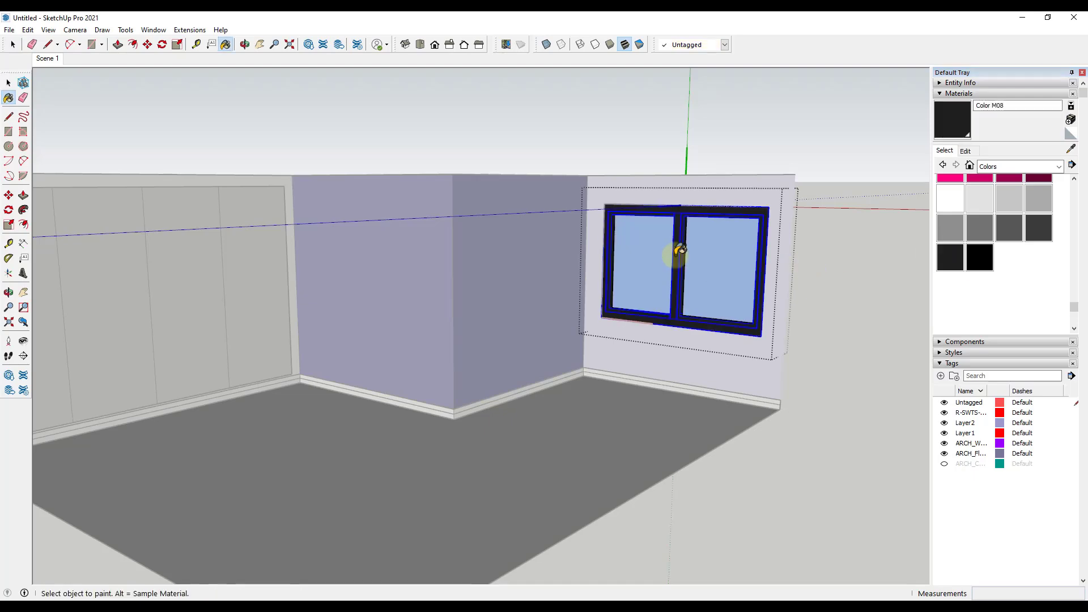
left_click(824, 343)
left_click(821, 413)
middle_click_drag(671, 391, 569, 371)
scroll(716, 314, "down", 3)
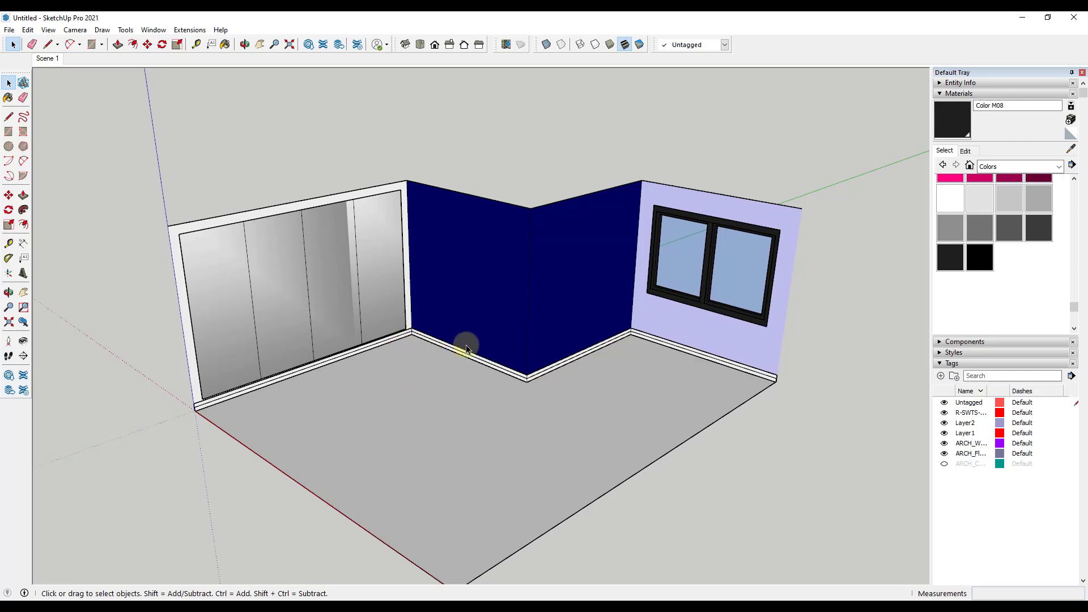
scroll(420, 362, "down", 2)
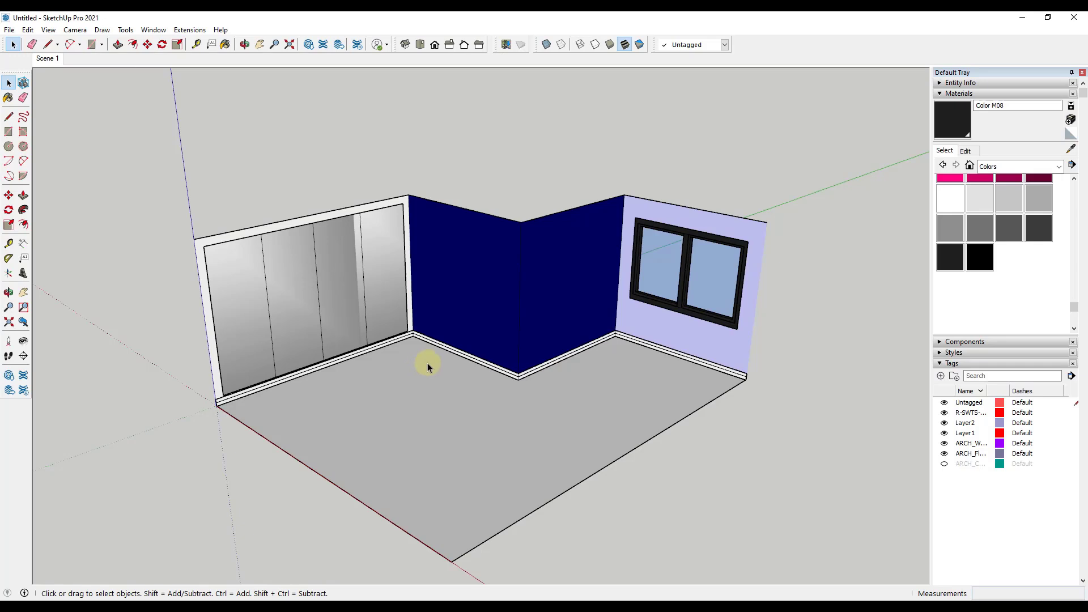
scroll(430, 355, "up", 1)
left_click(153, 30)
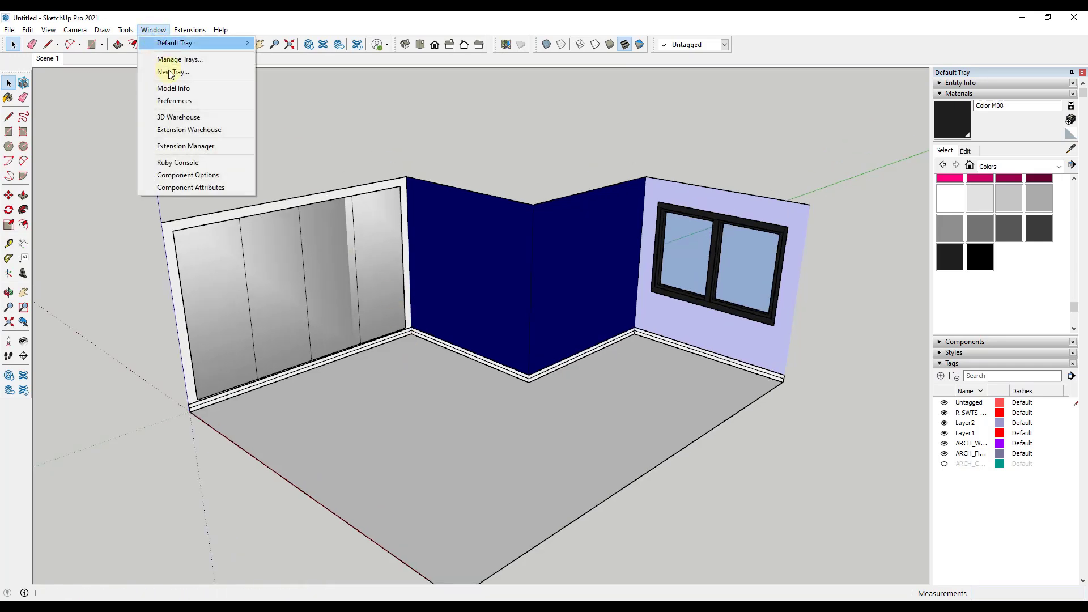
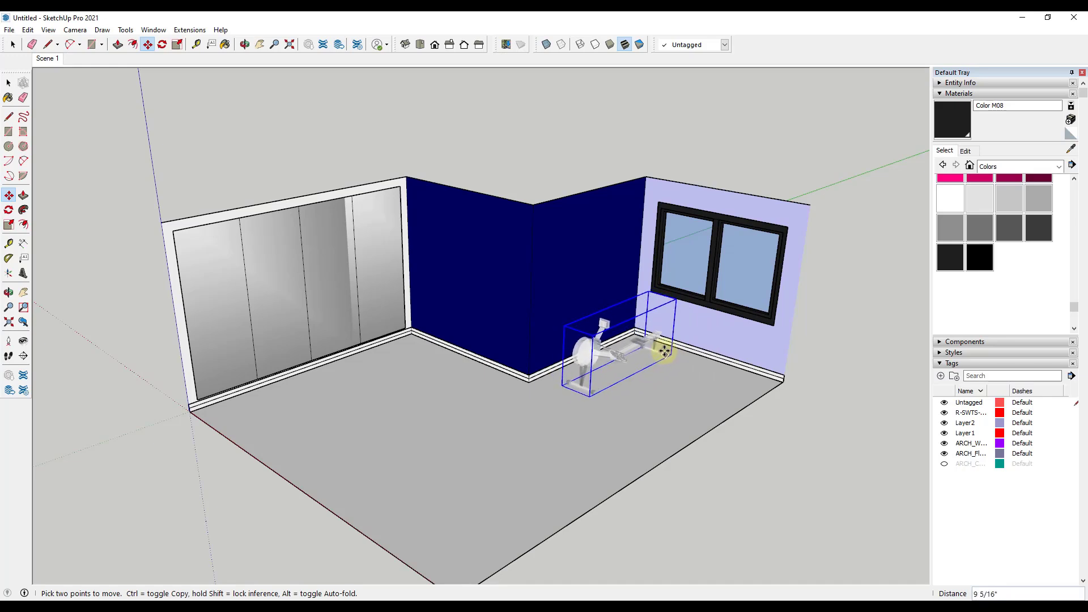
Step: Position the rowing machine on the floor alongside the navy wall near the window, with a final shift of about 8 1/8"
left_click(660, 356)
key("space")
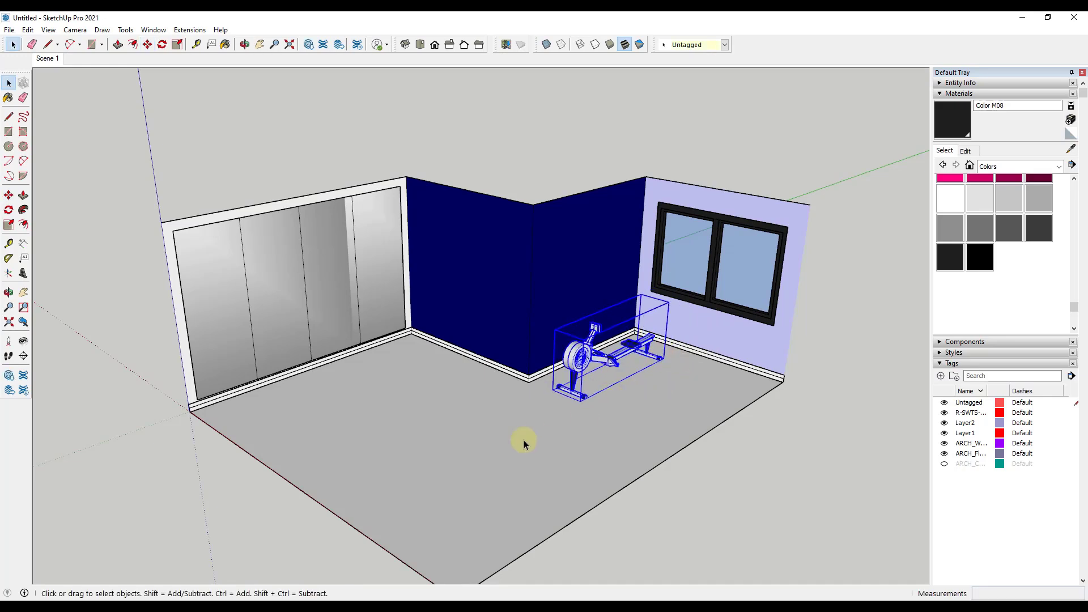
key("m")
left_click(347, 465)
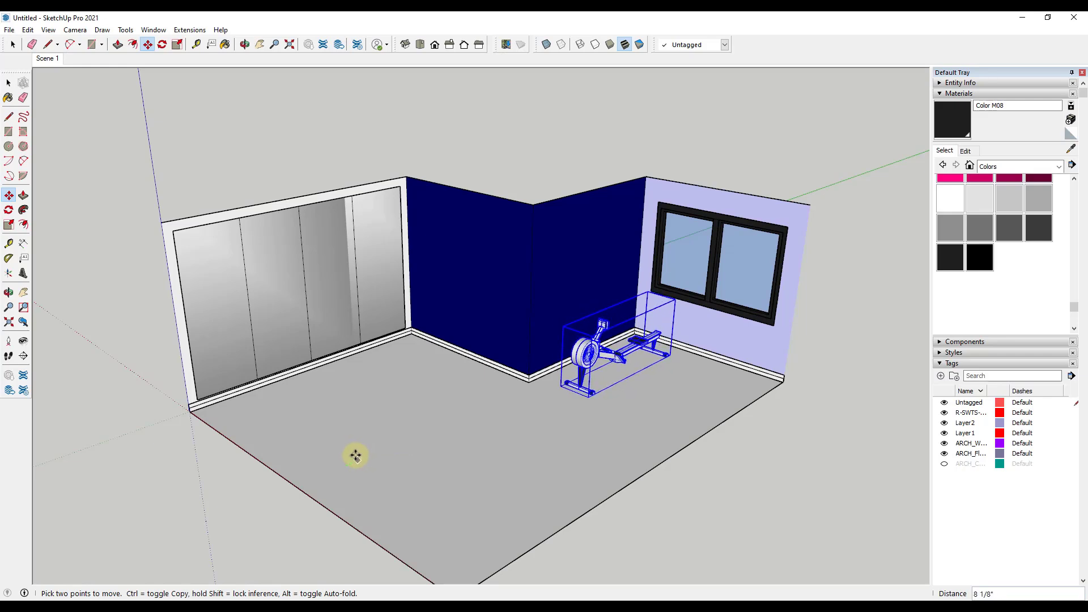
middle_click_drag(520, 396, 541, 393)
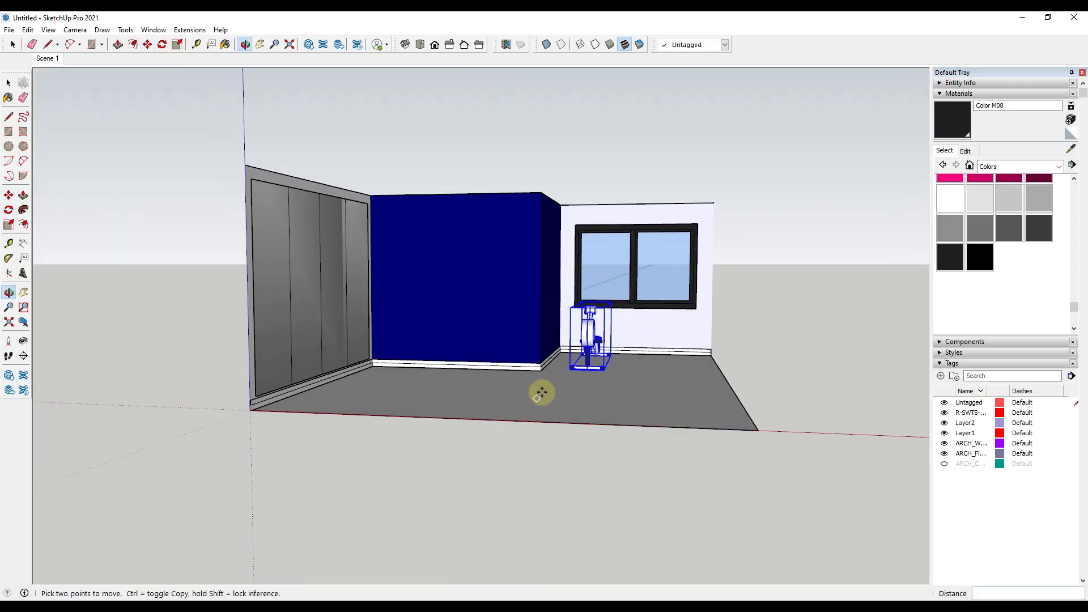
scroll(558, 374, "up", 3)
scroll(627, 365, "up", 5)
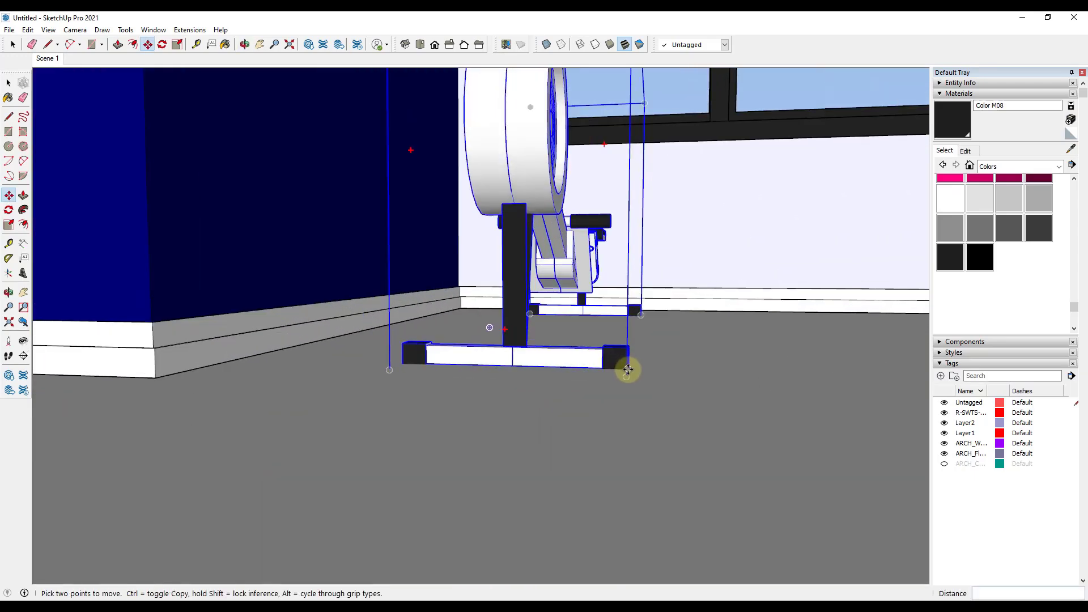
scroll(629, 374, "down", 10)
middle_click_drag(631, 401, 534, 428)
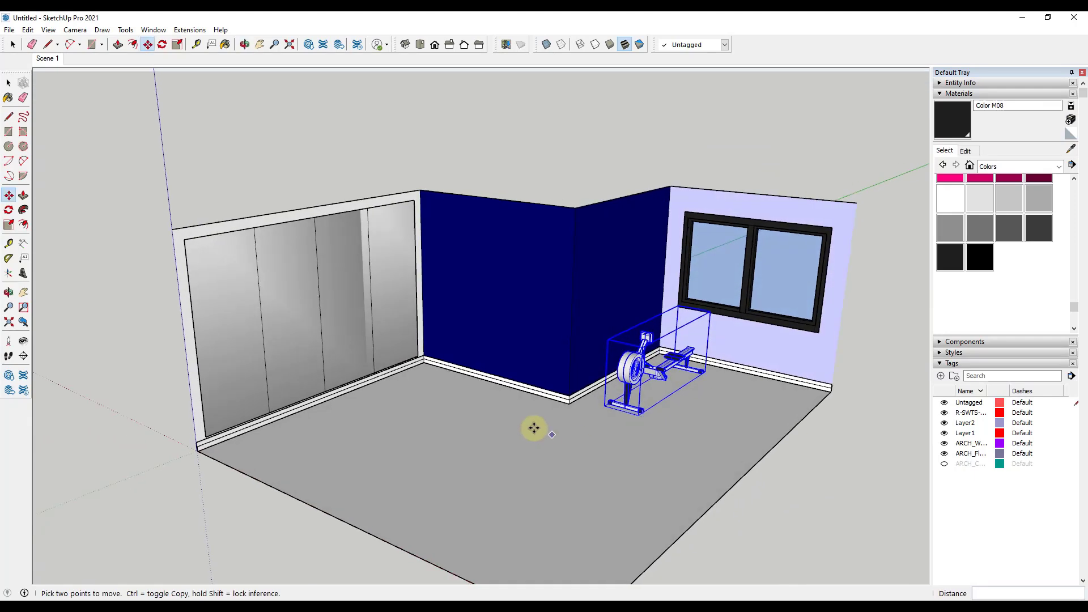
scroll(534, 428, "down", 2)
Step: Search 3D Warehouse for "exercise bike"
key("space")
left_click(153, 30)
left_click(182, 117)
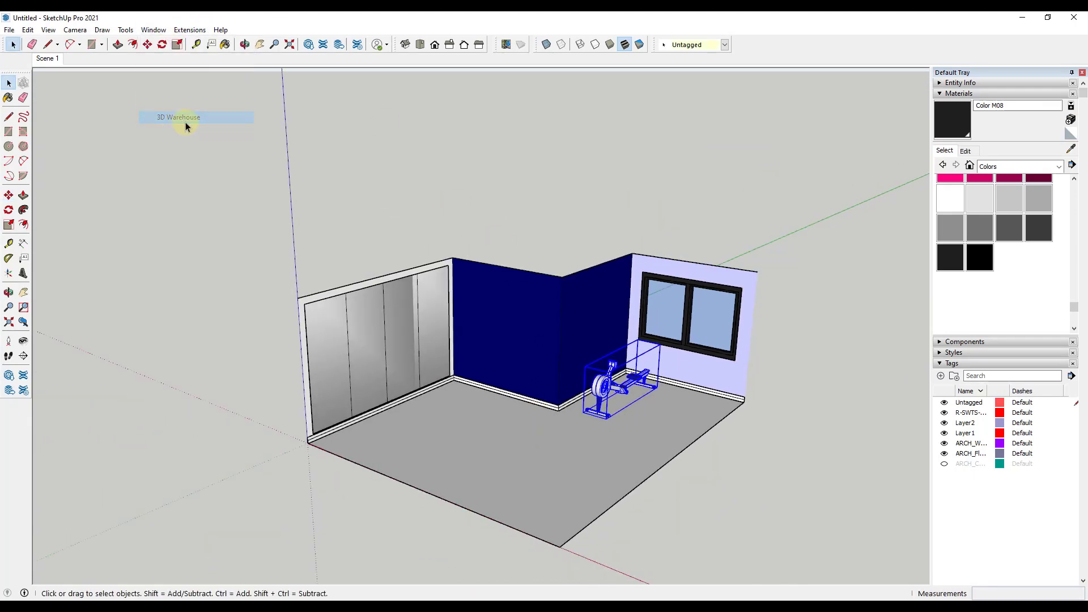
left_click_drag(440, 153, 303, 149)
type("e")
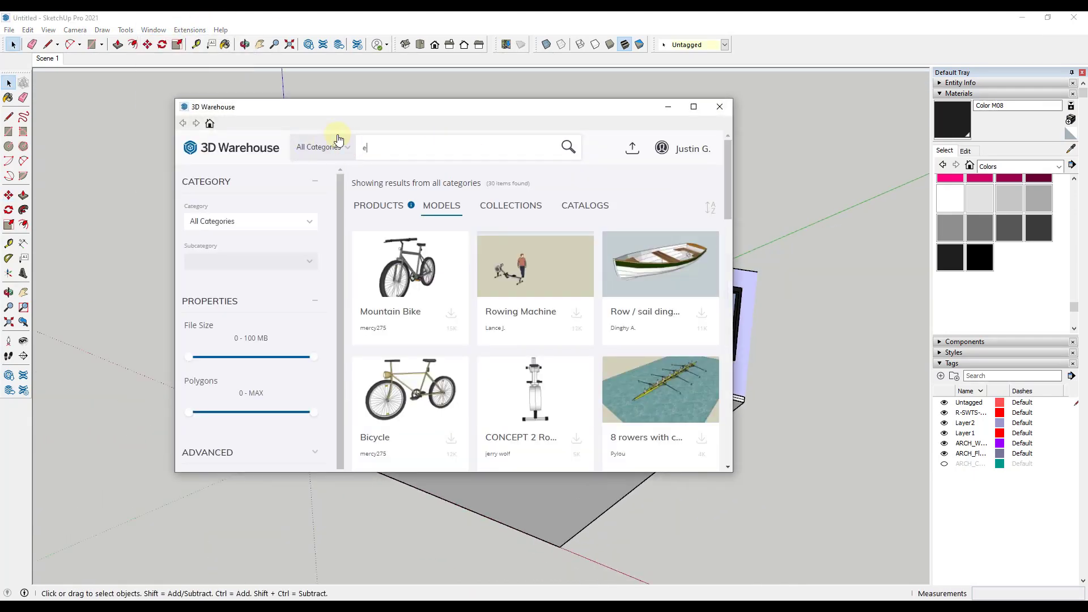
type("xercise bike")
key("Return")
Step: Download the Spinning Exercise Bike model and place it on the floor beside the rowing machine, below the window
scroll(578, 359, "down", 5)
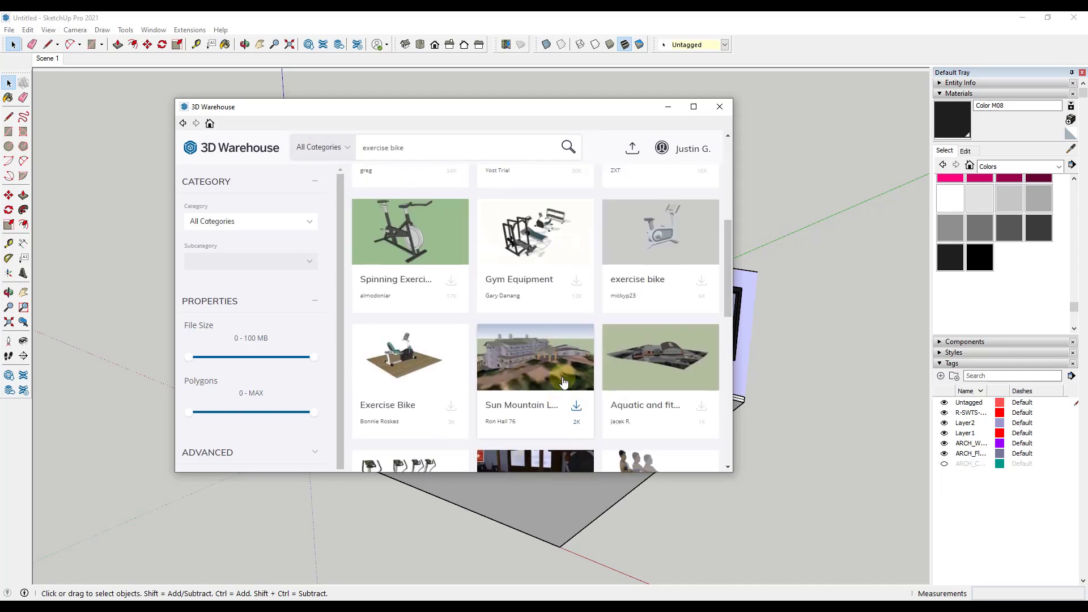
scroll(400, 304, "up", 2)
left_click(399, 304)
left_click(543, 359)
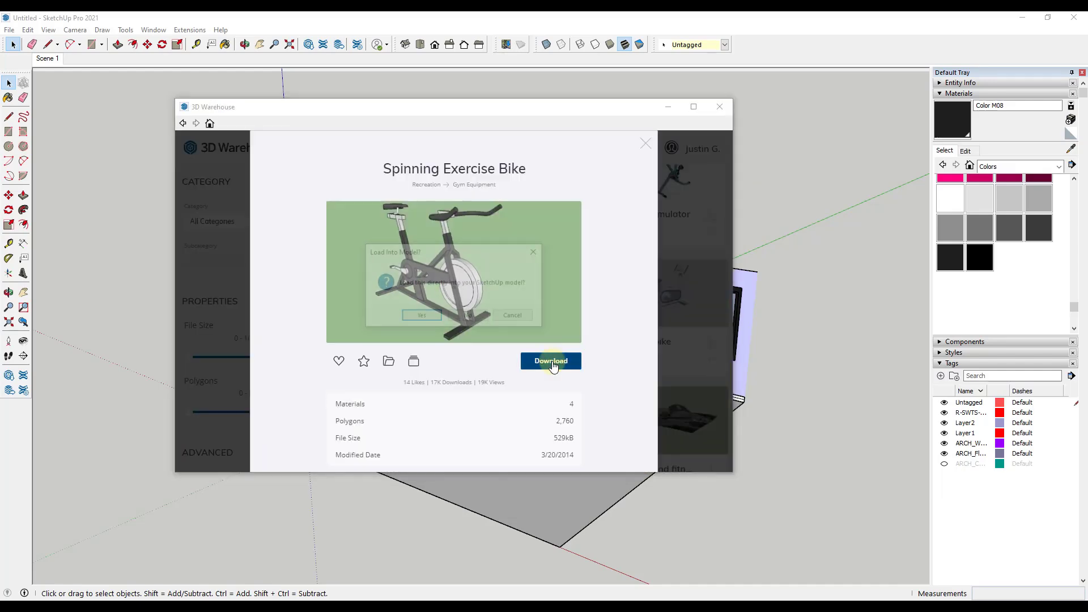
left_click(412, 316)
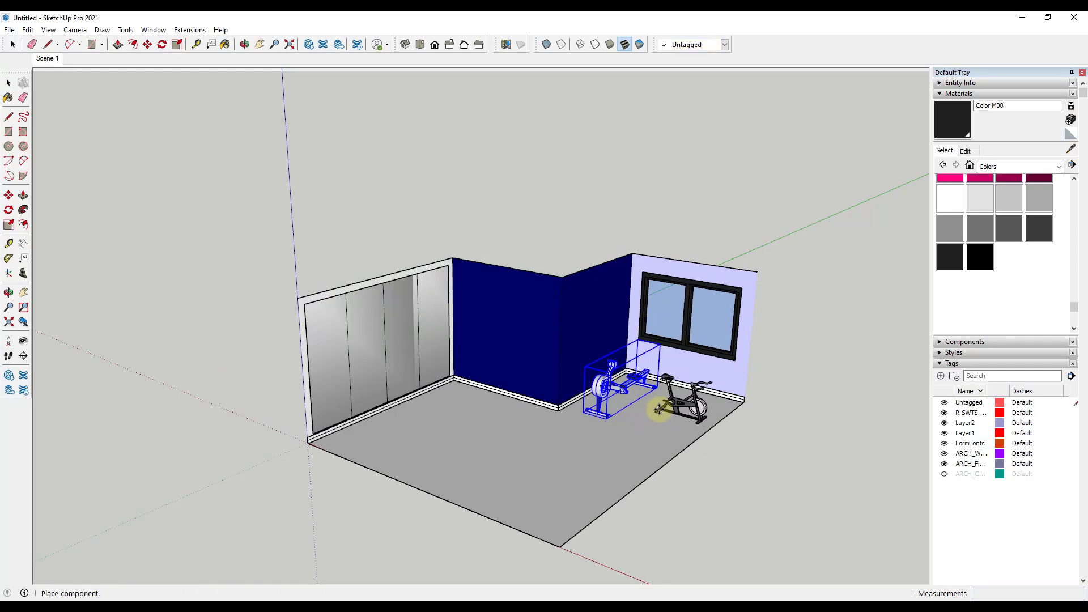
left_click(660, 408)
Step: Rotate the exercise bike -90 degrees on the floor so it stands parallel to the rowing machine
scroll(725, 380, "up", 2)
scroll(703, 376, "up", 3)
key("q")
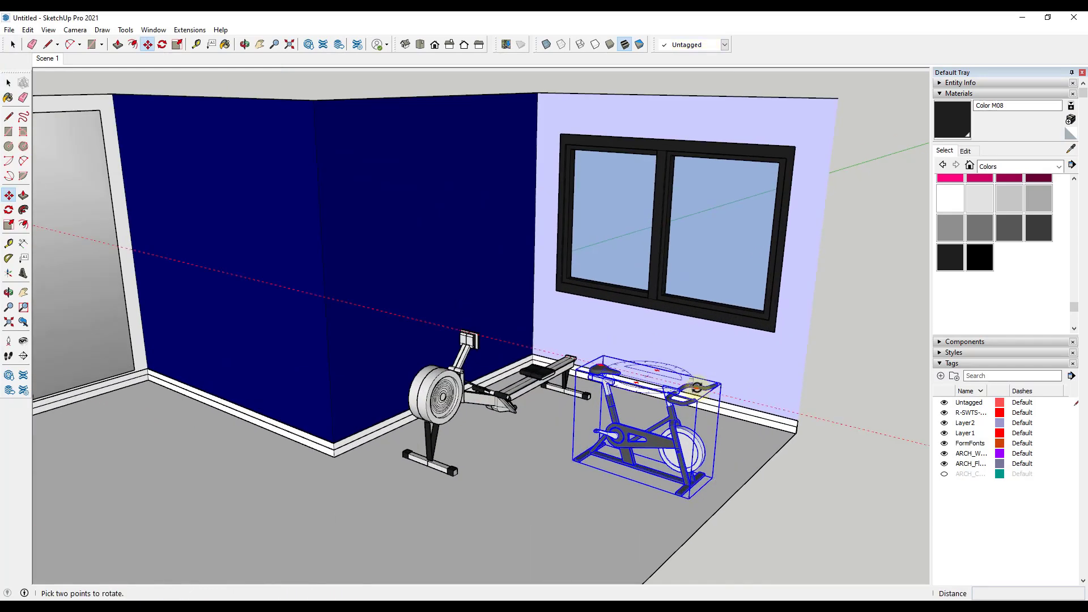
left_click(647, 372)
left_click(696, 391)
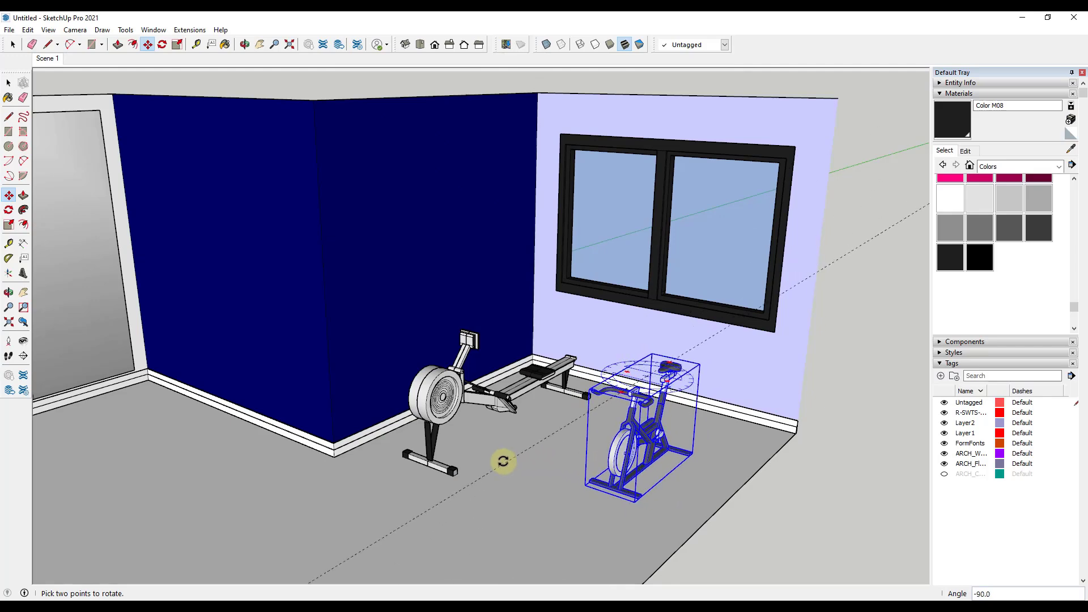
left_click(510, 464)
key("m")
middle_click_drag(578, 449, 620, 400)
scroll(620, 401, "down", 8)
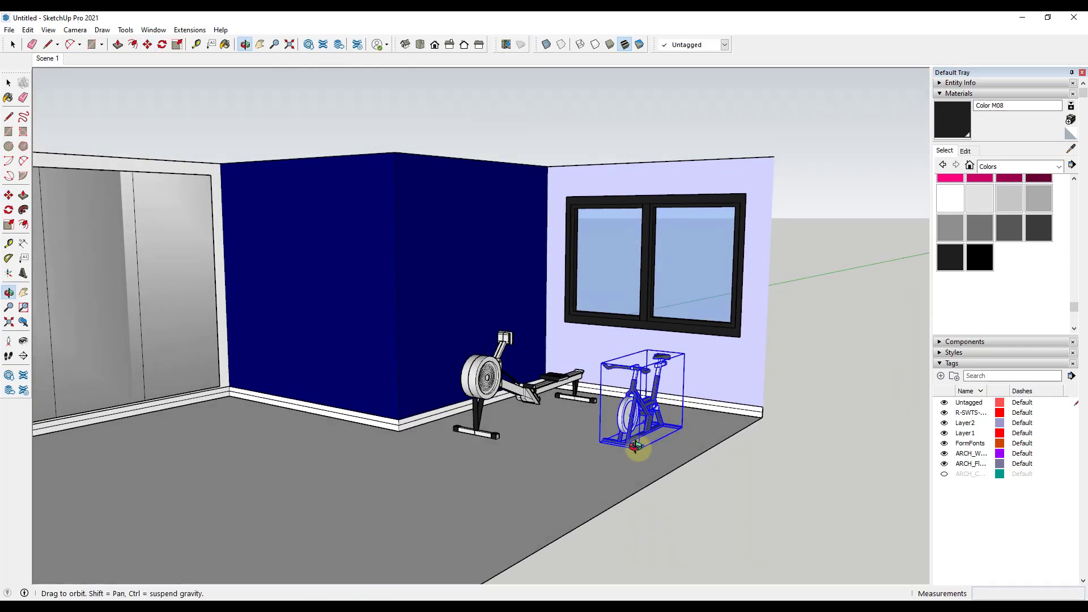
key("space")
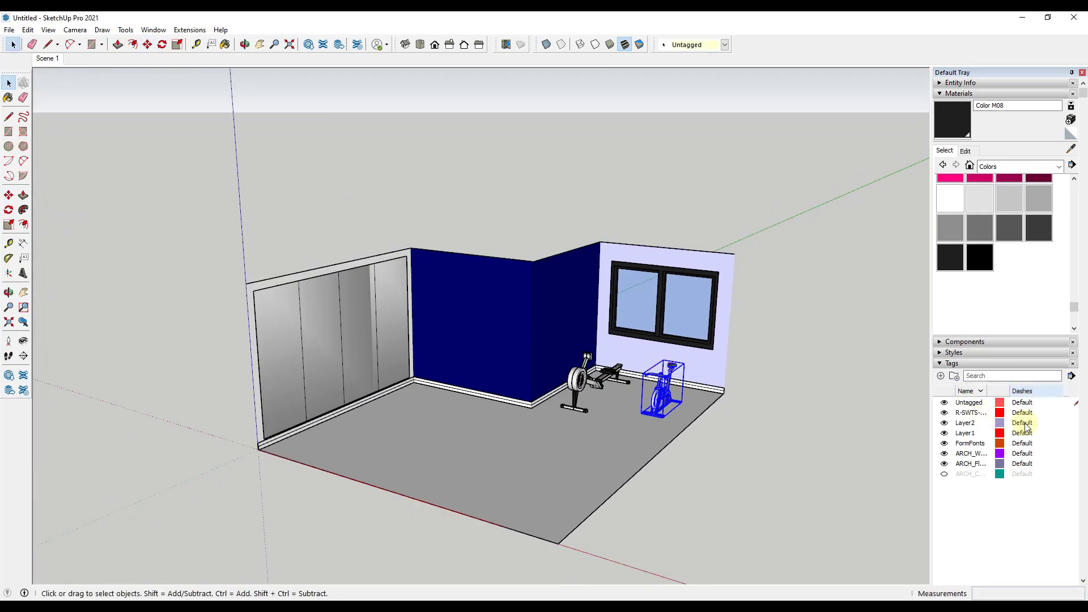
Step: Group the rowing machine and the spinning exercise bike together, naming the group Equipment
scroll(1009, 391, "down", 6)
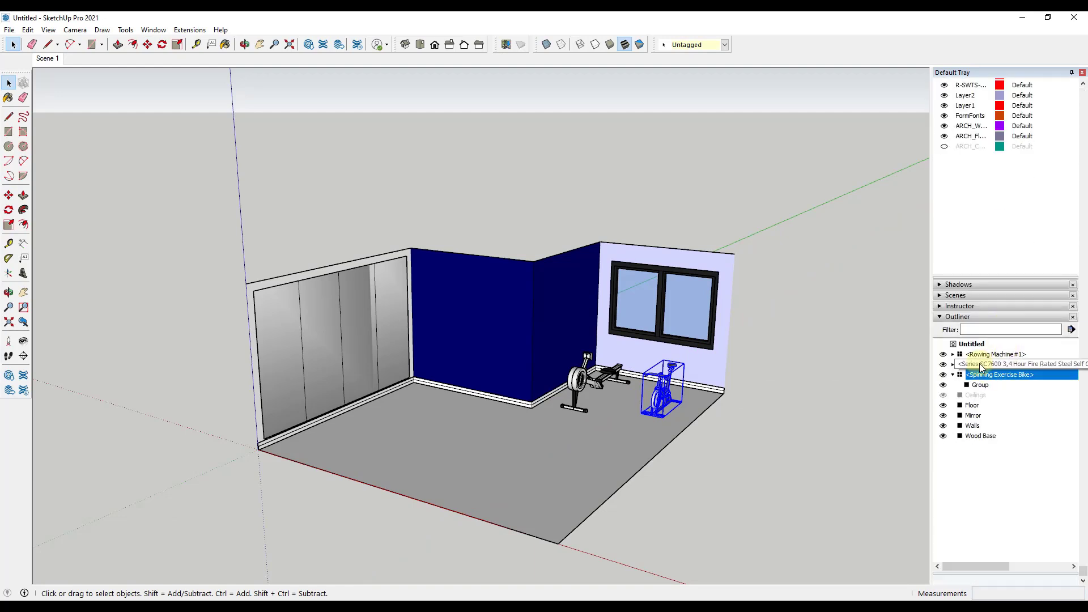
left_click(582, 386, "shift")
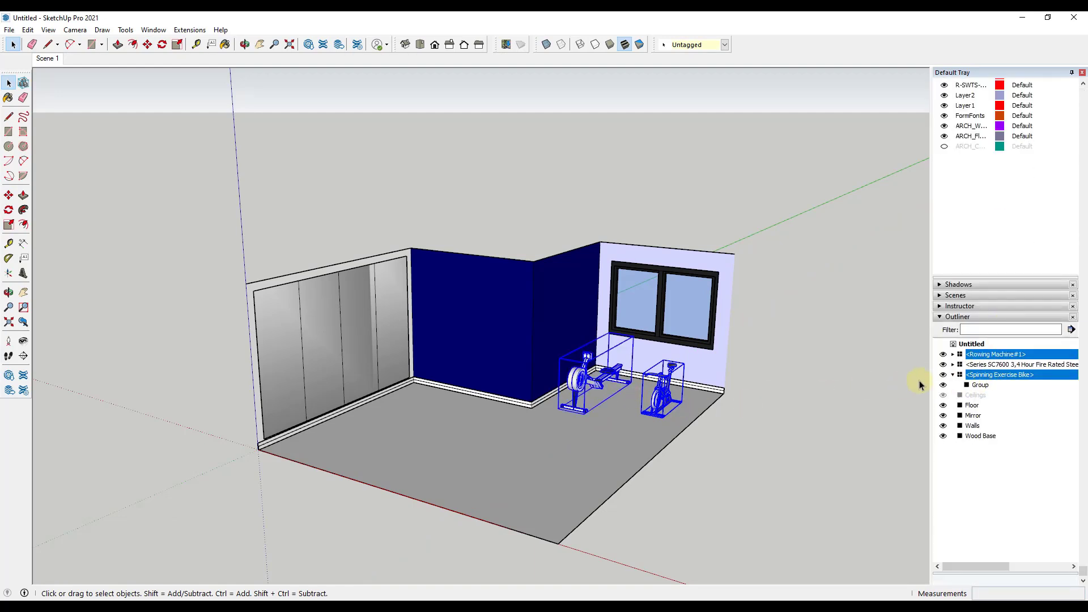
right_click(991, 357)
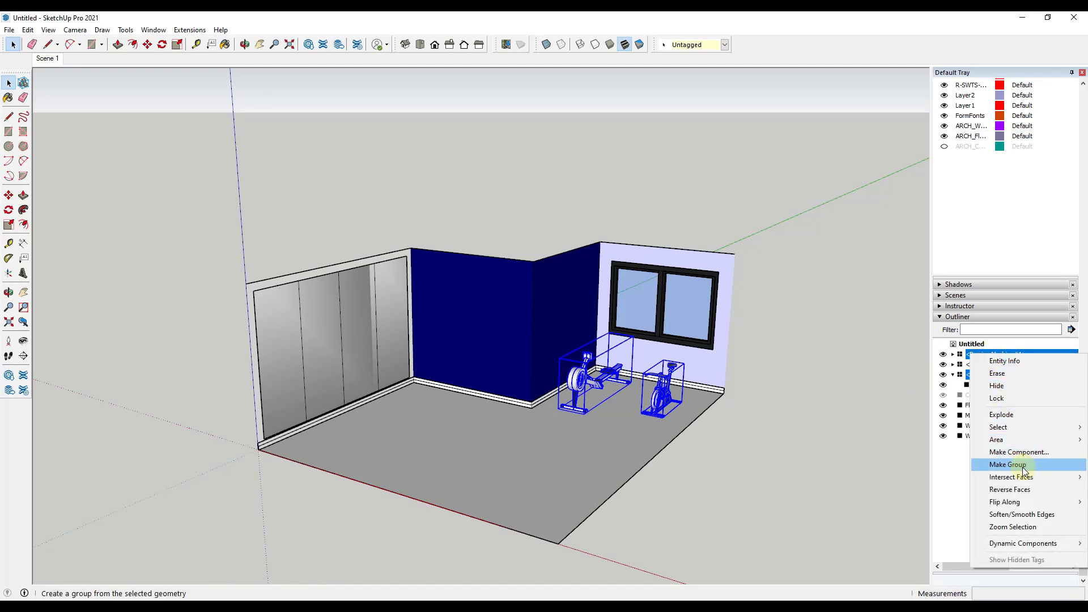
left_click(1001, 460)
right_click(976, 388)
left_click(1000, 379)
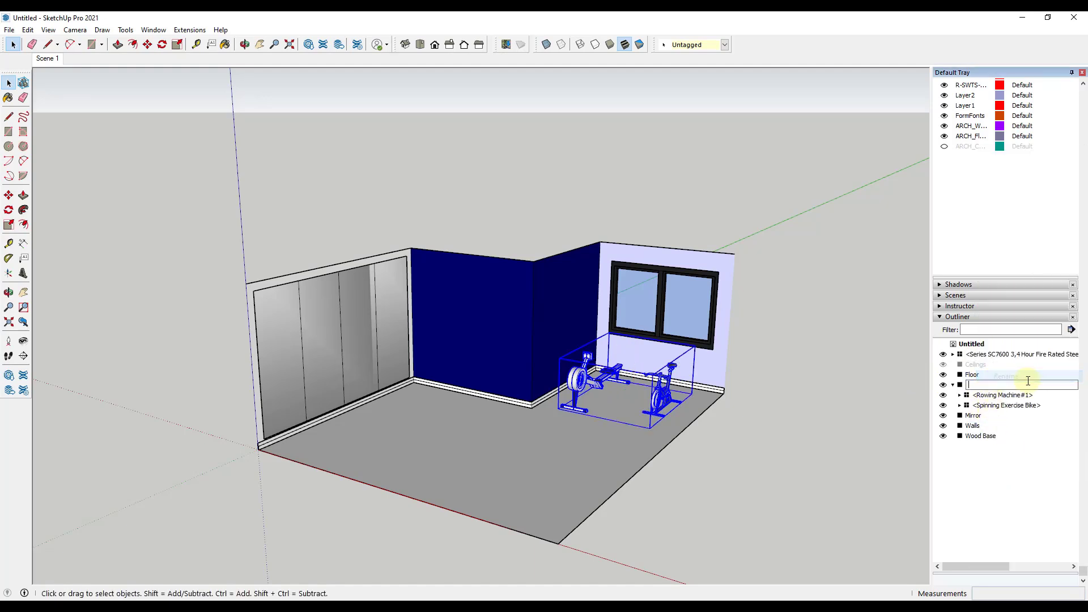
type("Equipment")
key("Return")
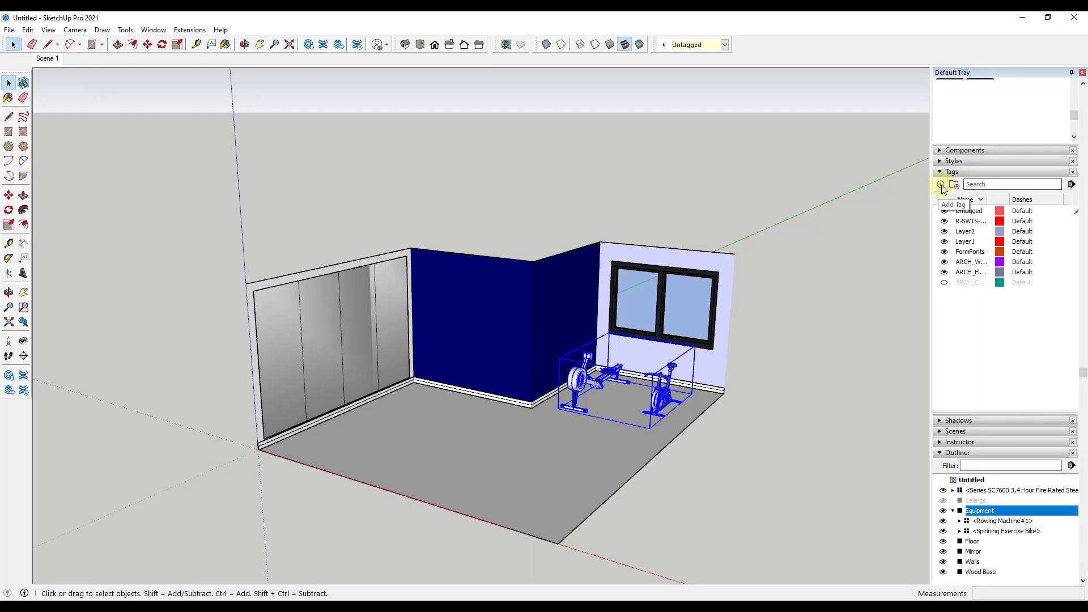
Step: Create a tag named ARCH_Equipment and assign it to the Equipment group
left_click(941, 184)
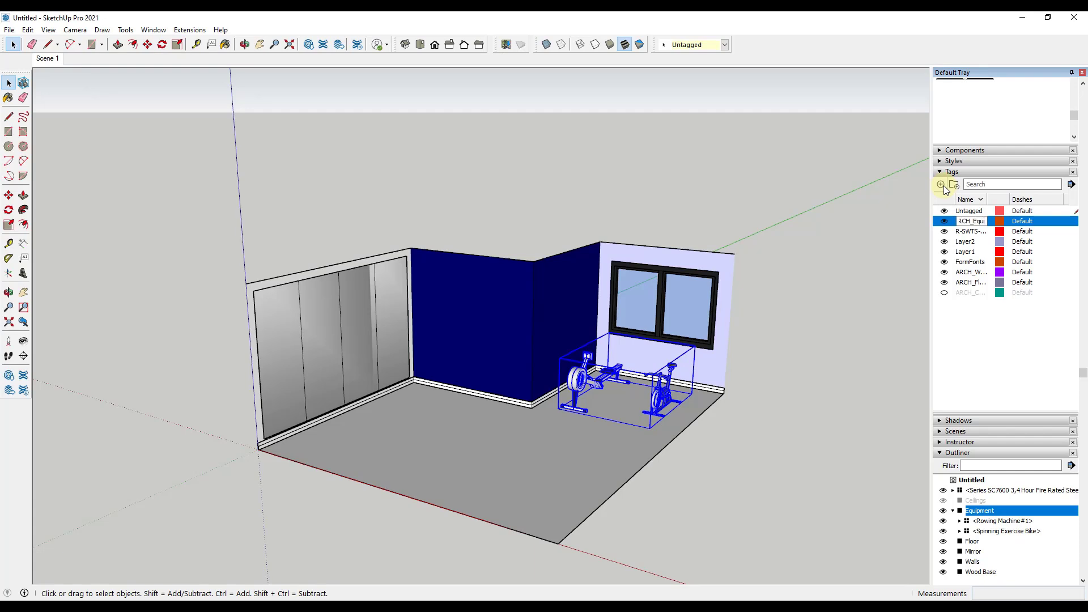
type("ARCH_Equipment")
key("Return")
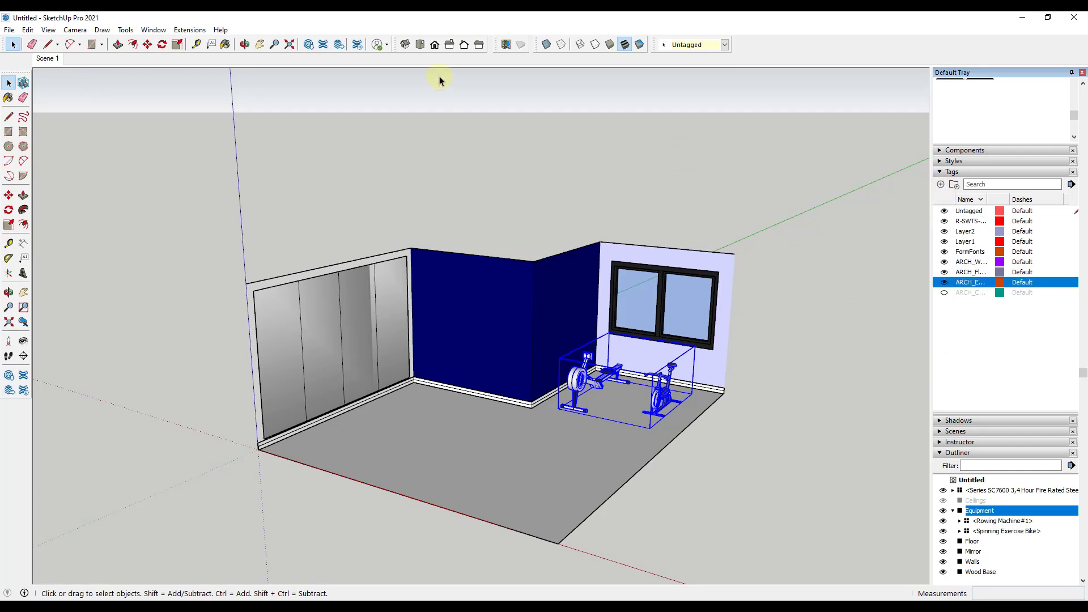
left_click(660, 47)
left_click(689, 73)
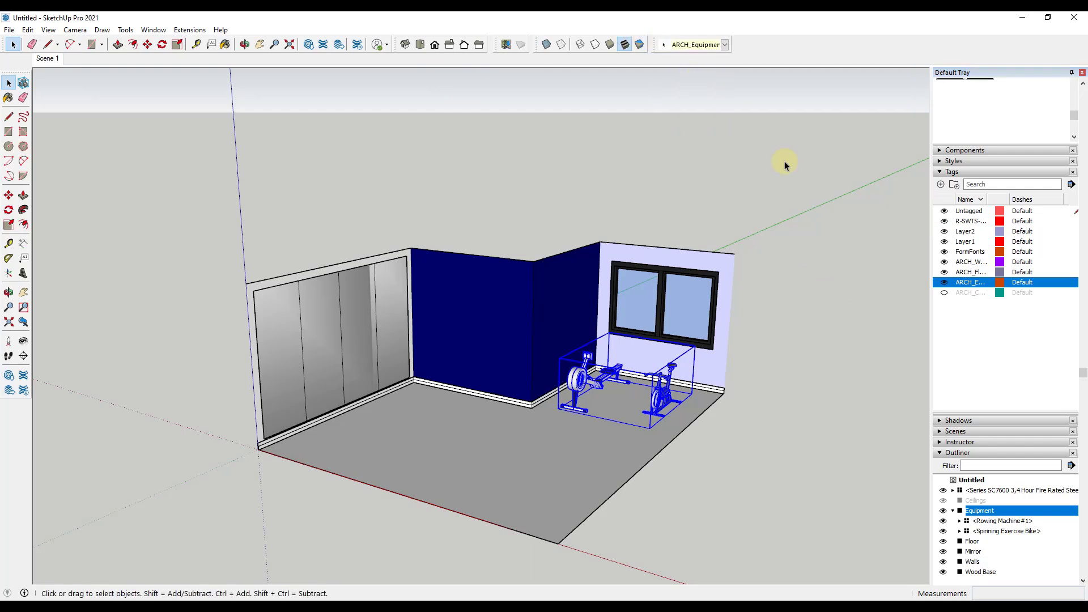
Step: Hide and show the ARCH_Equipment tag again to check that it controls the gym equipment's visibility
left_click(945, 283)
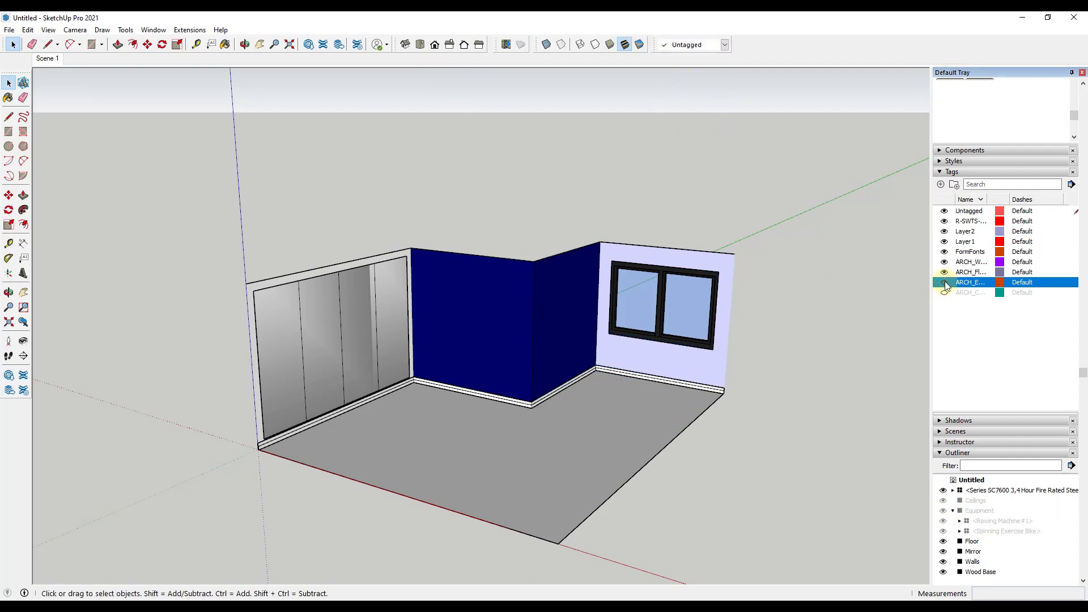
left_click(945, 283)
middle_click_drag(670, 364, 572, 349)
middle_click_drag(490, 417, 465, 419)
scroll(432, 416, "up", 3)
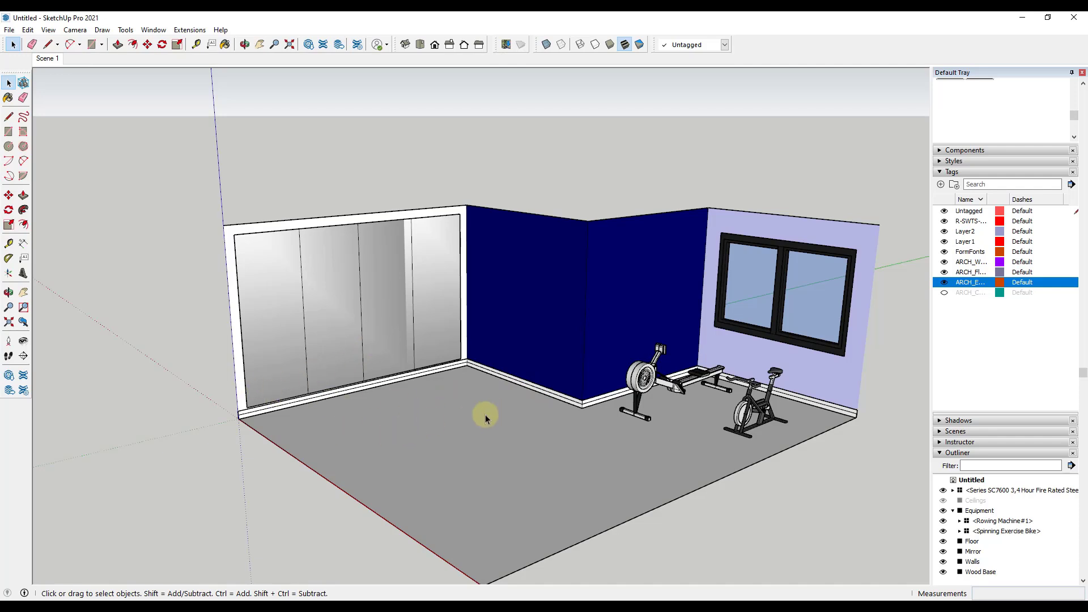
scroll(356, 417, "up", 2)
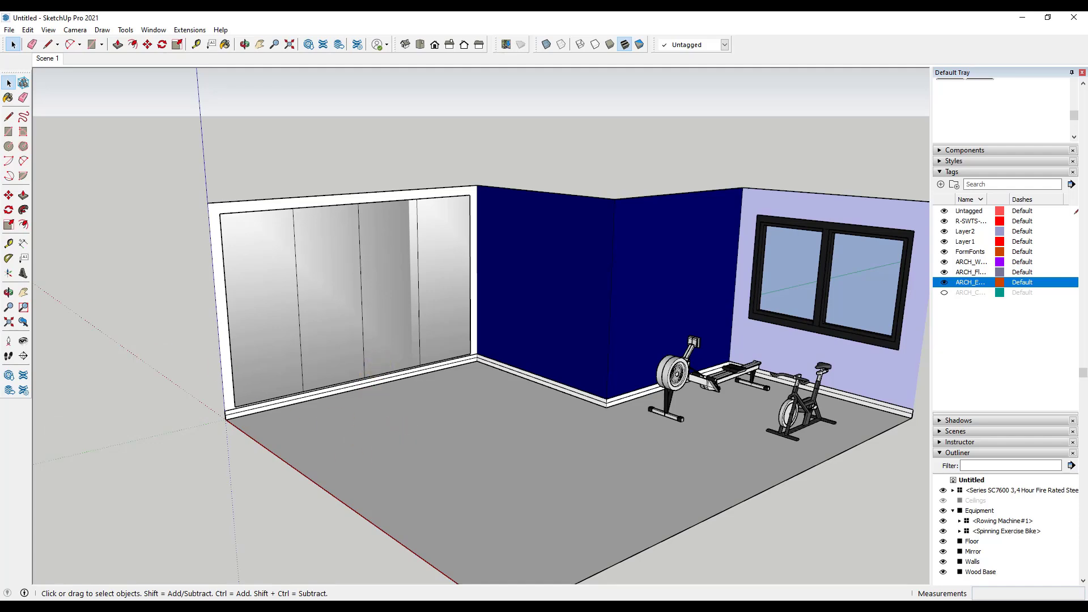
Step: Draw an upright 2" x 2" square on the floor in front of the mirror wall, facing into the room
left_click(317, 437)
scroll(319, 437, "up", 5)
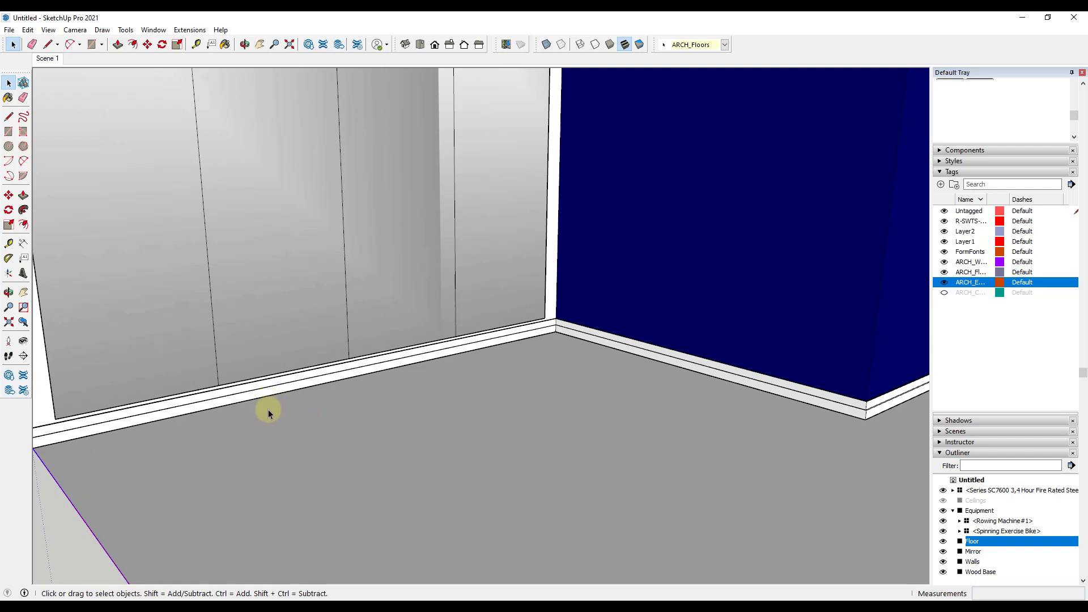
key("r")
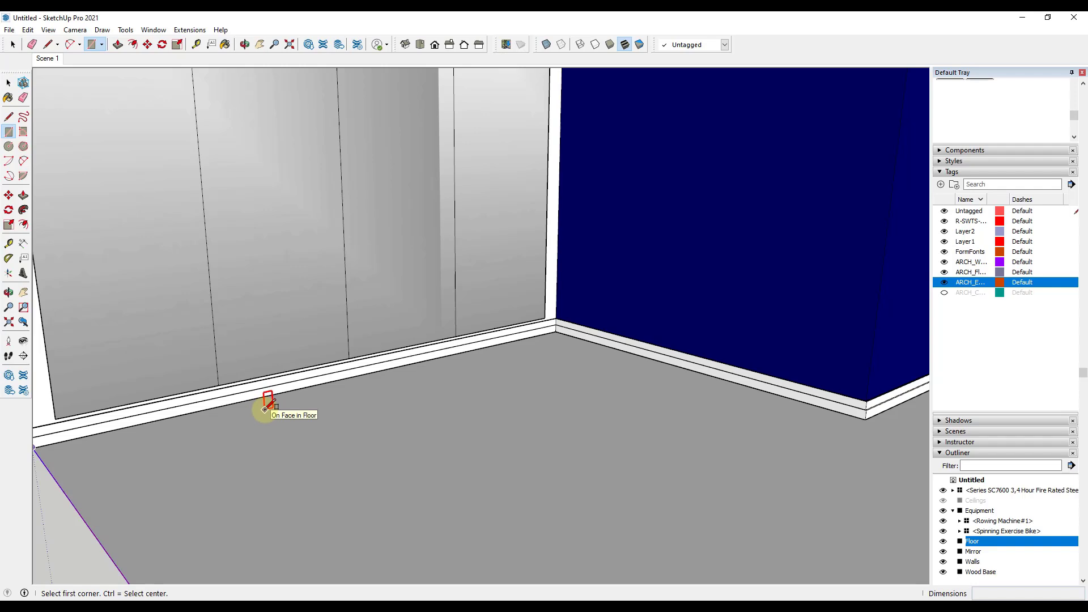
left_click(265, 409)
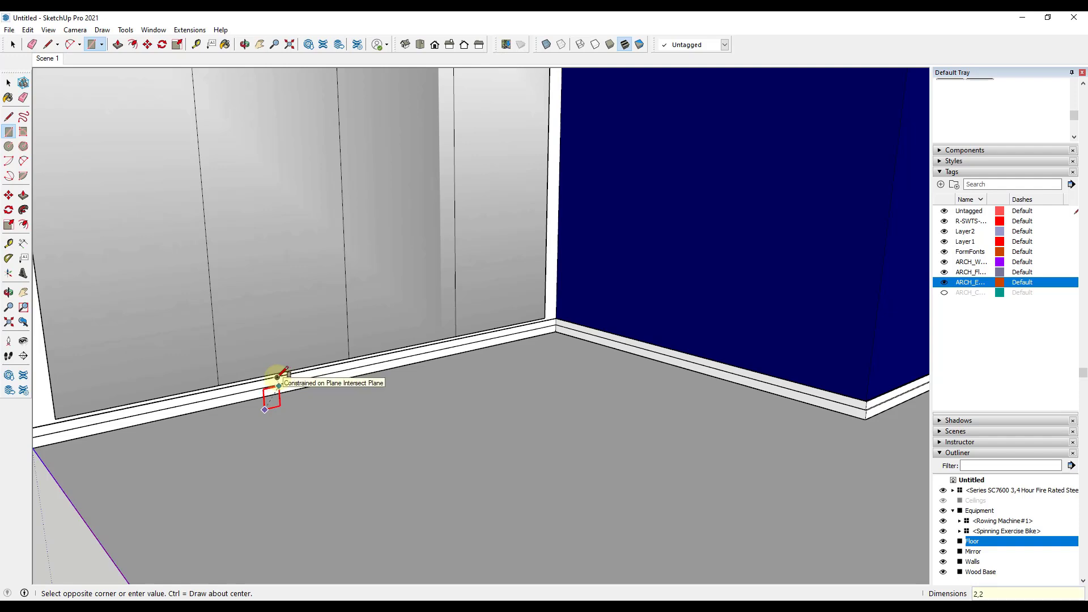
key("Return")
key("space")
Step: Extrude the small square face 5' out into the room with Push/Pull to form a long bar
scroll(267, 409, "up", 3)
middle_click_drag(276, 383, 279, 448)
key("p")
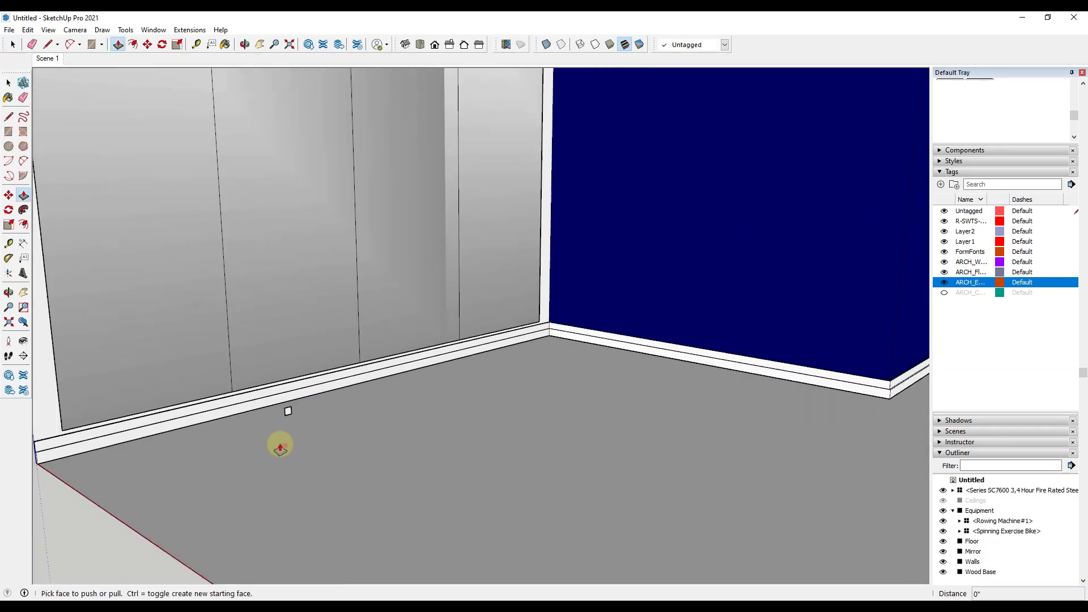
left_click(288, 416)
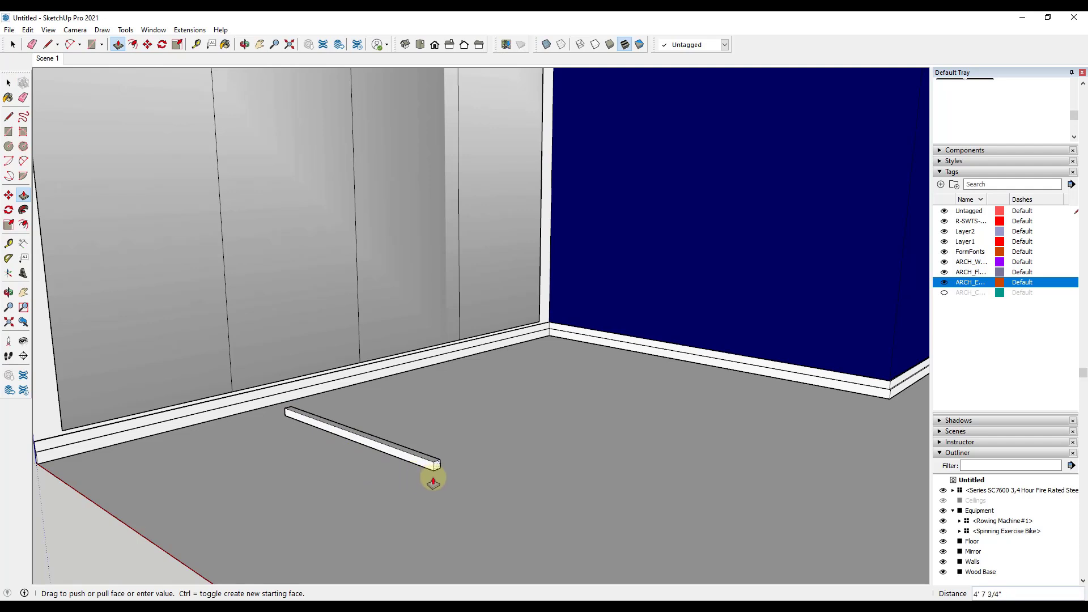
type("5")
key("Return")
key("space")
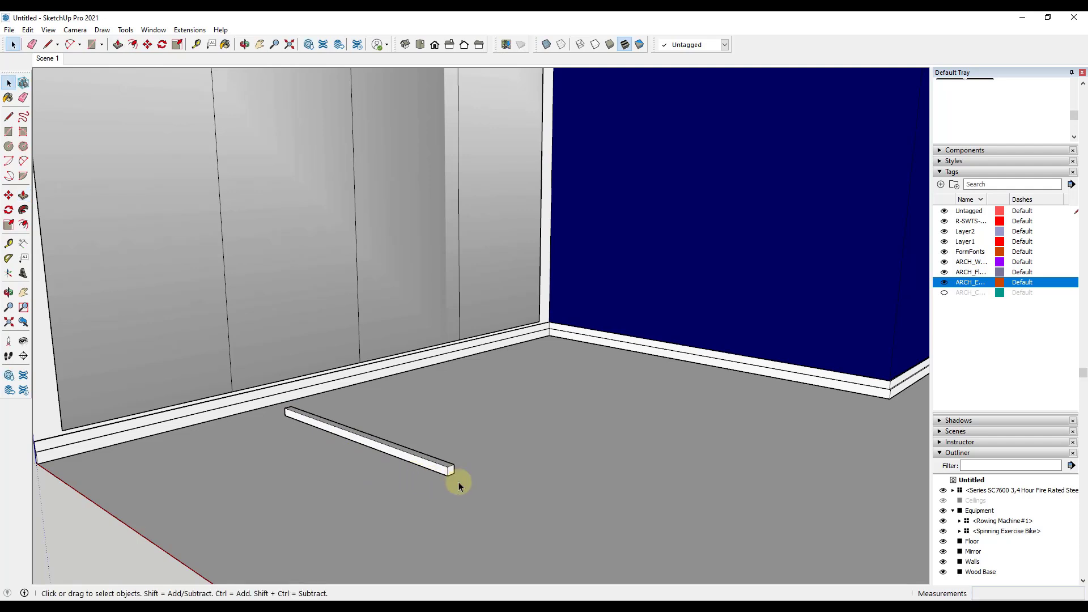
Step: Turn the whole extruded bar into a component named Rack Foot
middle_click_drag(457, 479, 401, 452)
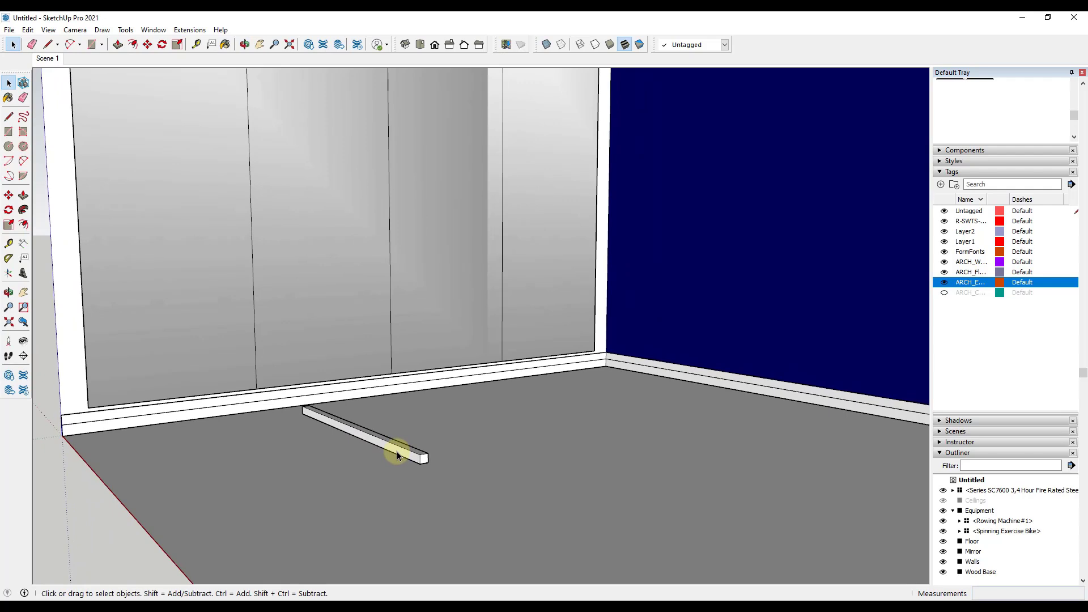
left_click(397, 455)
right_click(397, 455)
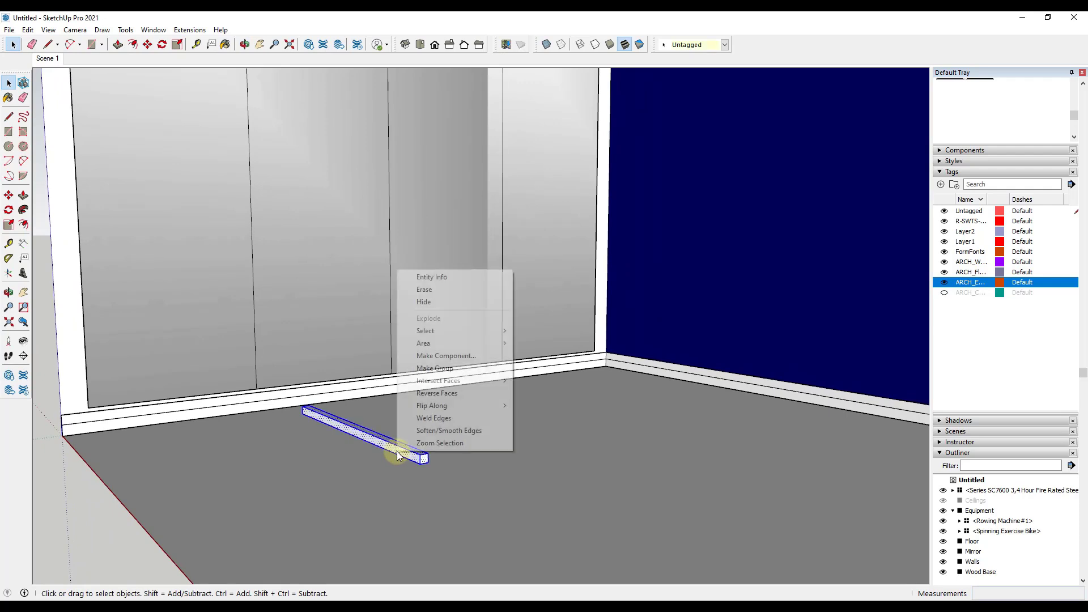
left_click(443, 356)
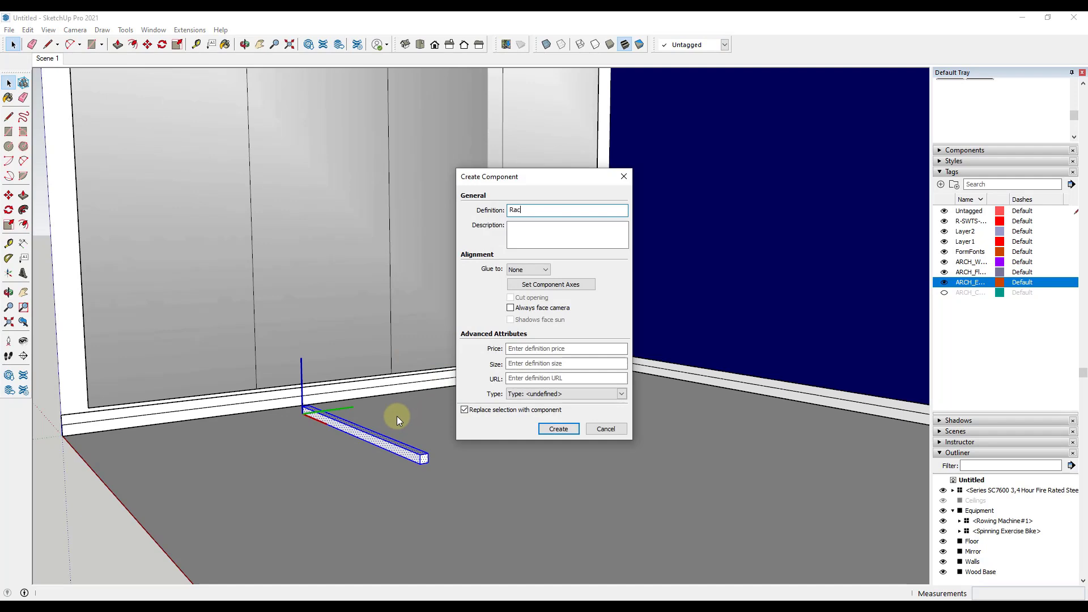
type("Rack Foot")
key("Return")
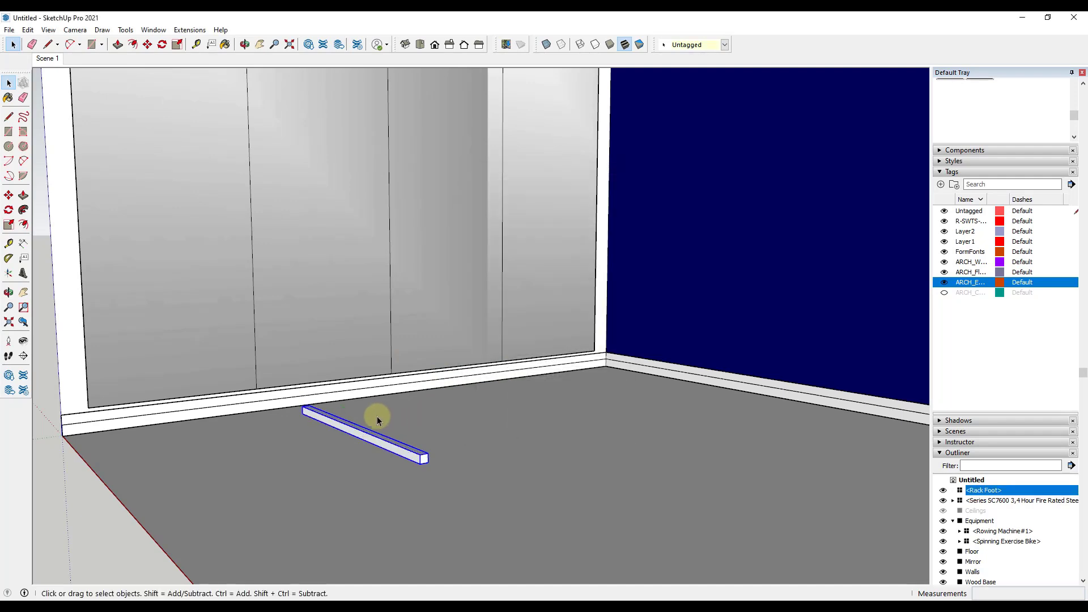
Step: Copy the Rack Foot bar across the floor parallel to the mirror wall, about 4' 4 1/2" from the original
middle_click_drag(471, 464, 434, 481)
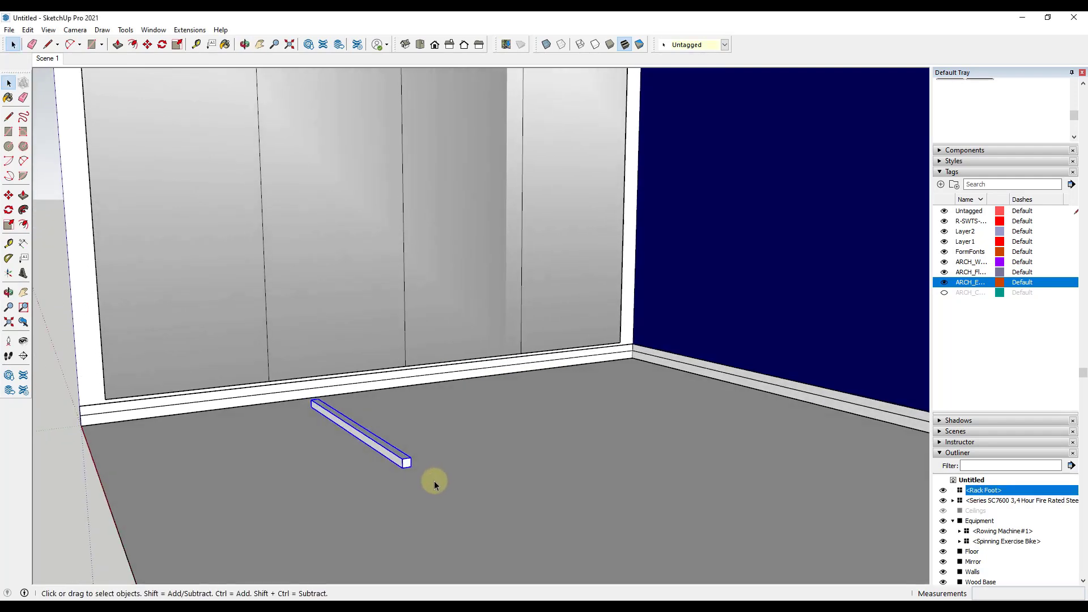
key("m")
left_click(408, 462)
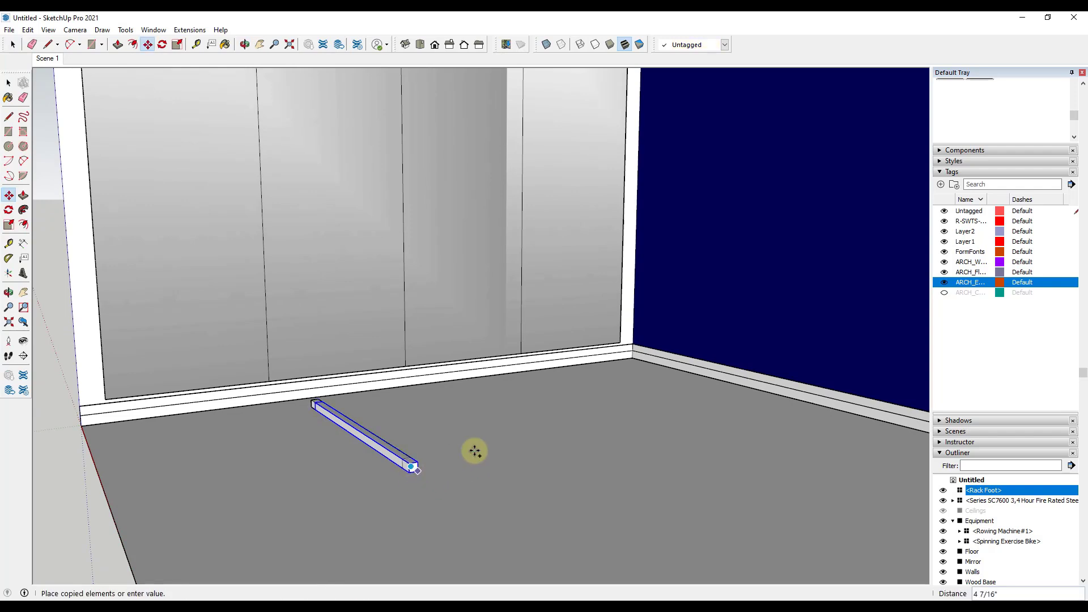
key("ctrl")
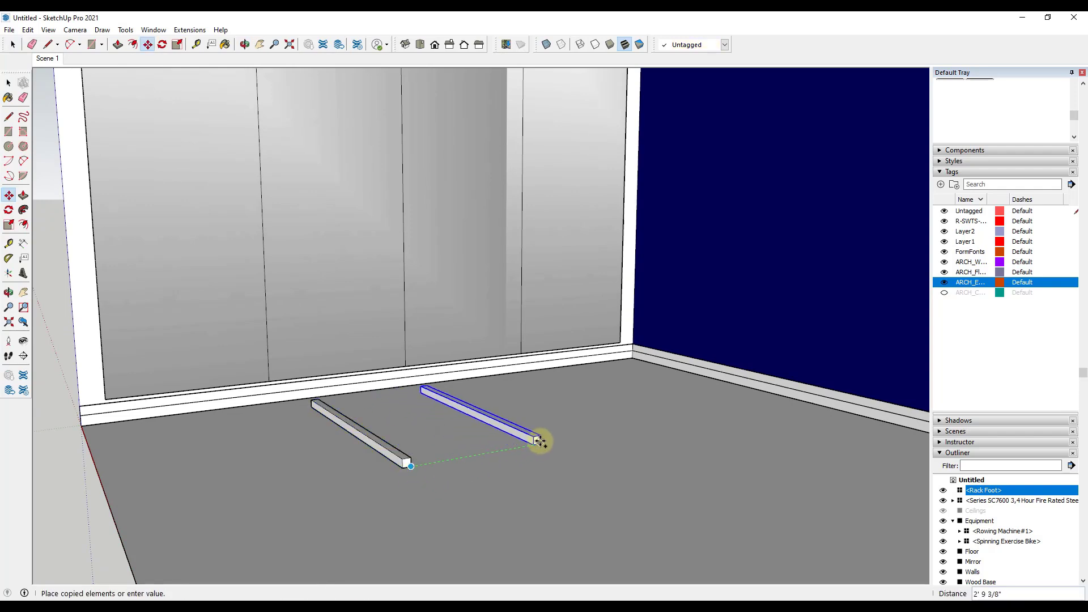
left_click(604, 426)
key("space")
Step: Rotate a copy of the second Rack Foot 90° about its wall-side end to form a cross bar between the feet
middle_click_drag(595, 433, 558, 464)
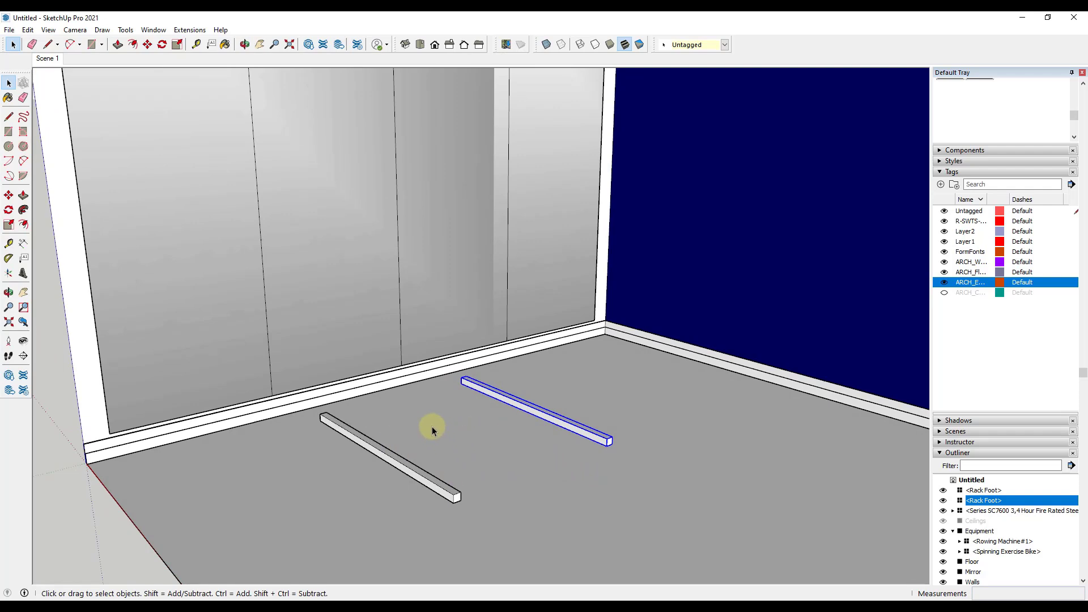
middle_click_drag(432, 426, 458, 475)
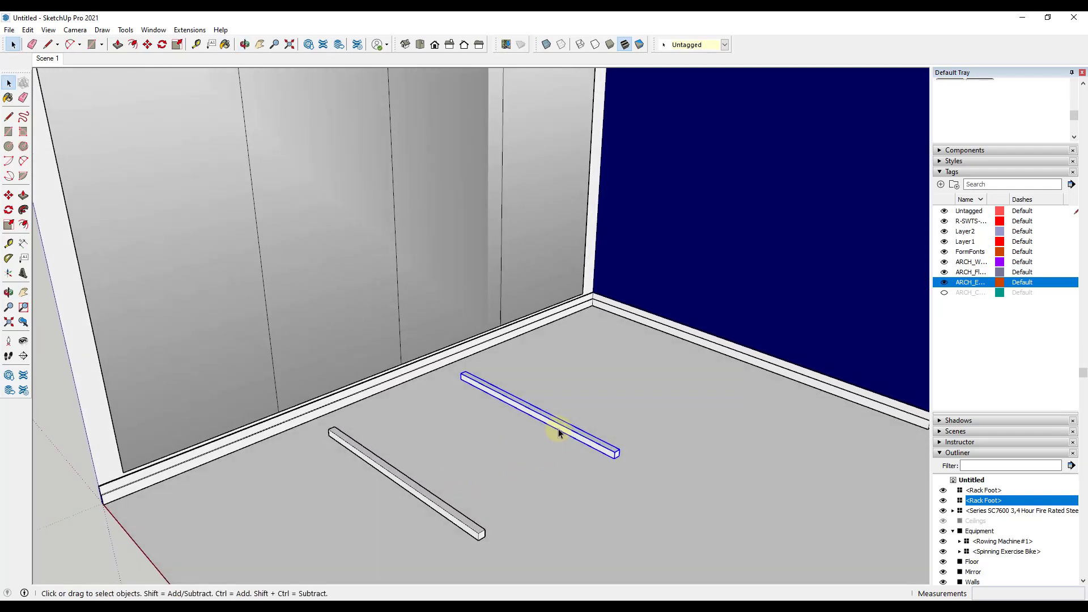
key("m")
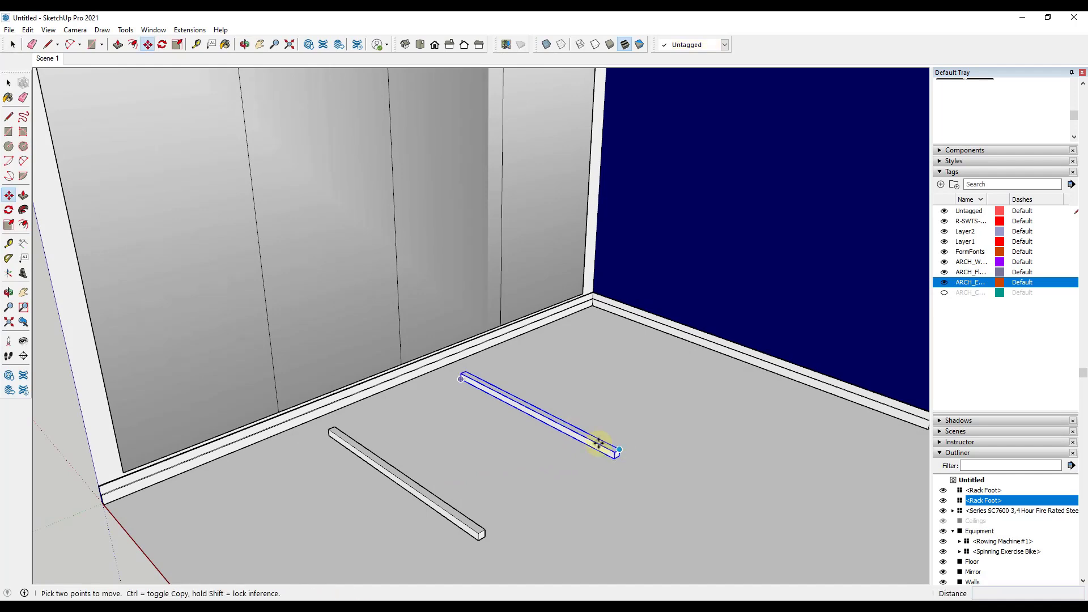
scroll(462, 374, "up", 3)
key("r")
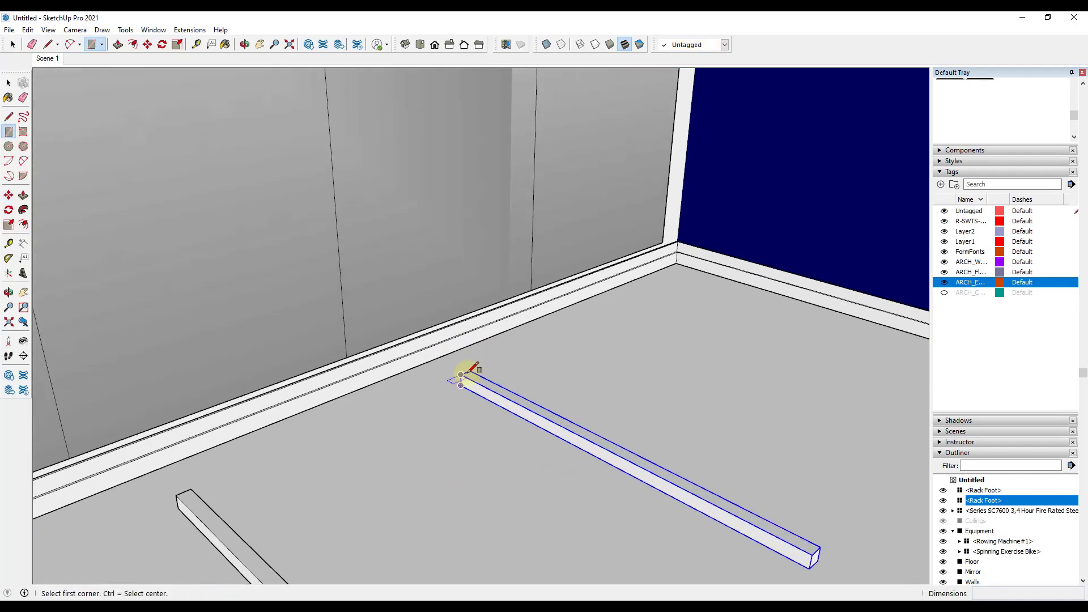
key("q")
left_click(462, 374)
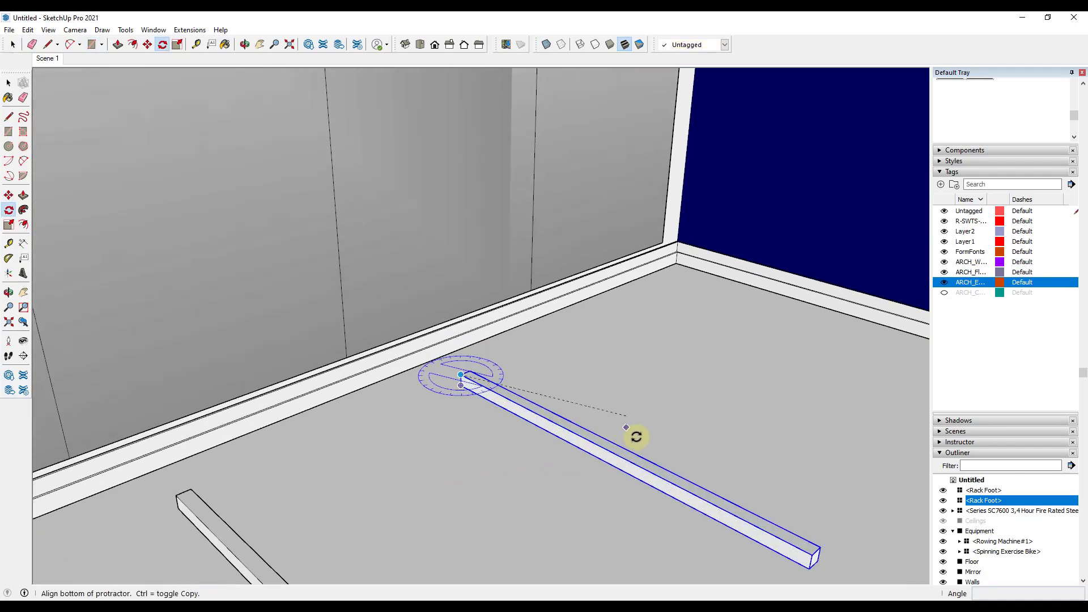
left_click(673, 481)
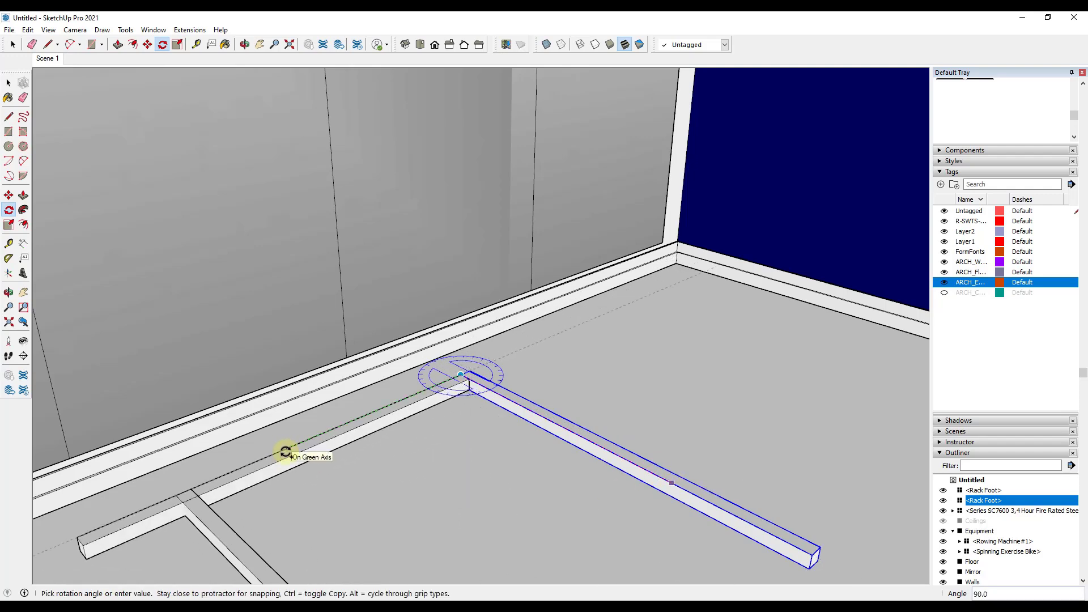
left_click(286, 452)
middle_click_drag(432, 440, 283, 420)
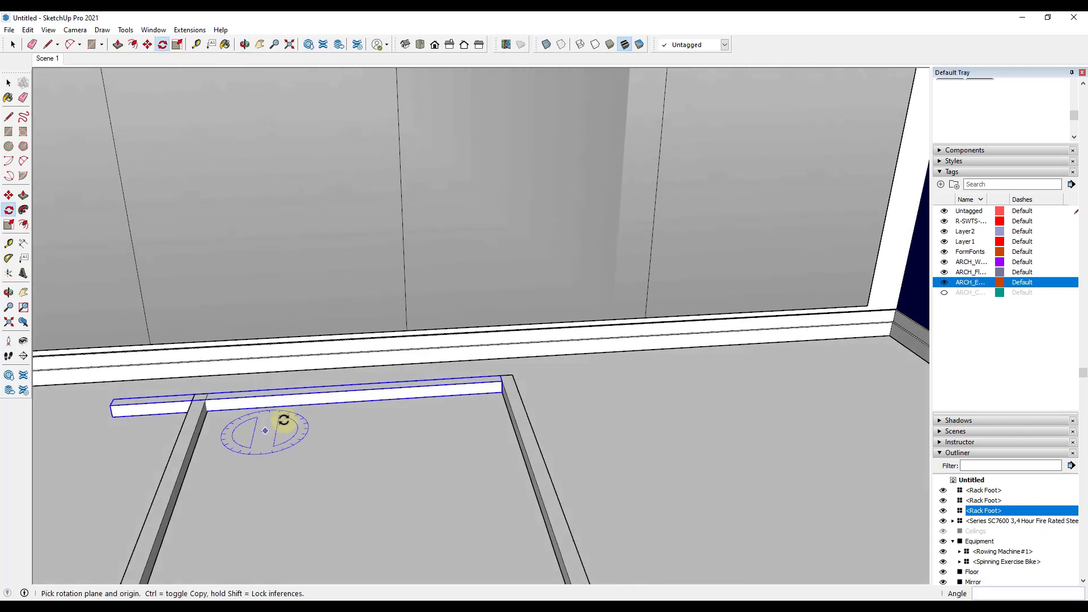
Step: Move the cross bar 2" toward the mirror wall so it sits behind the ends of both feet
key("space")
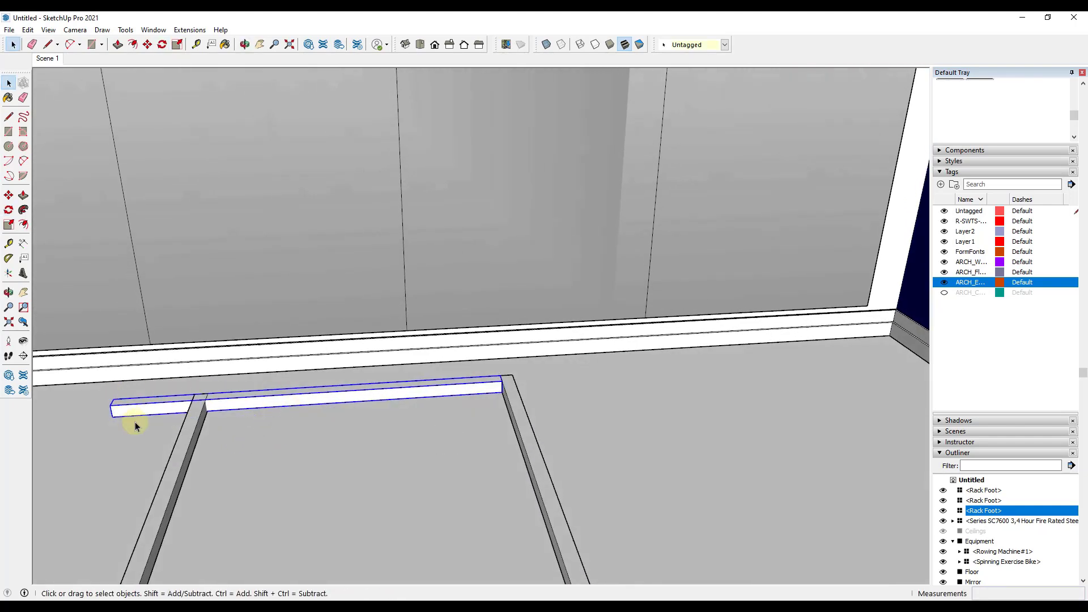
key("m")
scroll(110, 413, "up", 3)
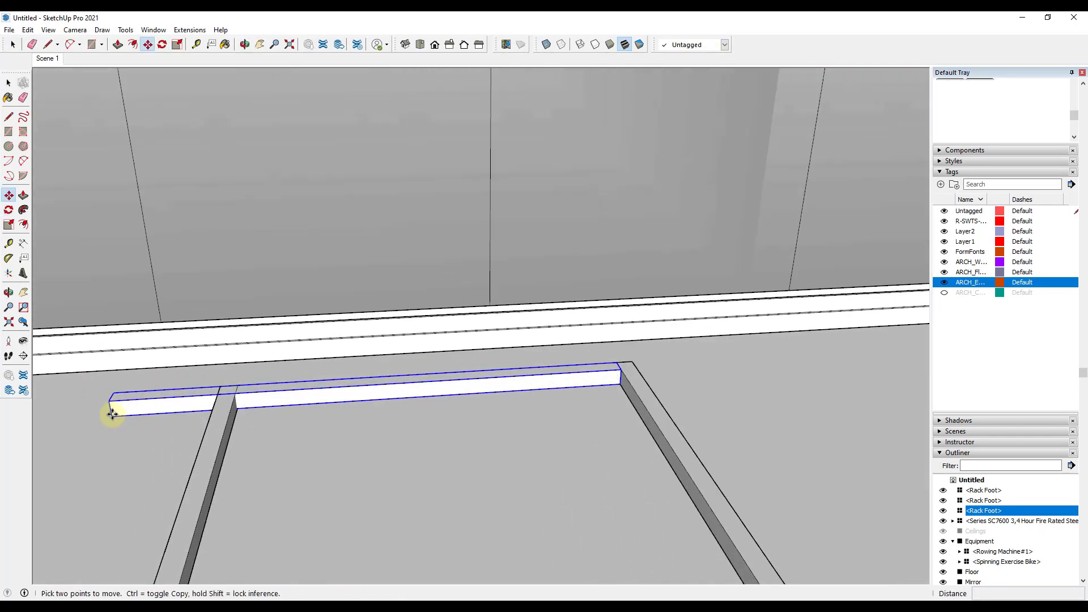
left_click(110, 412)
type("2")
key("Return")
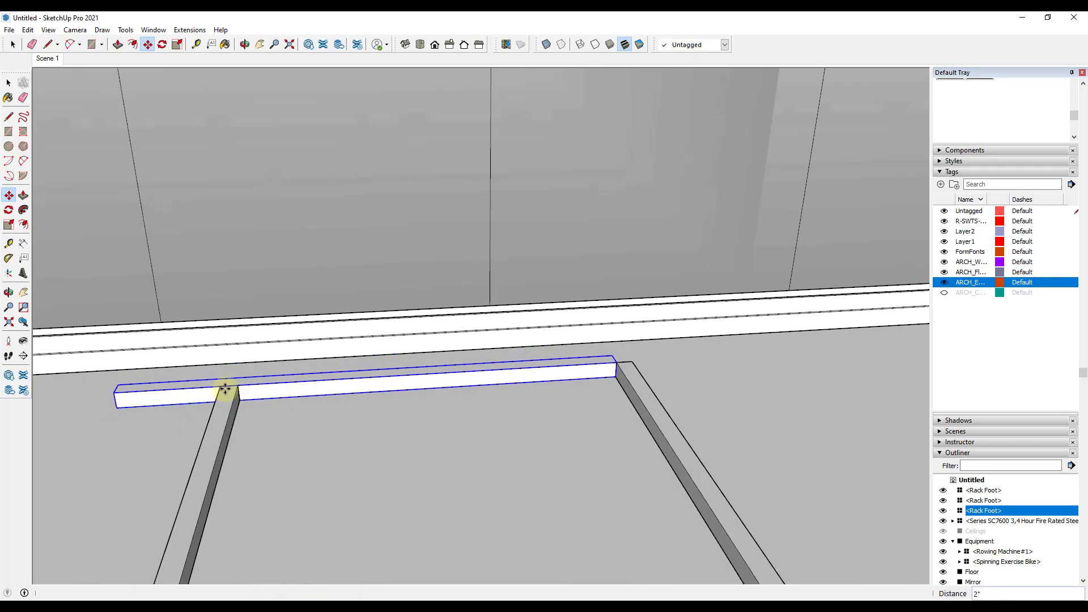
key("space")
scroll(391, 400, "down", 1)
key("l")
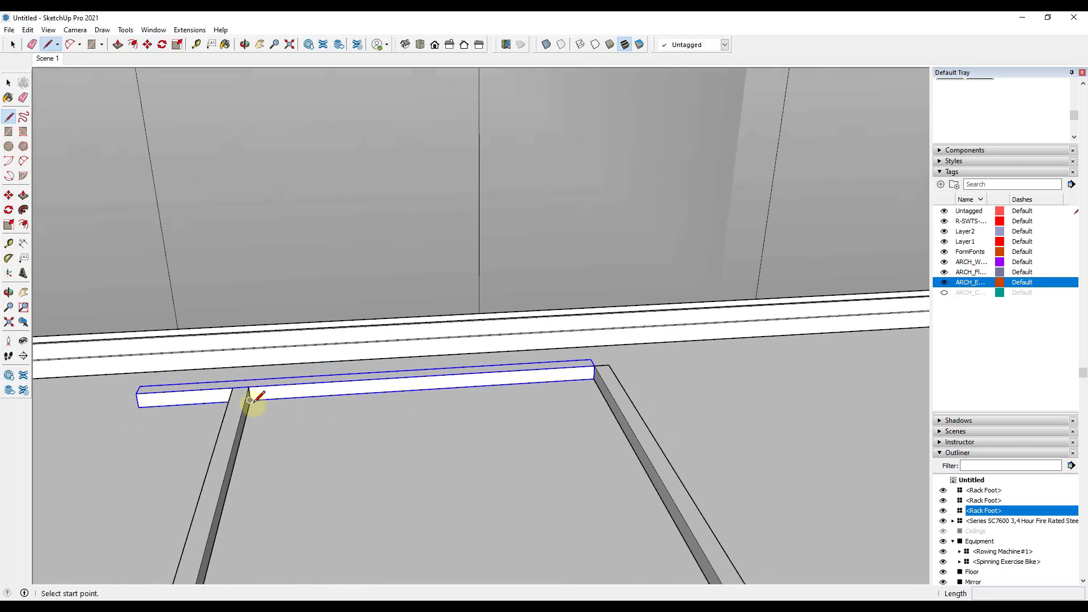
left_click(249, 401)
key("space")
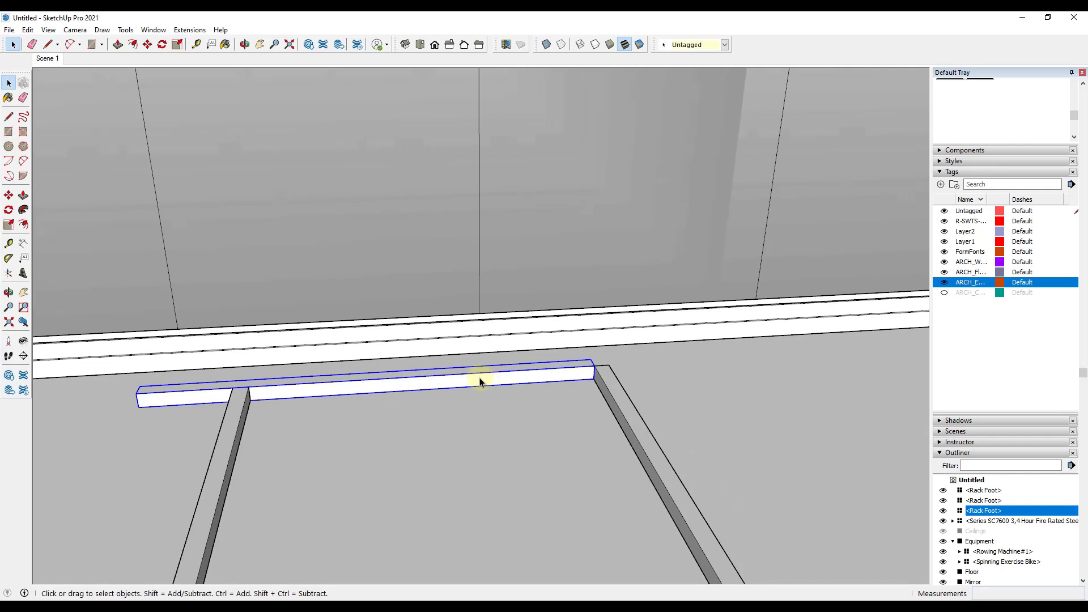
Step: Slide the cross bar along its length about 4 1/4" so it overhangs both feet
key("m")
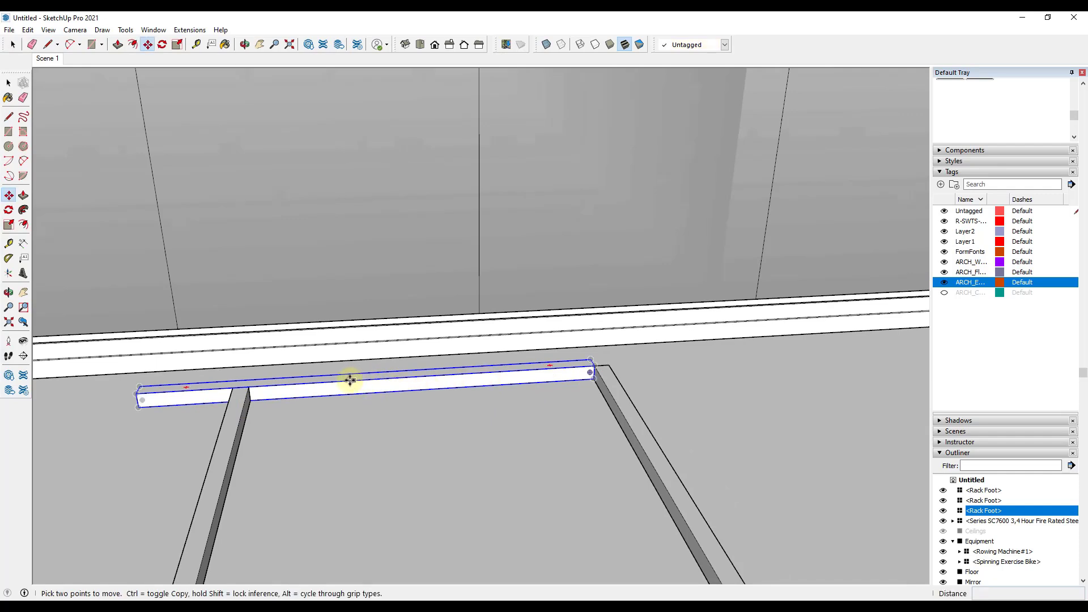
left_click(371, 377)
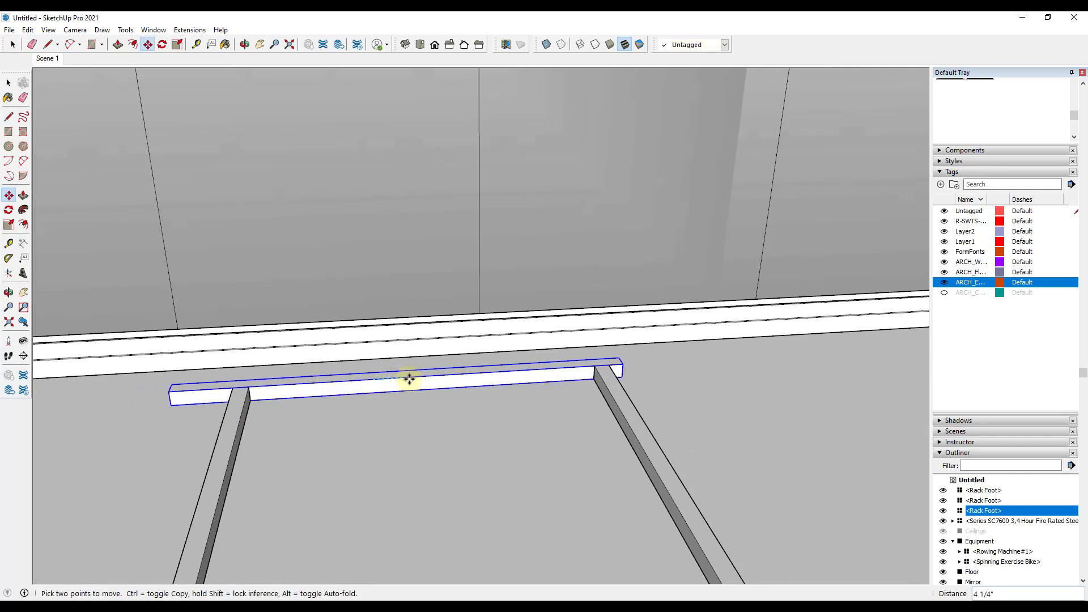
left_click(425, 389)
key("space")
mouse_move(424, 400)
middle_mouse_down()
mouse_move(396, 381)
mouse_move(375, 402)
mouse_move(364, 391)
mouse_move(532, 343)
mouse_move(440, 402)
middle_mouse_up()
left_click(374, 400)
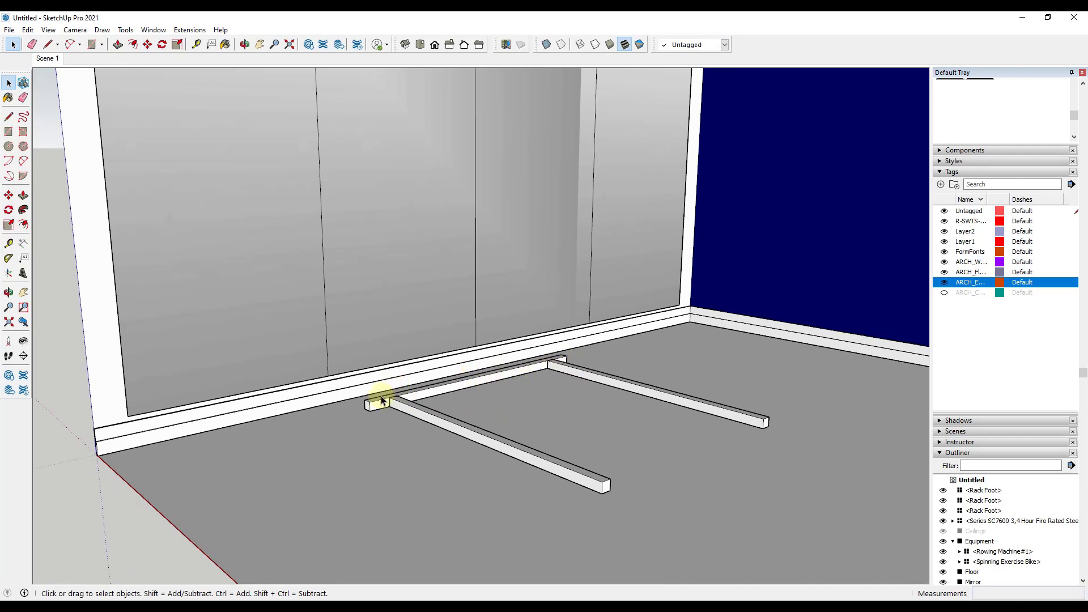
Step: Draw a small rectangle across the 2" top of the original Rack Foot, toward its front end
middle_click_drag(533, 400, 586, 397)
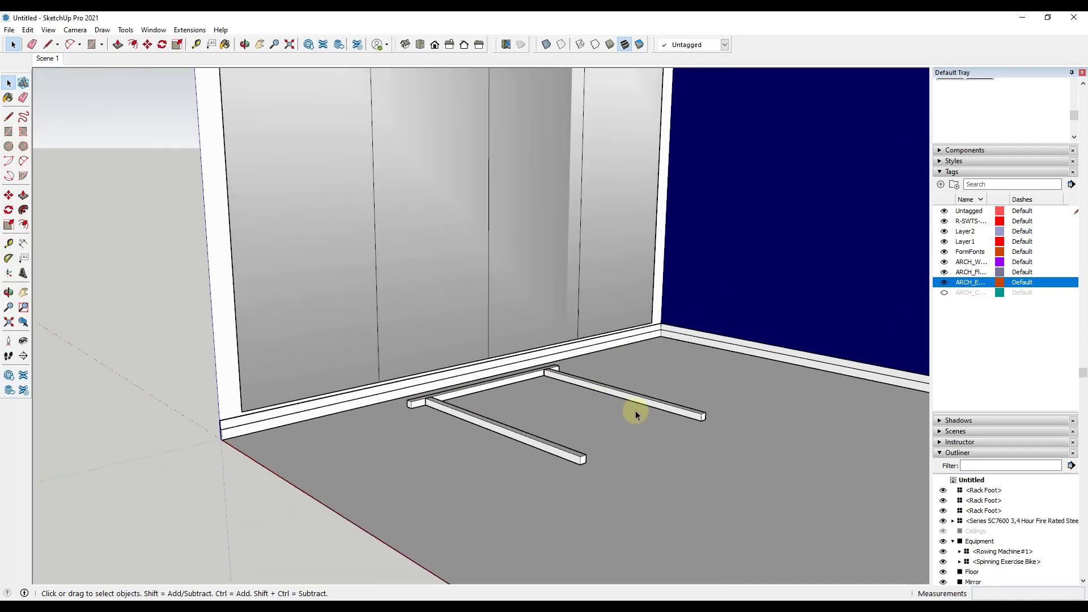
middle_click_drag(675, 415, 570, 439)
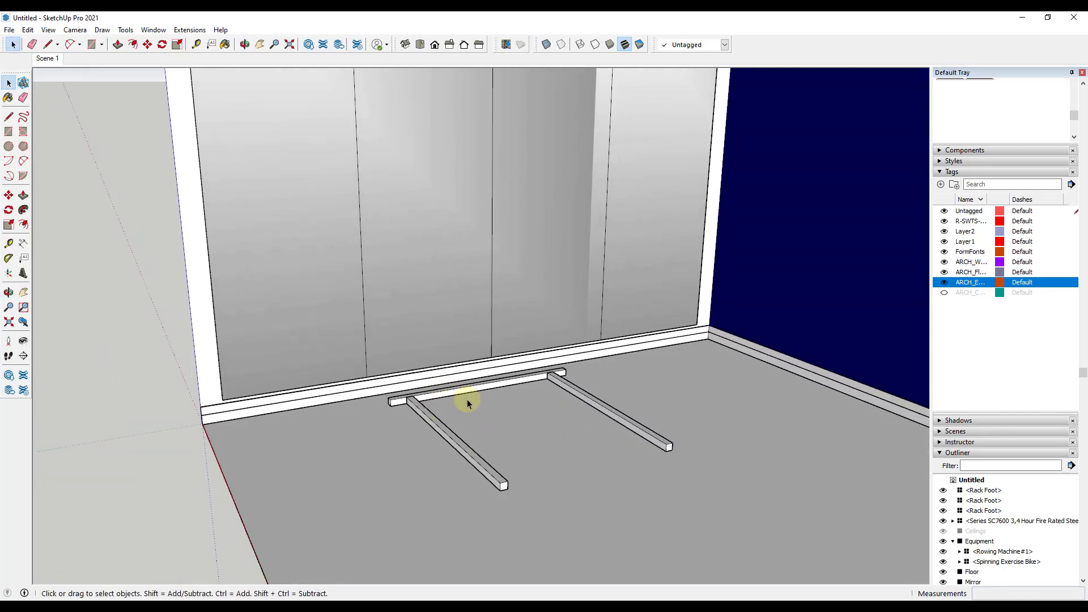
scroll(492, 458, "up", 4)
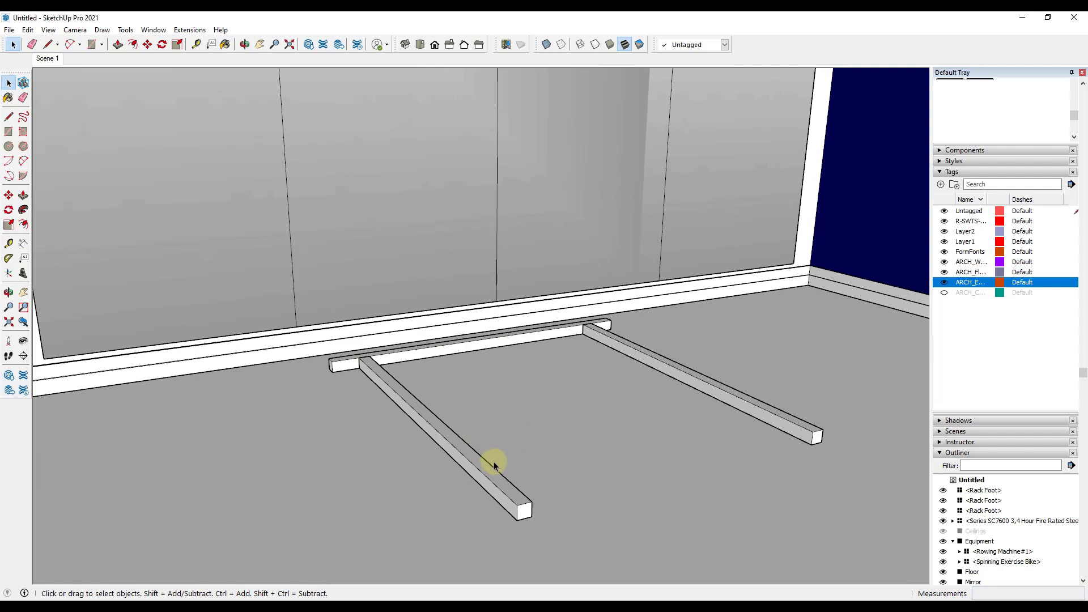
left_click(502, 475)
middle_click_drag(520, 477, 521, 491)
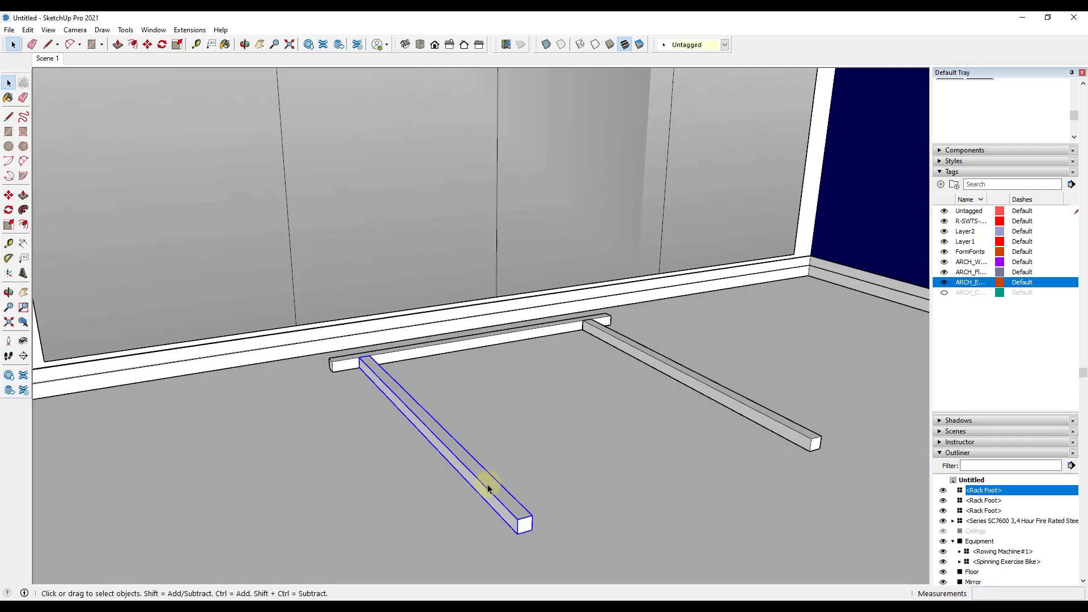
key("r")
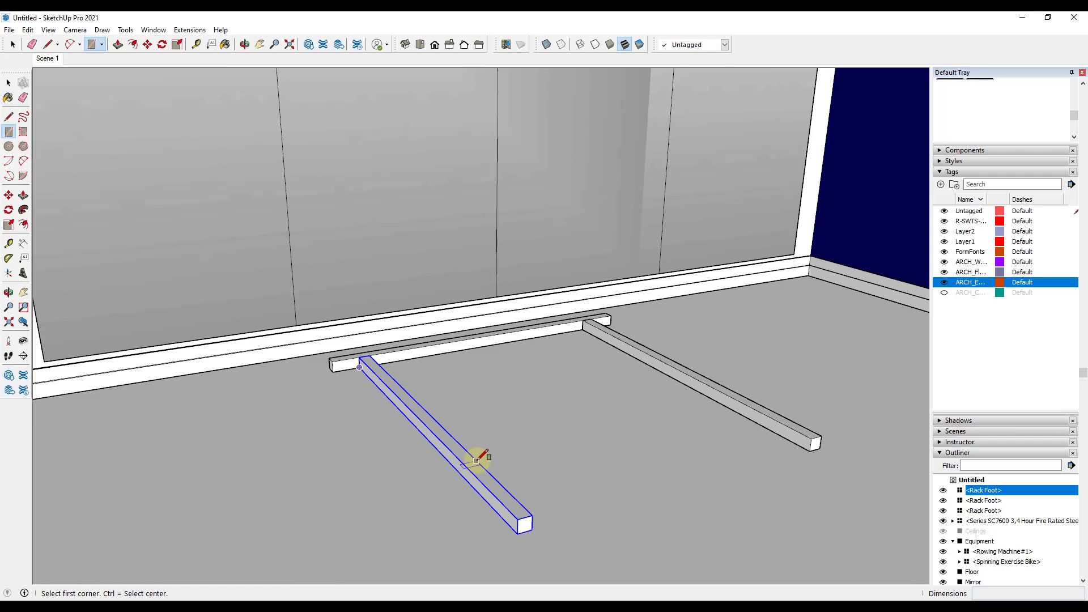
left_click(476, 461)
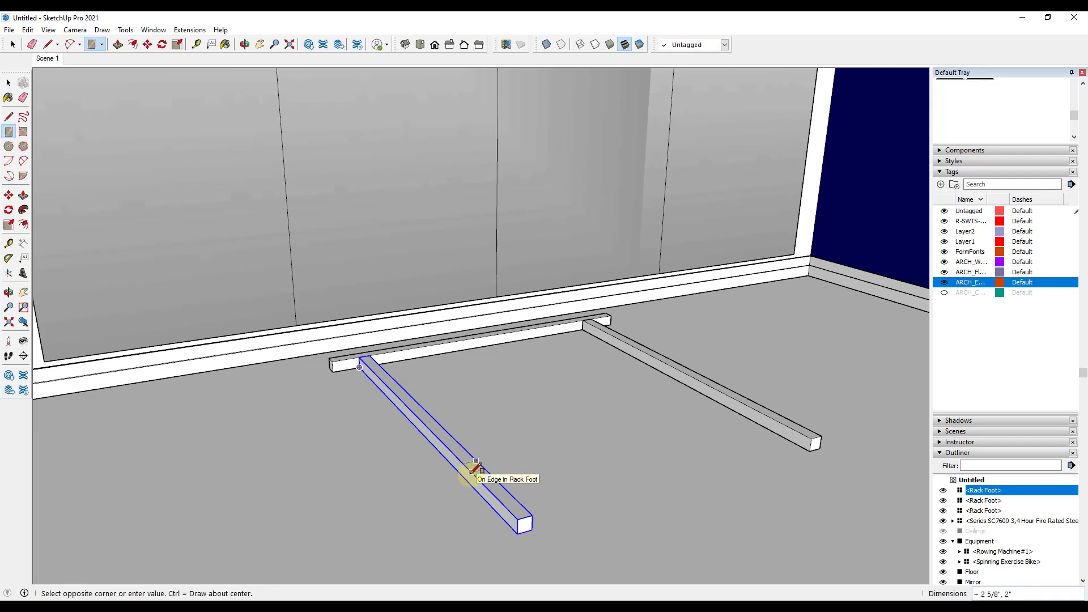
key("space")
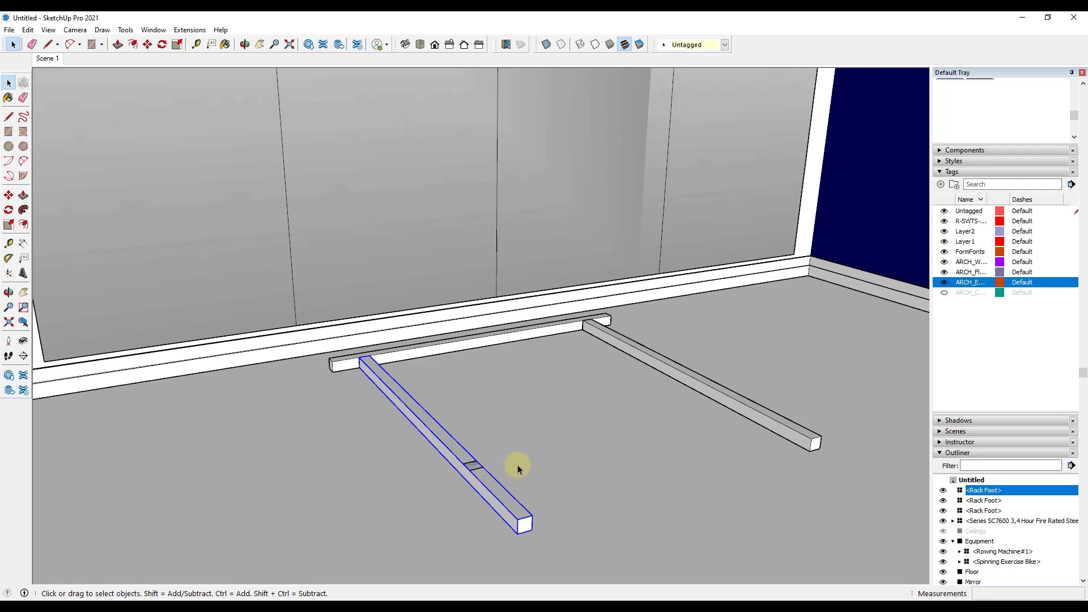
Step: Extrude the small rectangle upward about 8' with Push/Pull to form the rack's vertical post
key("p")
left_click(473, 470)
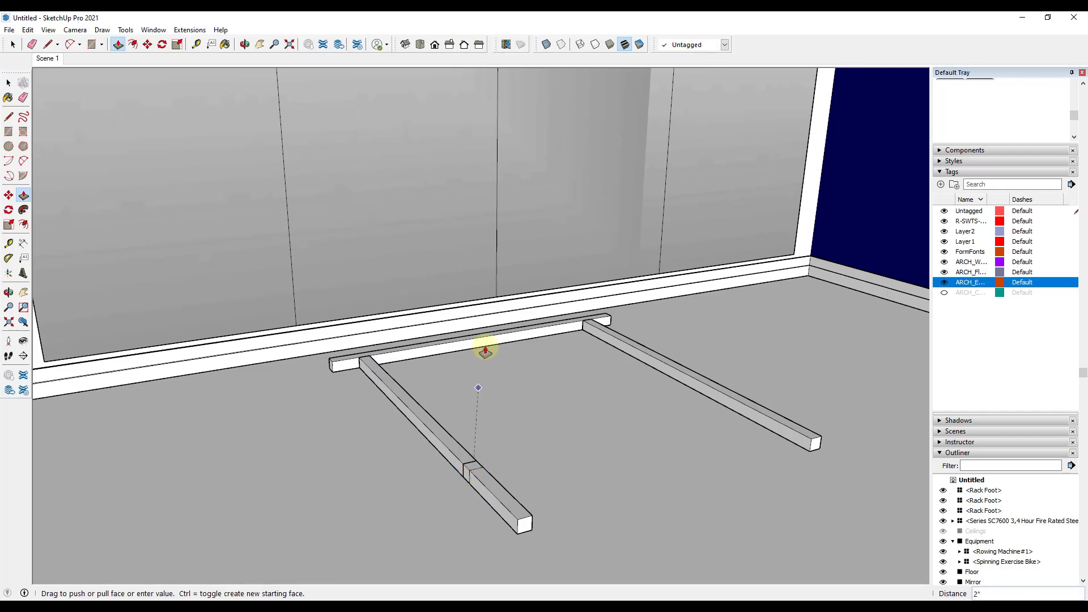
scroll(455, 180, "down", 5)
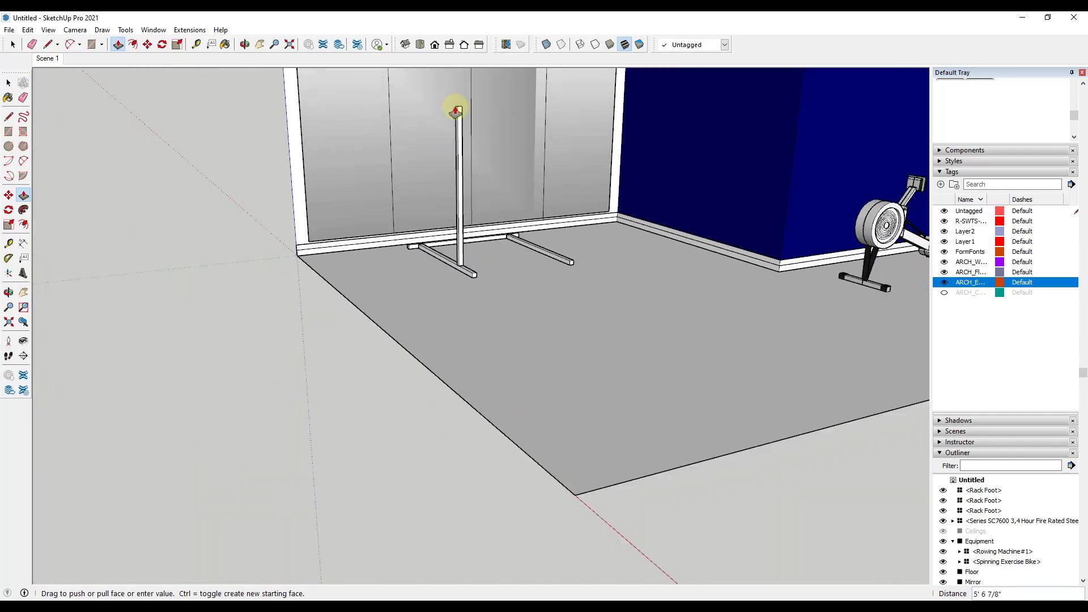
middle_click_drag(455, 102, 489, 317)
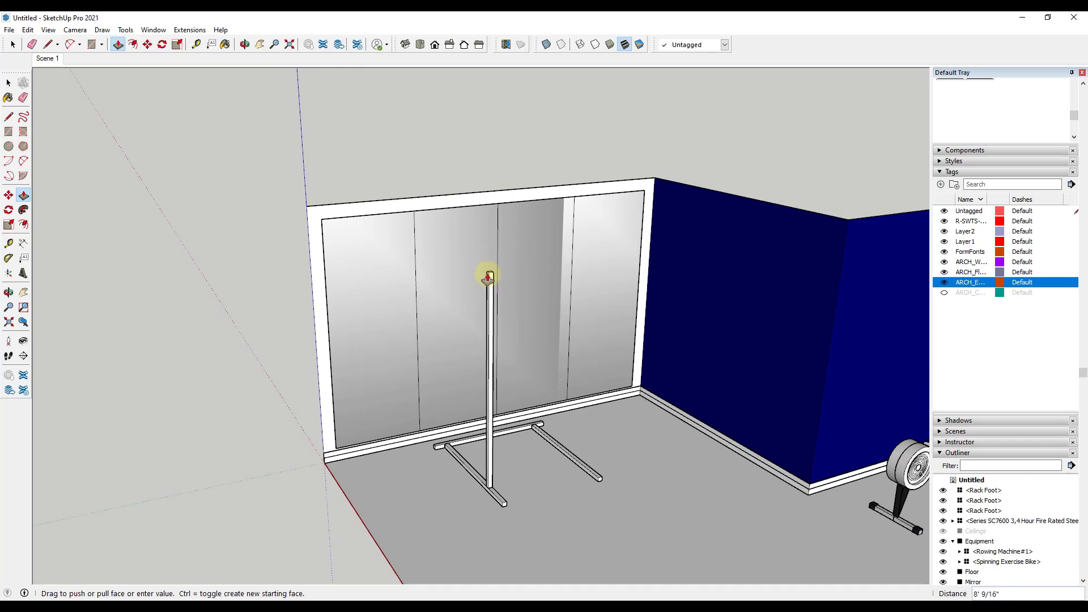
key("Return")
key("space")
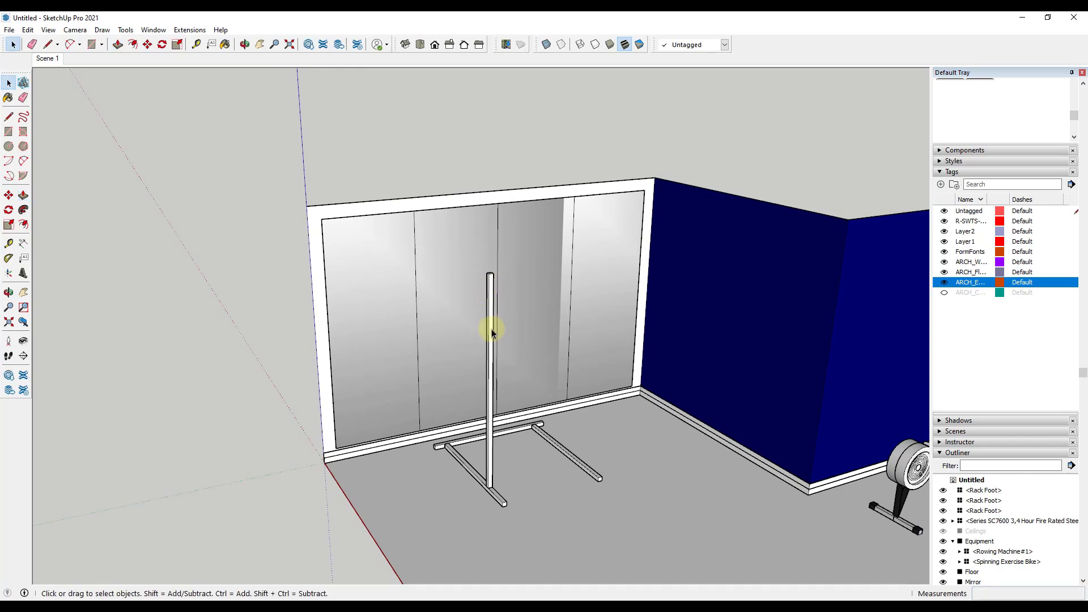
Step: Turn the whole vertical post into a component named Rack Vertical
triple_click(492, 330)
right_click(492, 330)
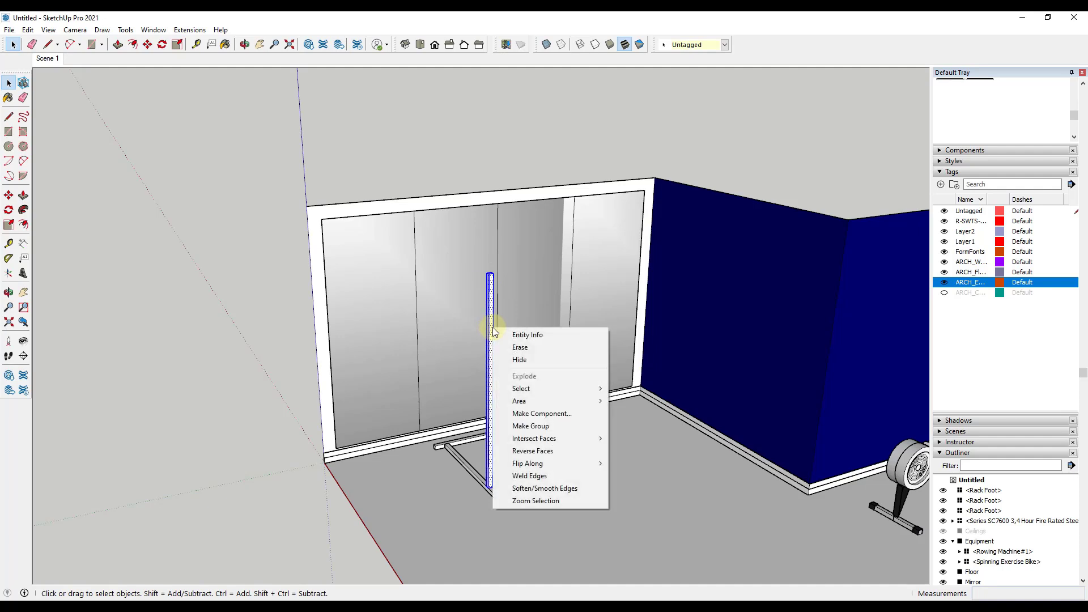
left_click(541, 413)
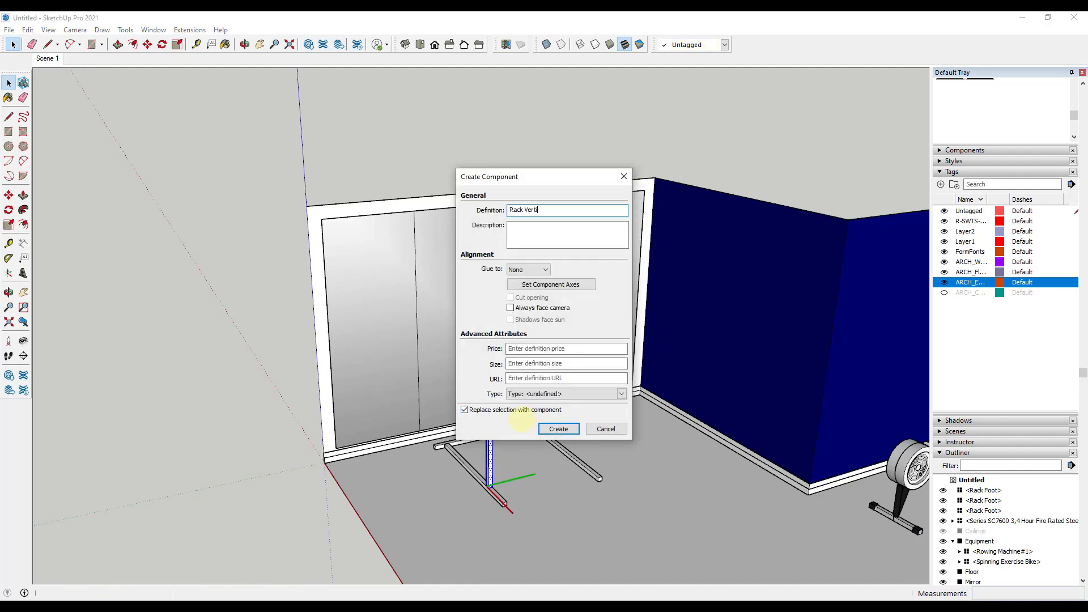
key("Return")
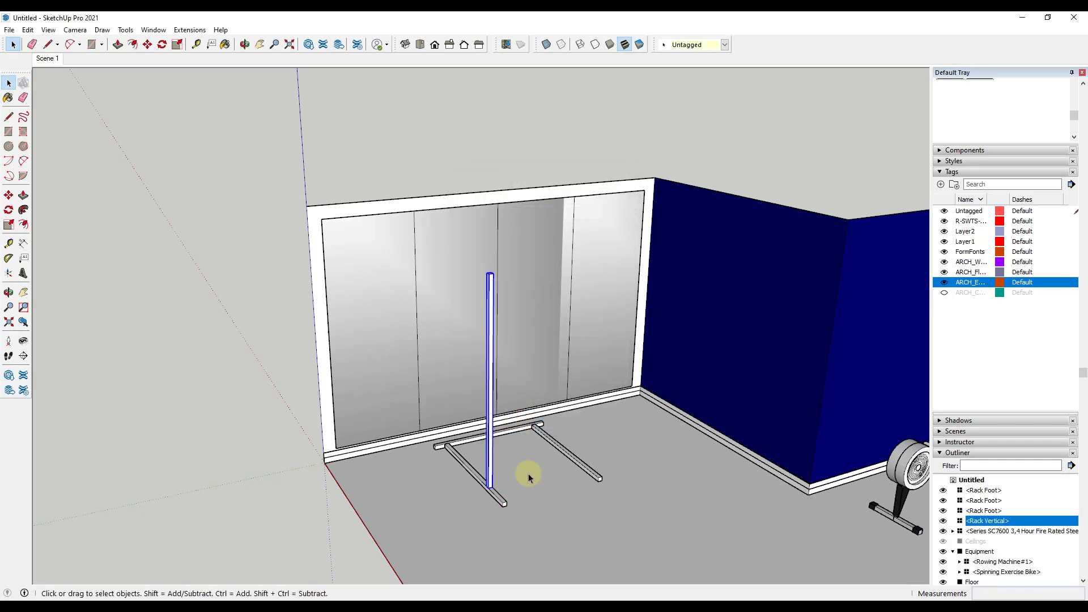
Step: Open the Rack Vertical component for editing and place a guide 18" above the base of its front face
middle_click_drag(522, 473, 519, 434)
key("space")
scroll(513, 487, "up", 5)
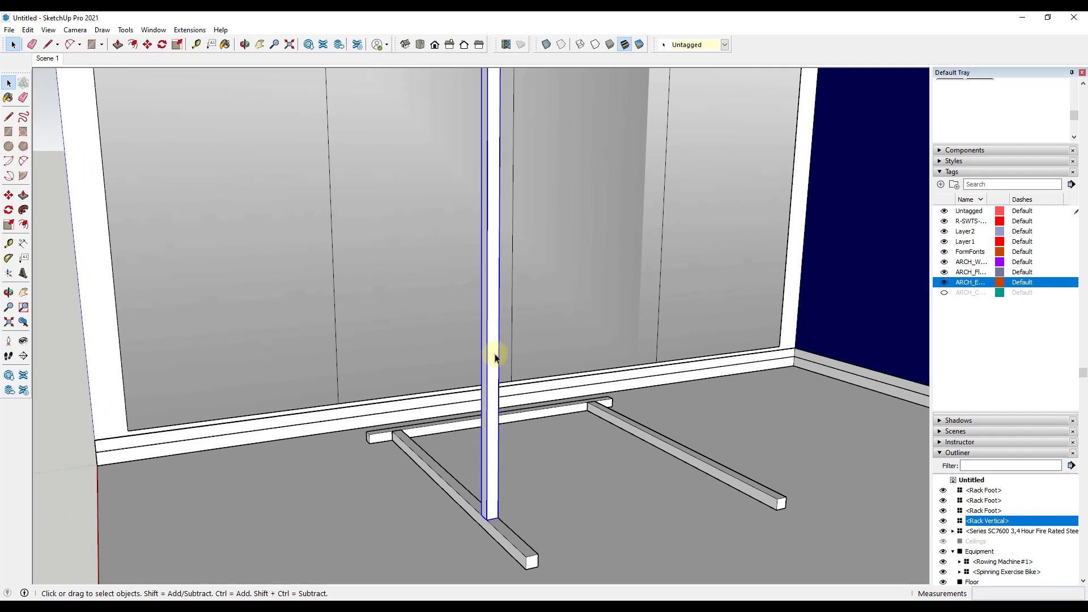
scroll(488, 340, "down", 4)
middle_click_drag(504, 312, 513, 365, "shift")
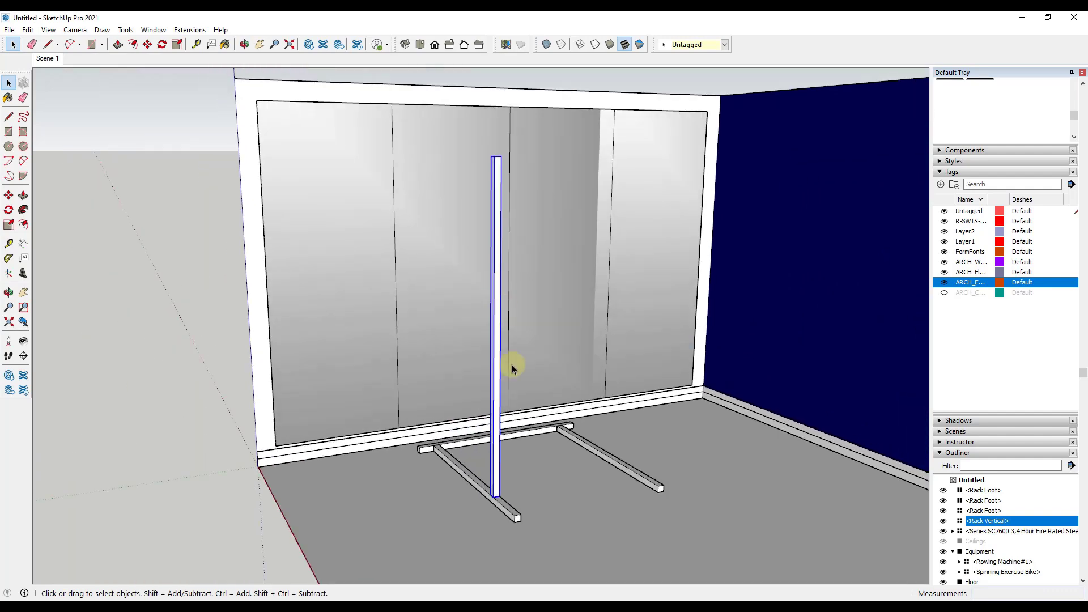
scroll(497, 465, "up", 4)
double_click(496, 468)
scroll(497, 448, "up", 4)
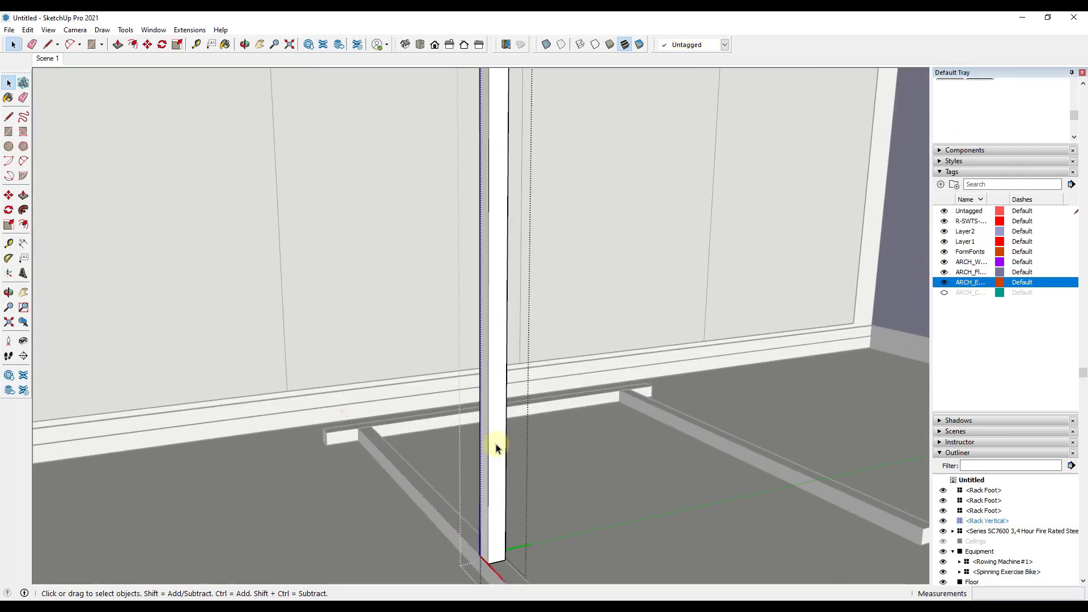
scroll(515, 427, "down", 2)
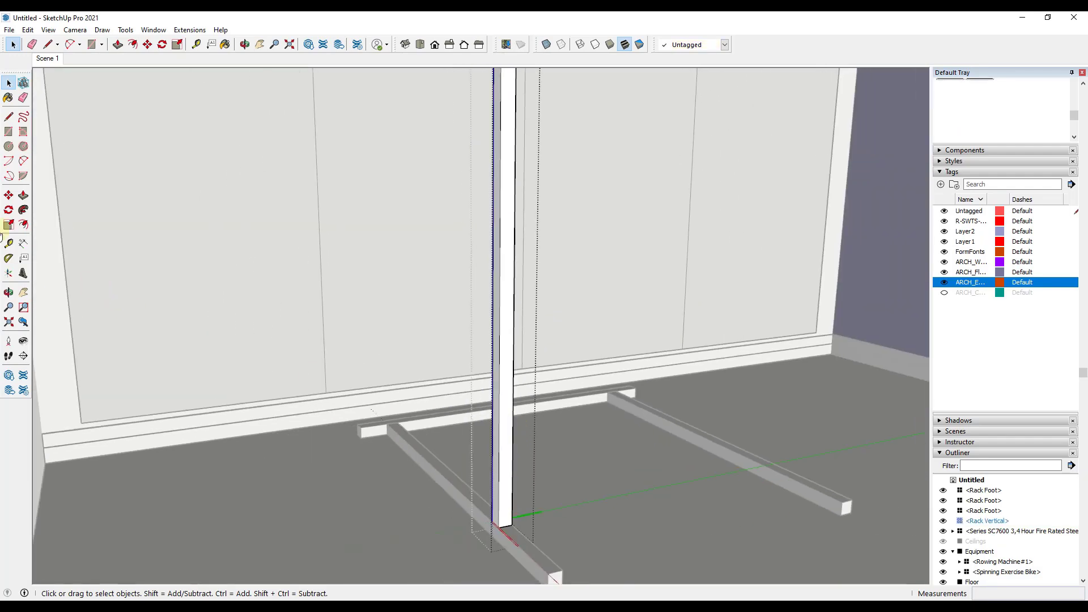
left_click(8, 242)
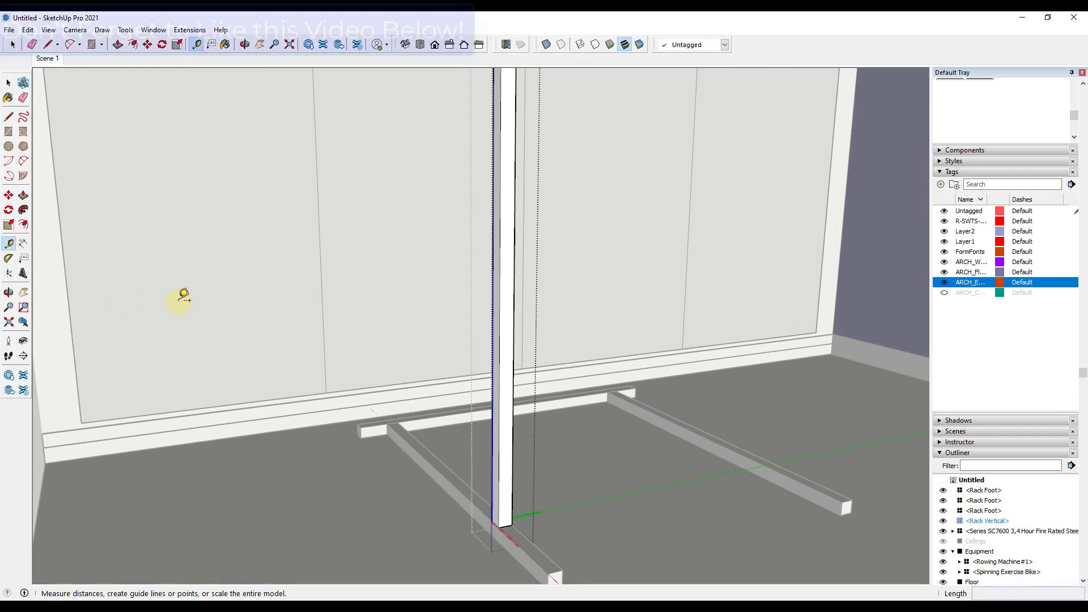
scroll(510, 517, "up", 1)
left_click(510, 517)
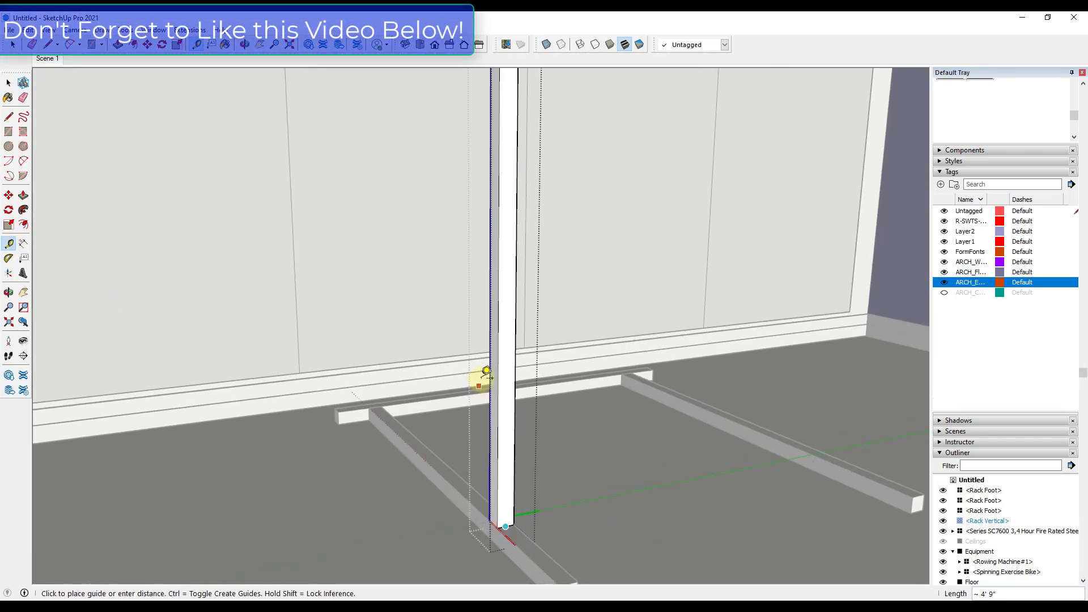
type("18")
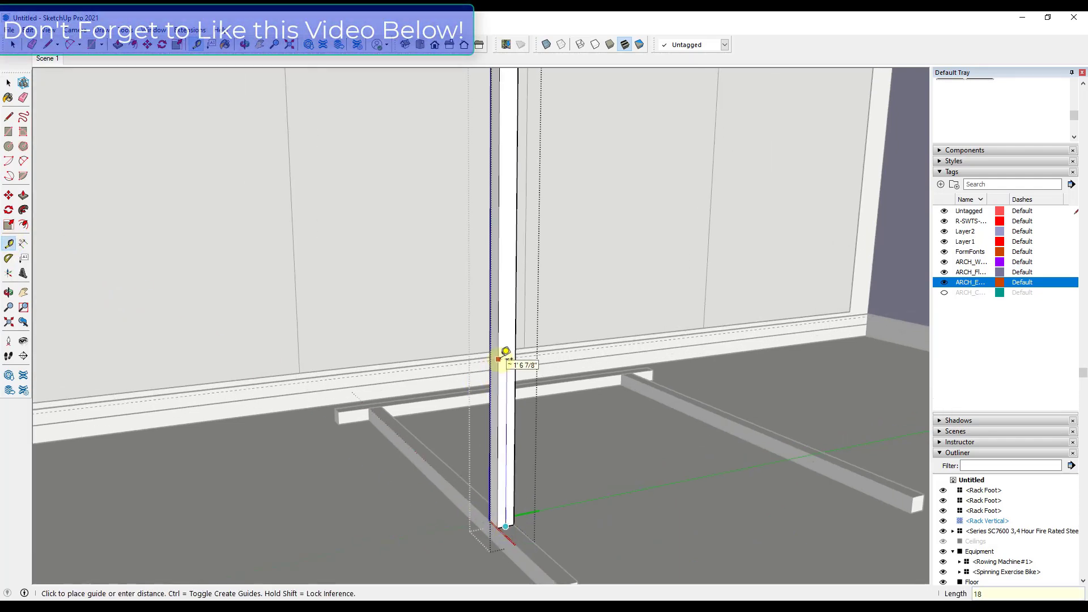
key("Return")
key("space")
Step: Draw a circle of about 11/16" radius centred on the post's front face at the guide line
scroll(498, 355, "up", 3)
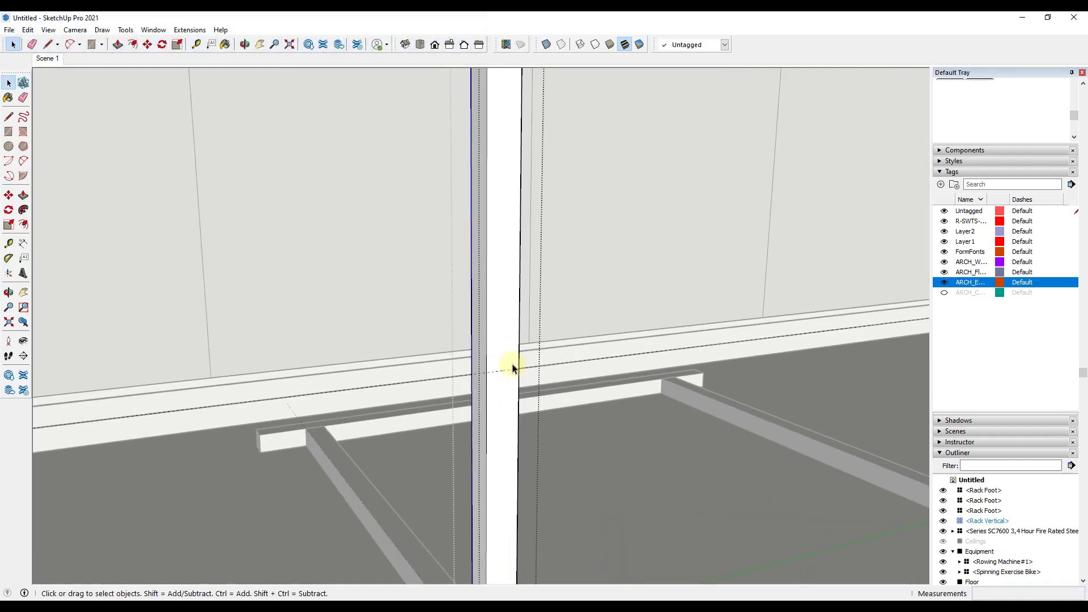
key("c")
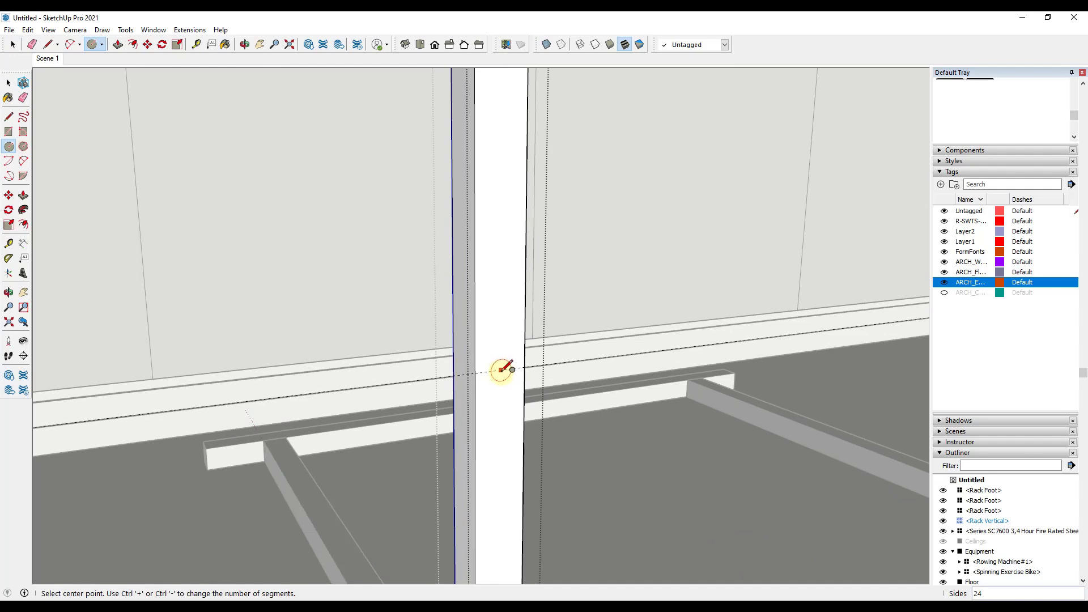
key("l")
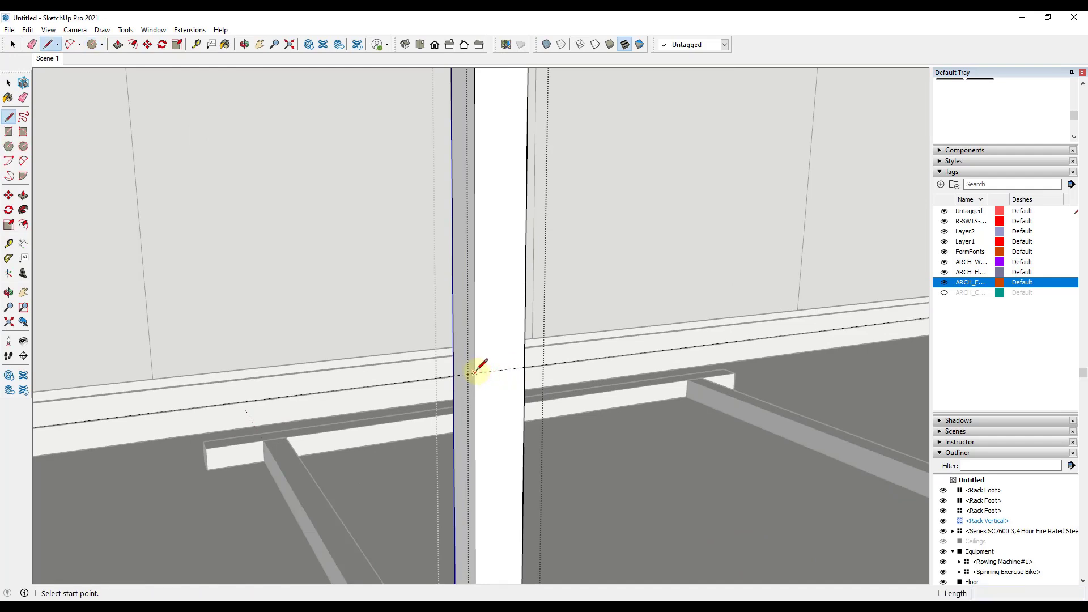
left_click(475, 372)
key("space")
key("c")
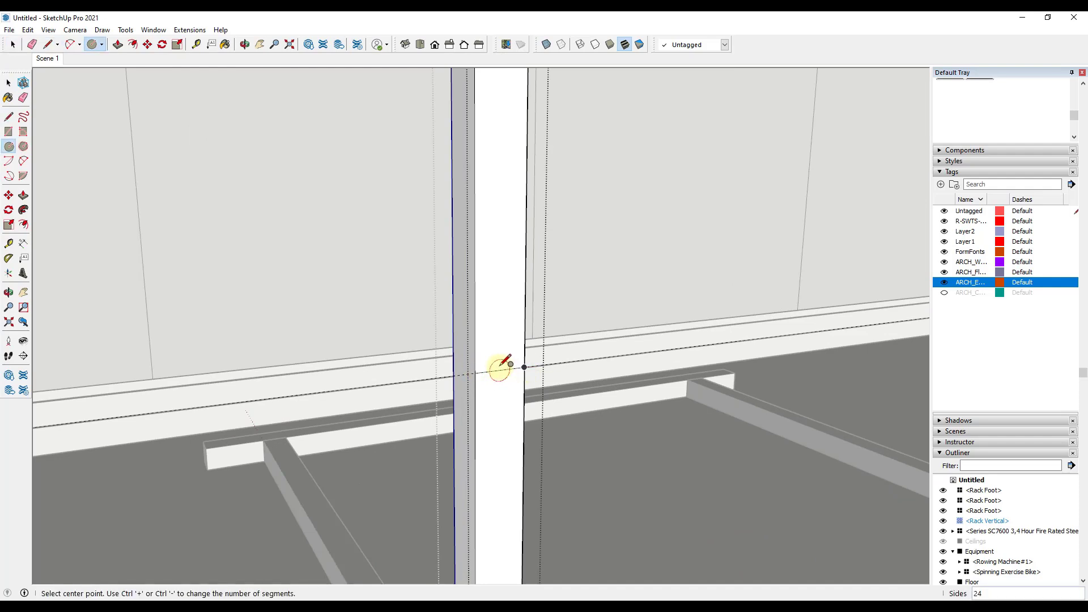
left_click(499, 370)
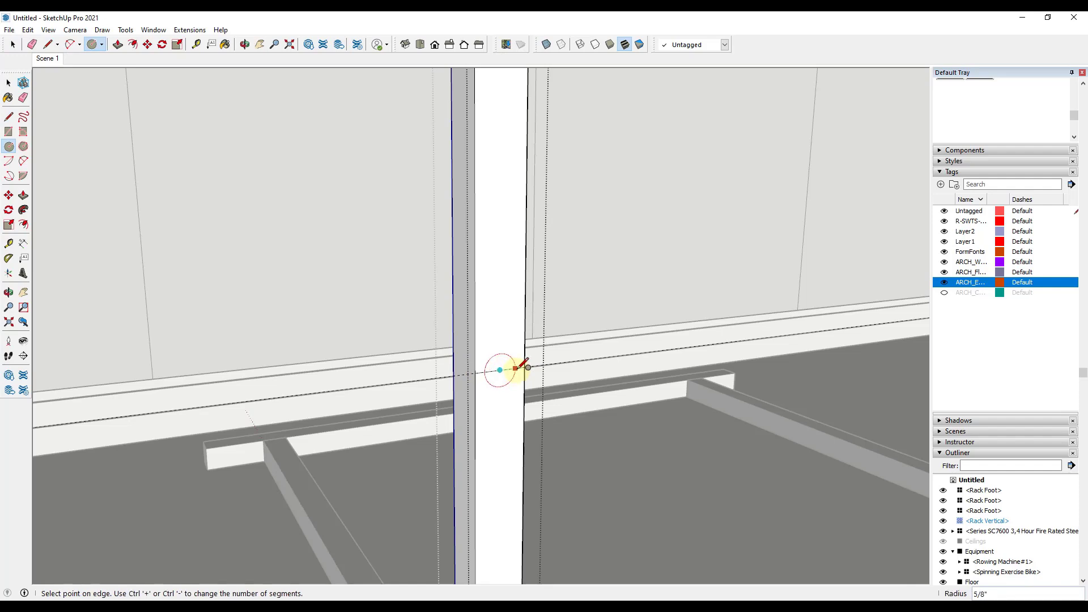
scroll(526, 364, "up", 4)
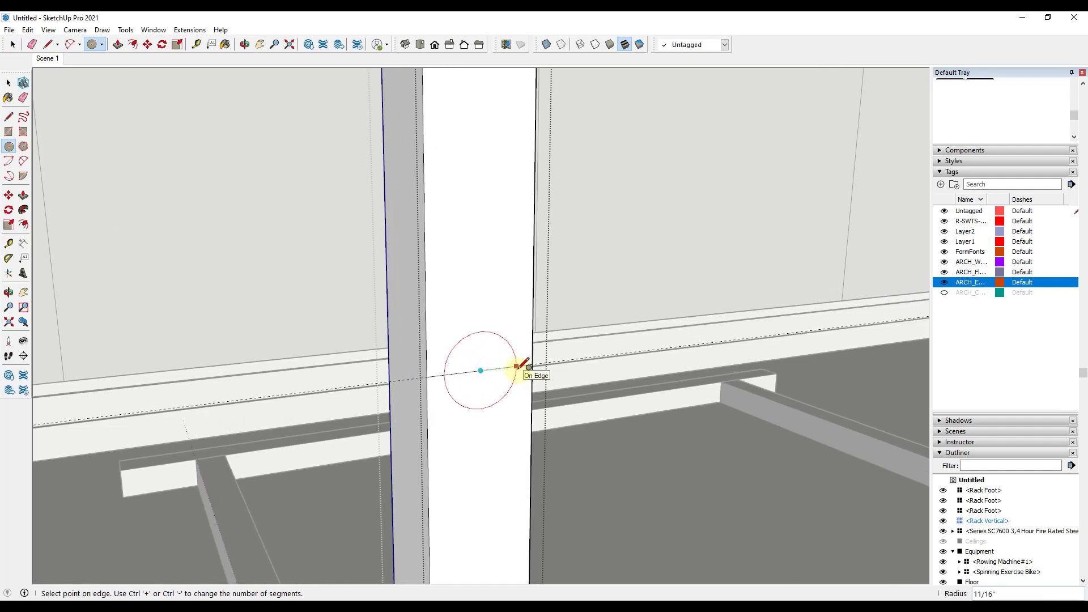
left_click(529, 365)
key("space")
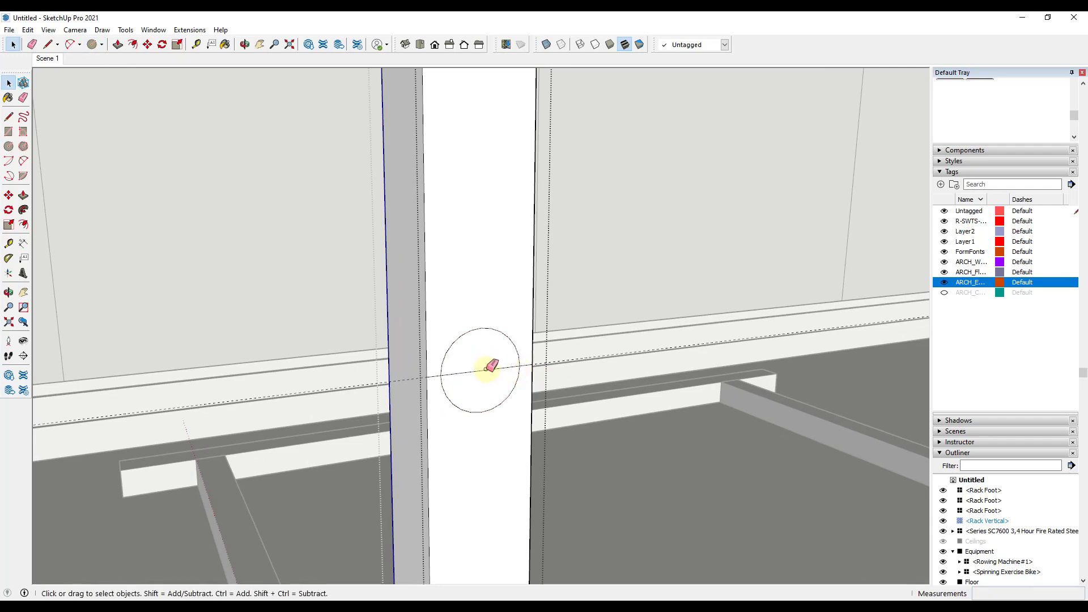
Step: Erase the guide line and delete the circular face to open a hole in the front of the post
key("e")
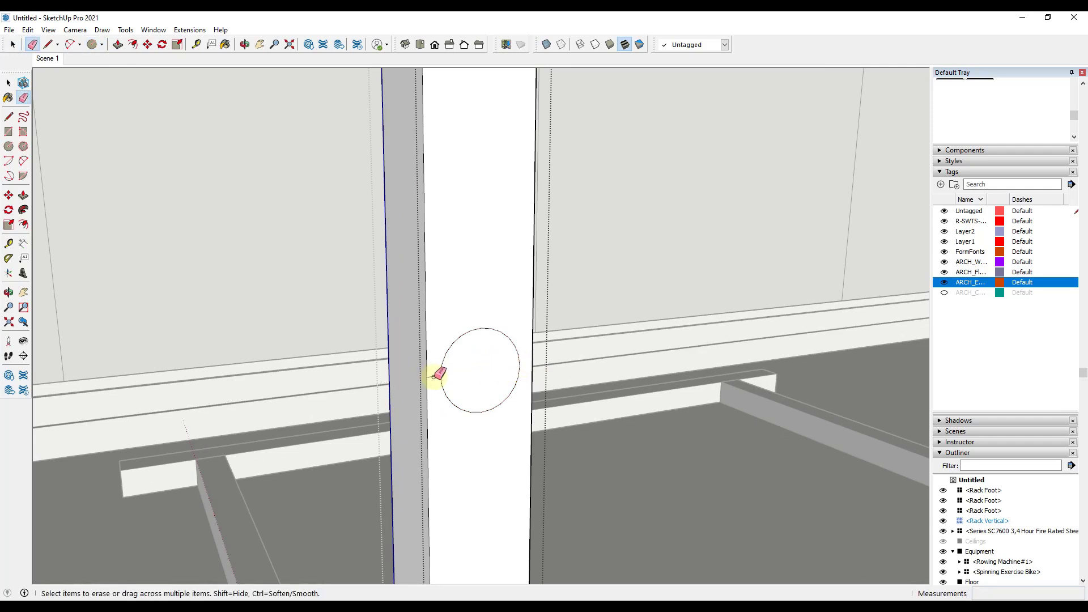
key("space")
left_click(484, 384)
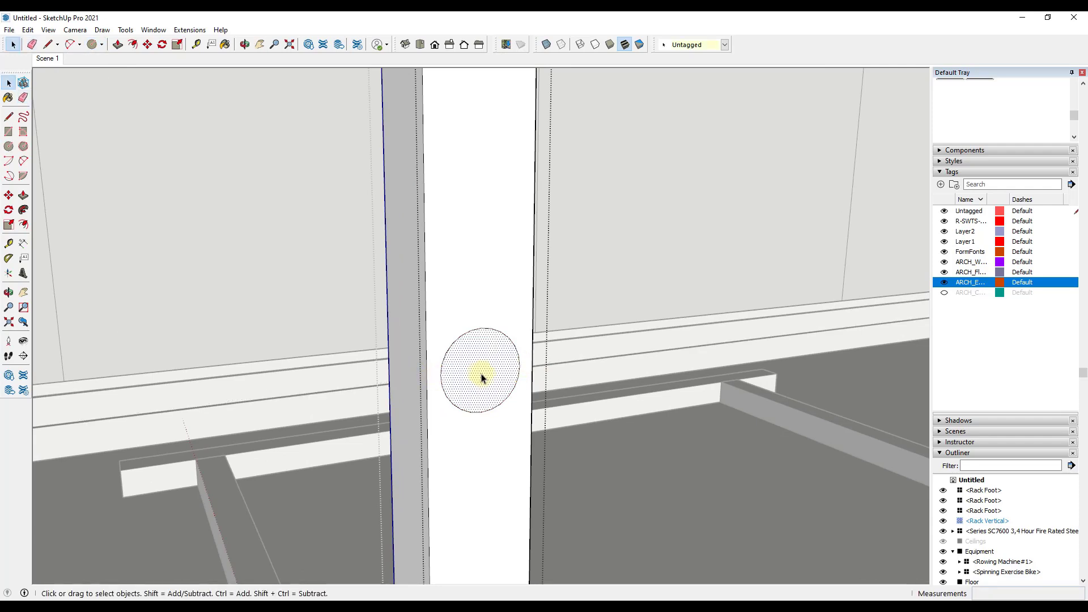
scroll(432, 455, "down", 5)
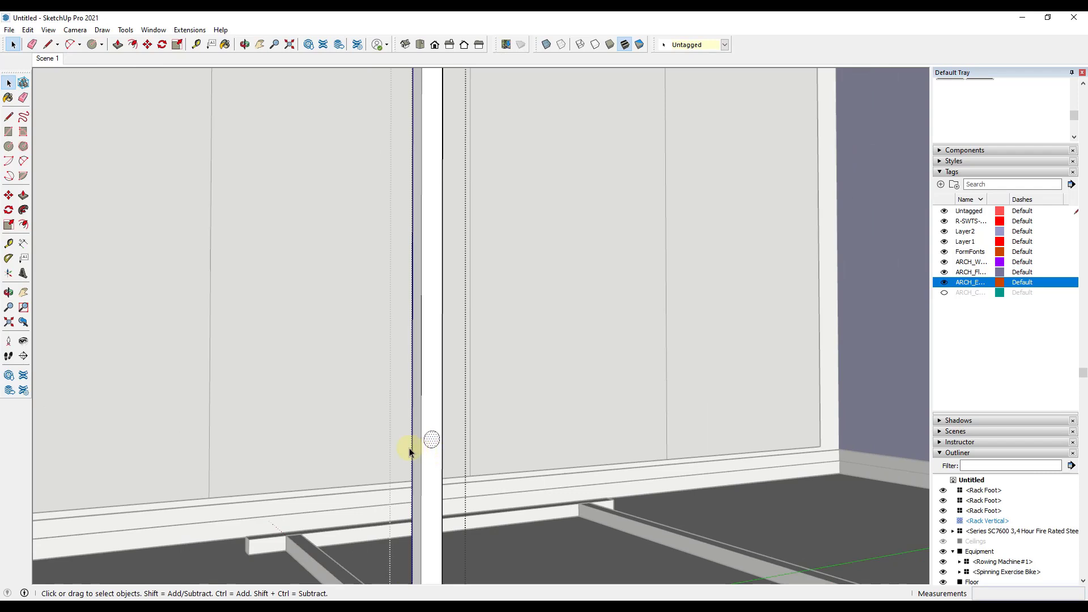
scroll(410, 452, "down", 8)
middle_click_drag(394, 376, 390, 422)
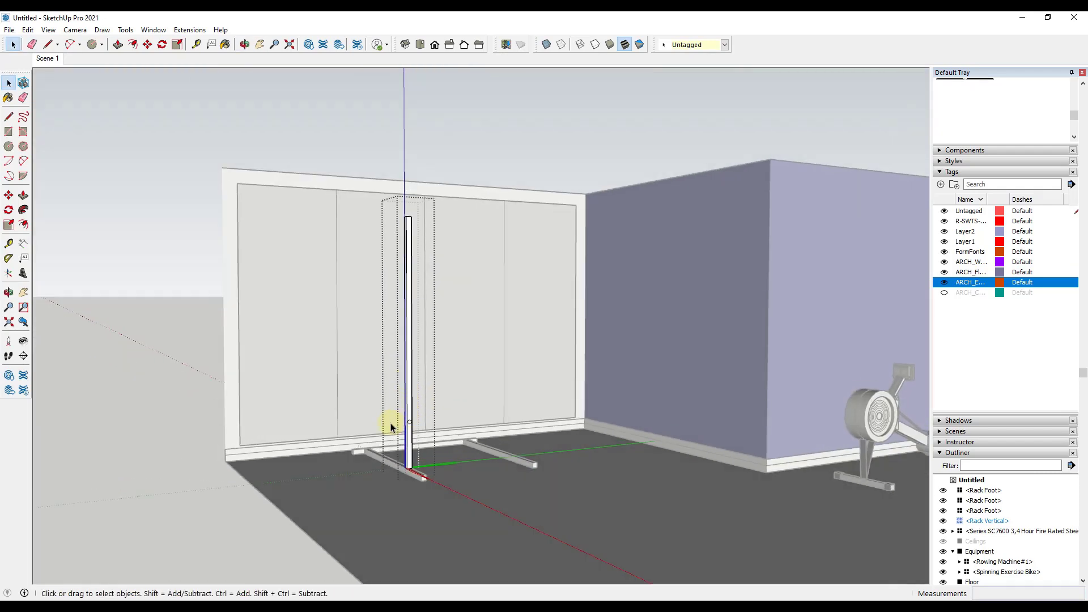
scroll(396, 423, "up", 8)
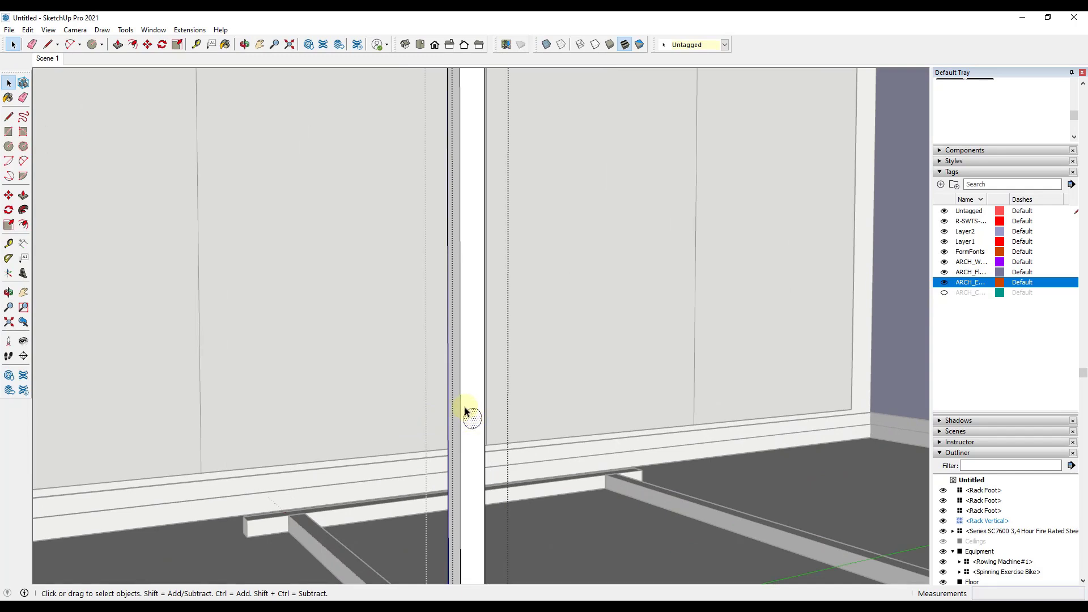
middle_click_drag(471, 423, 470, 417)
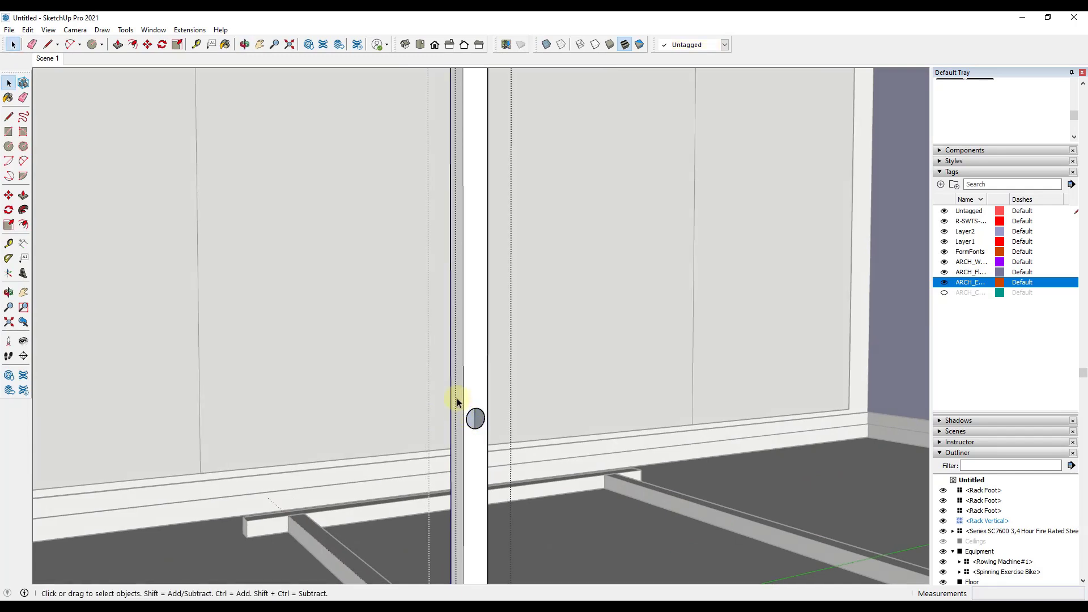
Step: Copy the hole's circular outline 2" through the post onto its rear face
left_click_drag(454, 396, 493, 443)
key("m")
scroll(476, 426, "up", 5)
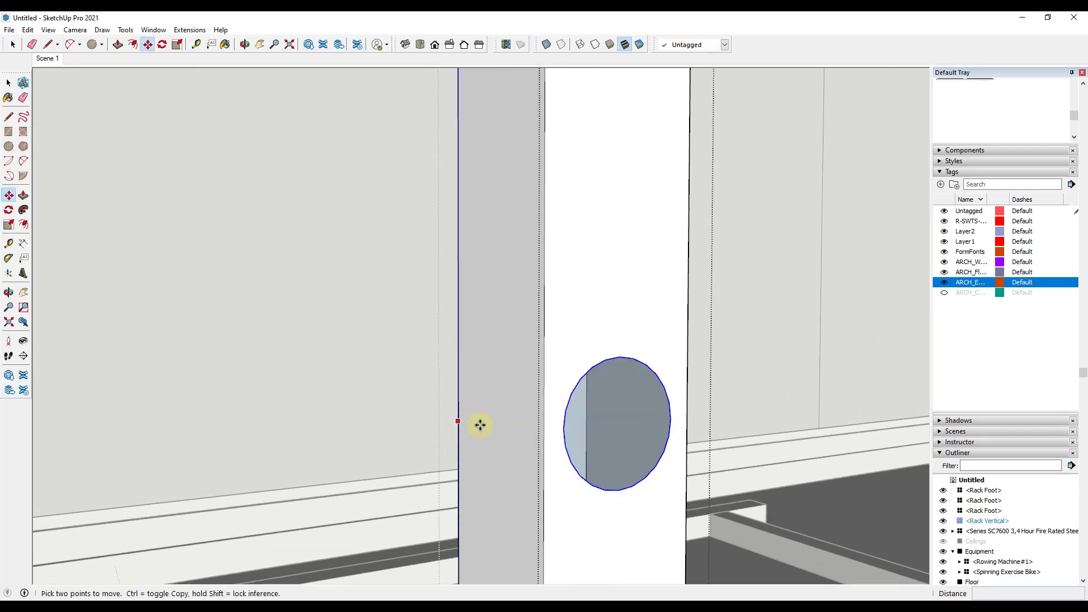
left_click(545, 428)
key("ctrl")
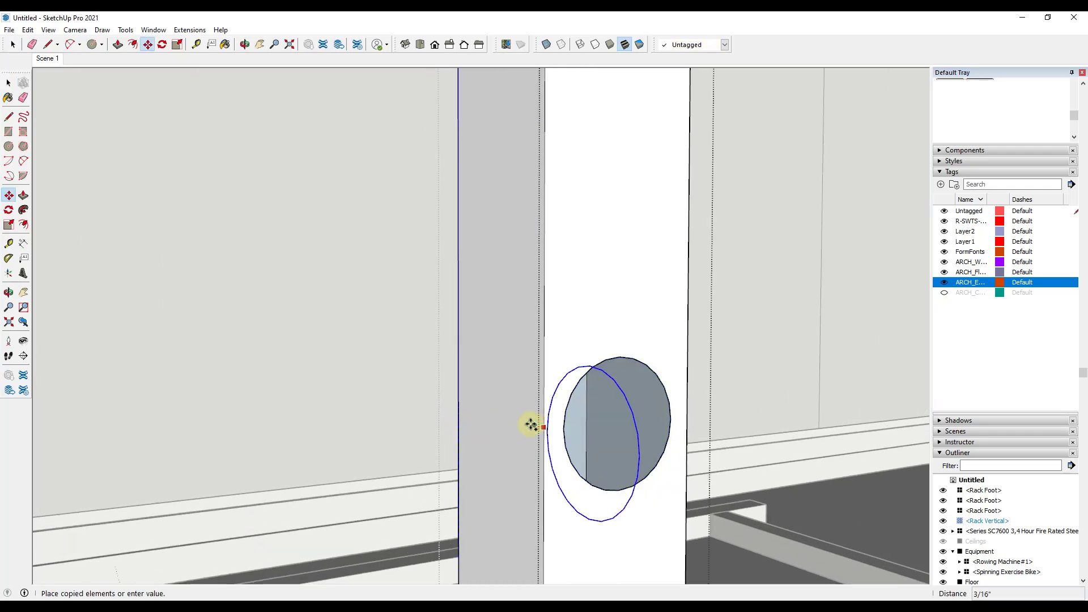
left_click(459, 408)
Step: Select the front and rear hole outlines together and copy them 2" up the post
middle_click_drag(458, 407, 360, 417)
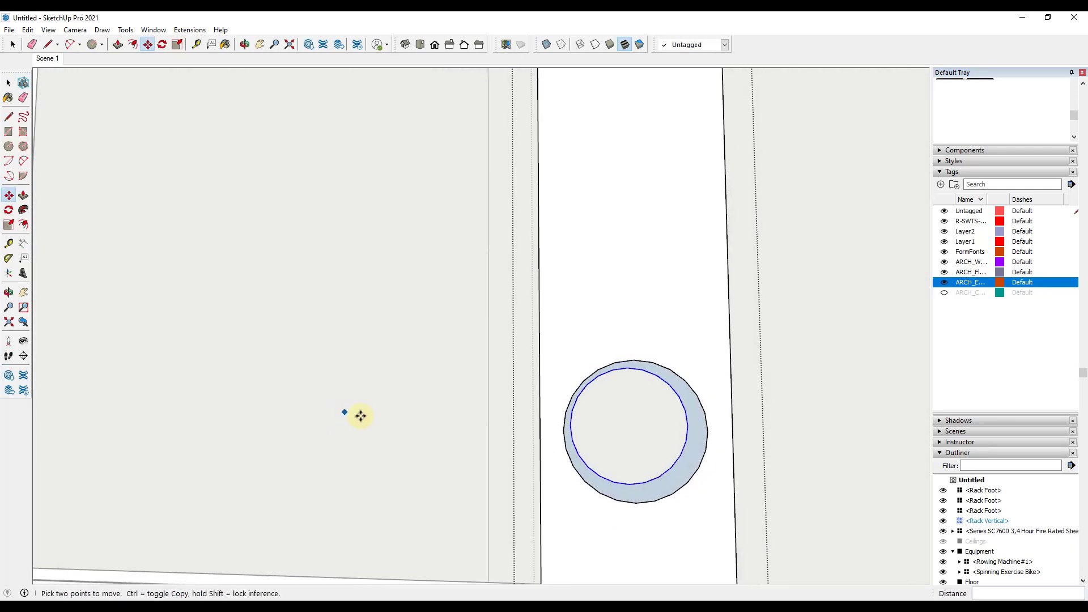
scroll(507, 417, "down", 5)
key("space")
left_click_drag(471, 385, 581, 460)
mouse_move(581, 461)
middle_mouse_down()
mouse_move(534, 472)
mouse_move(629, 491)
middle_mouse_up()
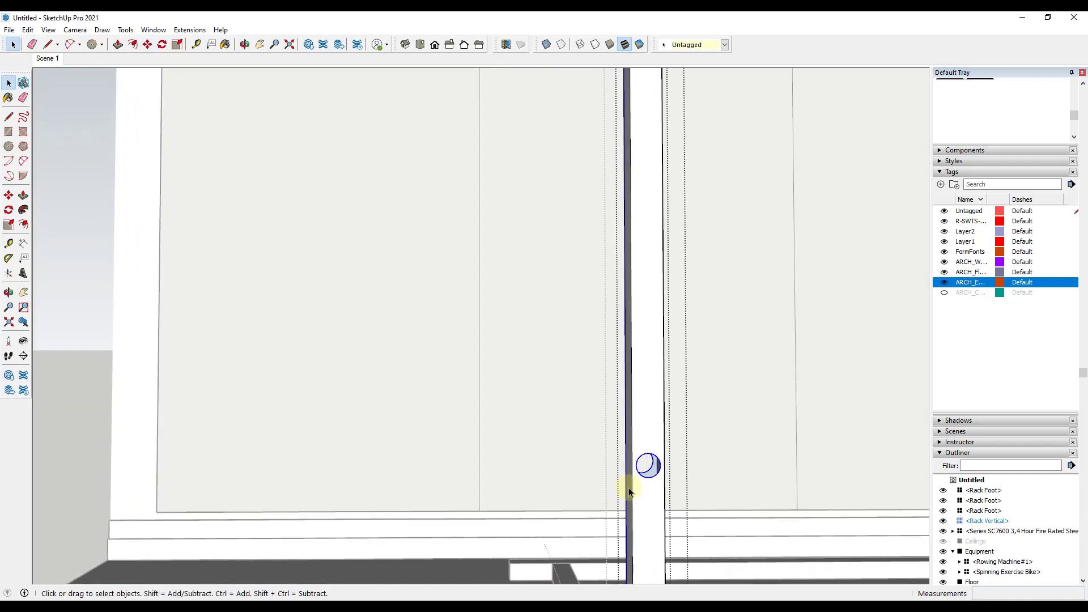
key("m")
key("ctrl")
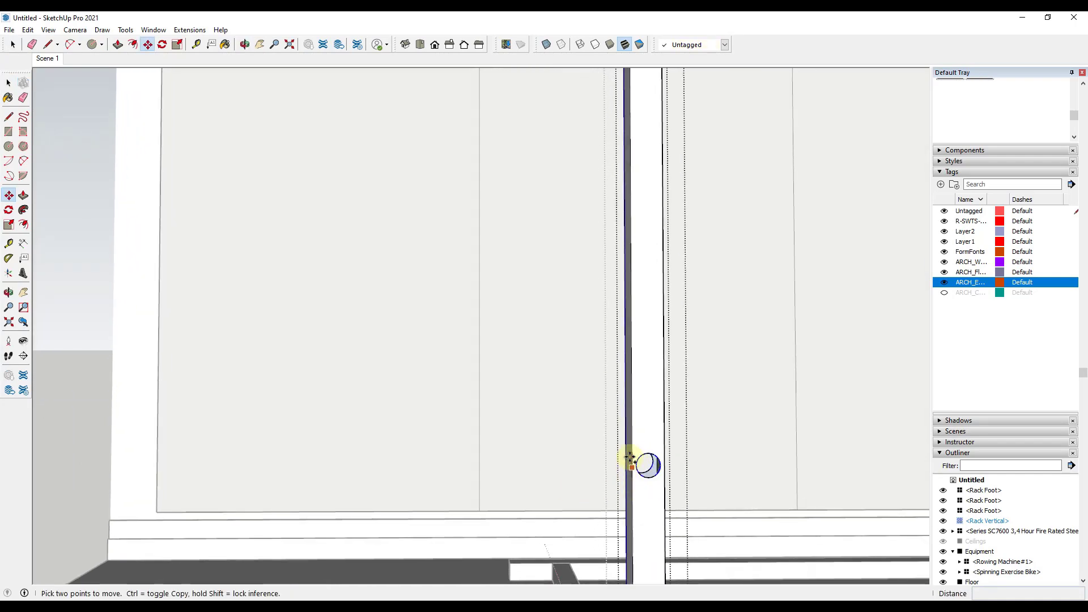
left_click(630, 467)
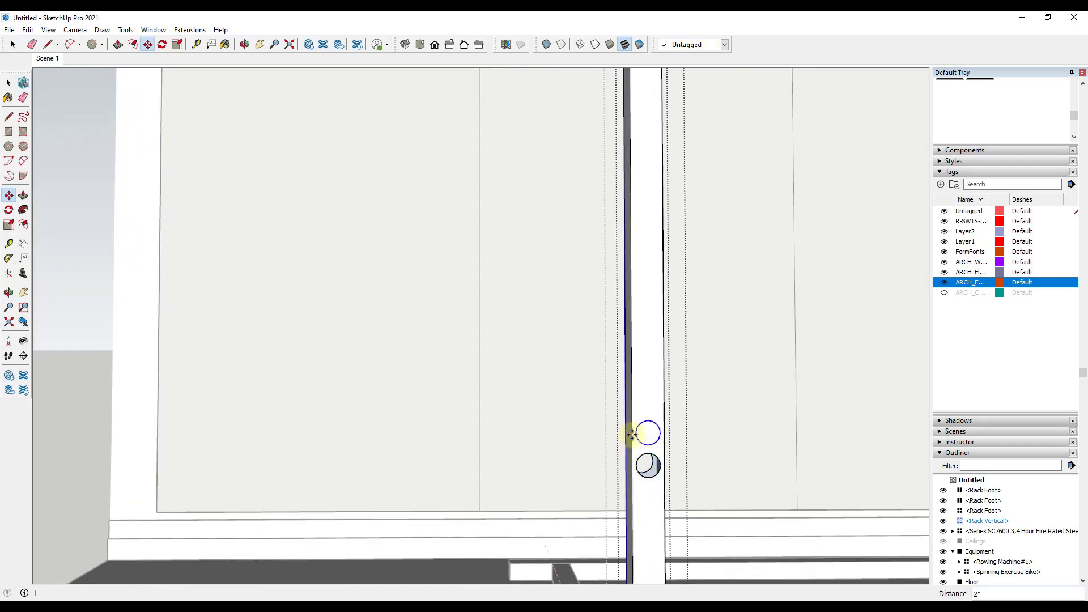
left_click(633, 435)
Step: Repeat the hole outline copy 30 times up the post at the same spacing
scroll(613, 459, "down", 3)
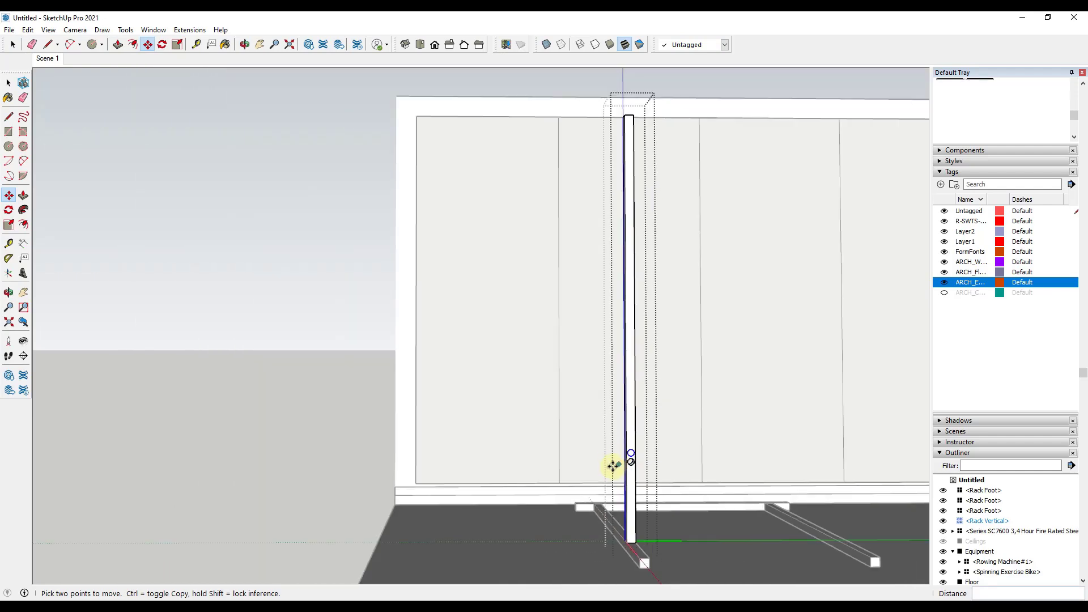
type("*")
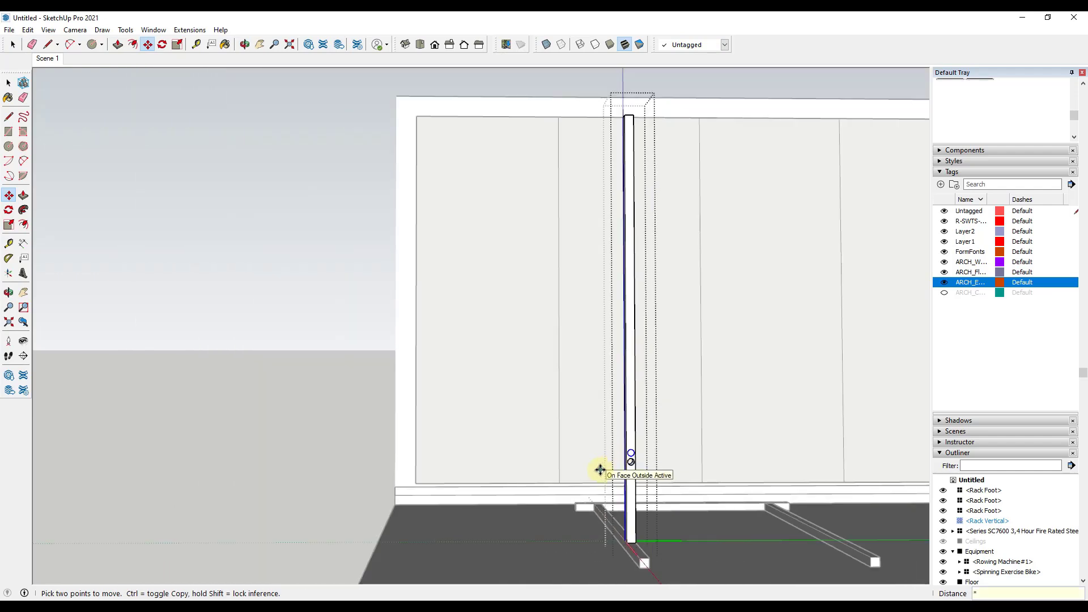
type("25")
key("Return")
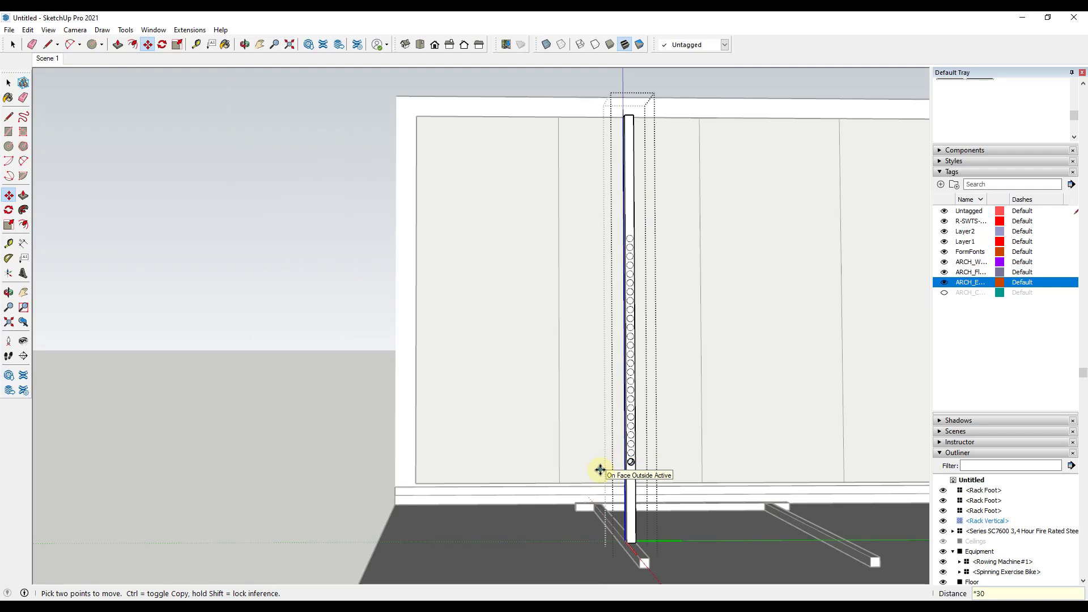
key("Return")
scroll(623, 298, "down", 1)
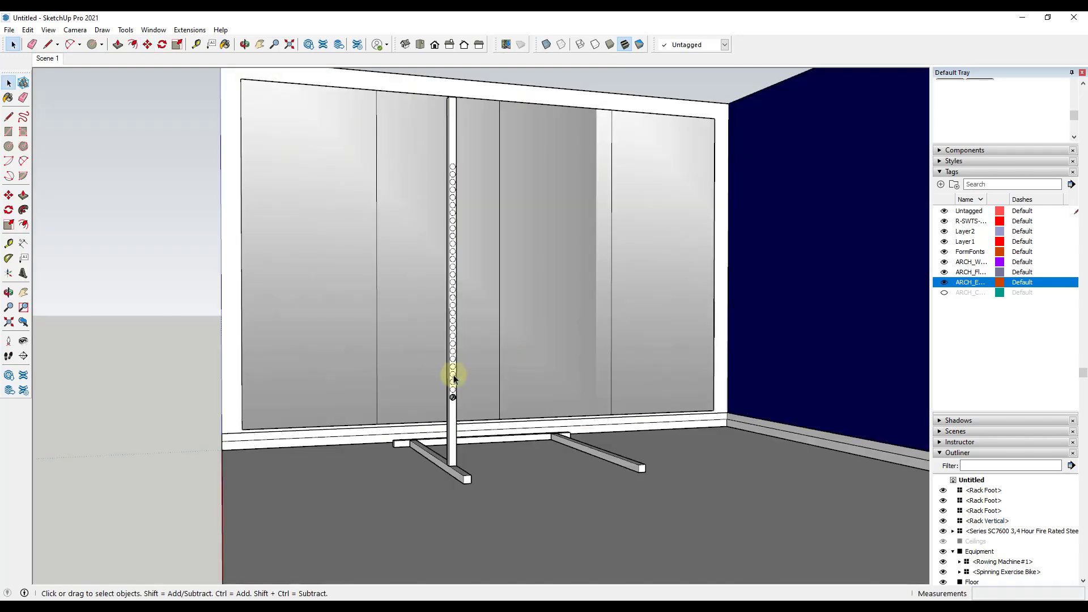
Step: Open the rack post component for editing and select its front face together with the bounding edges and hole outlines
scroll(454, 377, "up", 4)
left_click(446, 393)
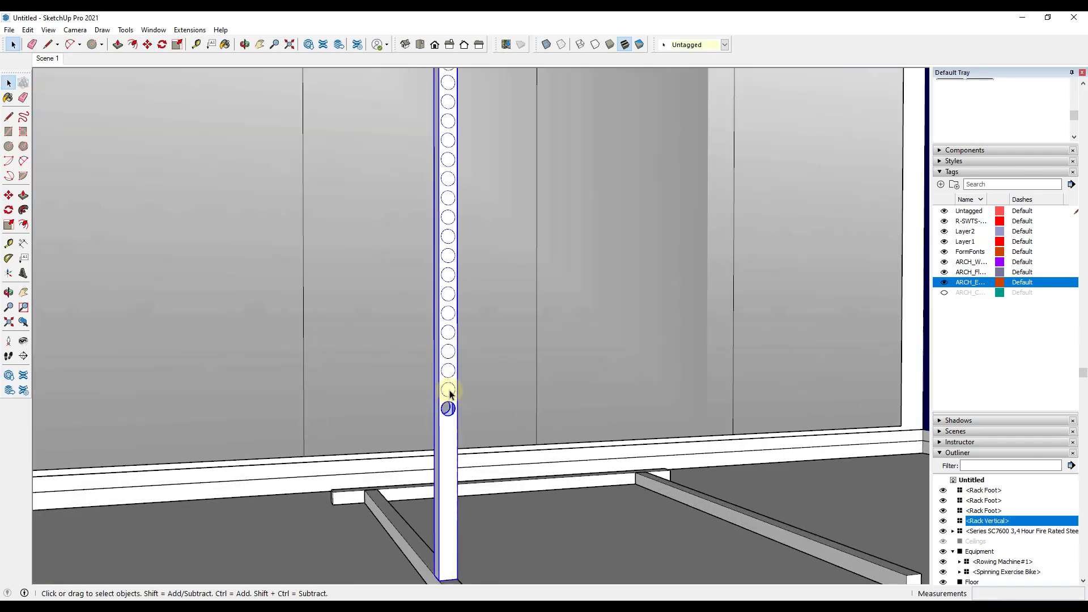
double_click(447, 392)
scroll(444, 393, "up", 2)
middle_click_drag(443, 390, 528, 380)
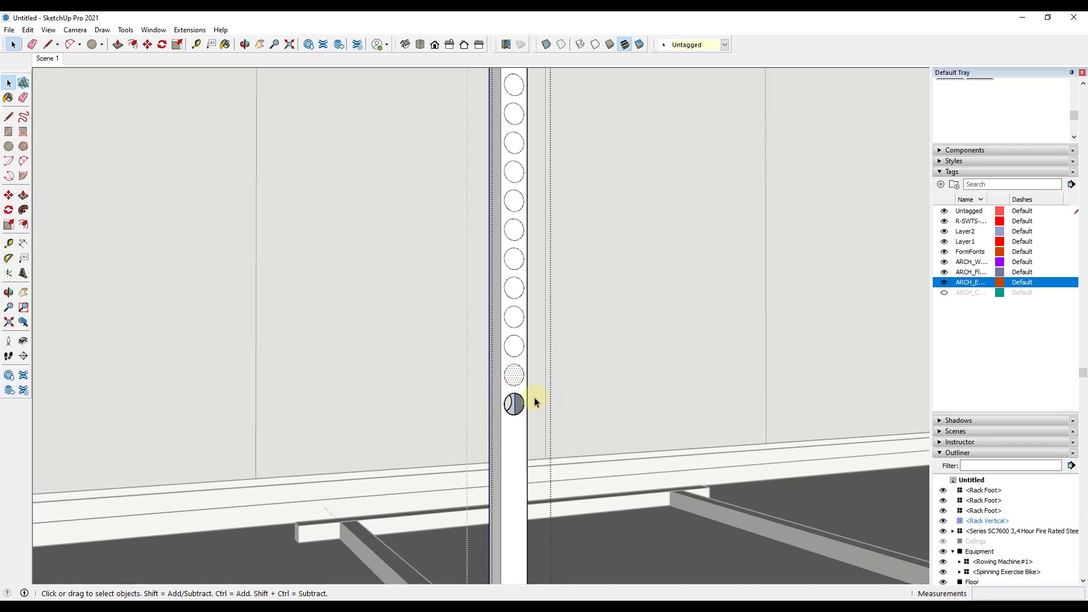
scroll(535, 399, "down", 3)
scroll(535, 400, "up", 2)
left_click(521, 438)
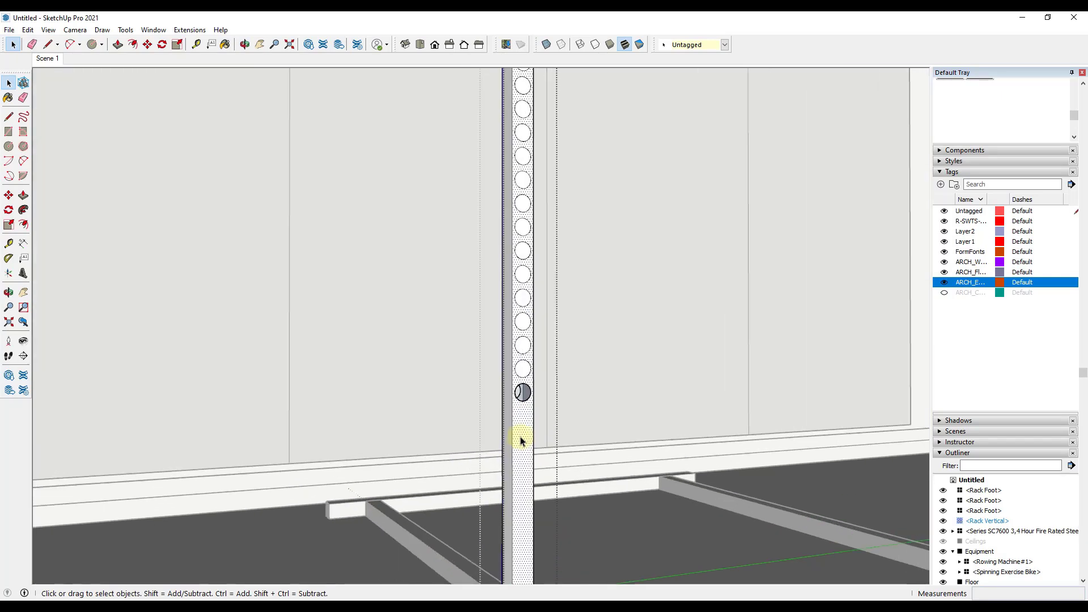
double_click(520, 440)
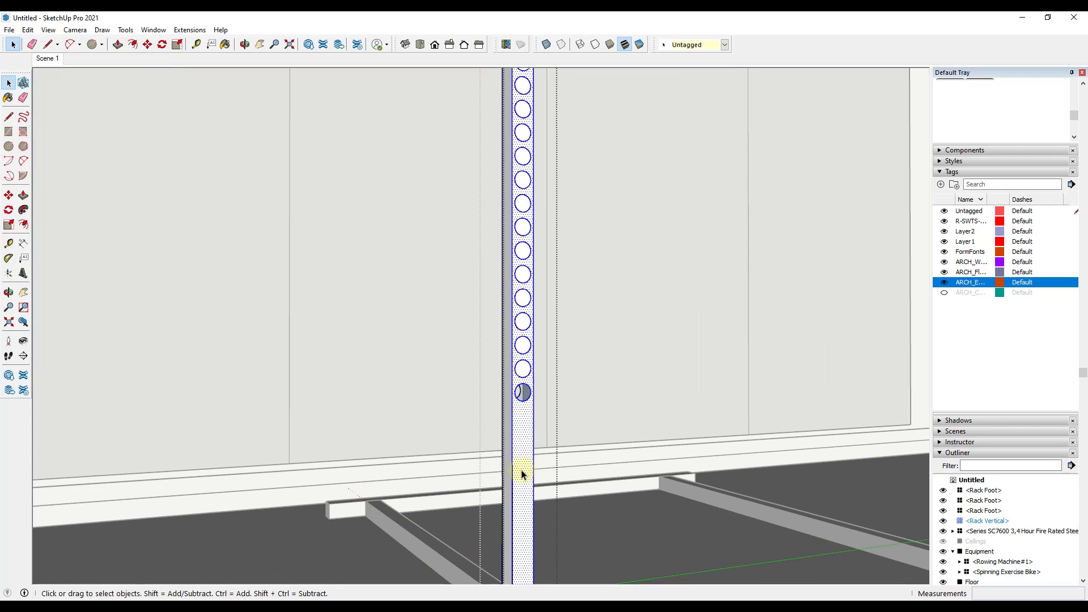
Step: Add the post's rear face with its bounding edges and hole outlines to the selection
scroll(526, 374, "down", 5)
middle_click_drag(524, 391, 627, 316)
scroll(291, 321, "up", 3)
middle_click_drag(291, 320, 454, 337)
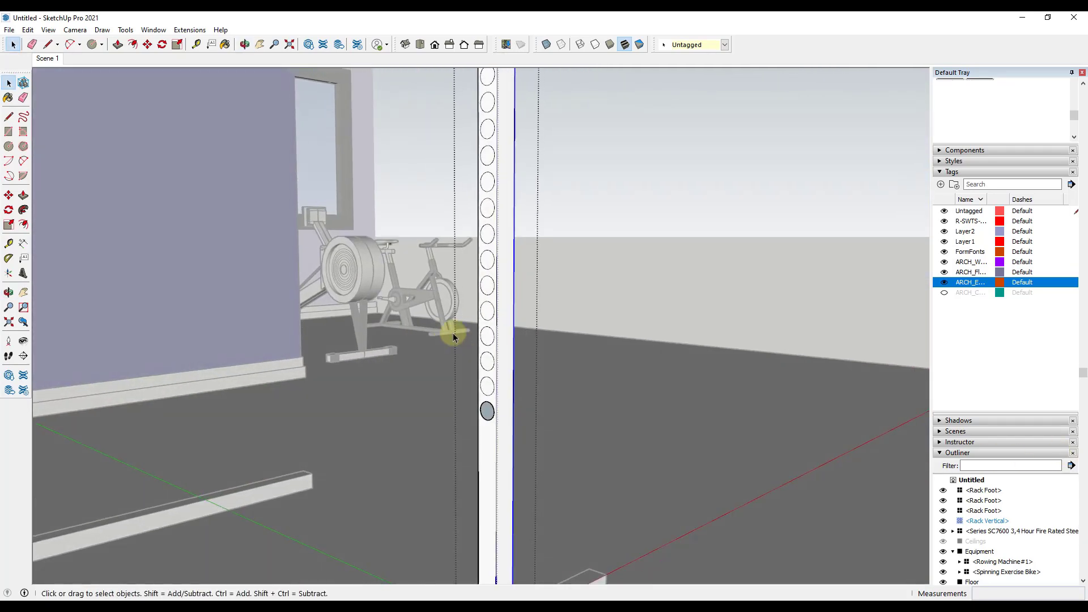
double_click(495, 325, "shift")
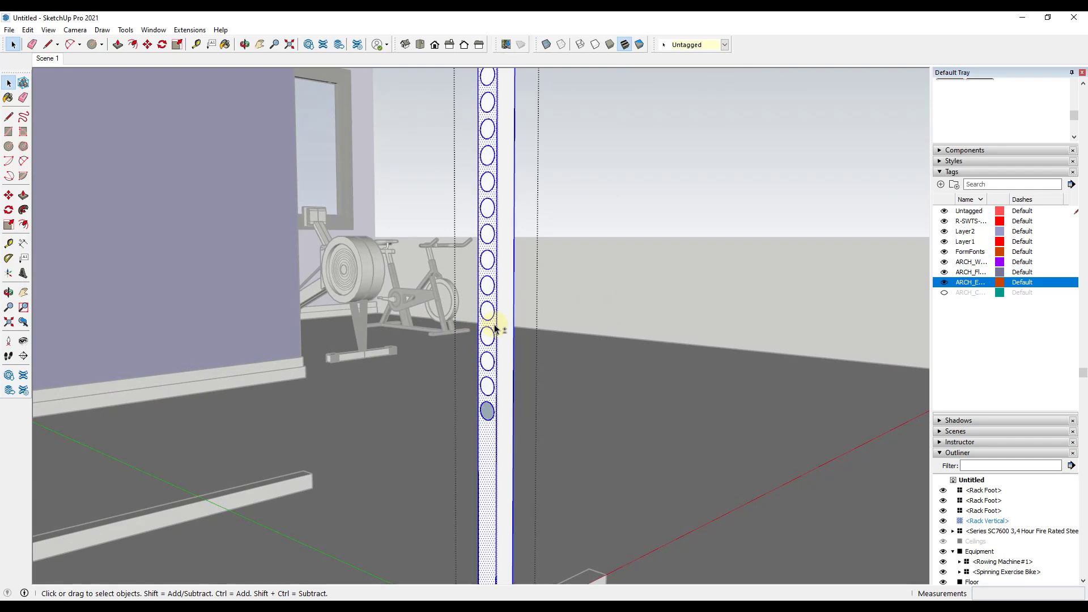
Step: Display the model with X-ray transparency and invert the selection inside the post component
scroll(556, 415, "down", 3)
scroll(289, 340, "down", 2)
scroll(262, 340, "down", 4)
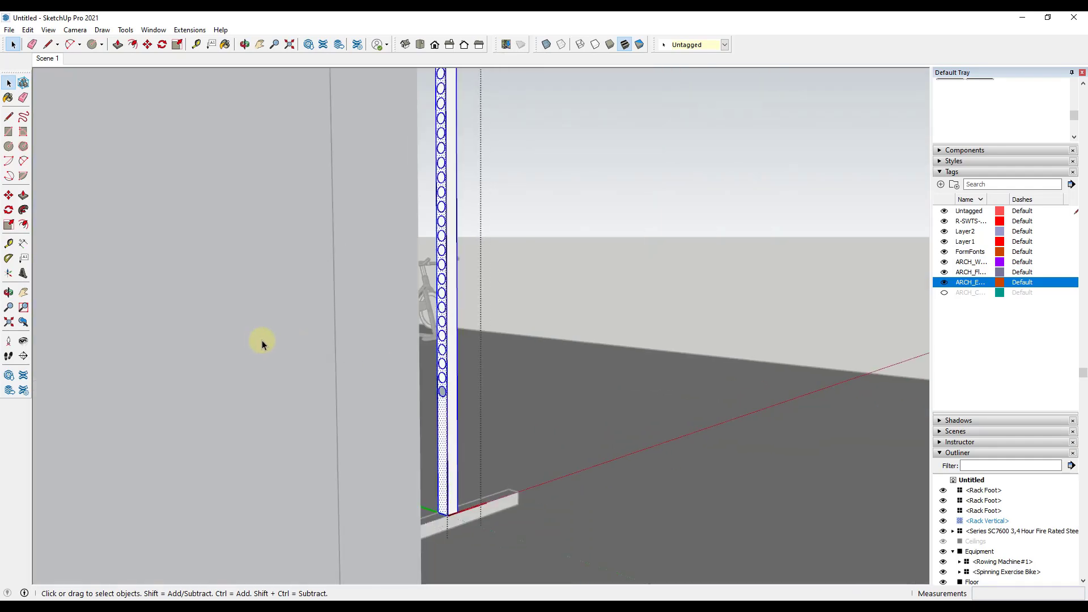
middle_click_drag(262, 340, 149, 338)
scroll(471, 329, "down", 1)
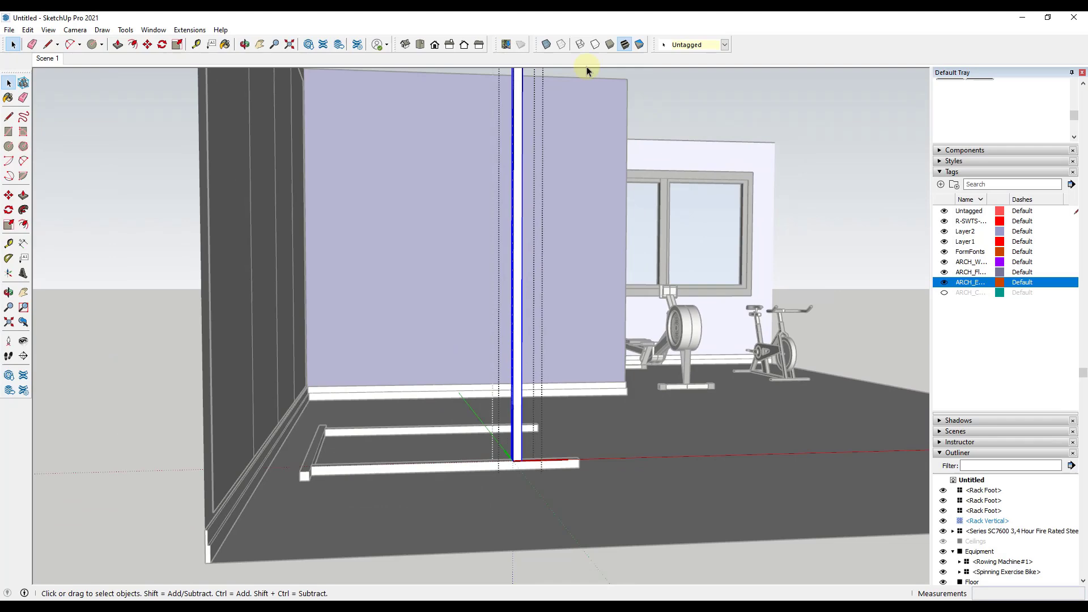
left_click(547, 44)
middle_click_drag(504, 267, 392, 299)
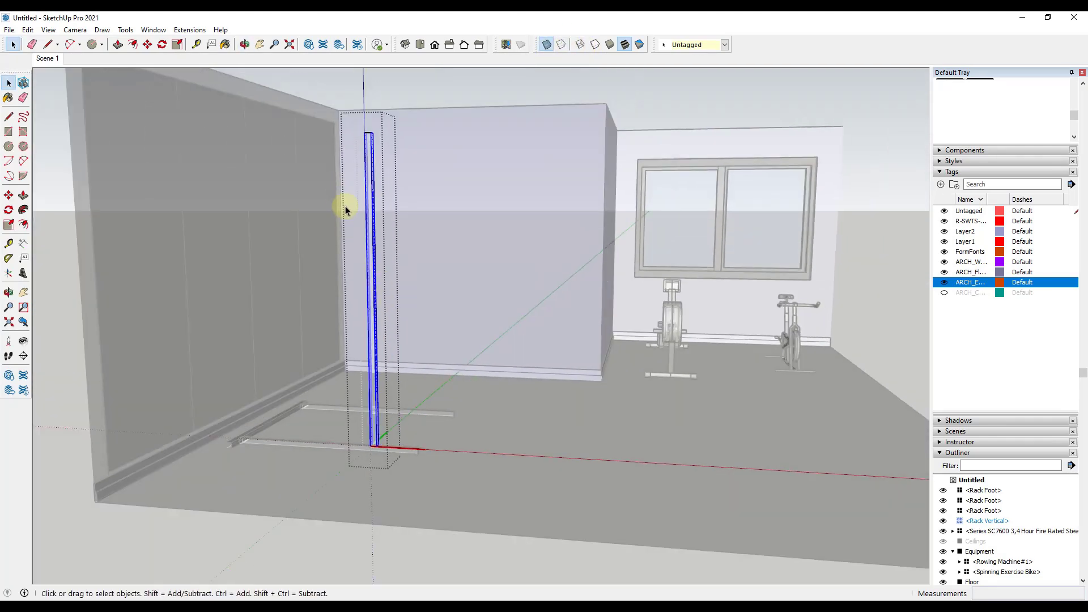
scroll(374, 187, "up", 3)
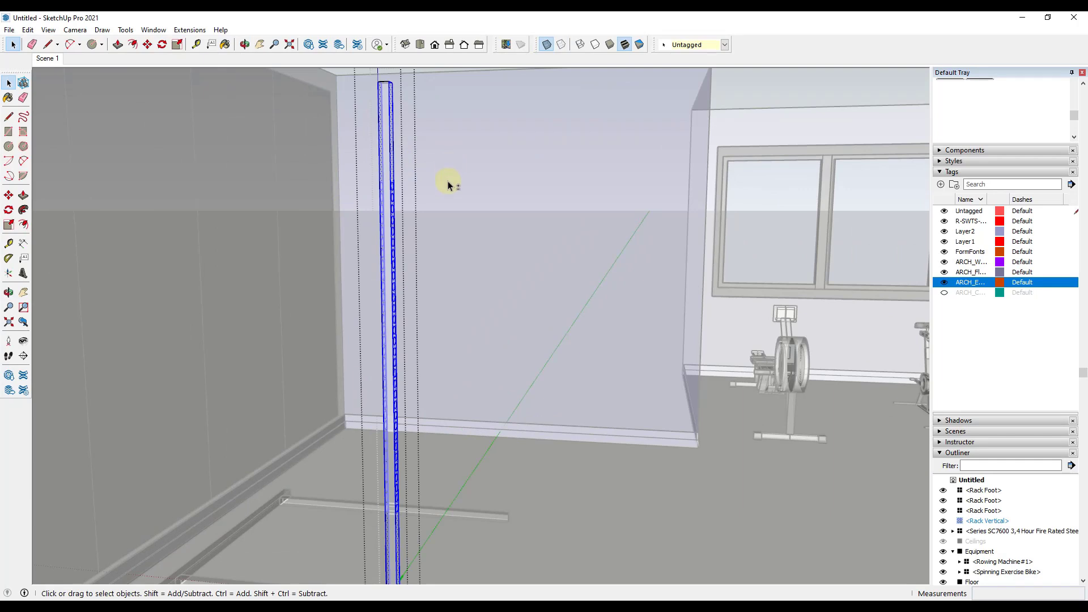
left_click_drag(448, 170, 329, 502)
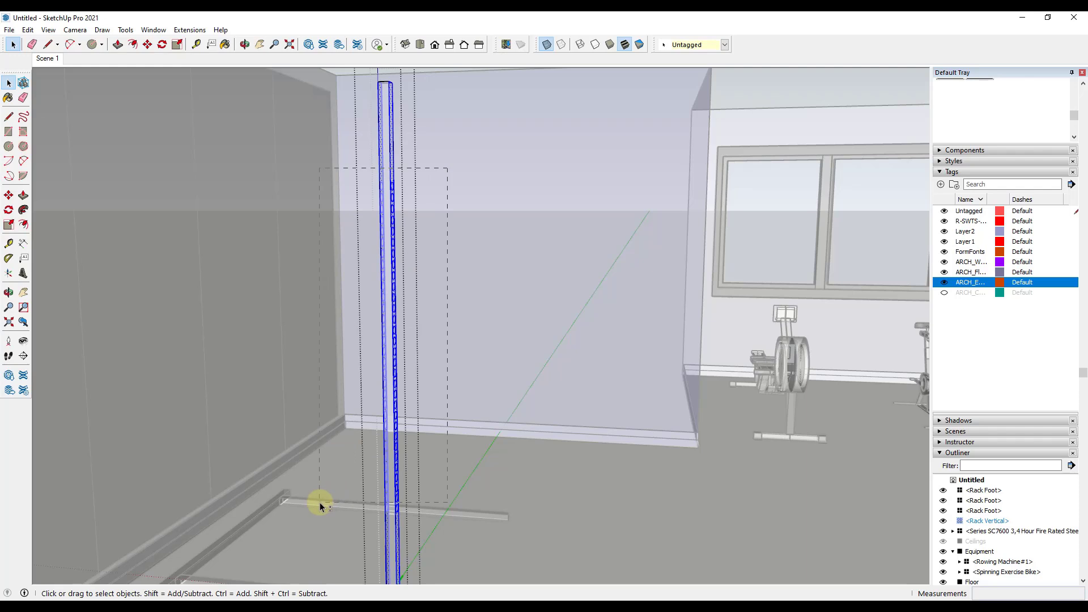
left_click_drag(320, 504, 322, 503)
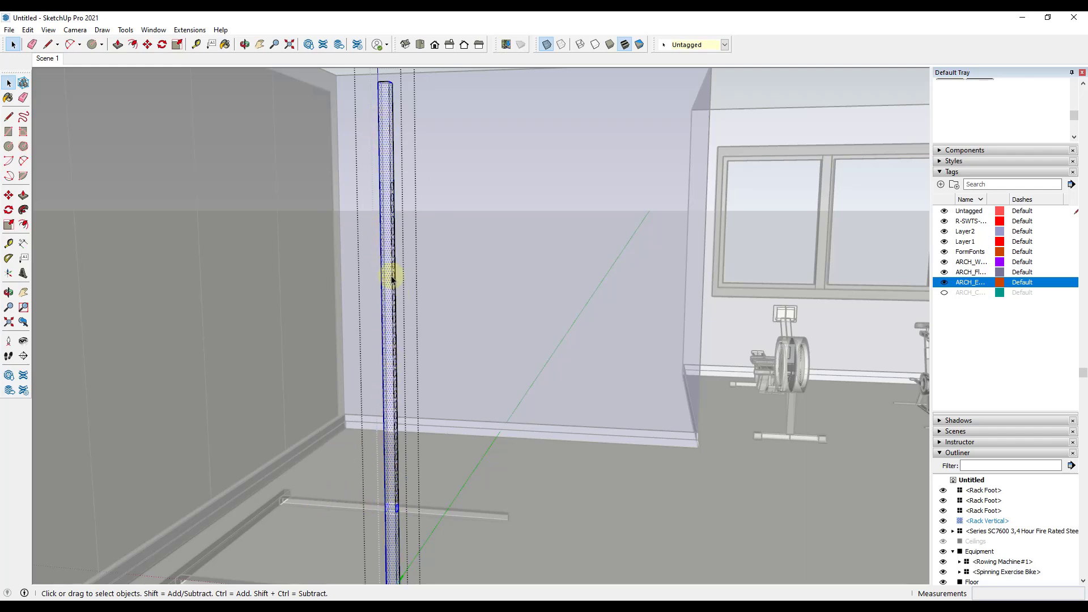
Step: Remove the post's side faces and top-end edges from the selection, keeping the circular hole faces selected
scroll(389, 268, "up", 2)
scroll(386, 265, "down", 4)
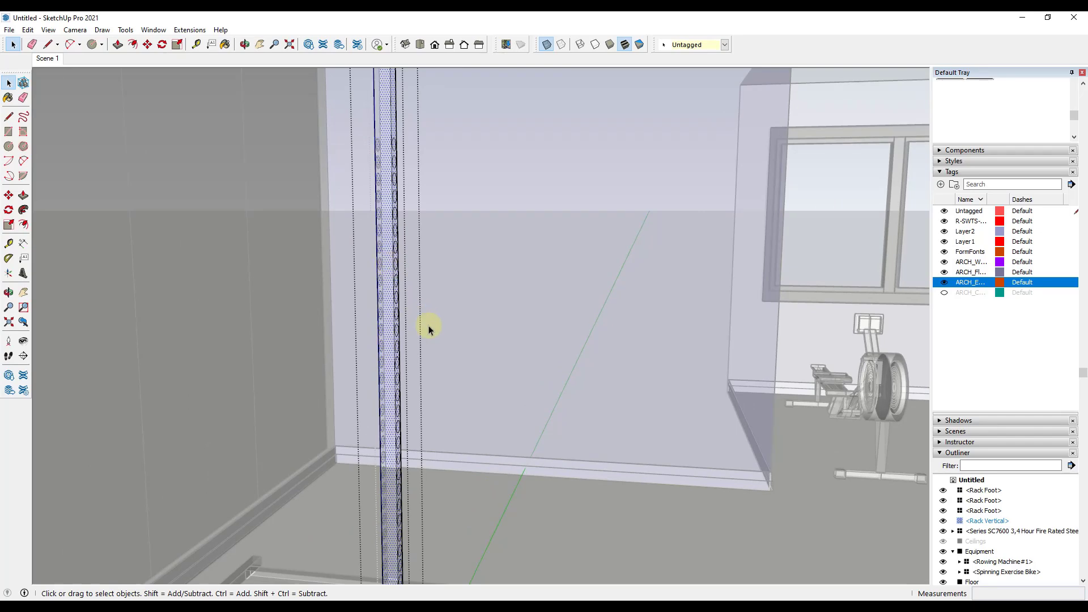
middle_click_drag(447, 343, 238, 187)
scroll(219, 279, "up", 8)
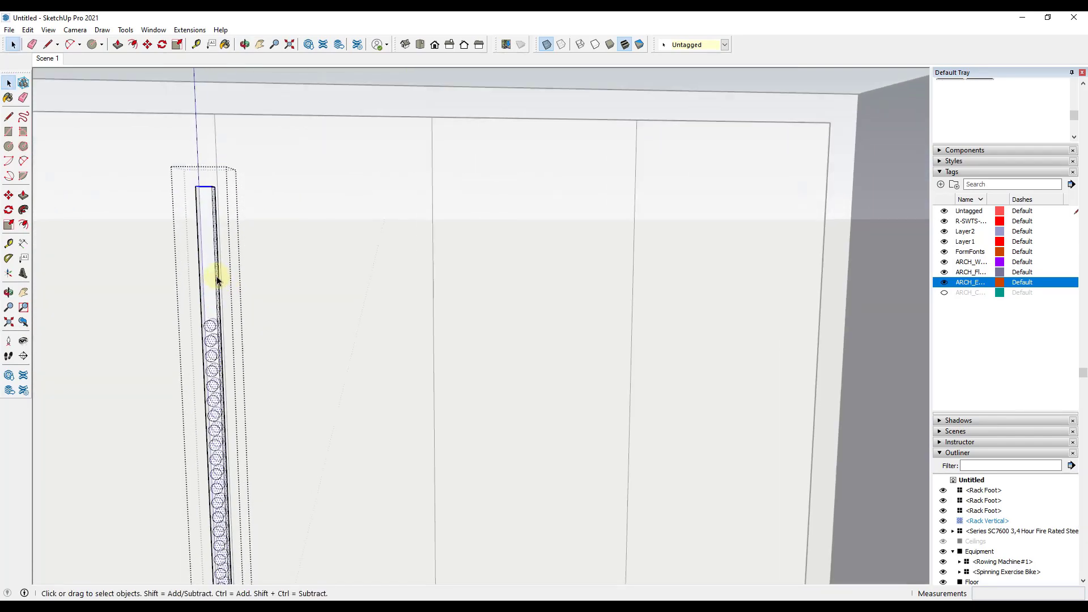
scroll(296, 249, "down", 5)
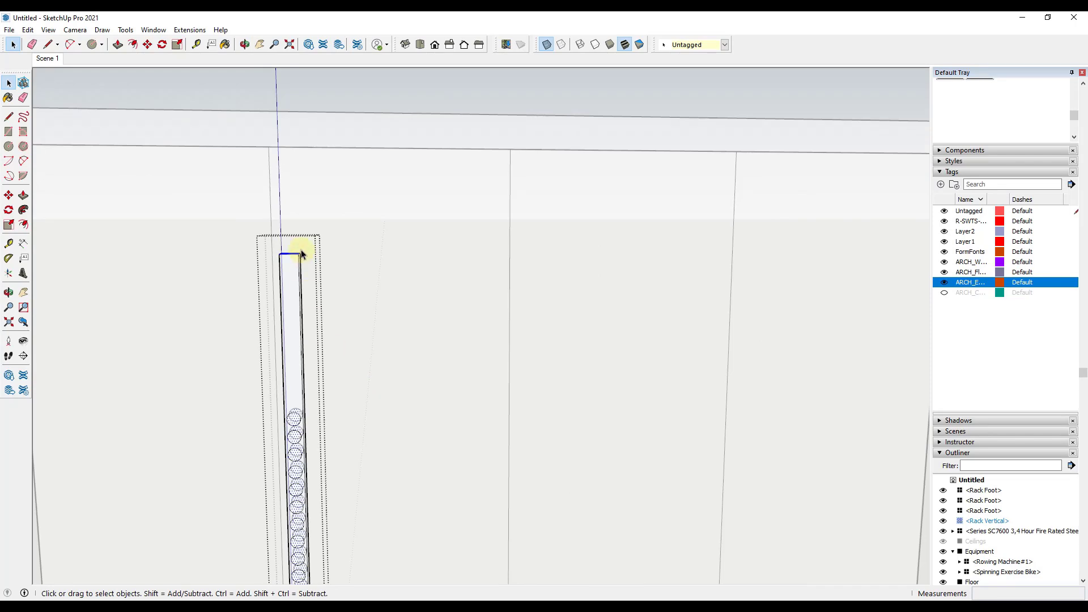
scroll(279, 260, "up", 1)
mouse_move(280, 260)
middle_mouse_down()
mouse_move(289, 362)
mouse_move(277, 280)
middle_mouse_up()
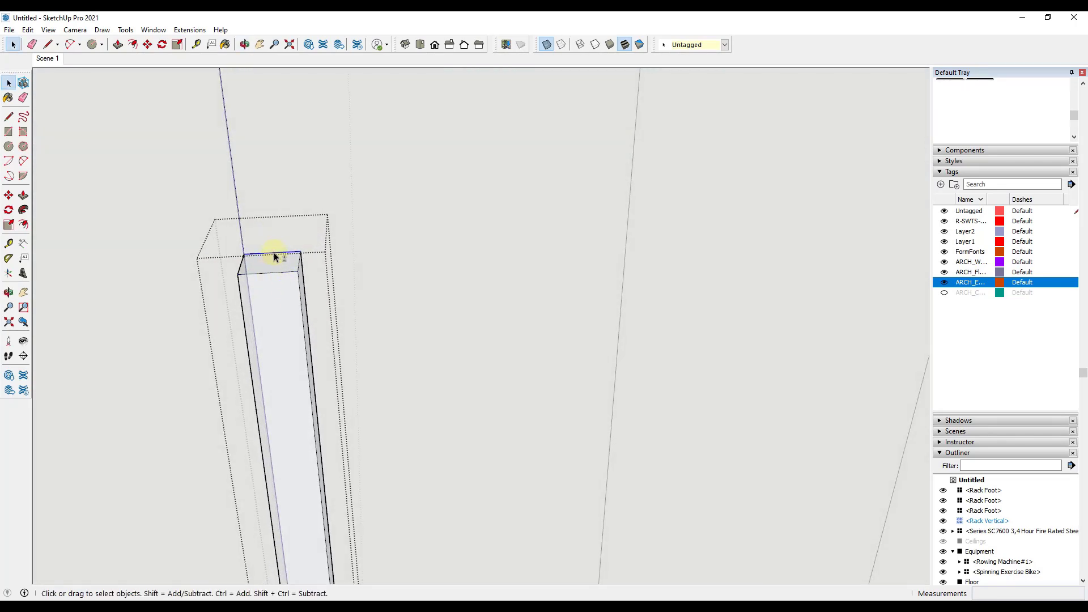
scroll(317, 204, "down", 4)
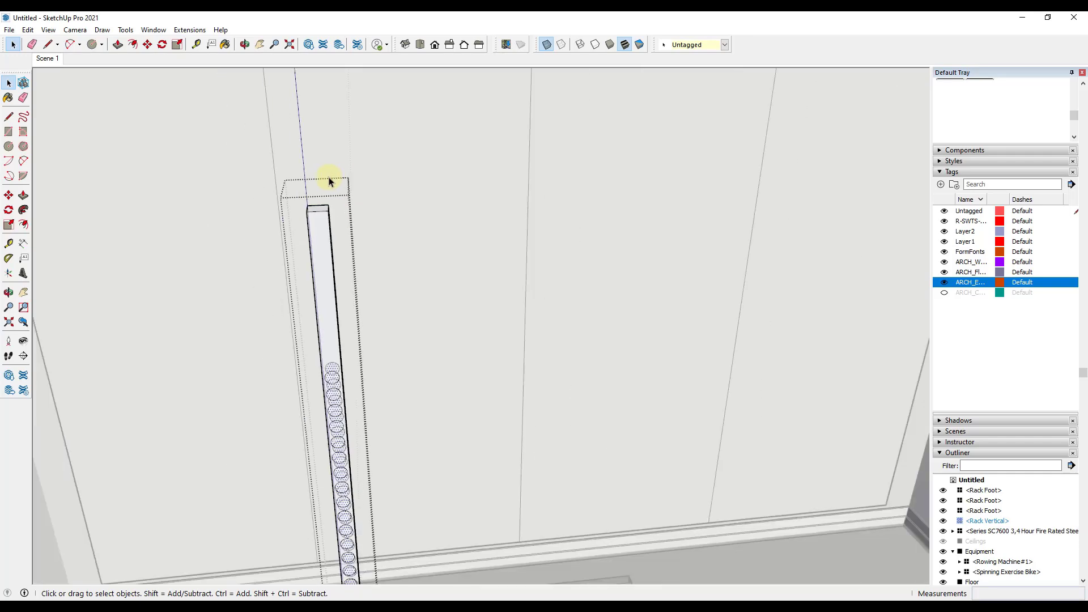
Step: Turn off X-ray transparency and deselect the inner wall of the lowest, already open hole
left_click(542, 46)
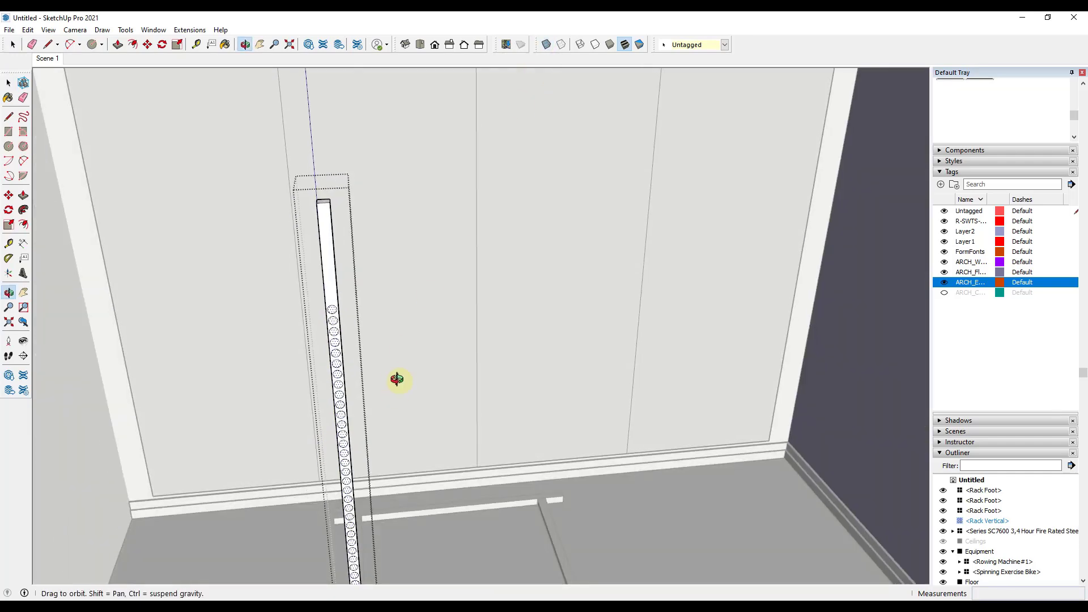
middle_click_drag(391, 379, 431, 340)
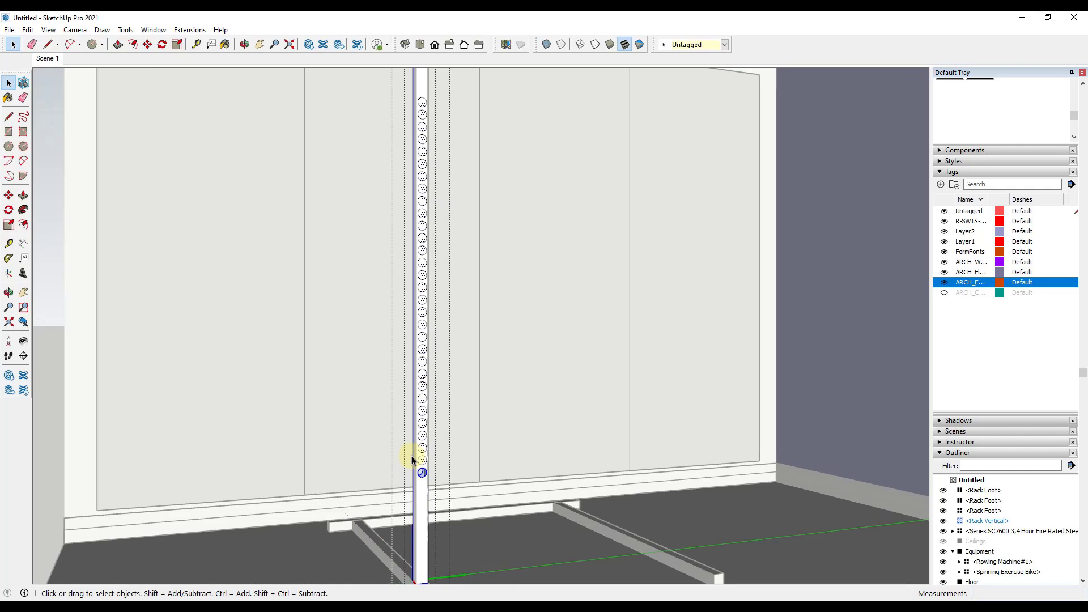
scroll(416, 462, "up", 2)
left_click_drag(405, 467, 455, 493, "shift")
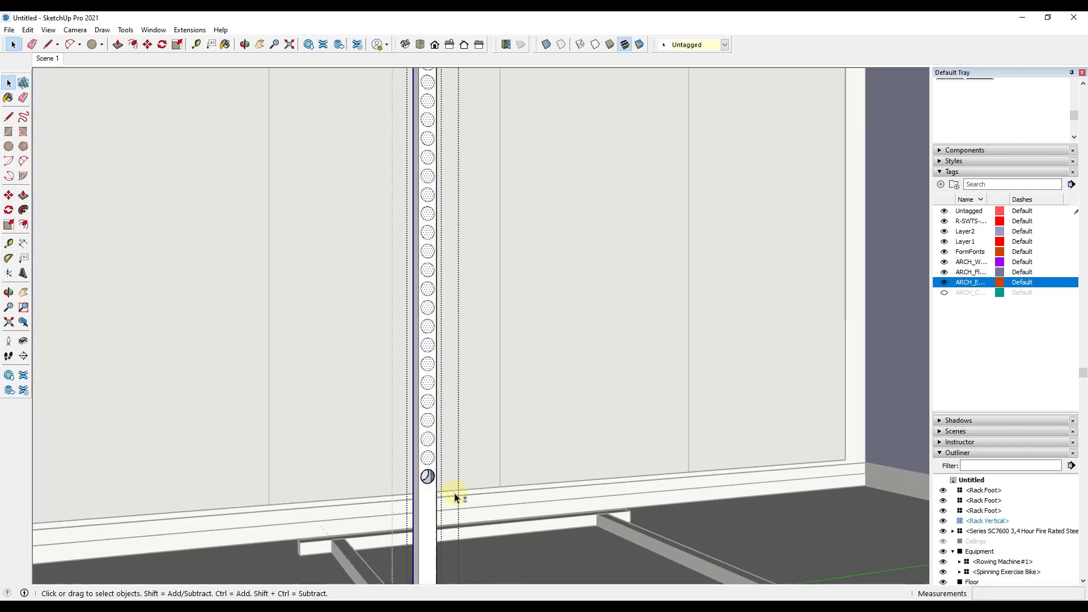
Step: Deselect the remaining bottom edges of the post and delete the circular faces to open all the holes
scroll(452, 501, "down", 3)
scroll(433, 493, "up", 3)
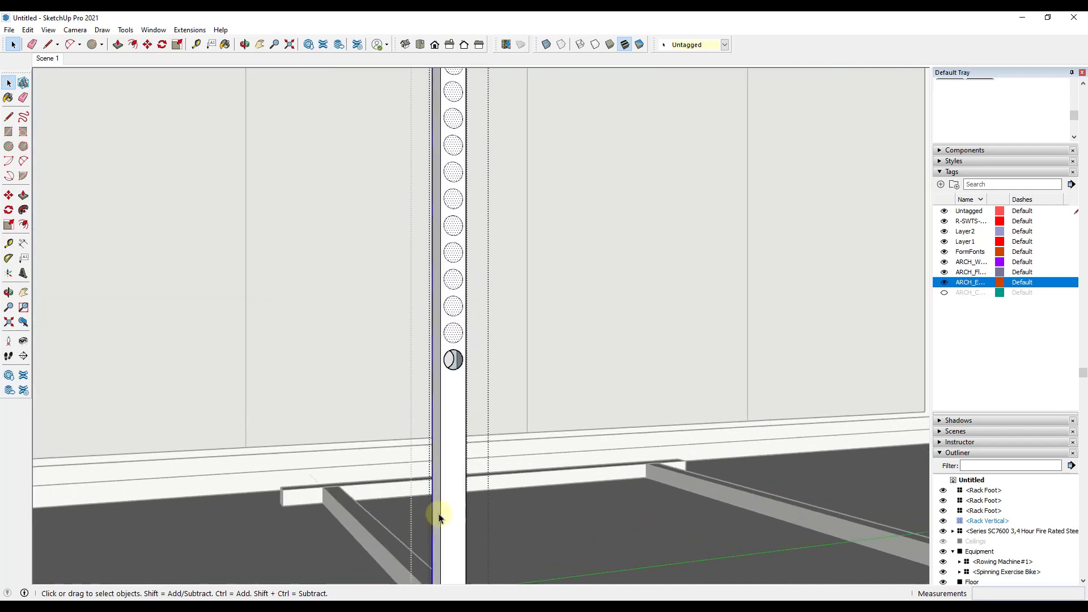
scroll(444, 502, "down", 3)
scroll(451, 538, "up", 4)
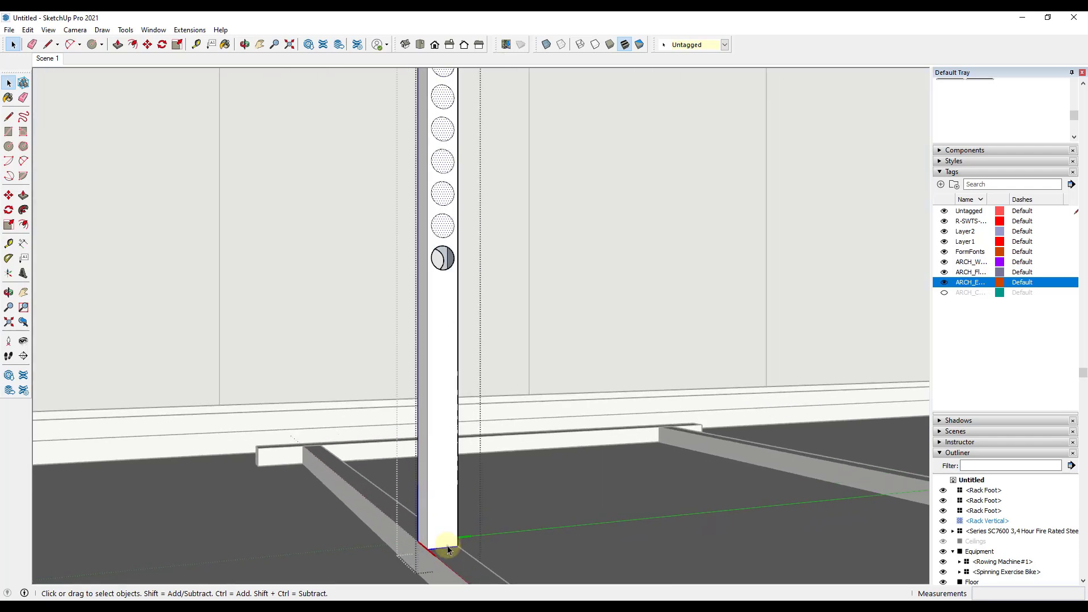
middle_click_drag(444, 547, 761, 491)
scroll(656, 503, "down", 5)
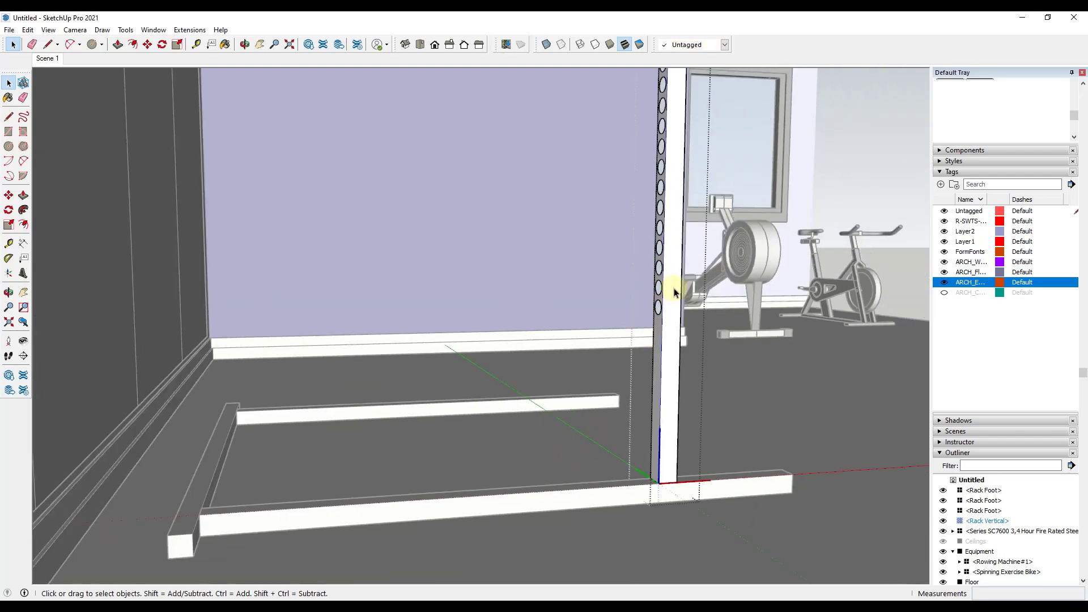
scroll(679, 287, "down", 7)
middle_click_drag(784, 339, 298, 302)
scroll(298, 301, "up", 5)
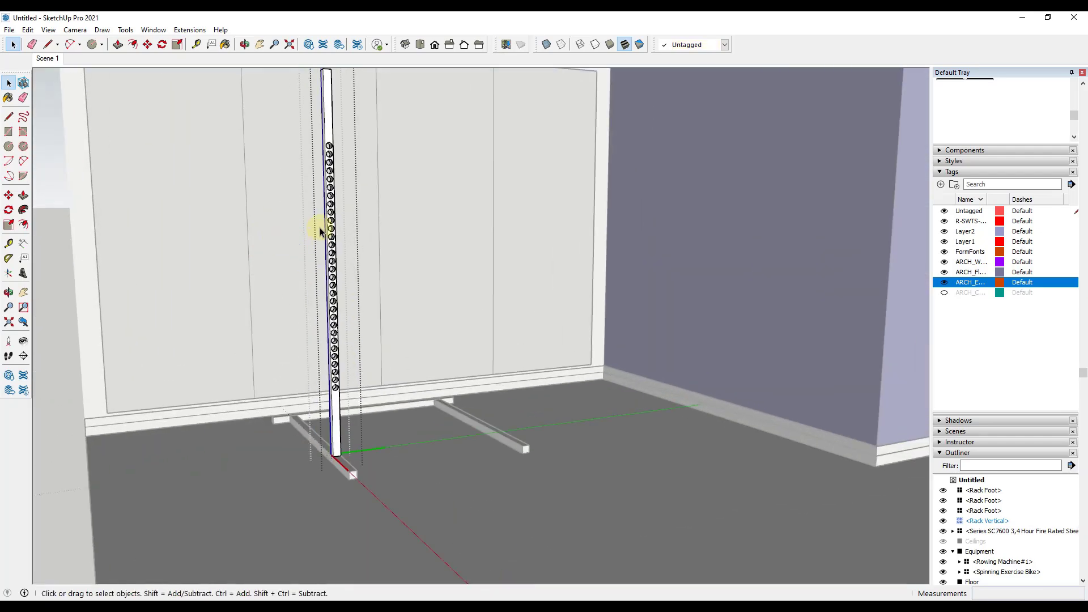
scroll(331, 140, "up", 2)
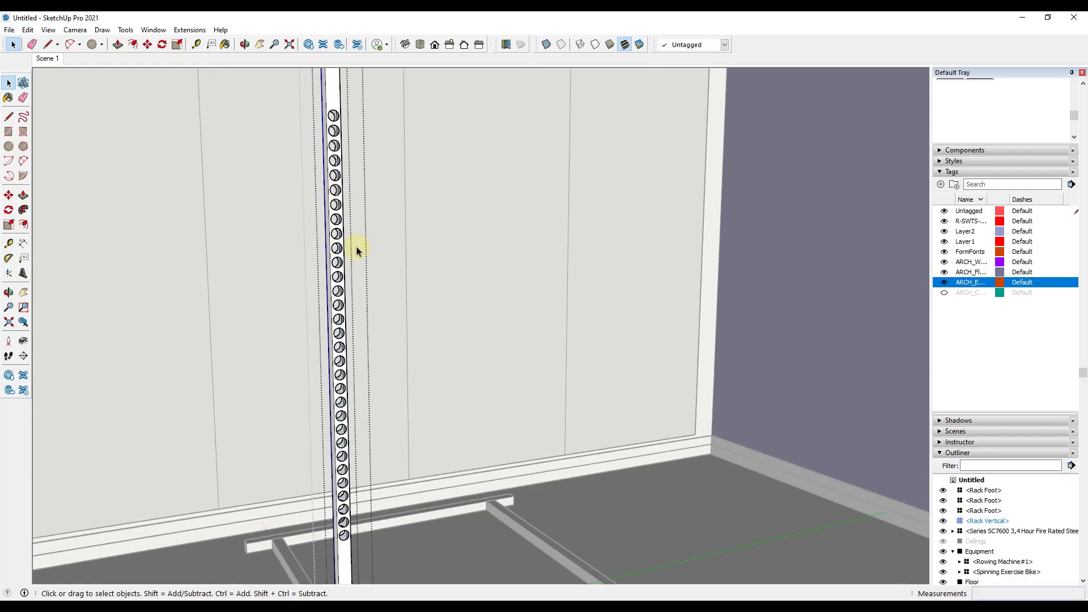
scroll(458, 529, "down", 5)
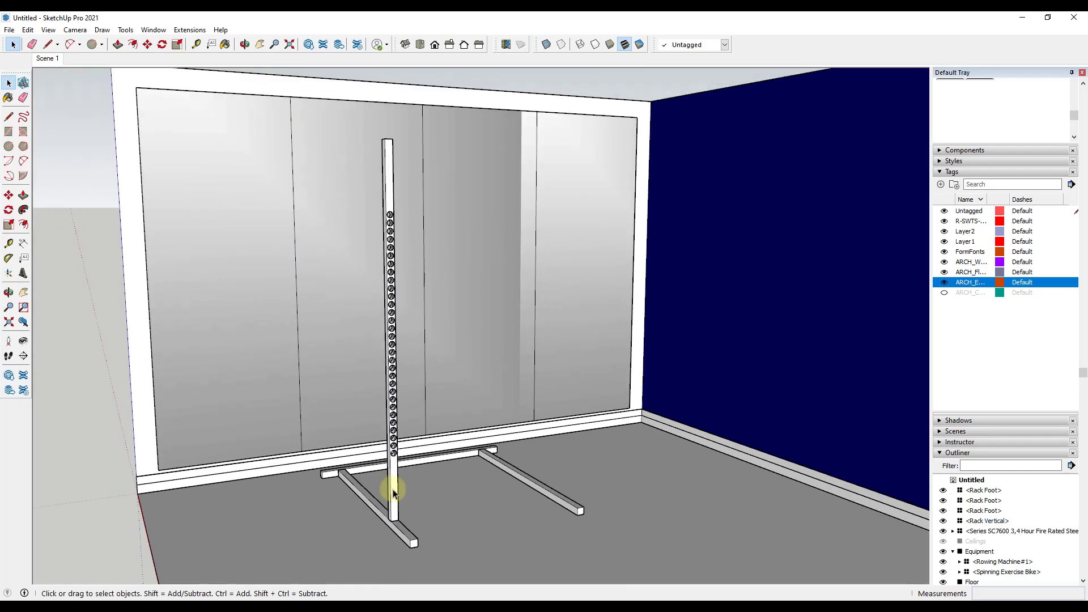
Step: Reopen the post, draw a line 3/8" above its base across the front face, and pull the strip out as a base flange
left_click(393, 492)
scroll(397, 507, "up", 3)
scroll(396, 536, "up", 1)
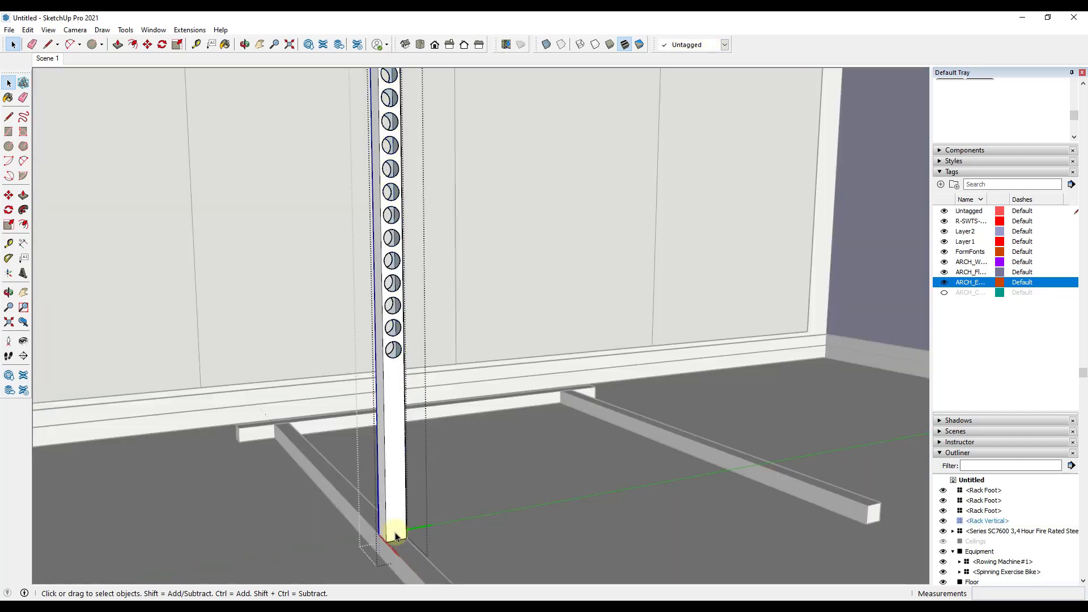
scroll(395, 536, "up", 3)
key("l")
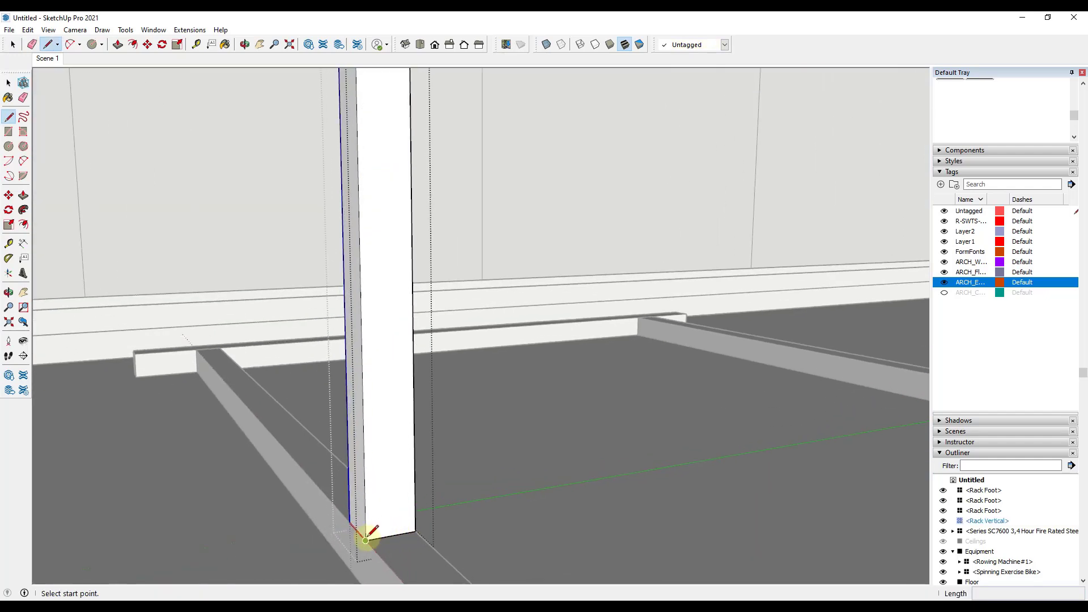
left_click(366, 539)
key("Escape")
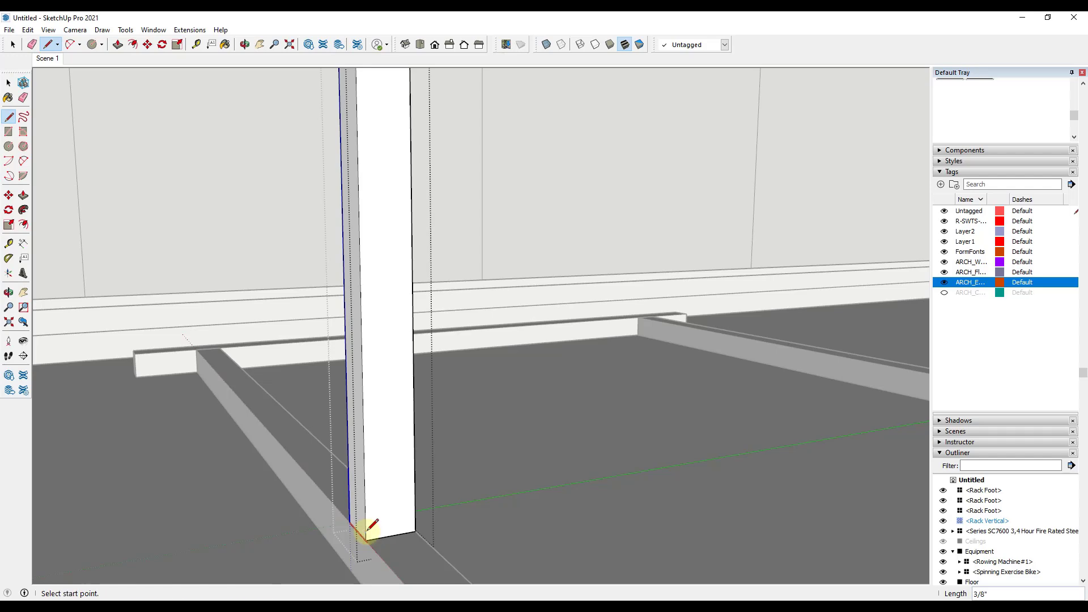
middle_click_drag(418, 553, 908, 542)
key("p")
key("space")
scroll(558, 481, "down", 3)
scroll(491, 554, "up", 2)
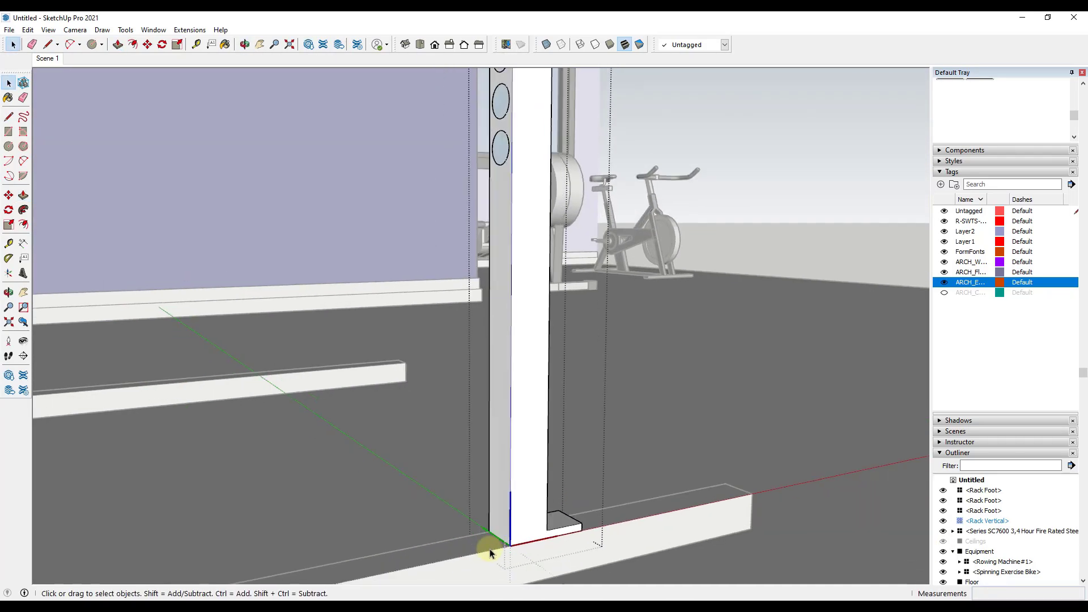
Step: Draw a matching line 3/8" above the base on the rear face and pull the strip out 2 1/2" as a second flange
key("l")
left_click(515, 543)
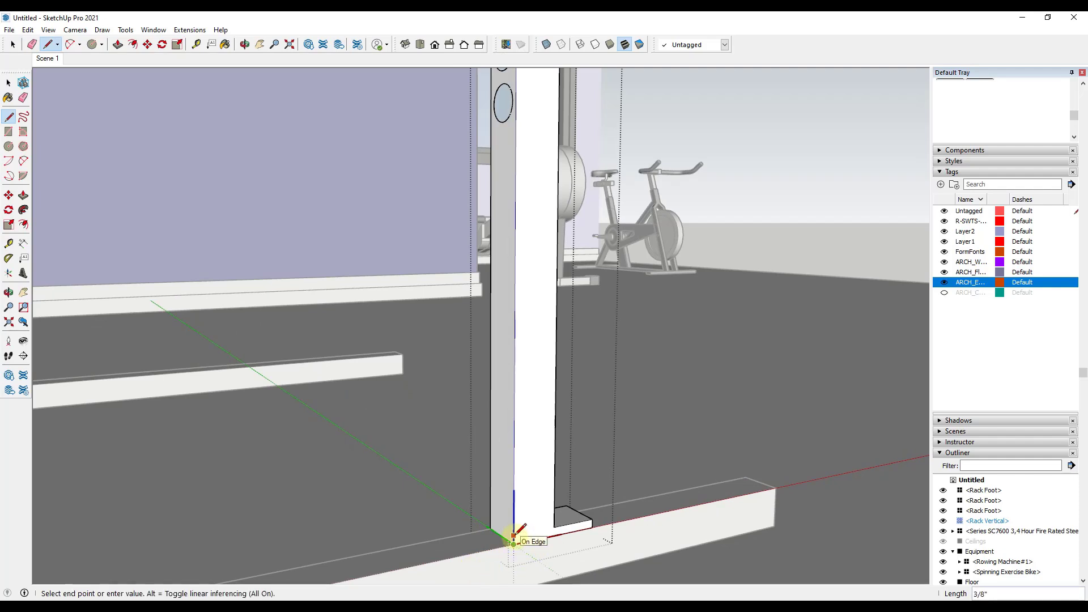
left_click(491, 520)
key("space")
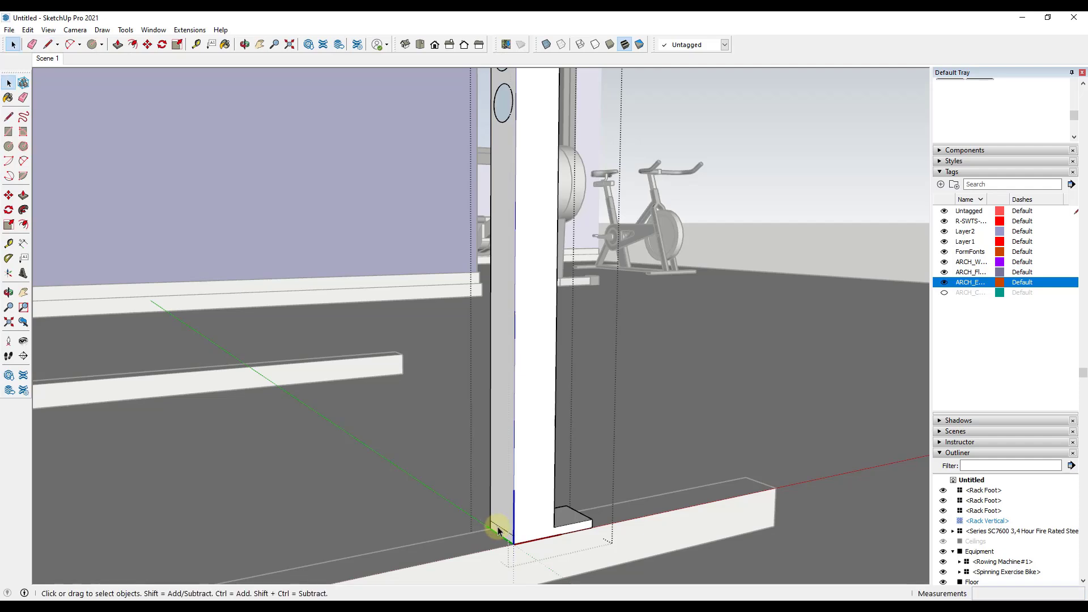
key("p")
left_click_drag(497, 527, 445, 551)
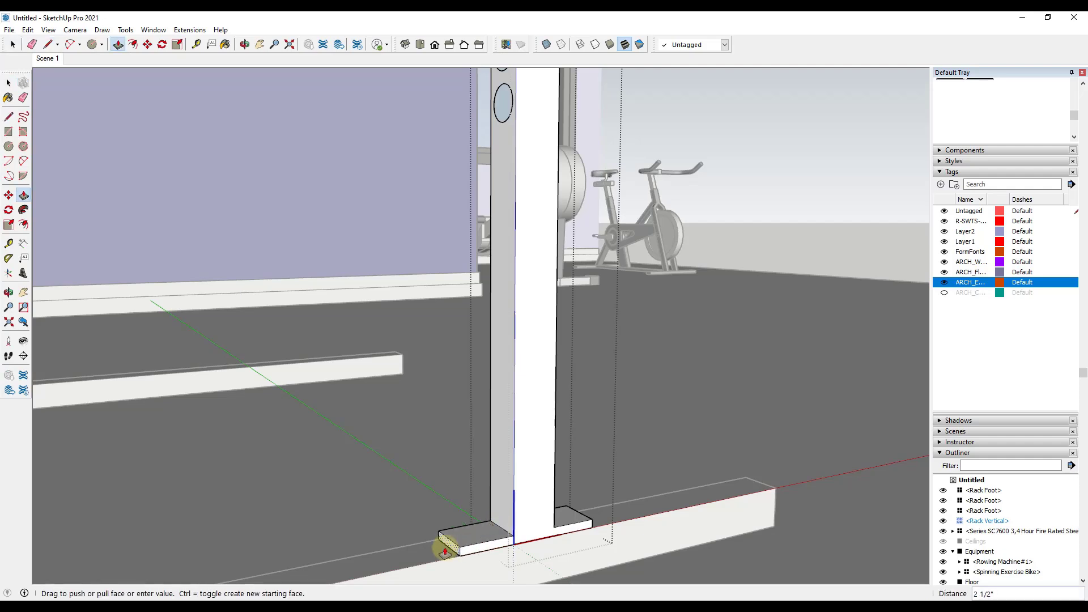
key("Return")
key("space")
scroll(447, 448, "down", 6)
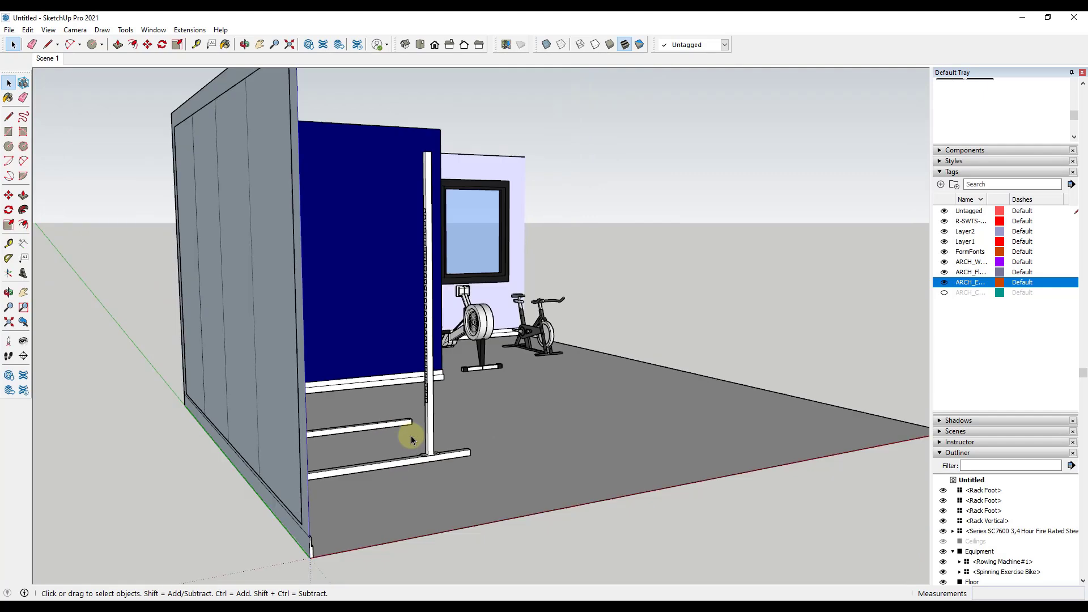
Step: Copy the perforated rack post 4' across from its foot onto the opposite foot
middle_click_drag(410, 435, 213, 296)
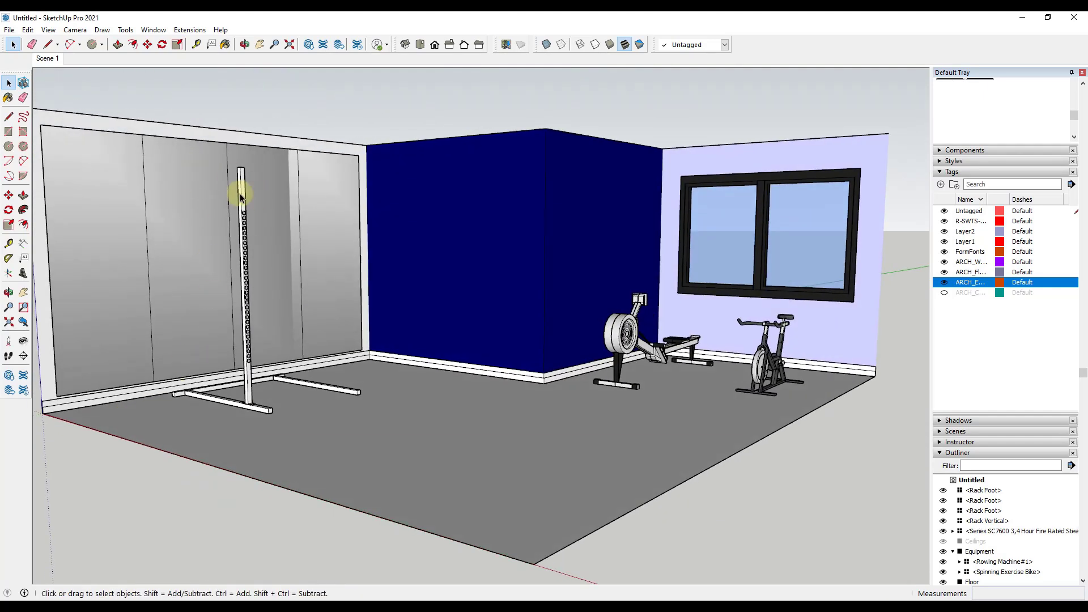
left_click(246, 395)
scroll(170, 437, "up", 8)
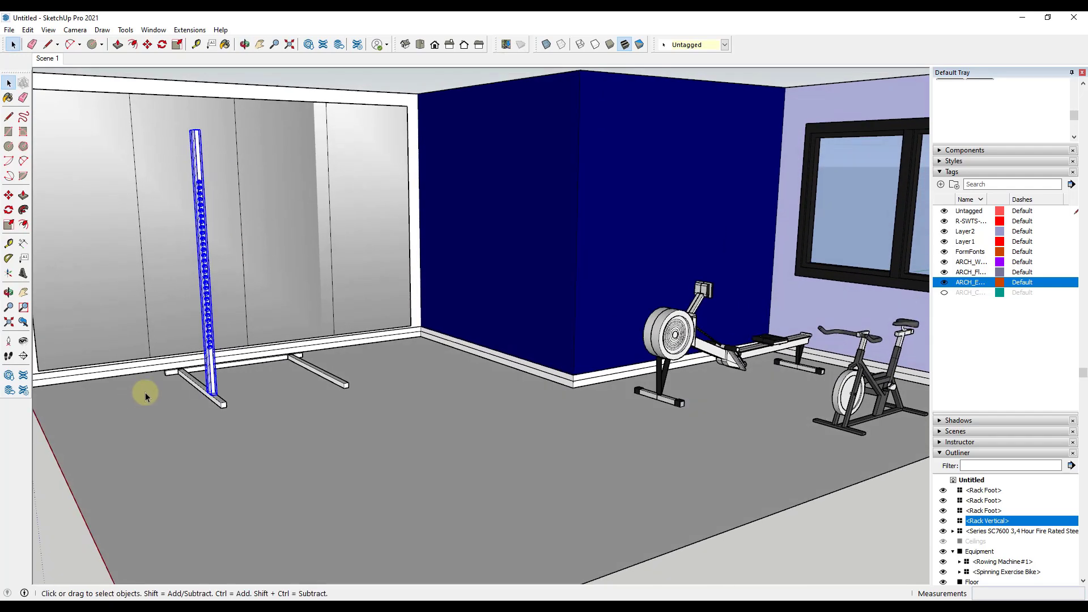
scroll(267, 405, "up", 6)
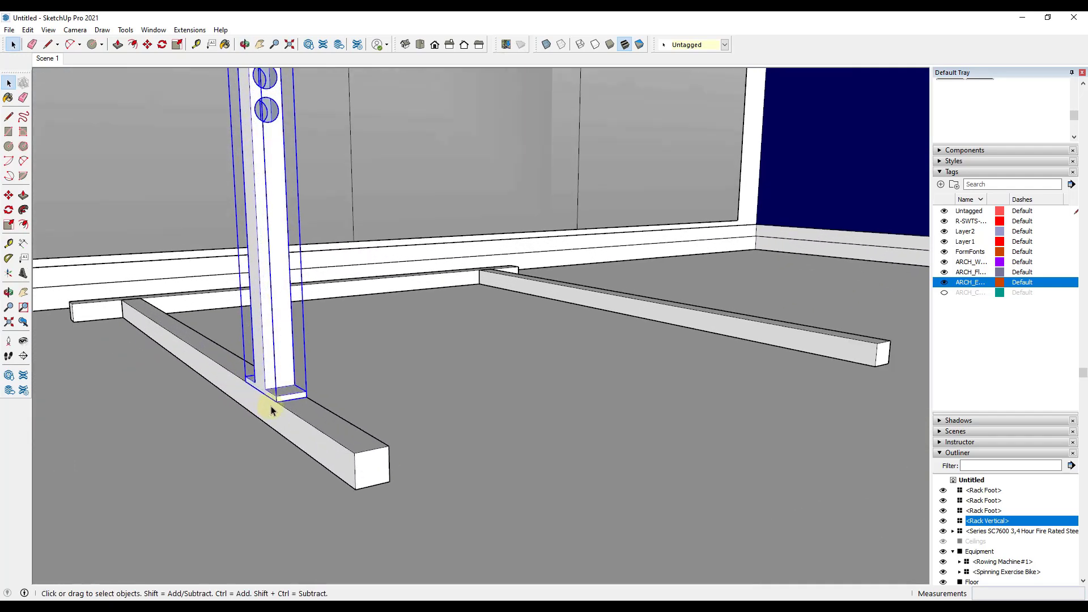
key("m")
left_click(277, 403)
key("ctrl")
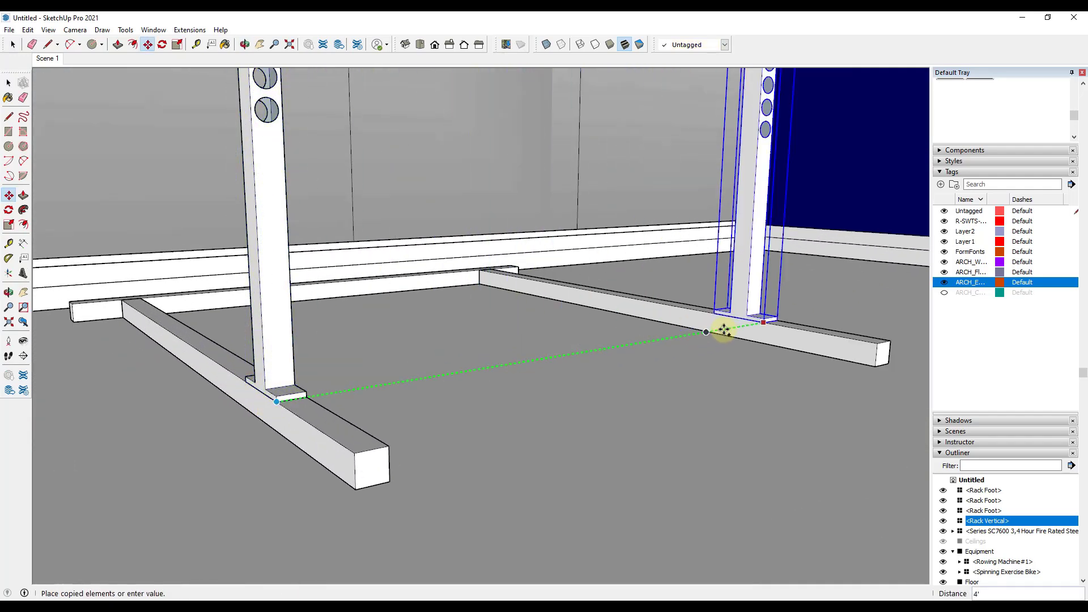
left_click(744, 326)
key("space")
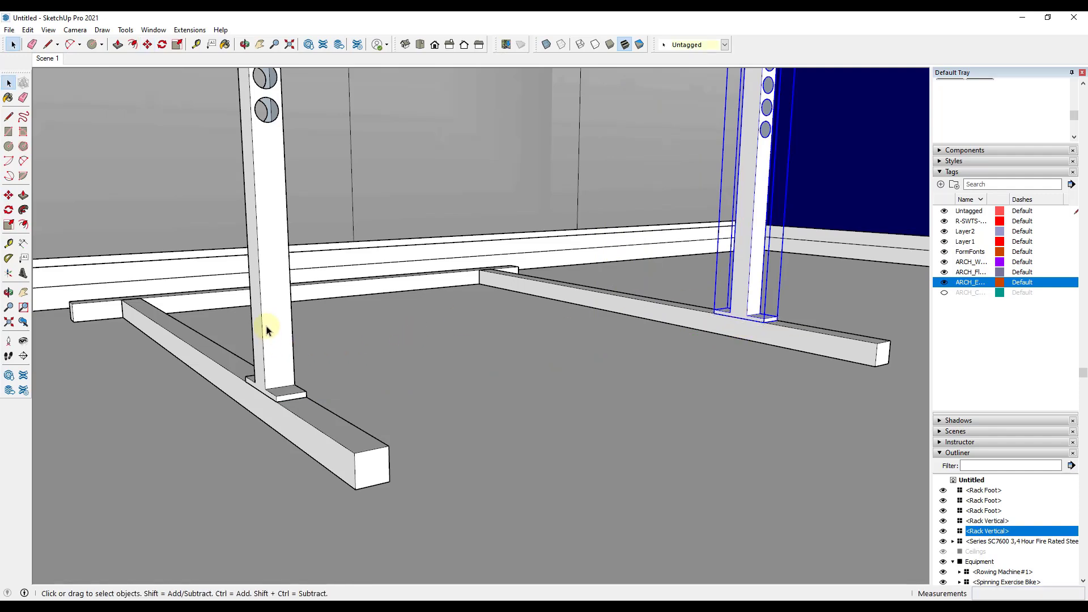
Step: Select both front posts and copy them about 2' 7 5/8" back along the feet as the rear pair
left_click(272, 323, "shift")
key("m")
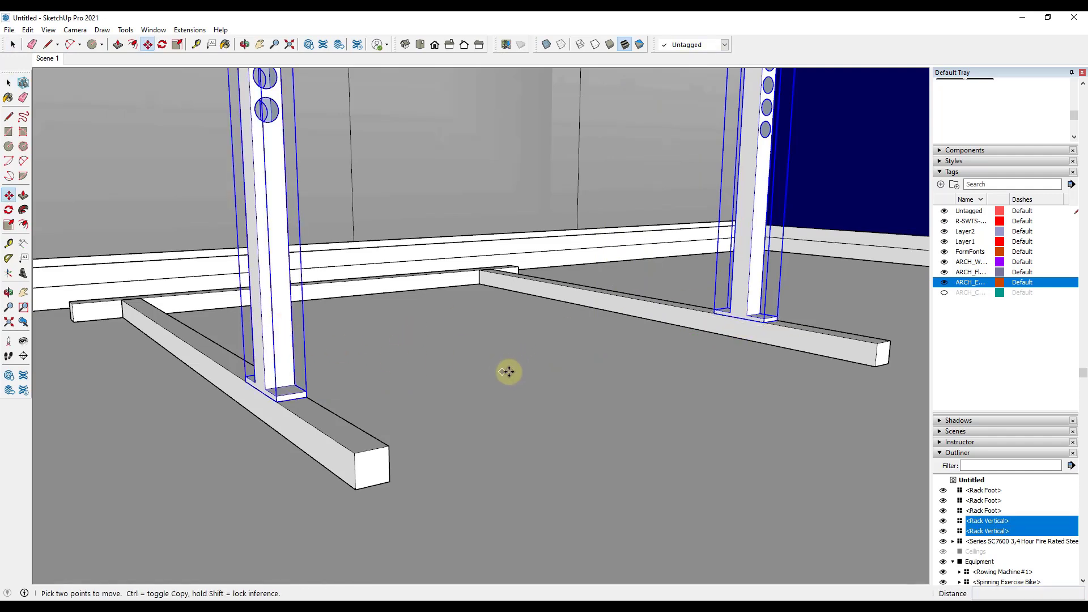
left_click(277, 404)
key("ctrl")
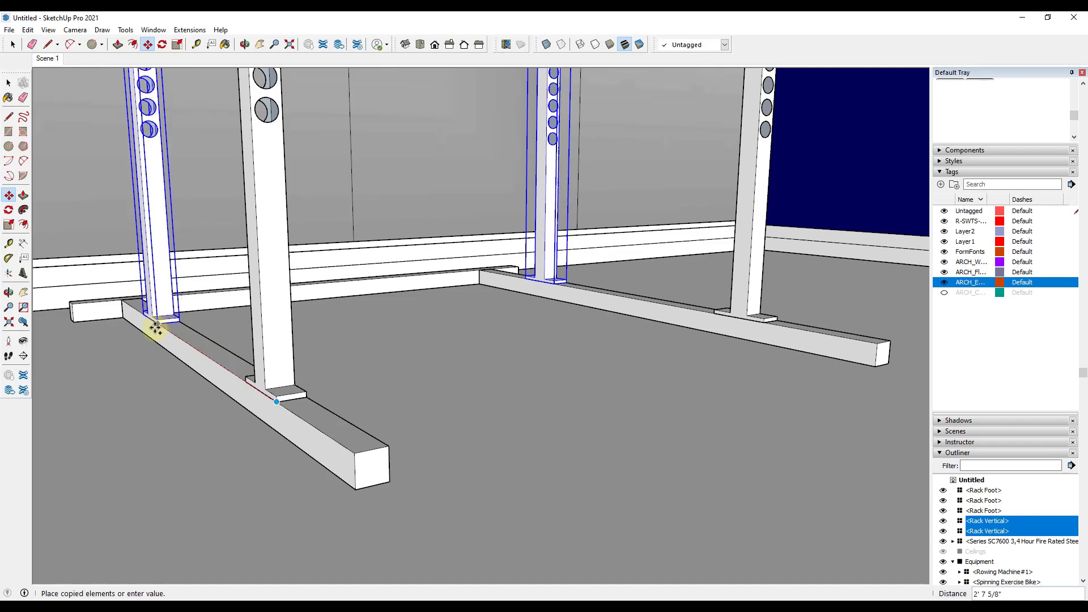
left_click(155, 329)
scroll(238, 412, "down", 10)
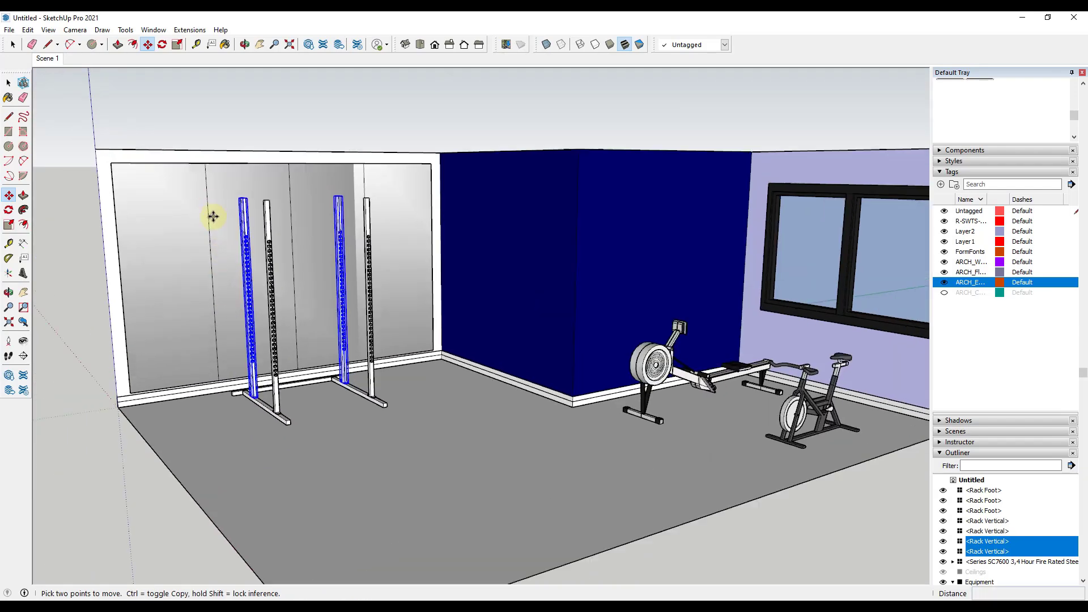
scroll(212, 216, "up", 4)
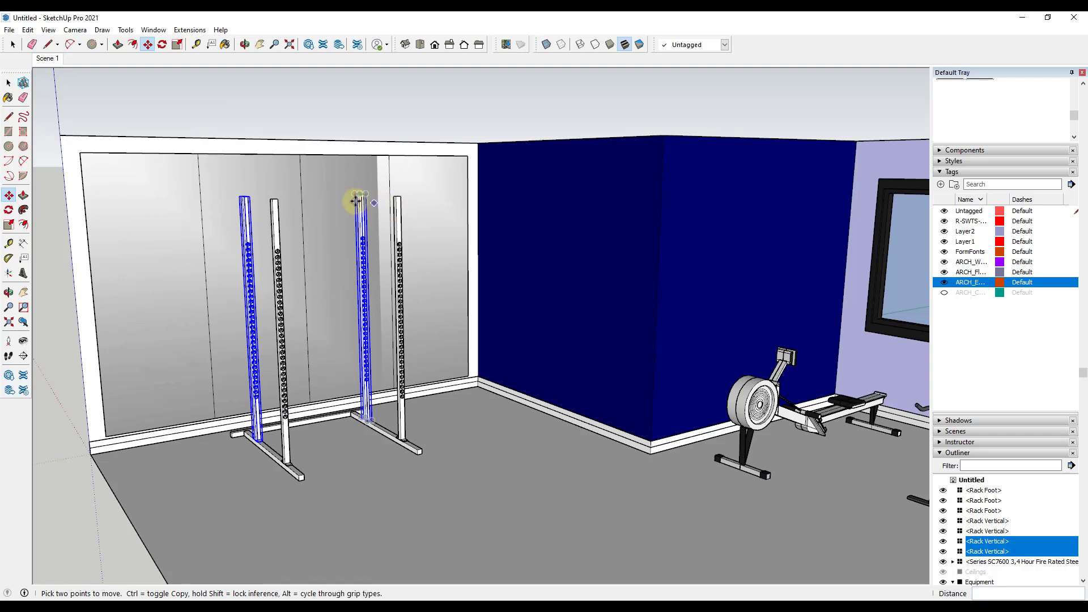
key("space")
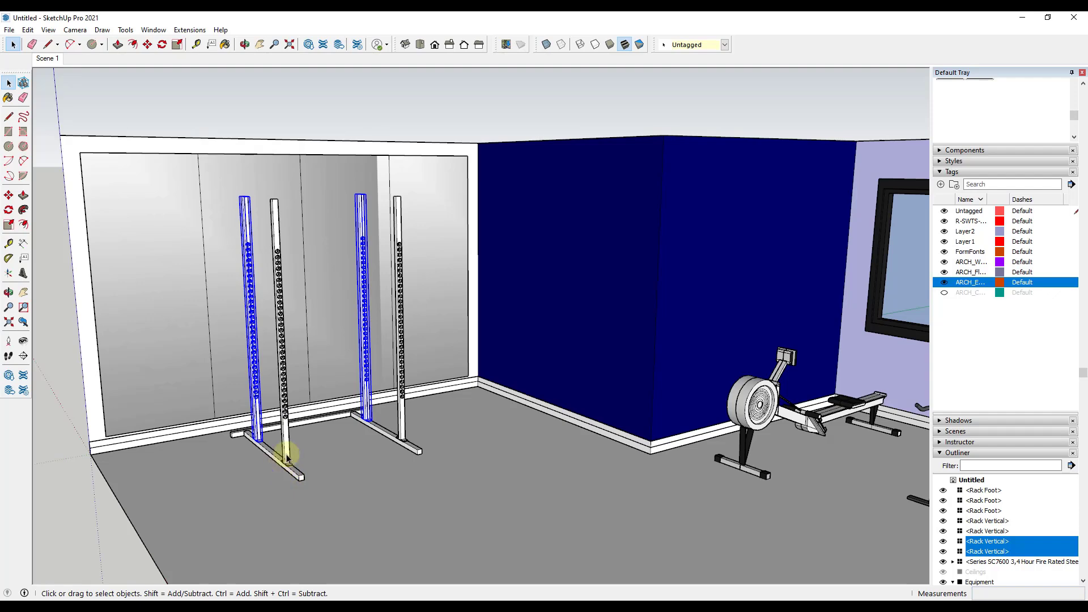
middle_click(246, 213)
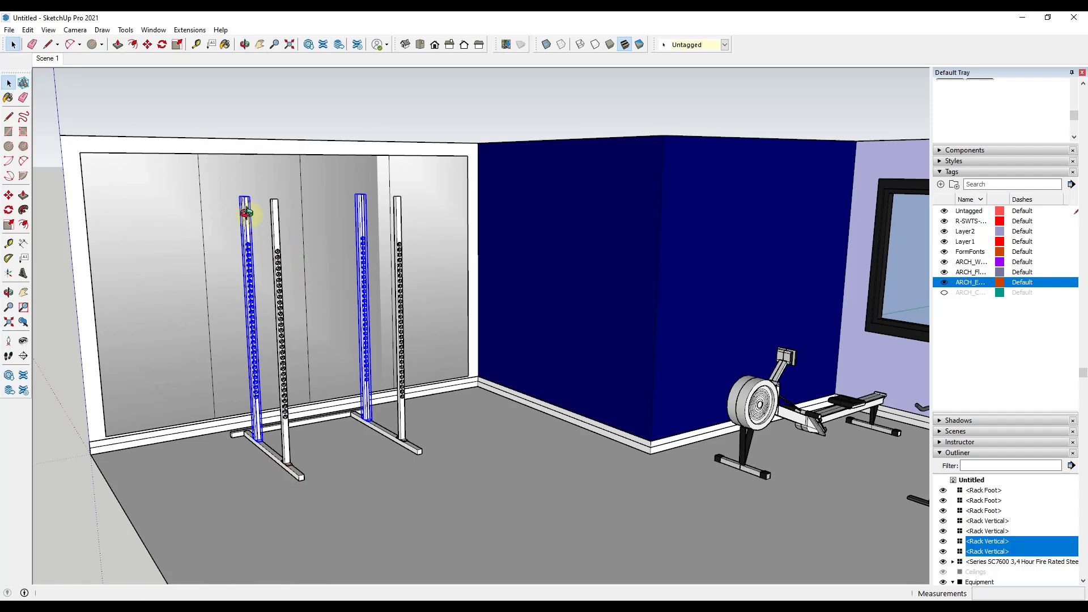
key("space")
scroll(545, 277, "down", 3)
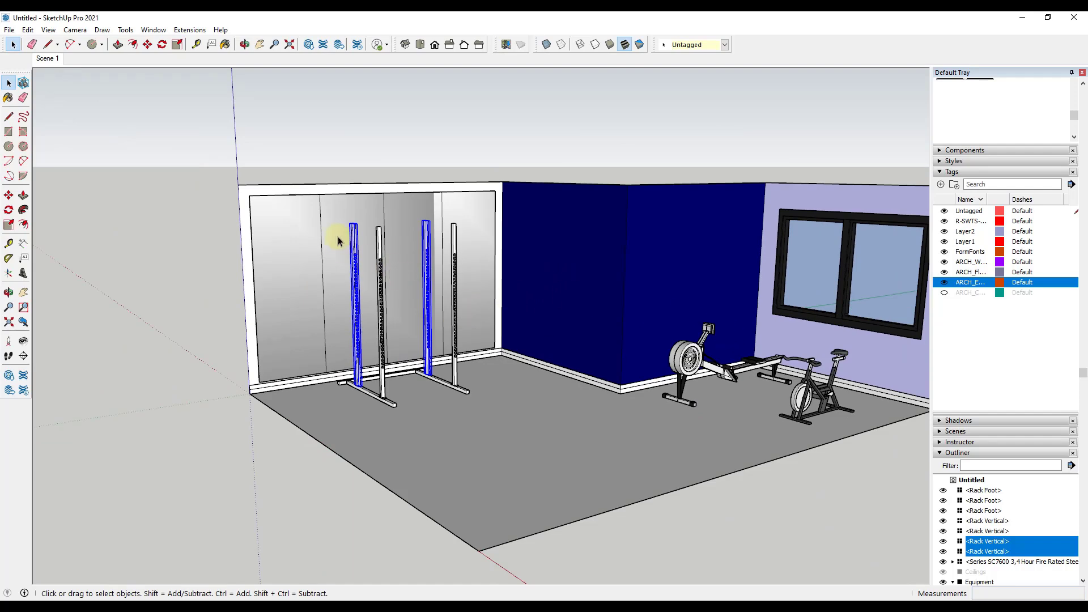
Step: Make the crossbar between two posts a Rack Top Support component and copy its end profile 2' 5 1/4" to the other end
scroll(338, 241, "up", 5)
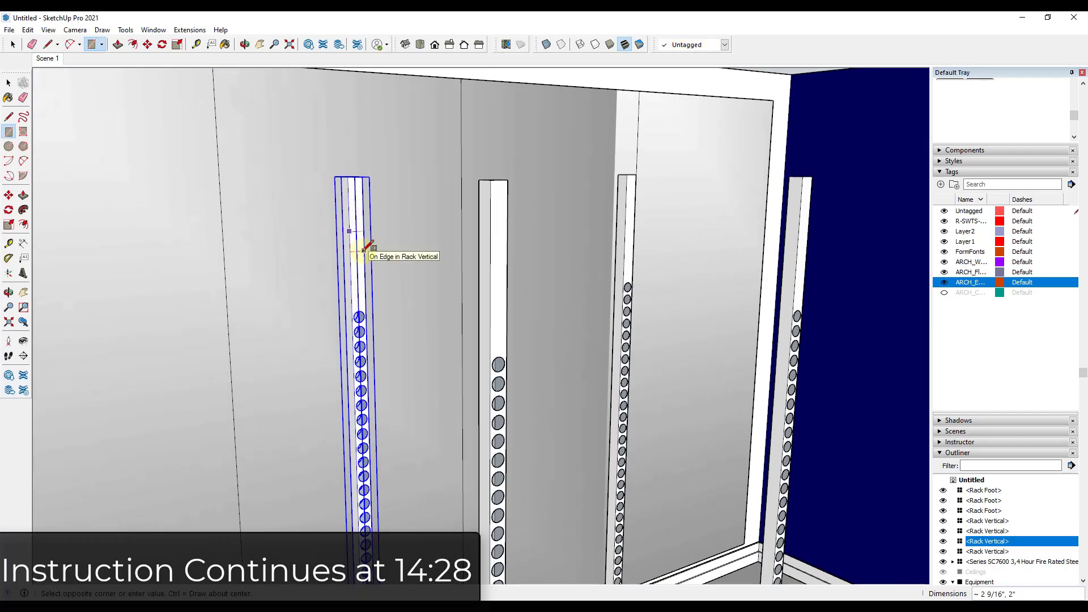
right_click(445, 255)
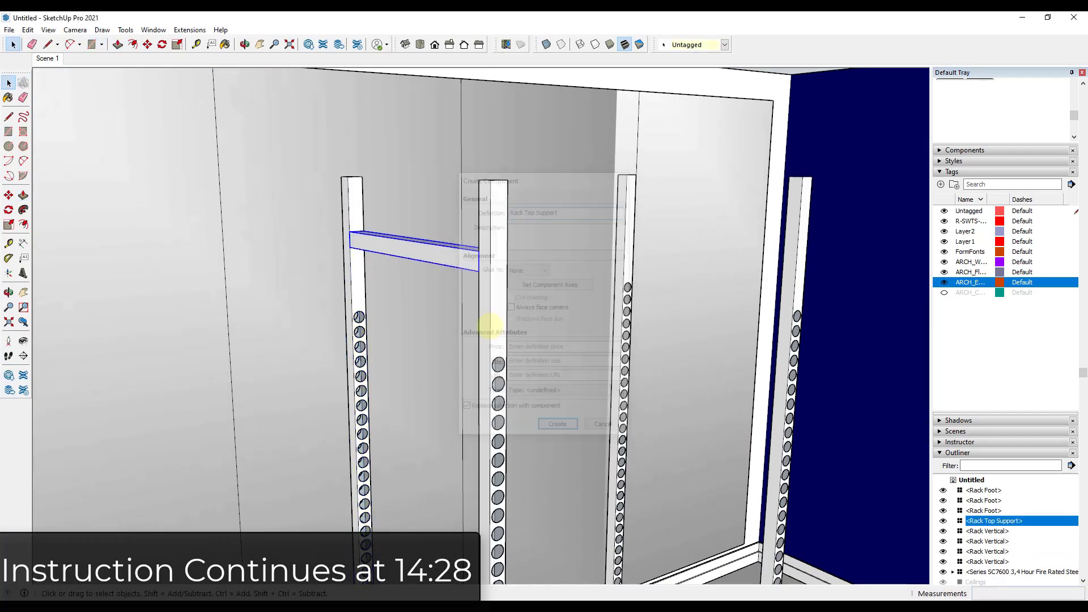
scroll(389, 243, "up", 3)
scroll(315, 249, "up", 2)
left_click(316, 250)
scroll(577, 325, "down", 5)
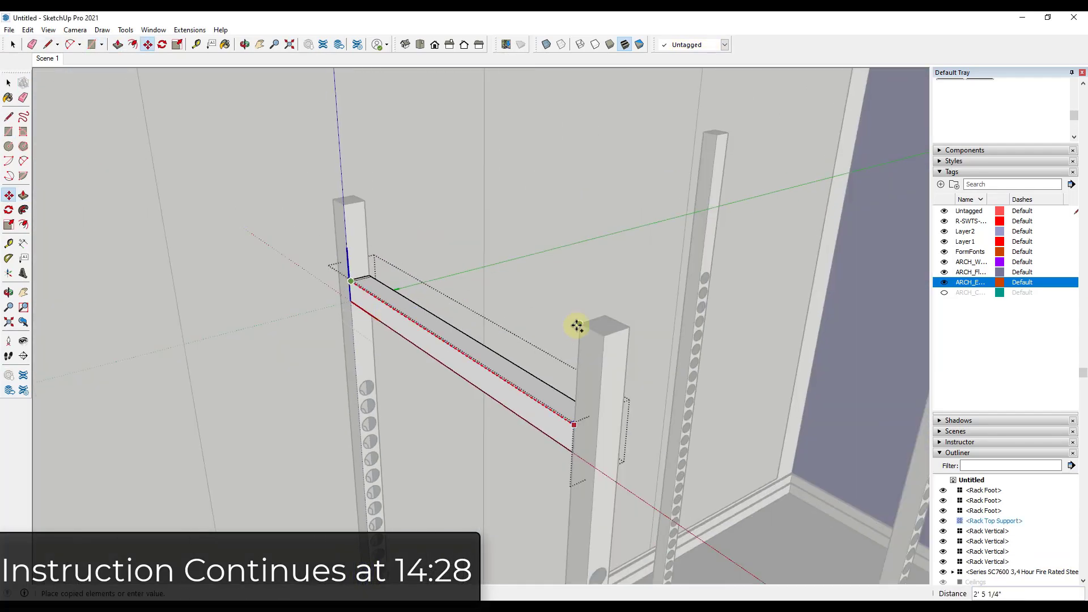
left_click(577, 326)
key("p")
Step: Copy the flanged Rack Top Support across to the opposite pair of posts
key("m")
left_click(256, 284)
left_click(542, 230)
scroll(715, 316, "up", 4)
Step: Model a round pull-up bar between the posts and draw a vertical line about 3/8" long above its end
key("c")
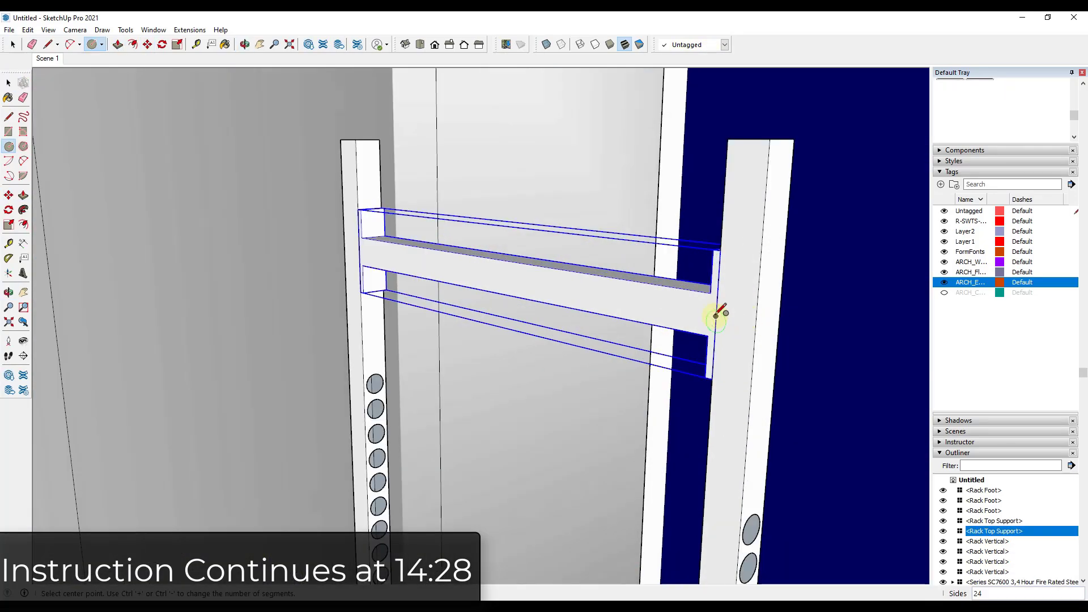
scroll(717, 314, "down", 2)
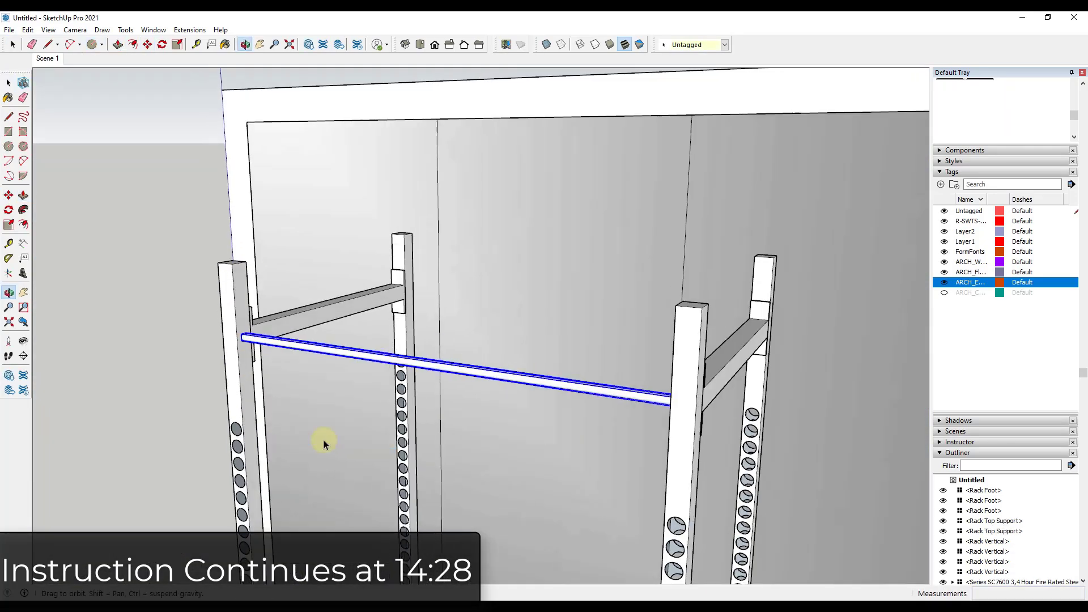
scroll(323, 439, "up", 5)
key("l")
left_click(263, 310)
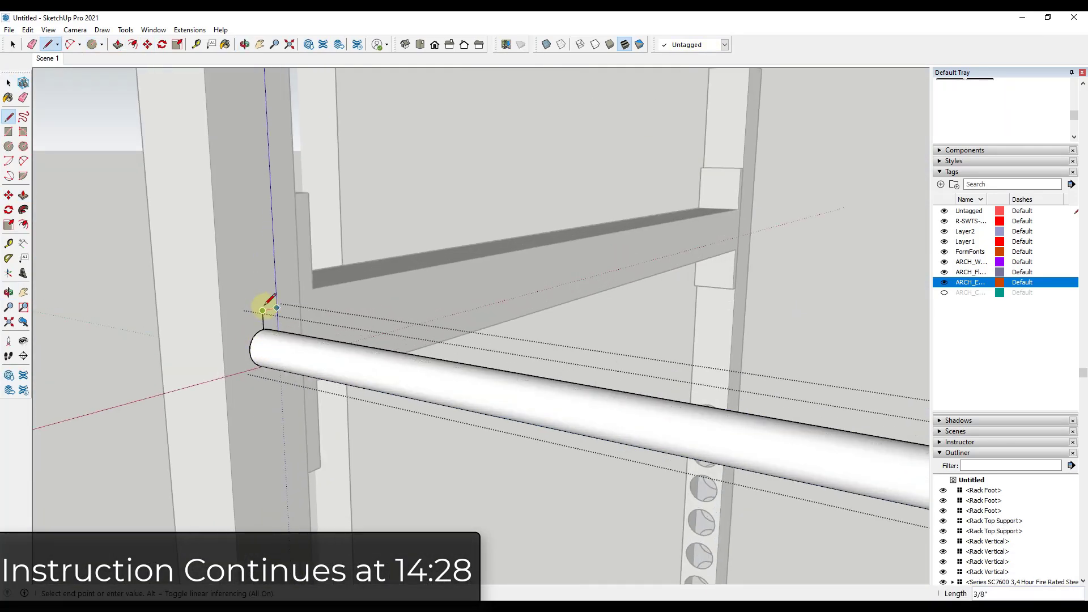
key("Escape")
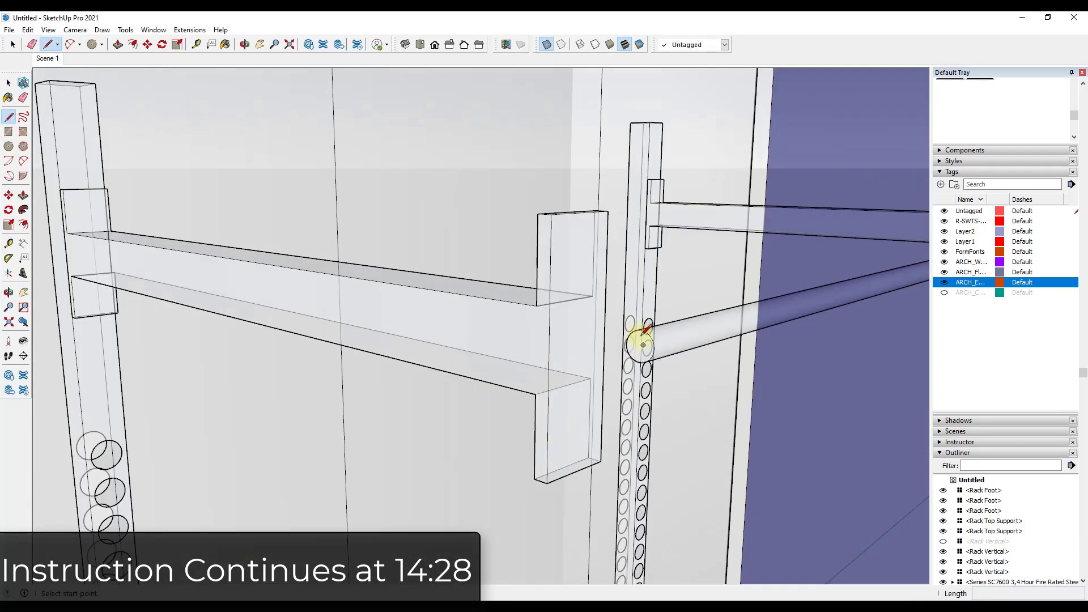
Step: Unhide all hidden rack parts and outline a rectangular plate face around the pull-up bar's end
scroll(643, 343, "up", 3)
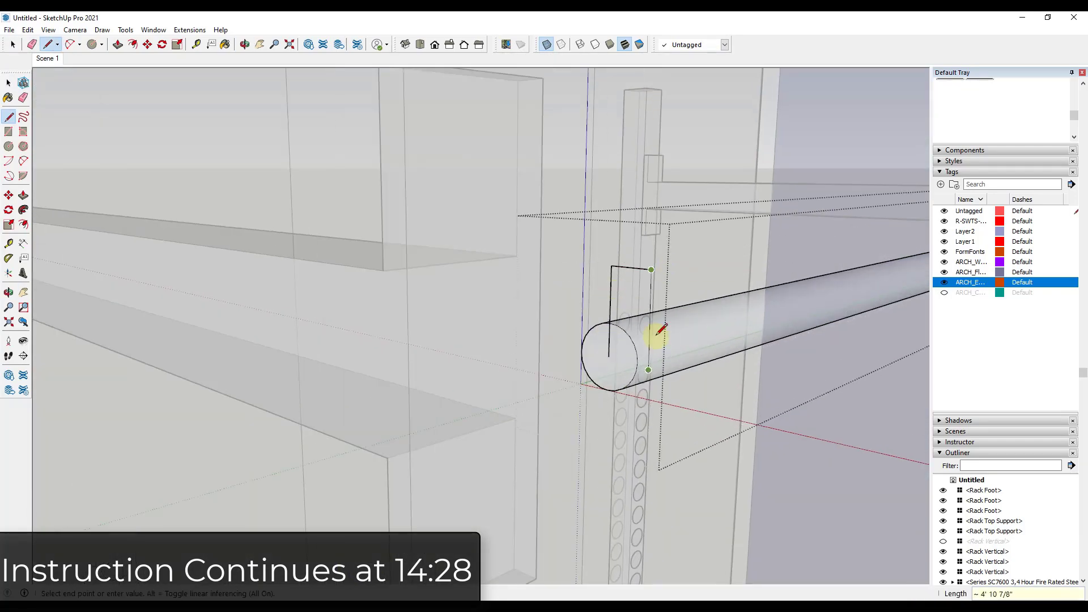
scroll(652, 333, "down", 1)
left_click(27, 29)
mouse_move(73, 203)
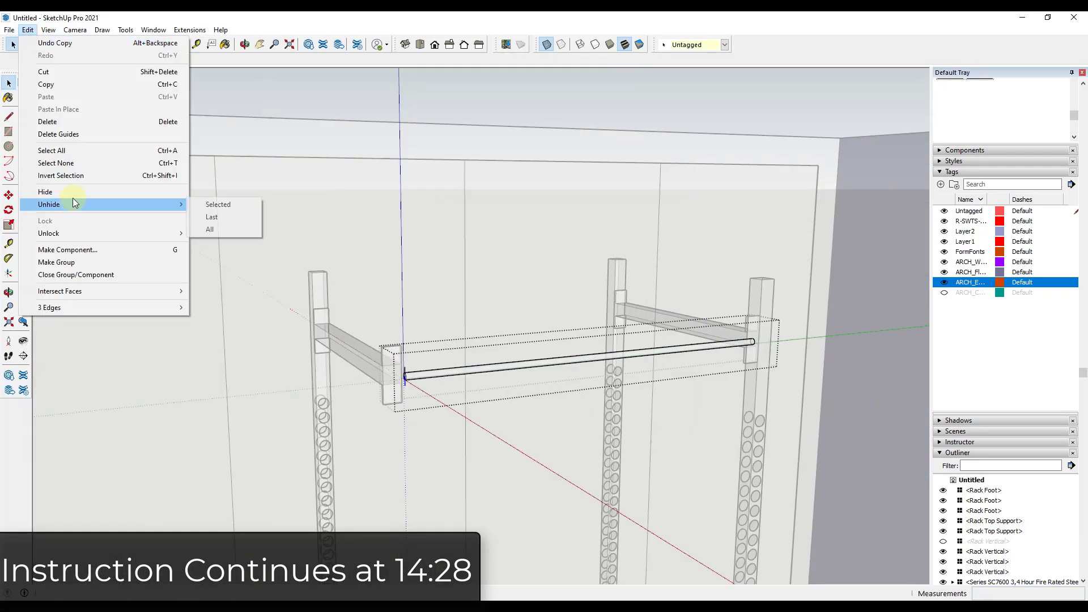
left_click(209, 229)
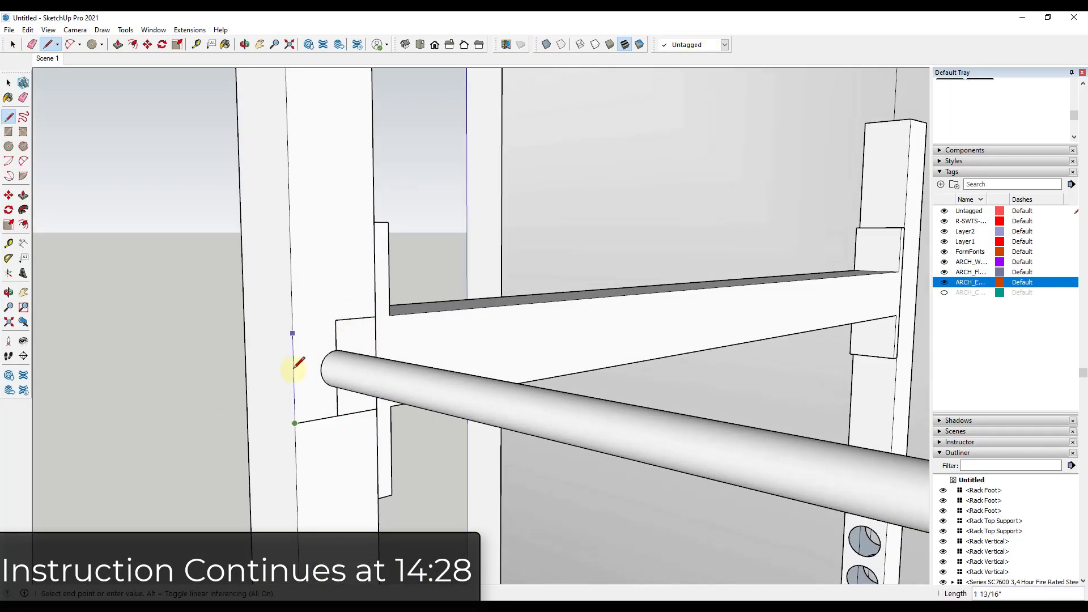
left_click(293, 325)
left_click(336, 320)
key("space")
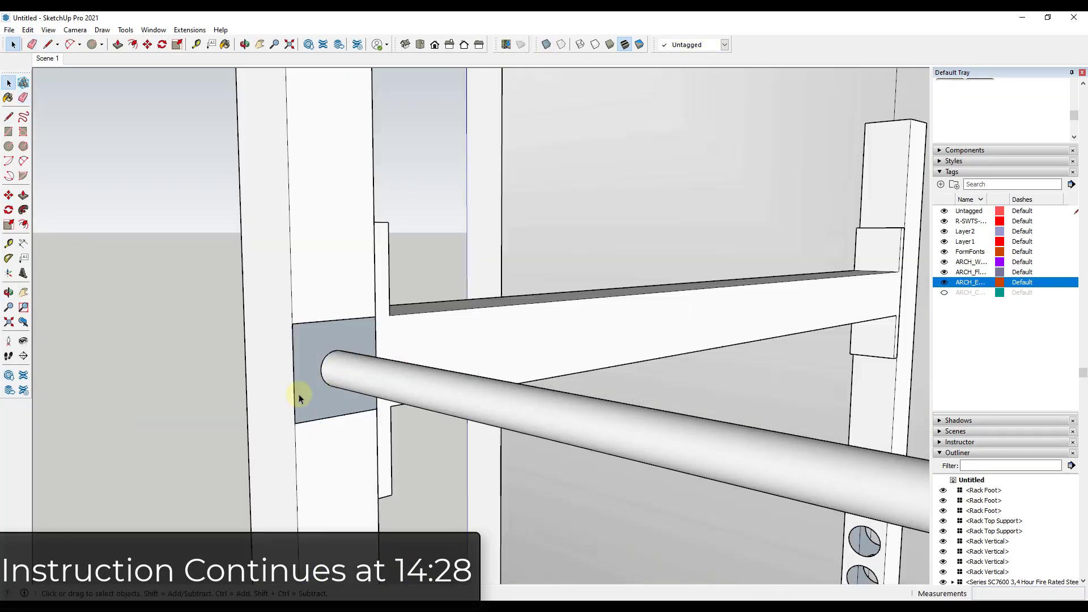
Step: Paste the plate face in place inside the pull-up bar component and pull its upper and lower edges out 1"
left_click(28, 29)
left_click(57, 108)
key("p")
middle_click_drag(297, 278, 323, 227)
left_click_drag(328, 426, 318, 476)
middle_click_drag(319, 187, 299, 243)
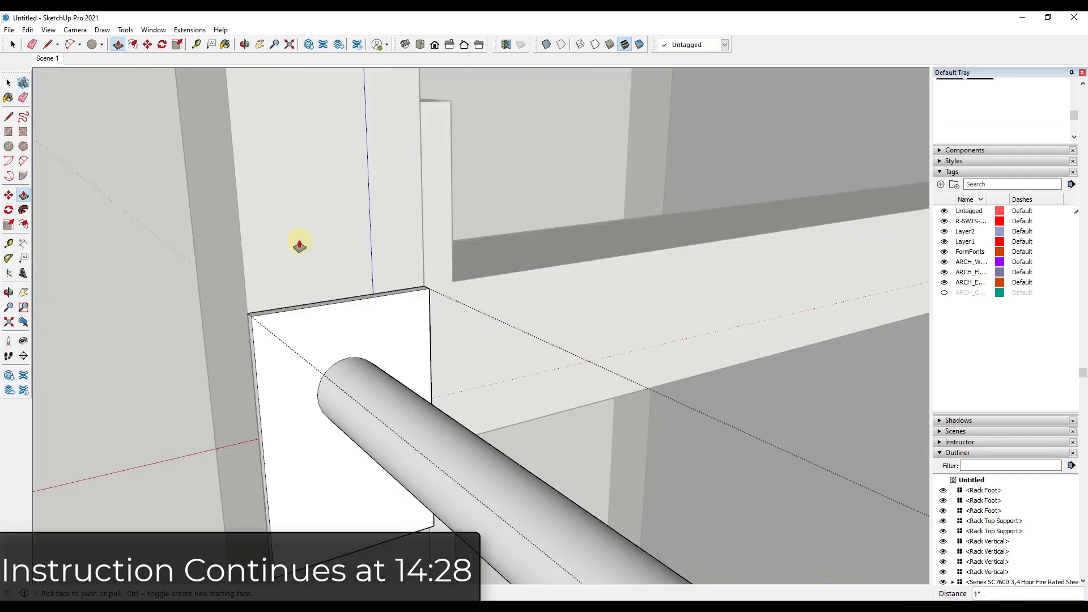
Step: Select the pull-up bar and start a copy of it from the upper corner of the neighbouring post
key("space")
scroll(342, 318, "down", 3)
double_click(342, 318)
key("m")
key("space")
left_click(733, 372)
key("m")
middle_click_drag(735, 394, 726, 397)
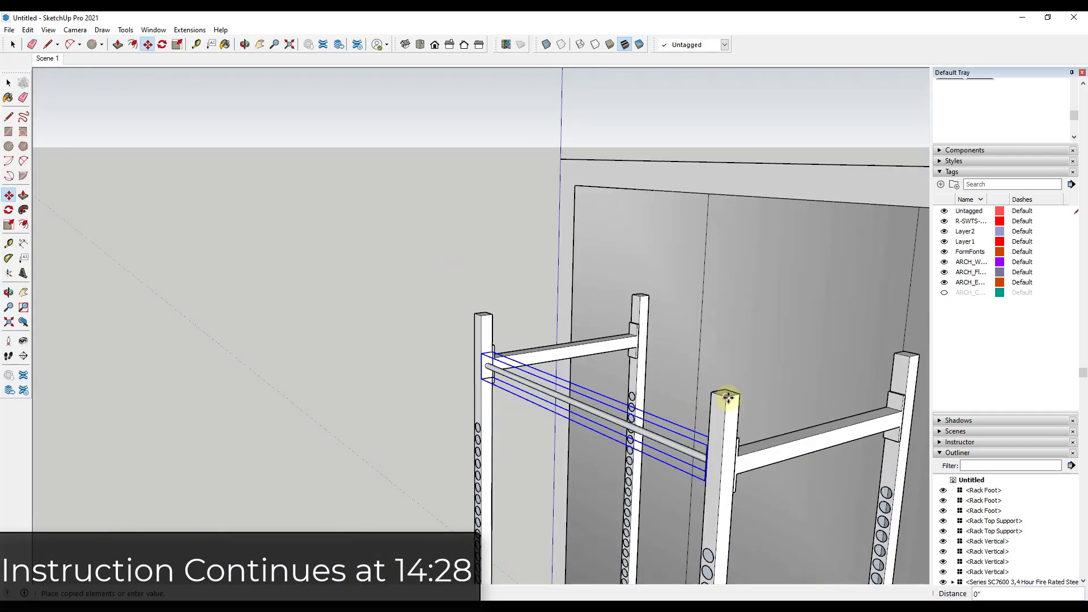
key("space")
Step: Open the pull-up bar component and draw a circle on the face of its end plate
scroll(502, 391, "up", 8)
double_click(503, 391)
middle_click_drag(503, 398, 570, 386)
key("l")
key("c")
left_click(471, 340)
left_click(437, 345)
key("space")
scroll(437, 345, "up", 3)
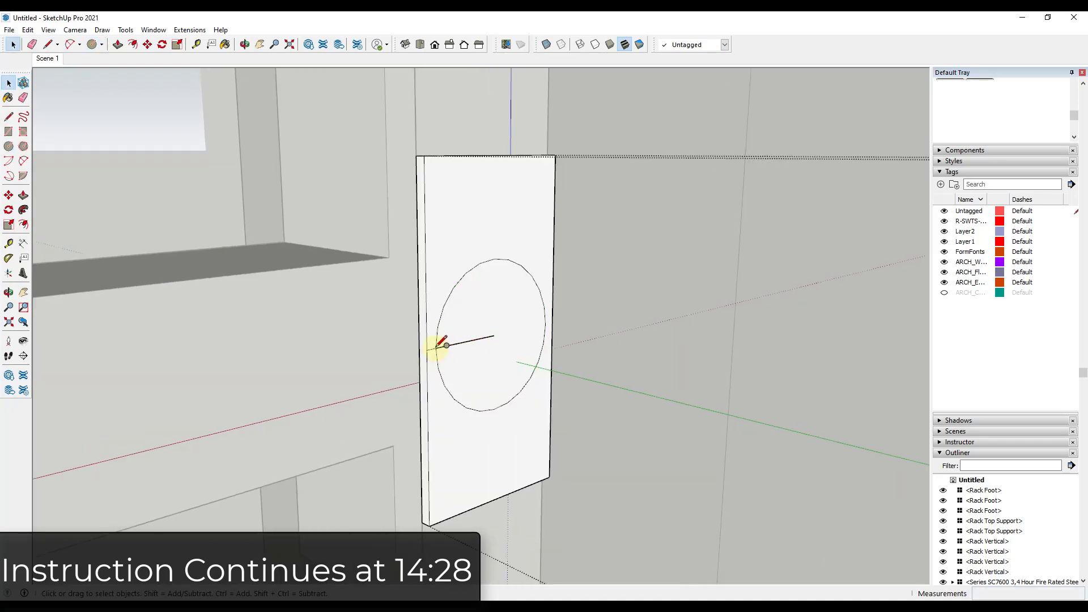
Step: Examine the size and spacing of the holes on the rack's nearest vertical post
scroll(687, 344, "down", 10)
middle_click_drag(688, 345, 569, 357)
scroll(539, 400, "up", 10)
scroll(541, 394, "down", 5)
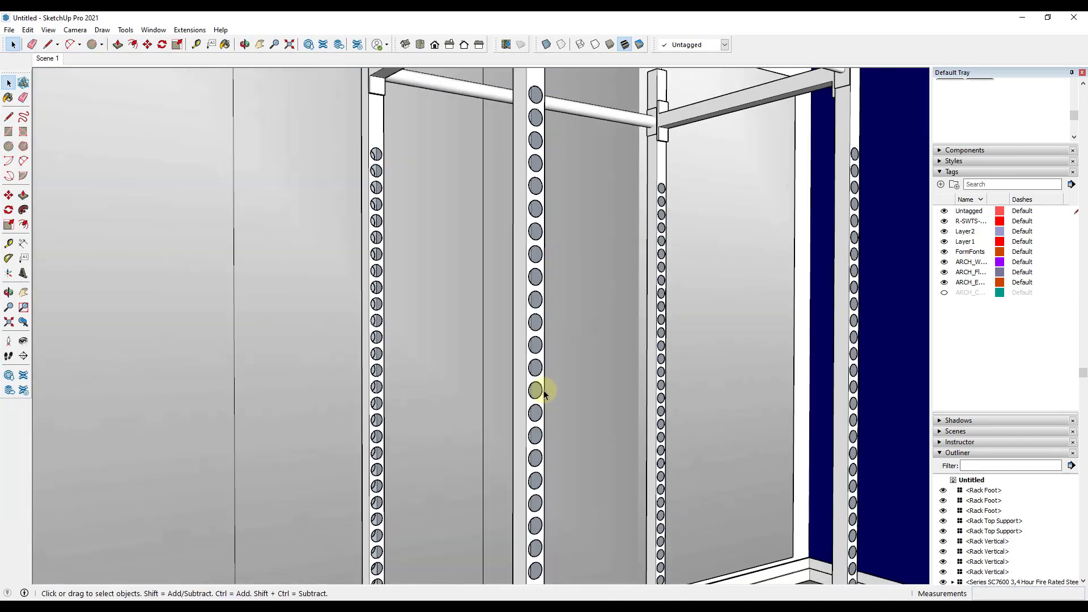
key("c")
scroll(539, 389, "up", 6)
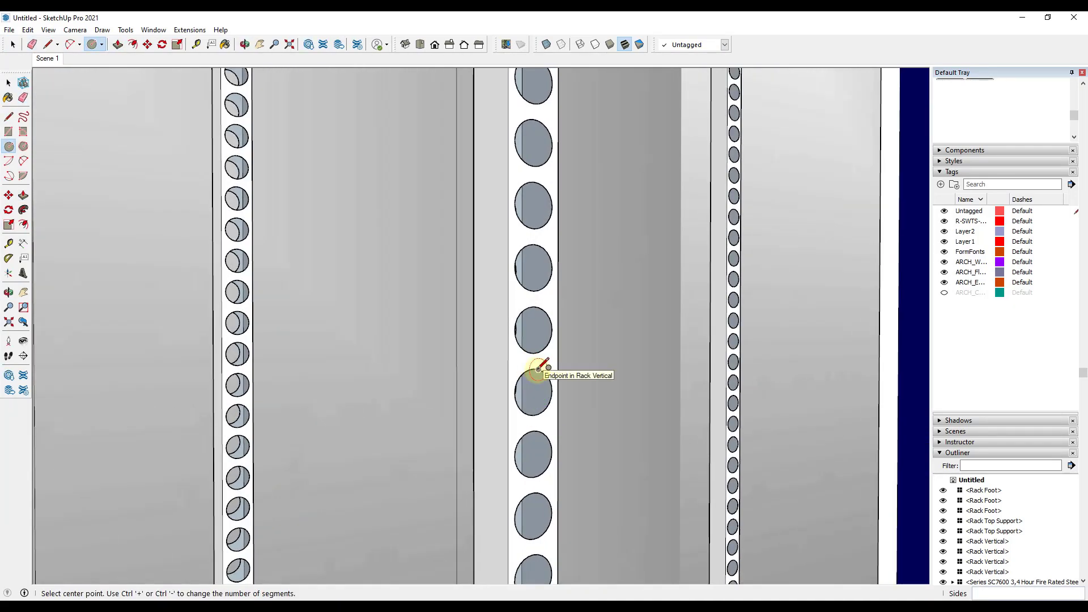
scroll(535, 369, "up", 2)
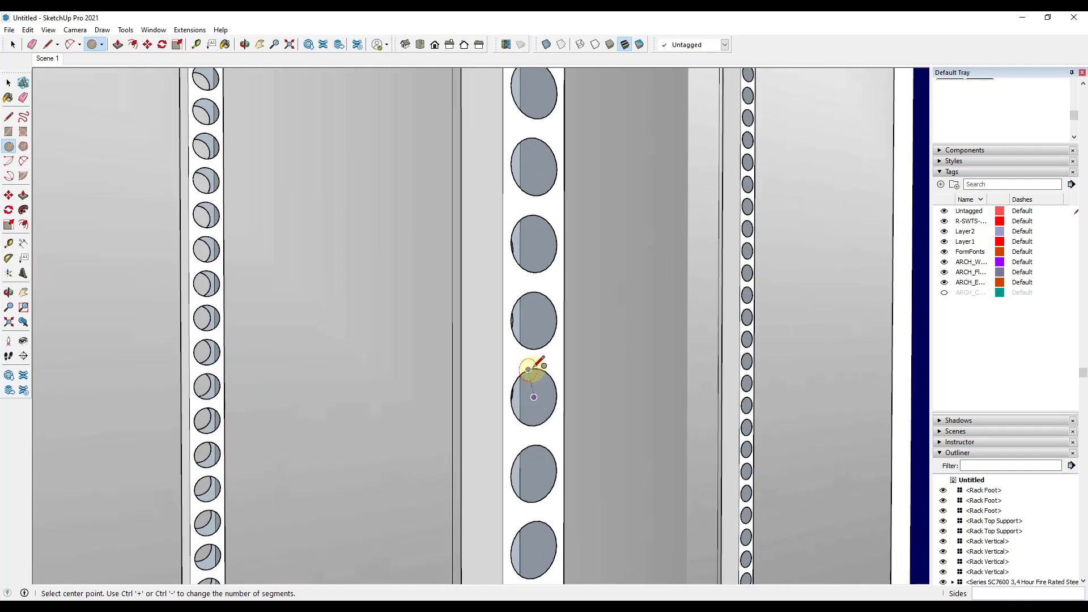
key("space")
left_click(519, 374)
scroll(534, 383, "down", 1)
key("c")
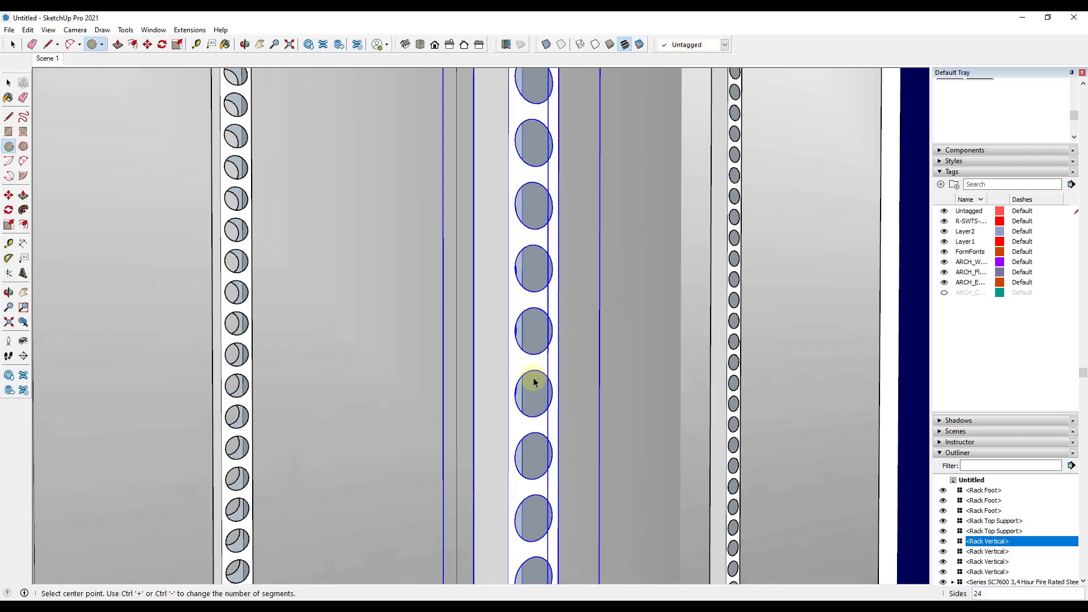
key("space")
Step: Draw a trial vertical line about 1 1/2" long across the diameter of one post hole
key("l")
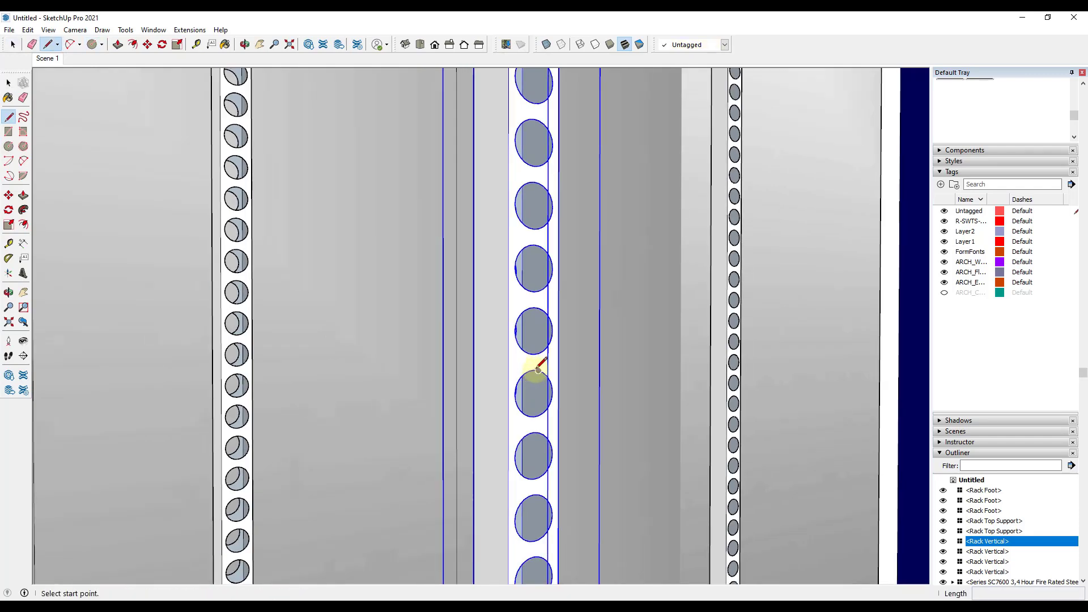
scroll(538, 370, "up", 4)
left_click(532, 371)
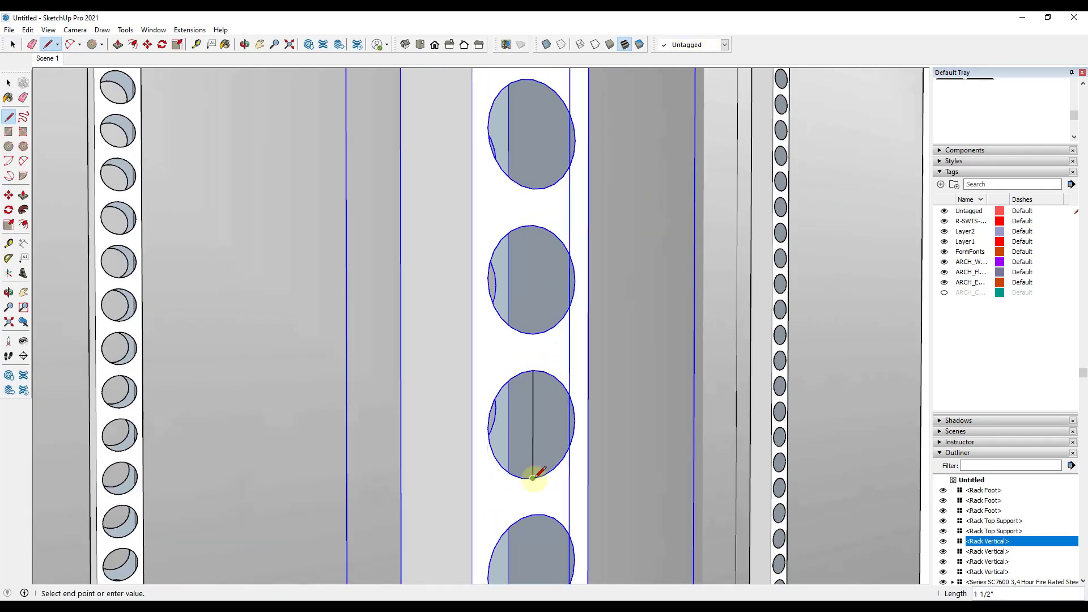
left_click(533, 478)
key("space")
key("c")
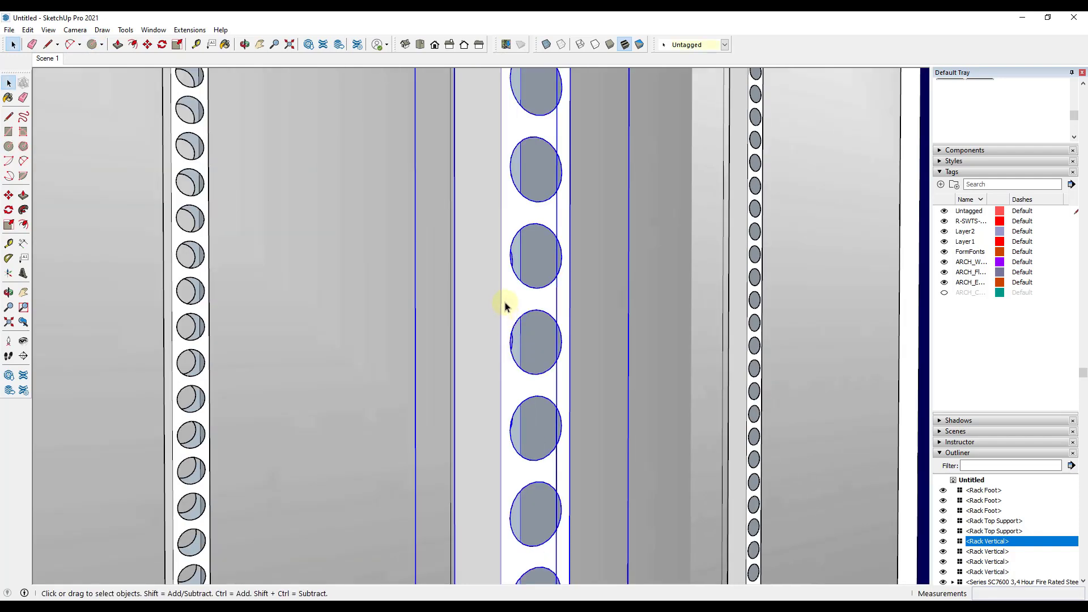
Step: Draw a trial horizontal line across the post's front face between two neighbouring holes
key("l")
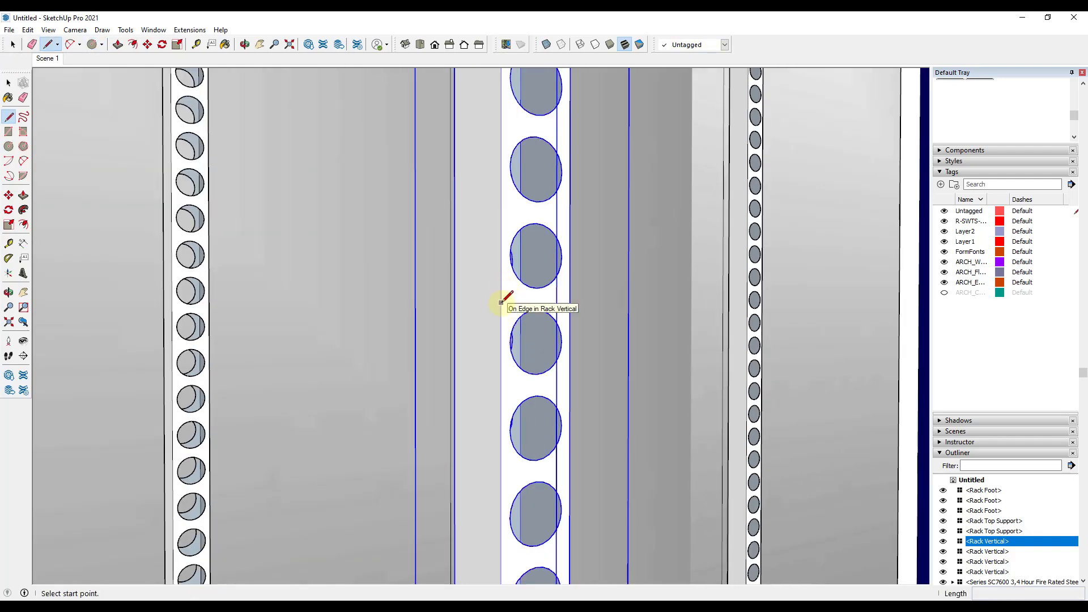
left_click(501, 302)
left_click(569, 304)
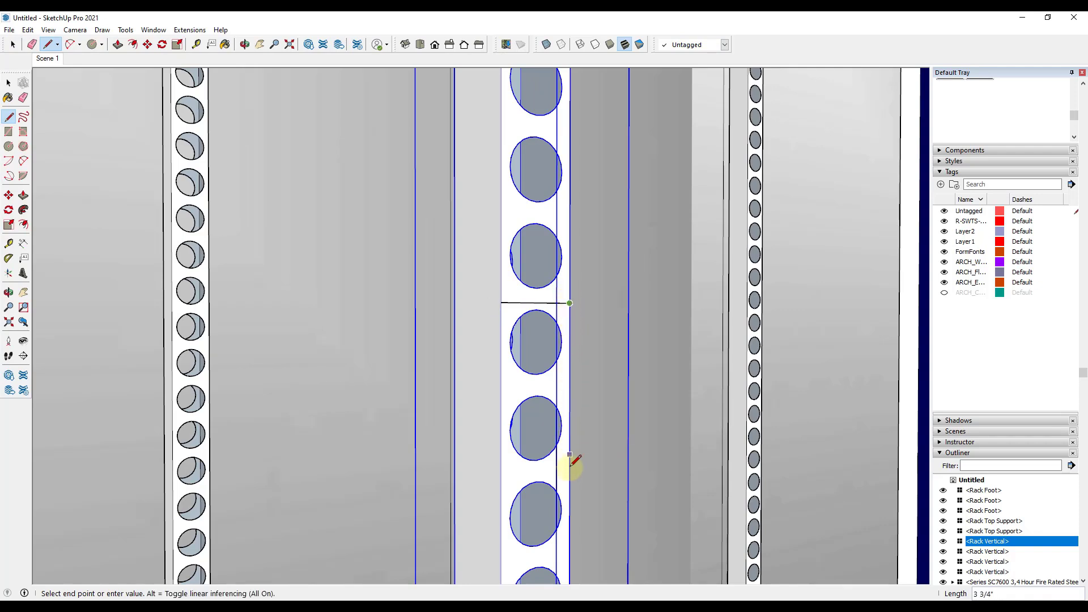
key("space")
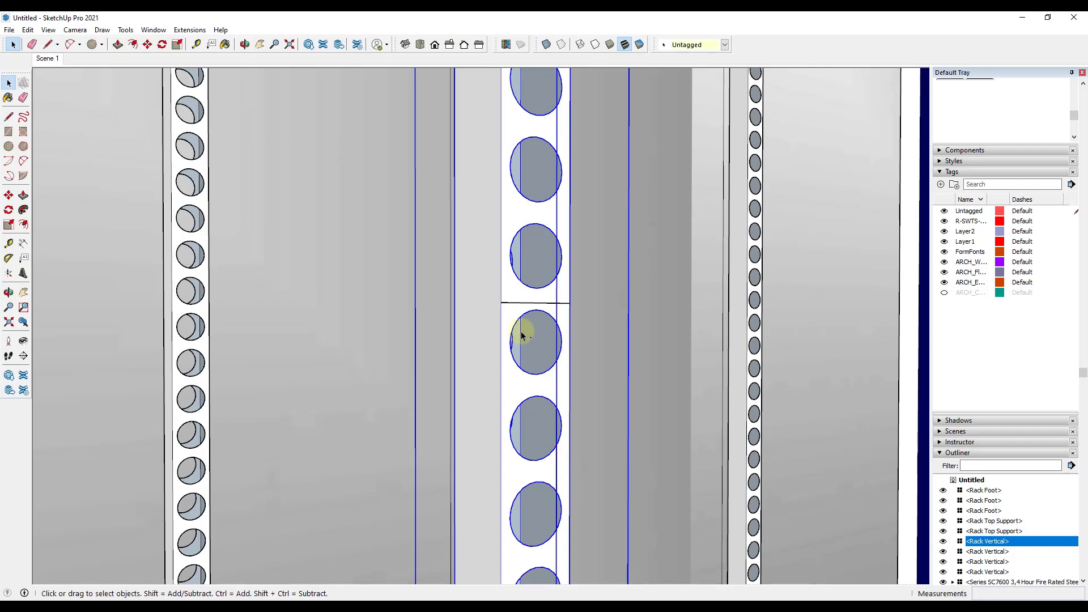
Step: Draw a short vertical line between two neighbouring holes on the post's front face
scroll(526, 306, "up", 2)
key("l")
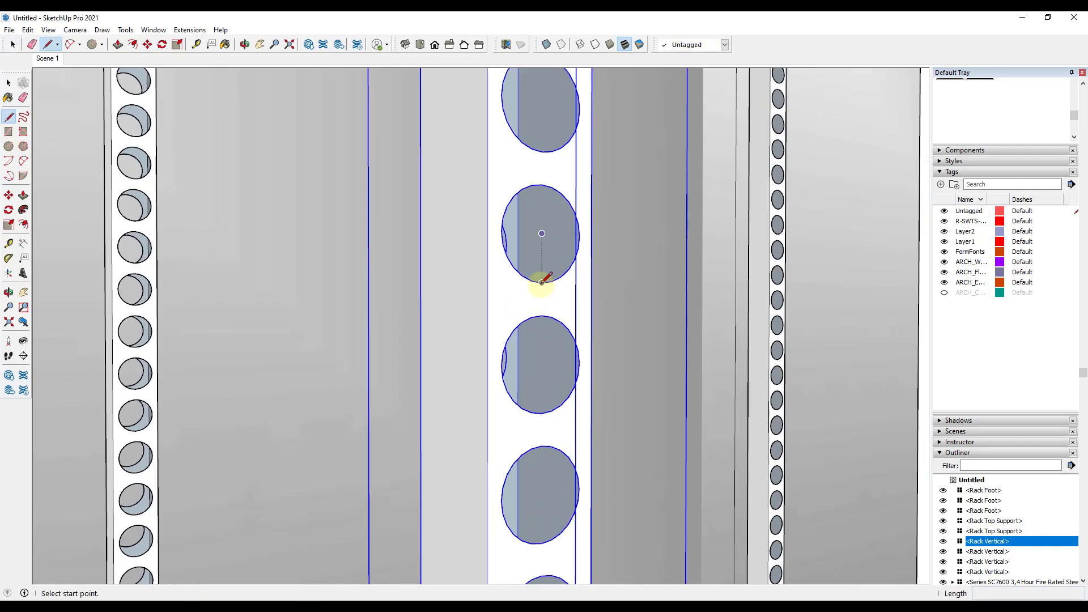
left_click(542, 281)
left_click(540, 316)
key("space")
scroll(540, 272, "down", 2)
scroll(550, 329, "up", 1)
Step: Draw a trial 1/2" vertical line across the gap below the next hole down the post
key("l")
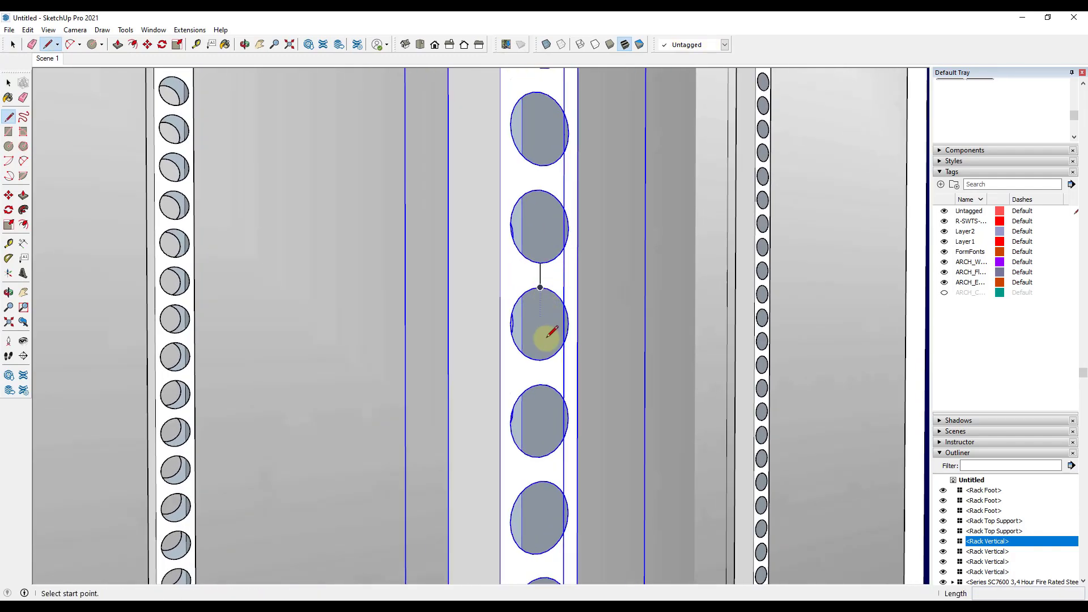
left_click(540, 359)
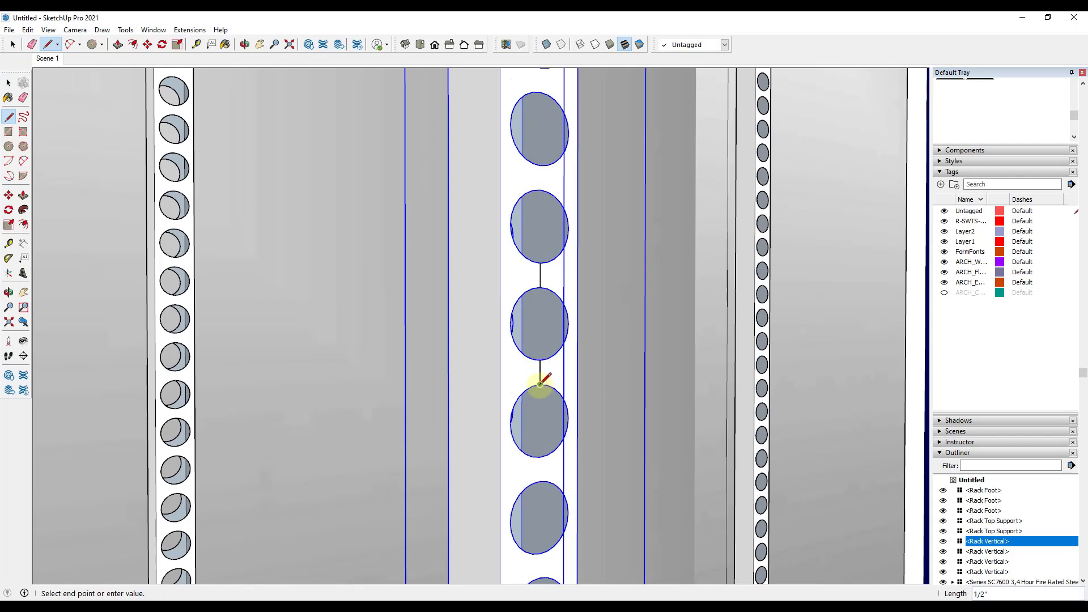
left_click(540, 384)
key("space")
Step: Draw a second short vertical line between the post holes two gaps below the first line
key("l")
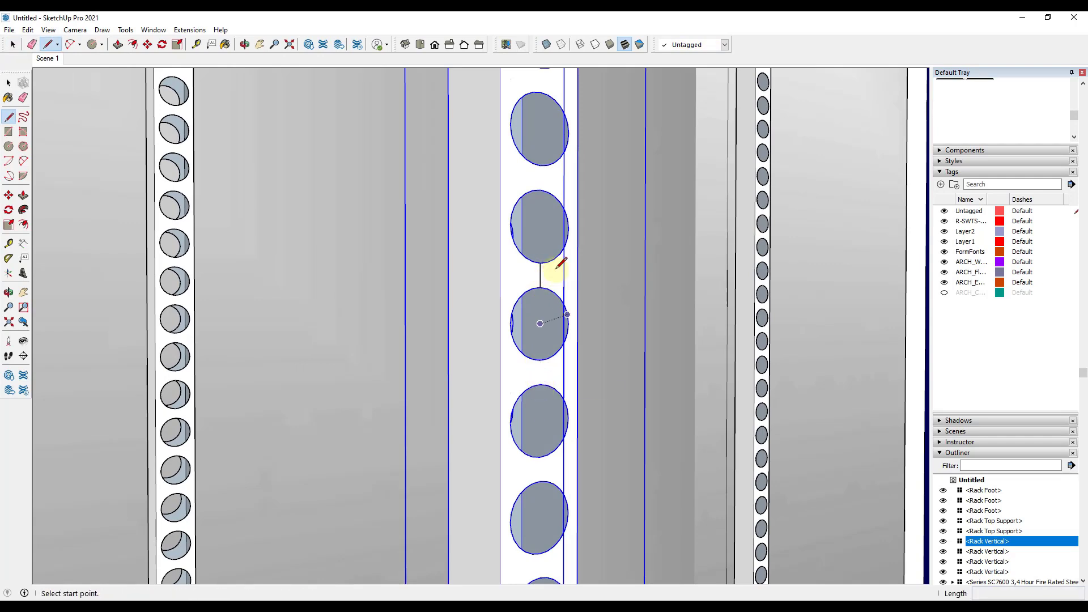
left_click(540, 458)
left_click(540, 482)
key("space")
Step: Draw 2" horizontal lines across the post's full front face through the midpoints of the two short vertical lines
key("l")
left_click(539, 469)
left_click(577, 464)
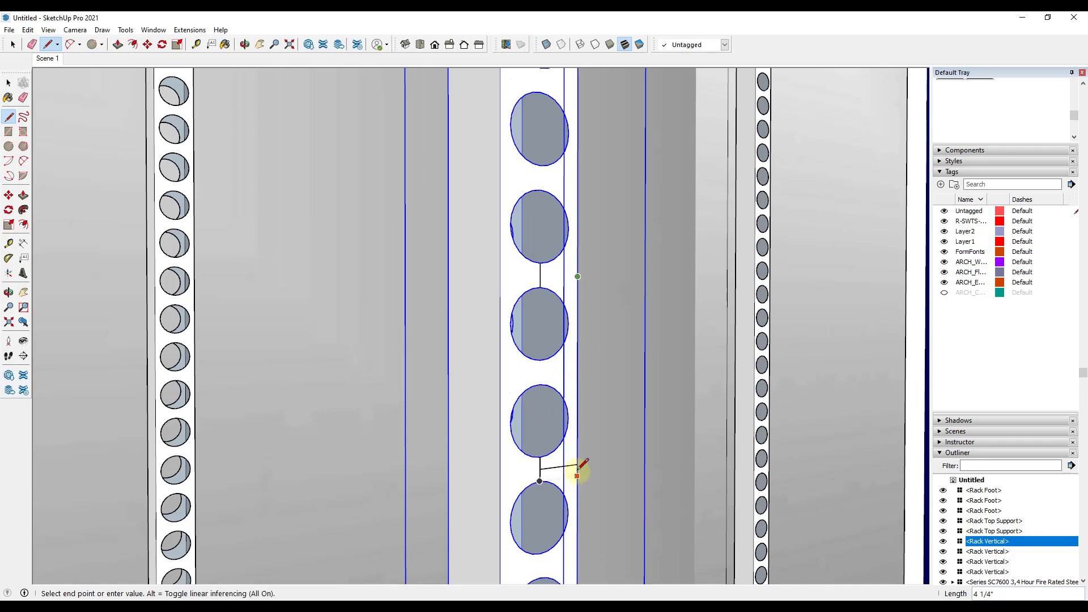
key("Escape")
left_click(578, 276)
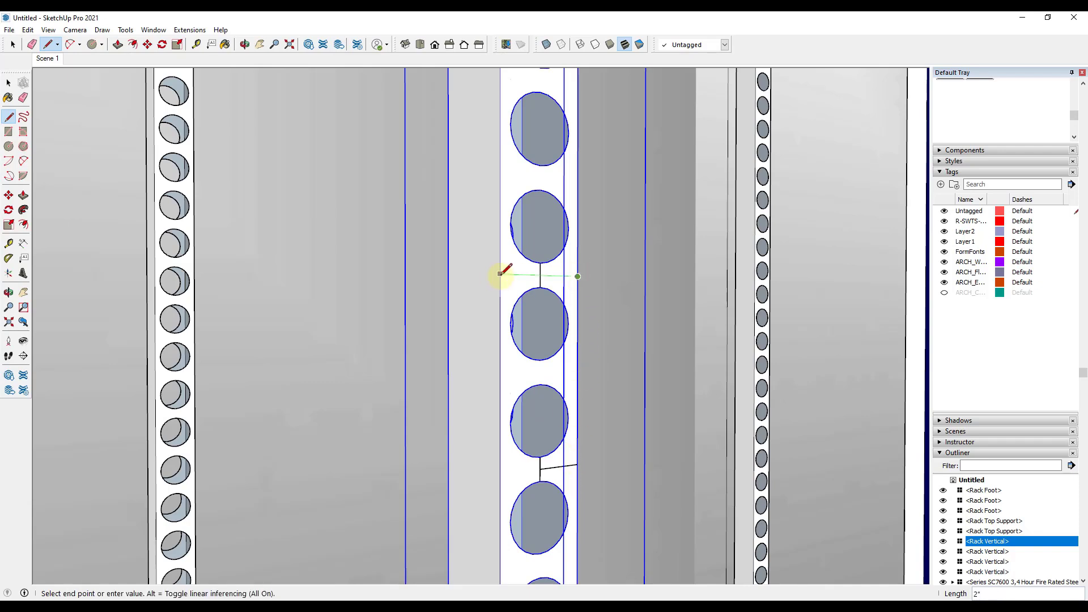
left_click(500, 274)
left_click(500, 475)
left_click(540, 469)
Step: Draw a 4" by 2" rectangle between the two horizontal lines and erase the short vertical guide lines
key("r")
left_click(578, 277)
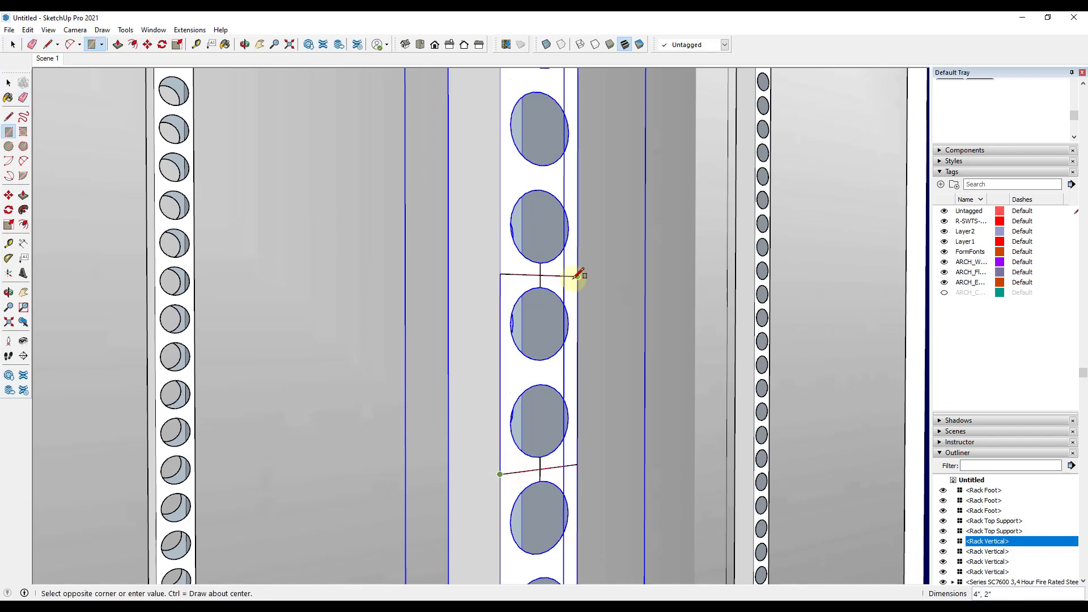
key("Escape")
key("e")
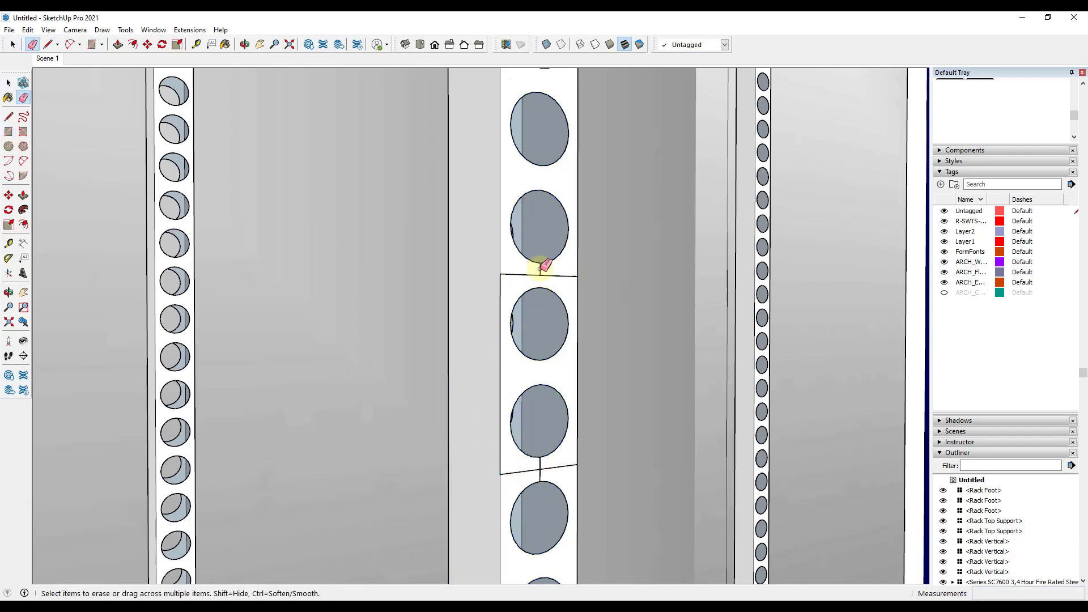
left_click(540, 476)
key("space")
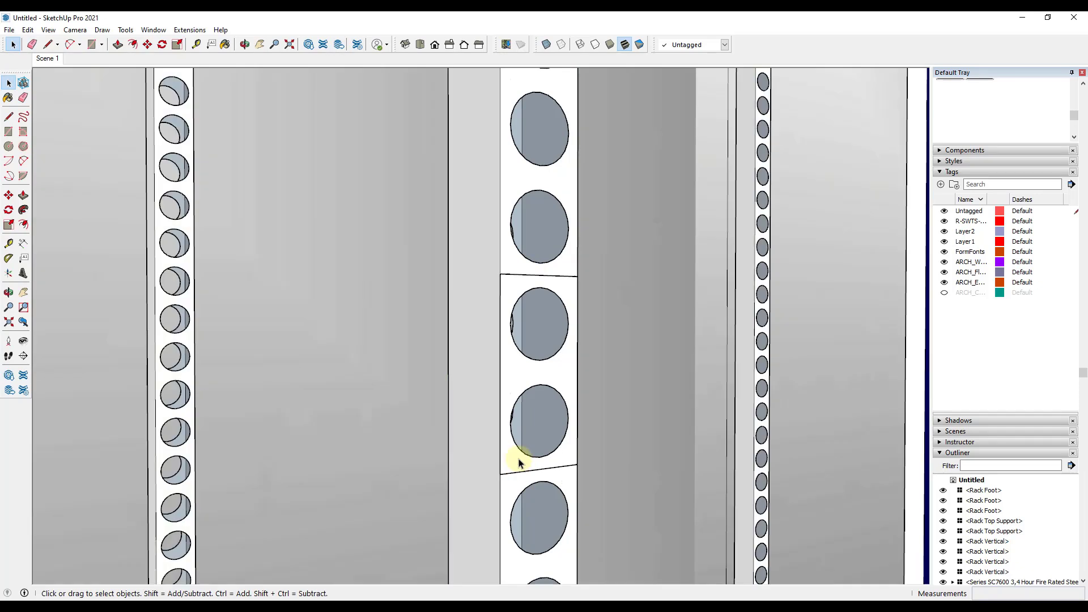
Step: Push/Pull the rectangle outward 3/16" from the post to form the bracket's back plate
key("p")
left_click(561, 381)
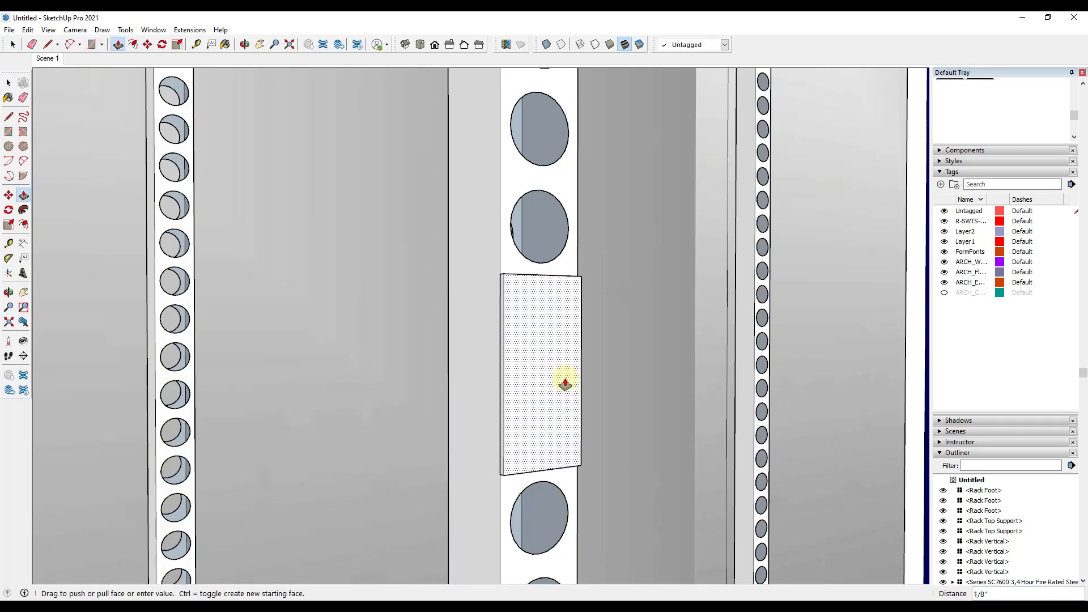
left_click(568, 384)
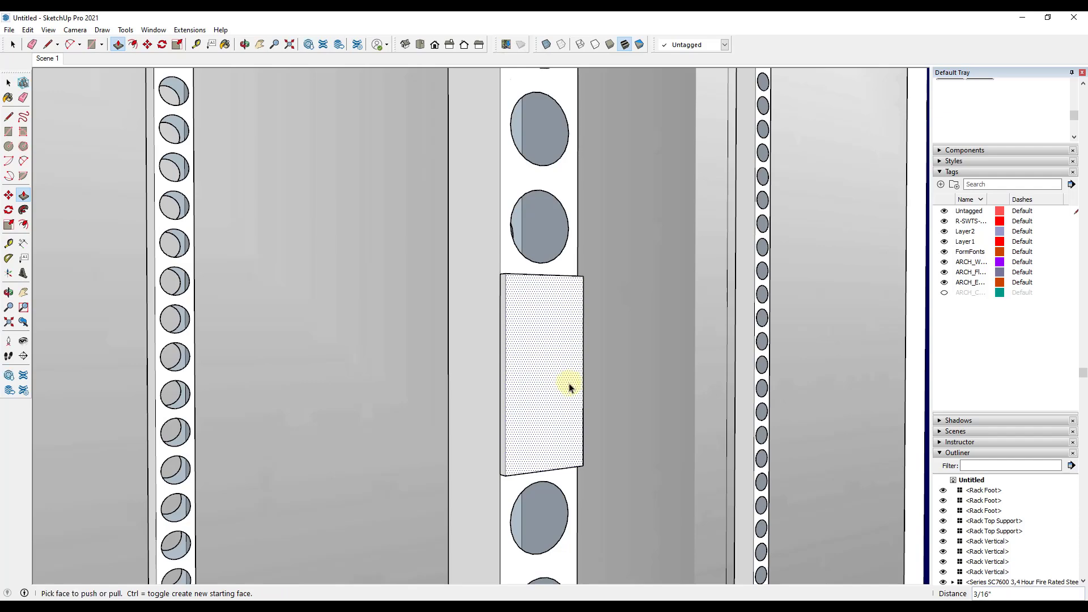
key("space")
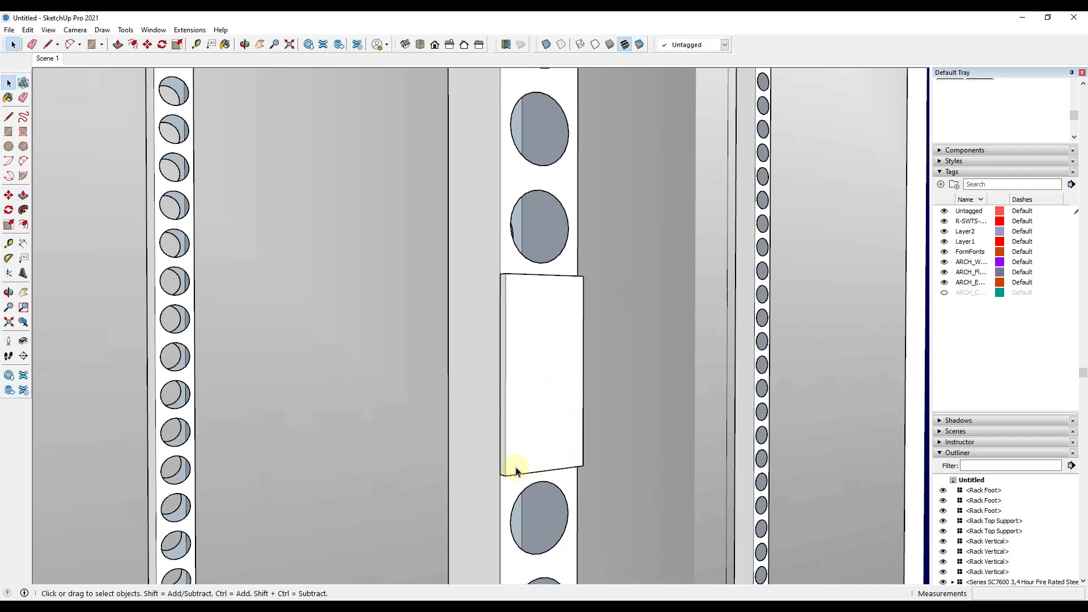
Step: Draw a line across the plate near its lower edge and pull the strip below it outward as a ledge
middle_click_drag(515, 471, 580, 384)
scroll(539, 498, "up", 4)
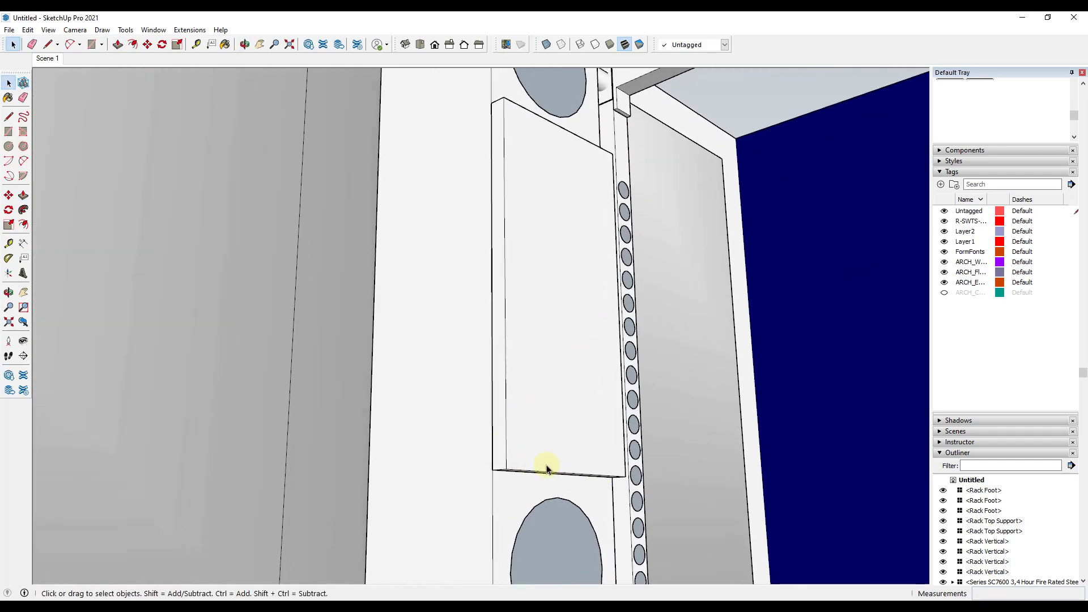
key("l")
left_click(506, 450)
left_click(624, 456)
key("space")
key("p")
left_click(568, 467)
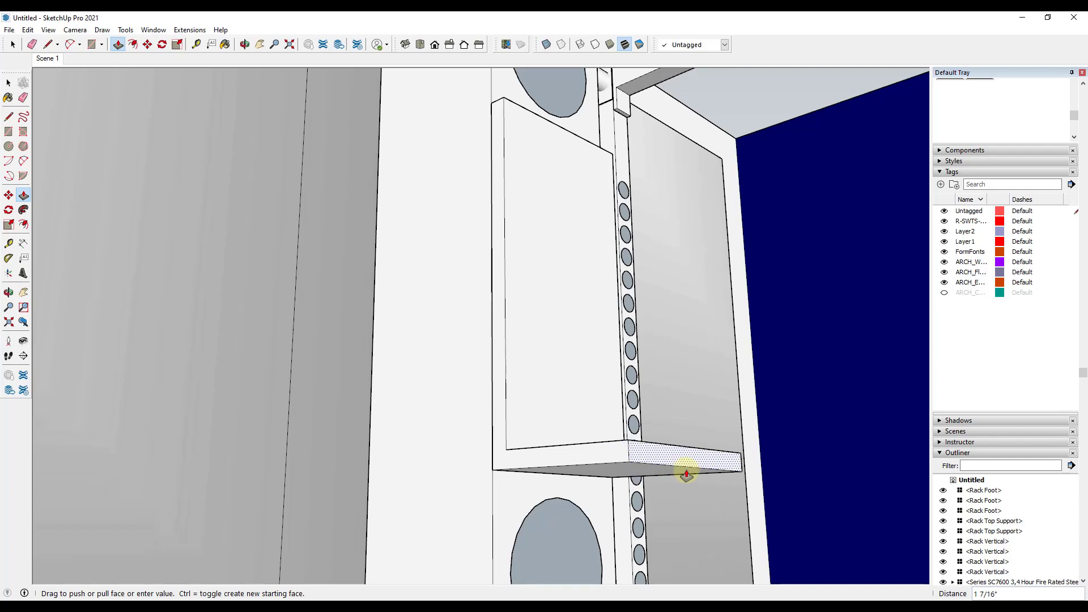
left_click(702, 475)
middle_click_drag(702, 475, 656, 478)
Step: Mark off a 3/16" strip at the ledge's outer end and pull it up 1 3/8" as a lip
key("l")
left_click(648, 468)
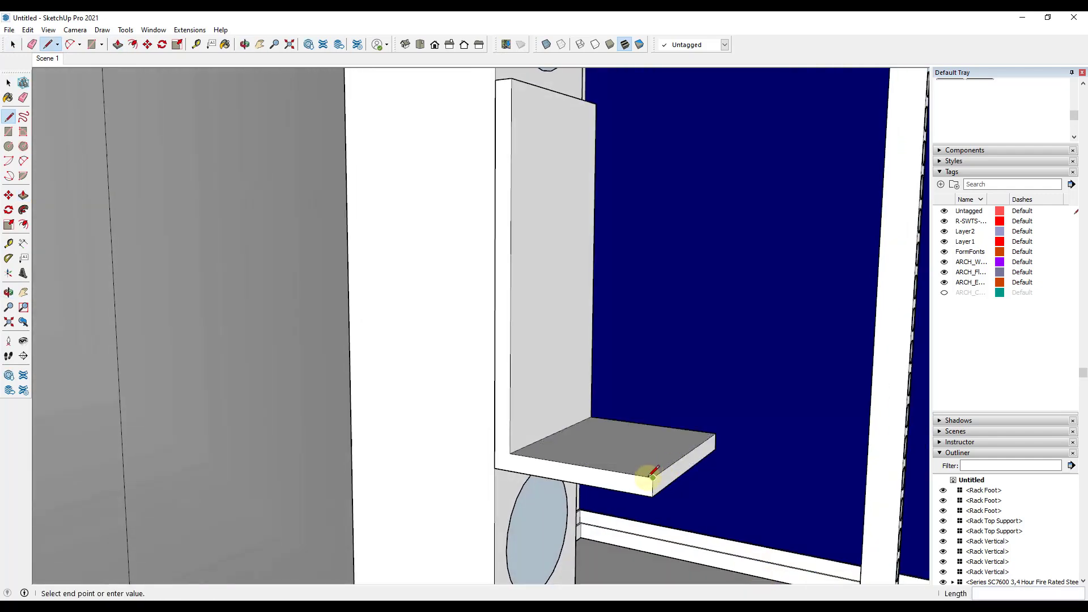
left_click(638, 474)
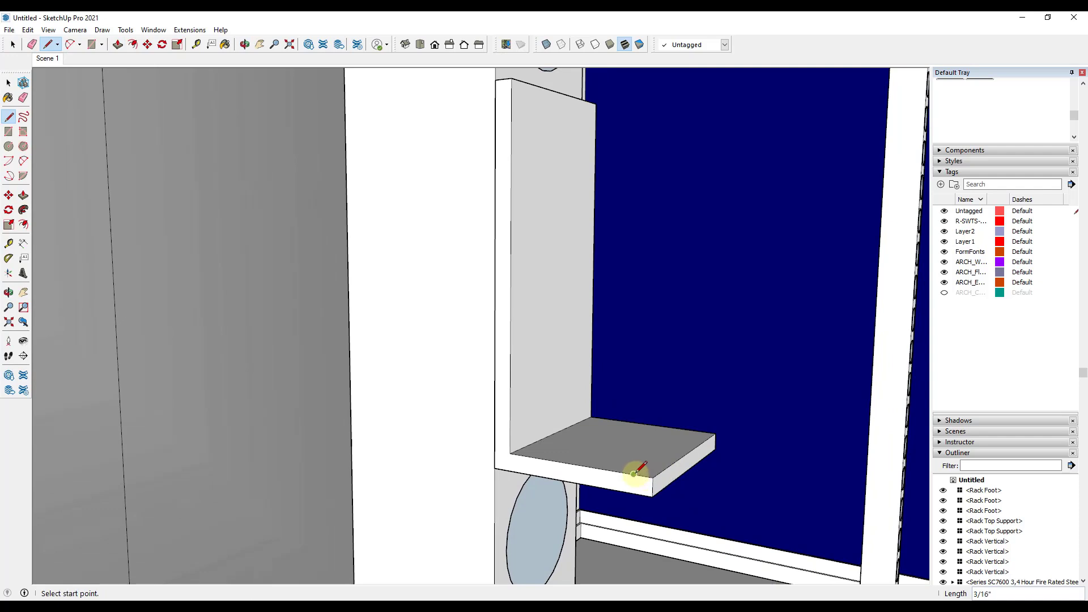
left_click(635, 473)
left_click(696, 434)
key("p")
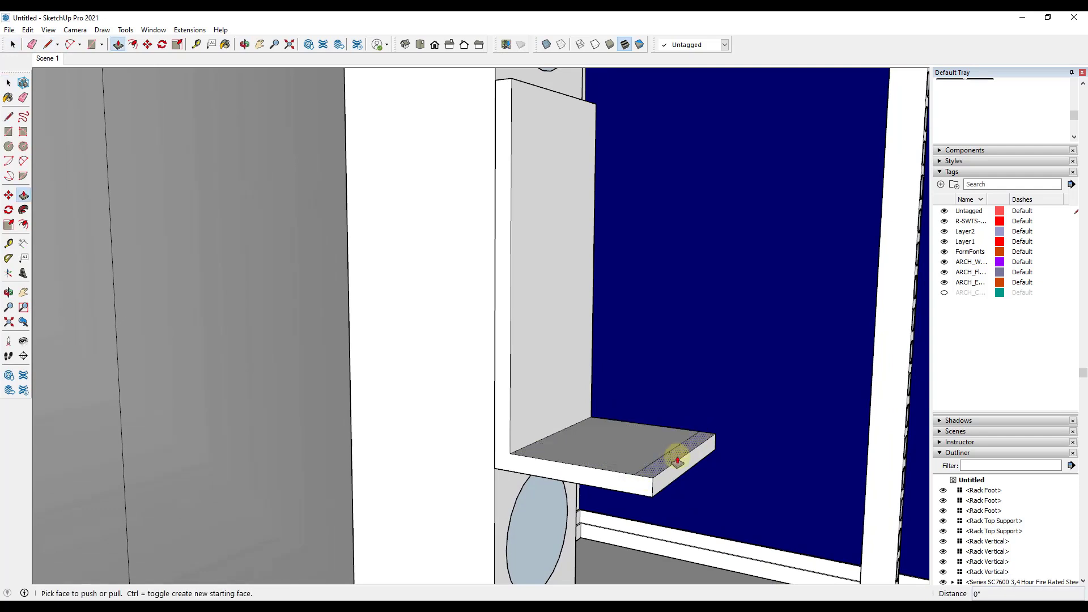
left_click_drag(677, 461, 676, 332)
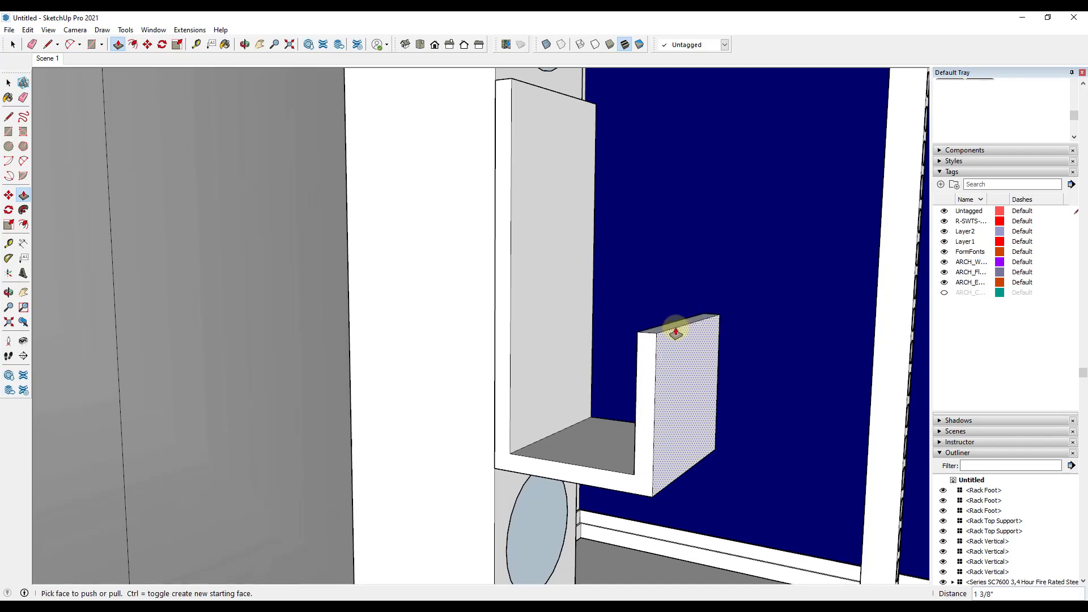
key("space")
Step: Move the lip's top face horizontally away from the post so that the lip slants outward
key("m")
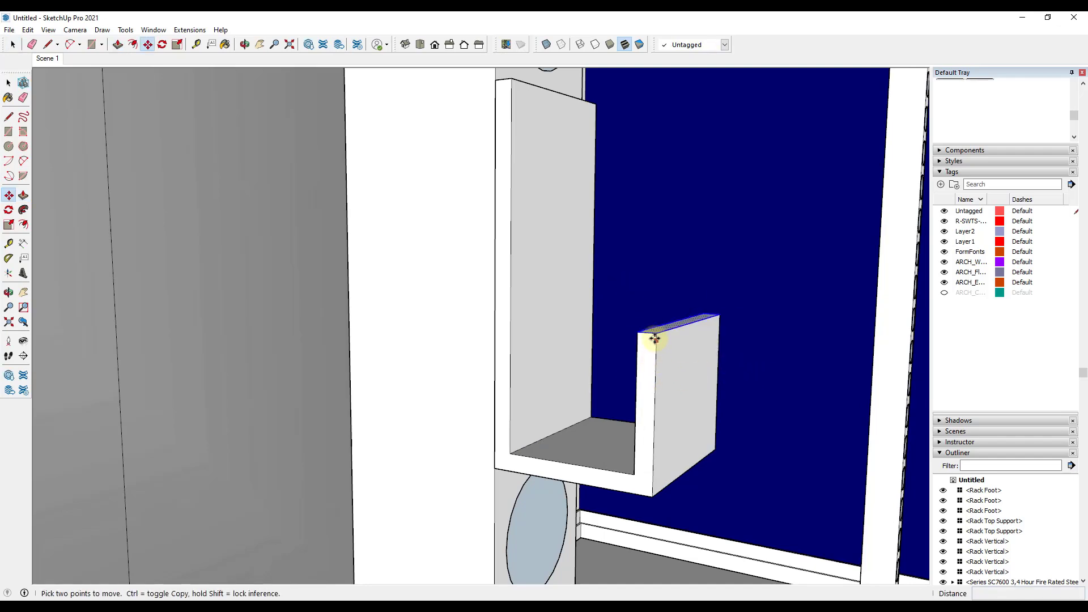
left_click(659, 332)
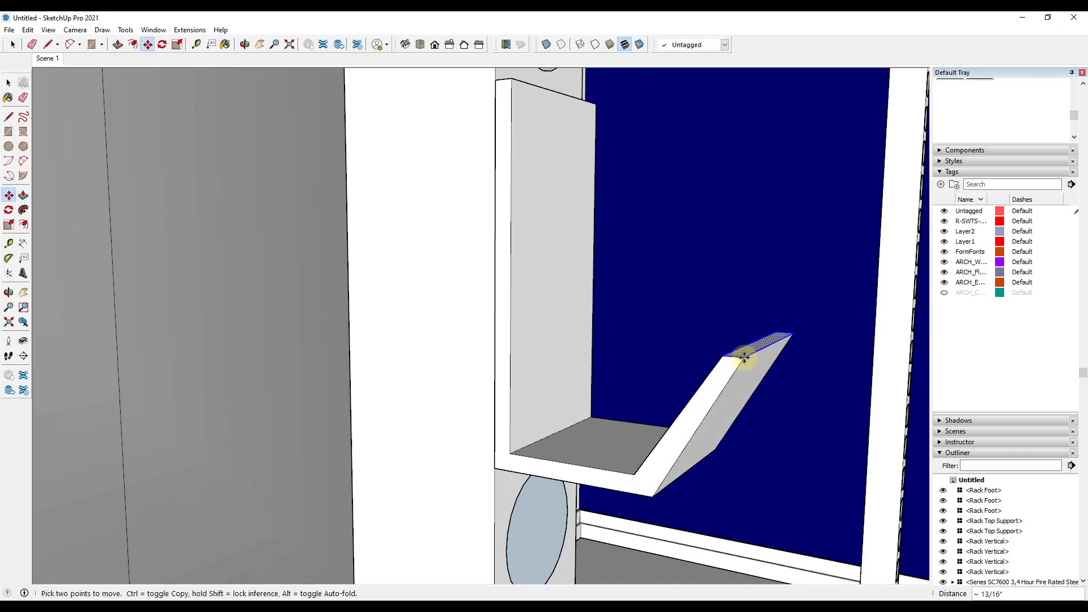
left_click(744, 341)
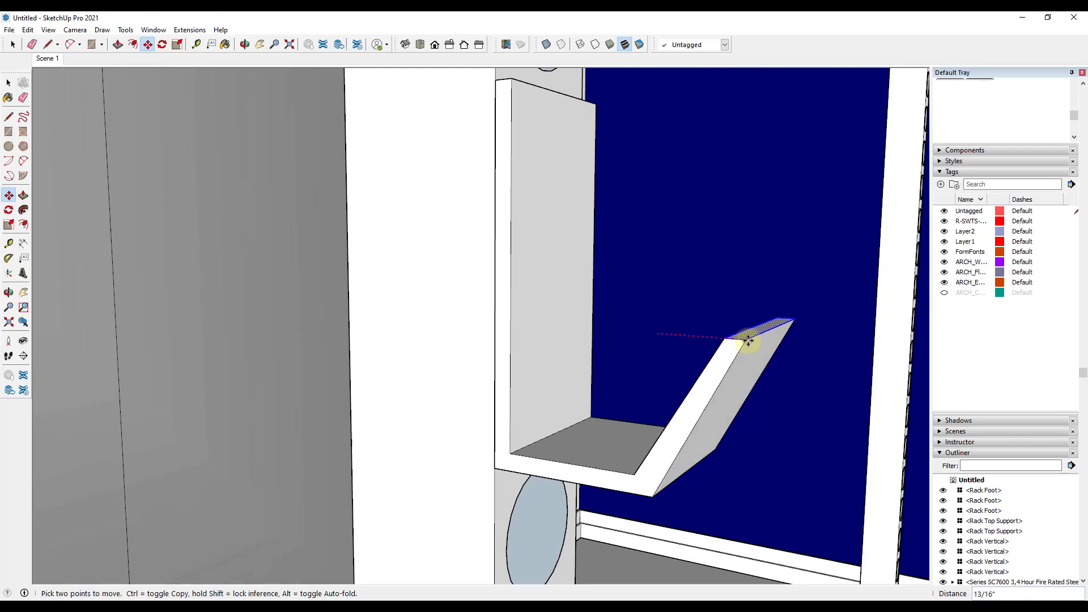
left_click(763, 343)
key("space")
Step: Draw a 3/16" line across the side face of the bracket's back plate, a little below its top
scroll(726, 358, "down", 10)
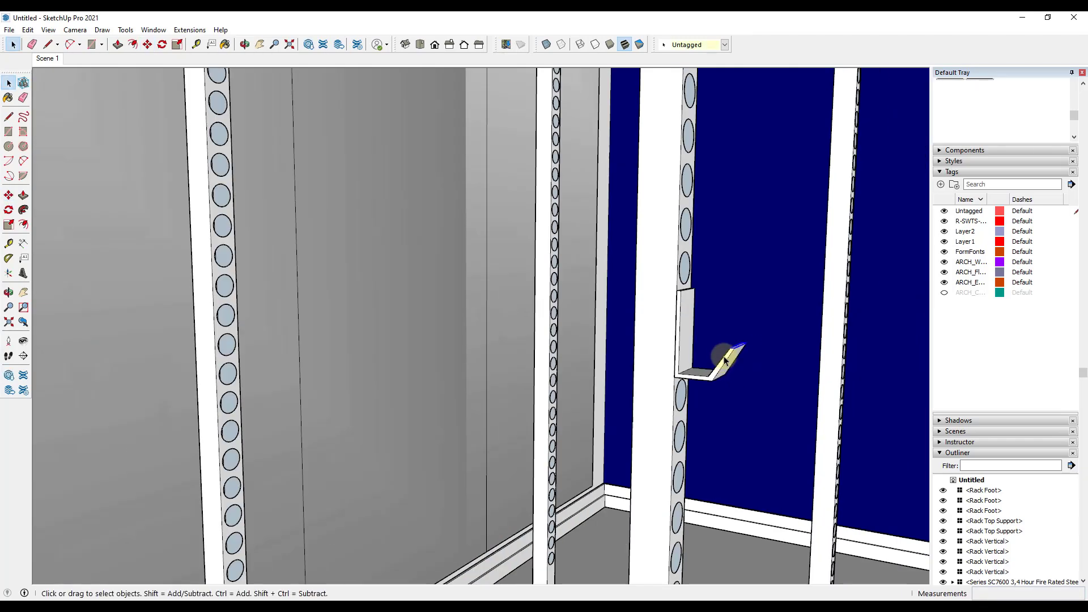
middle_click_drag(724, 361, 700, 371)
scroll(648, 350, "up", 3)
scroll(648, 350, "up", 4)
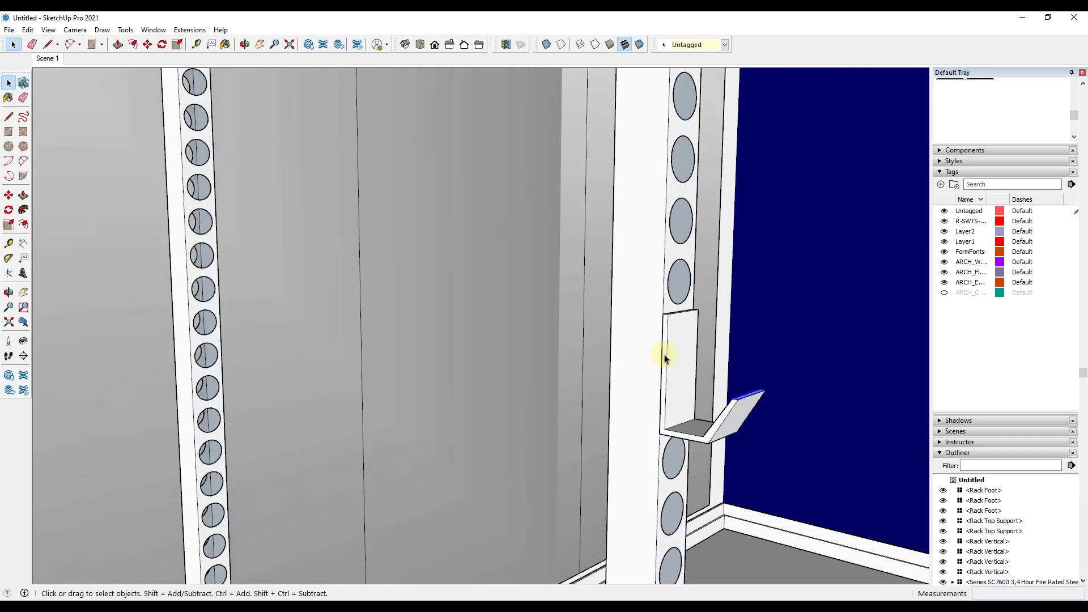
left_click(662, 341)
key("l")
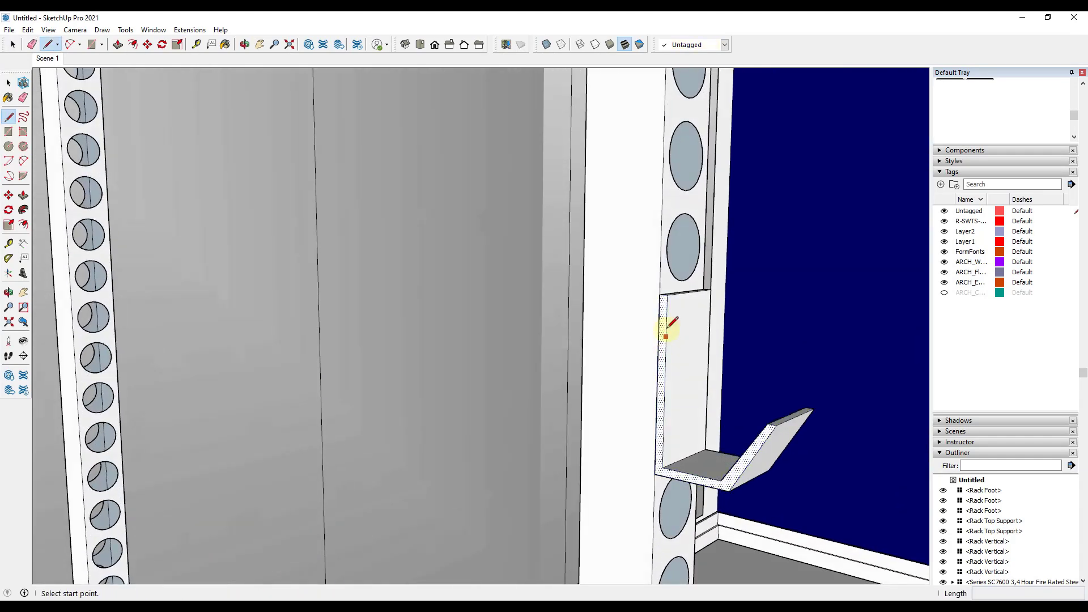
left_click(666, 332)
left_click(660, 334)
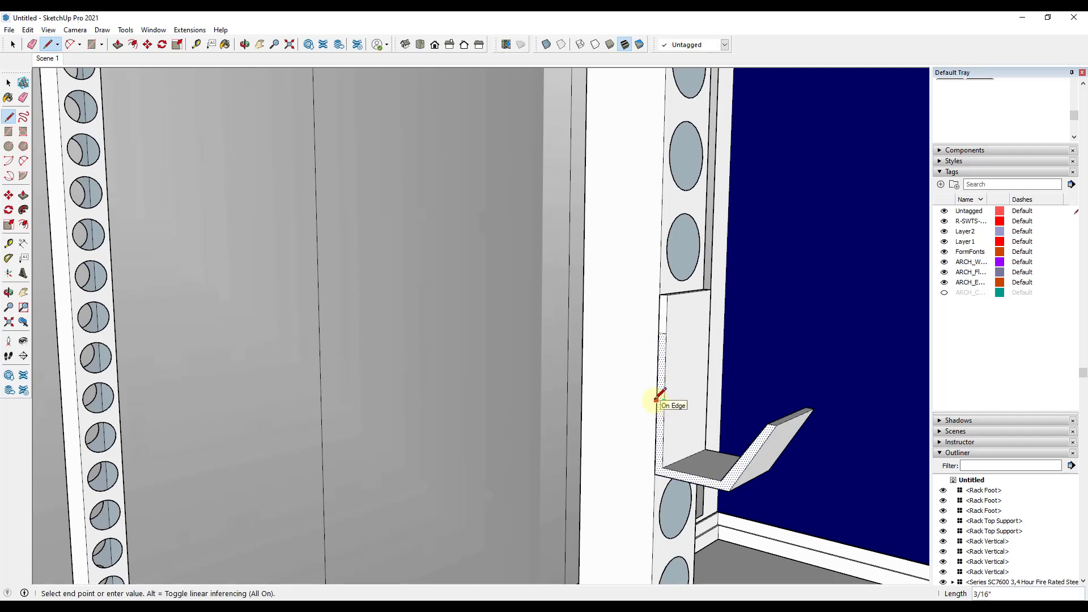
Step: Check the bracket against the holes in X-ray view, then extend its side face into a strap around the post's side and back
key("space")
left_click(547, 45)
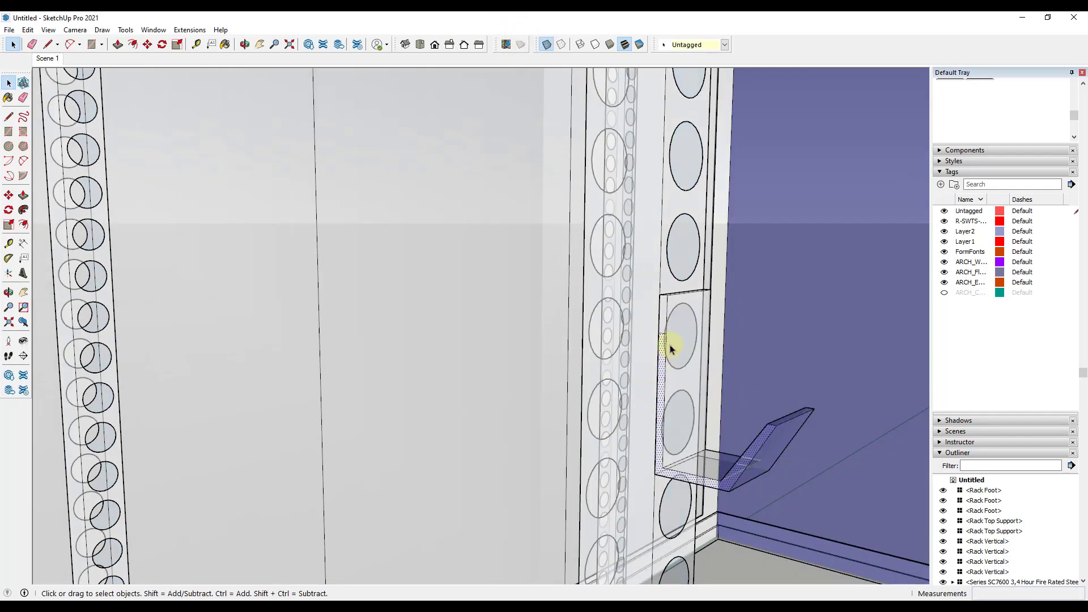
scroll(686, 373, "up", 4)
key("l")
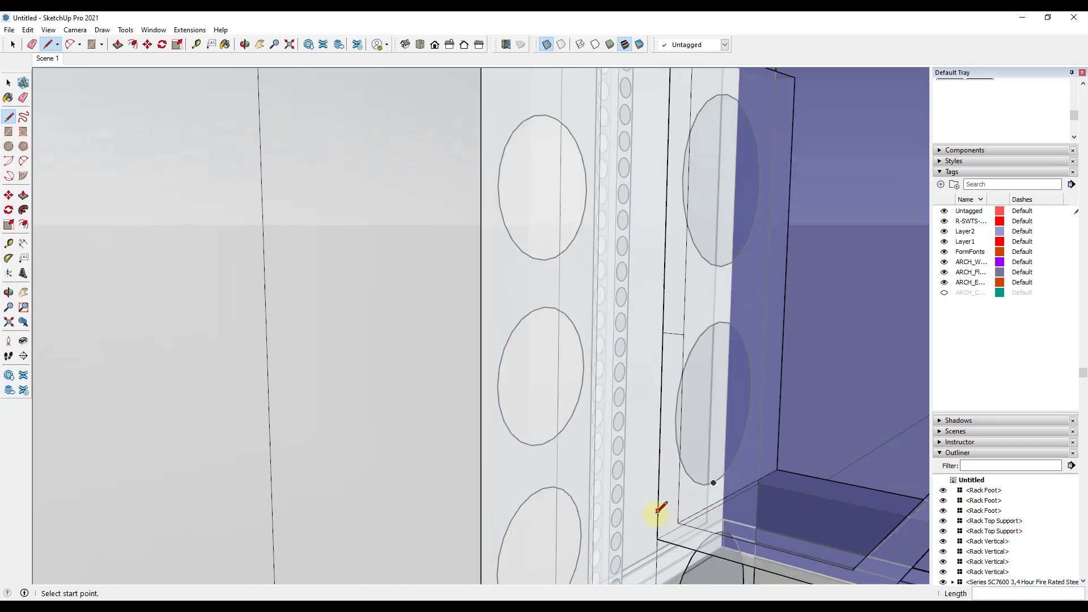
key("p")
left_click_drag(656, 510, 651, 481)
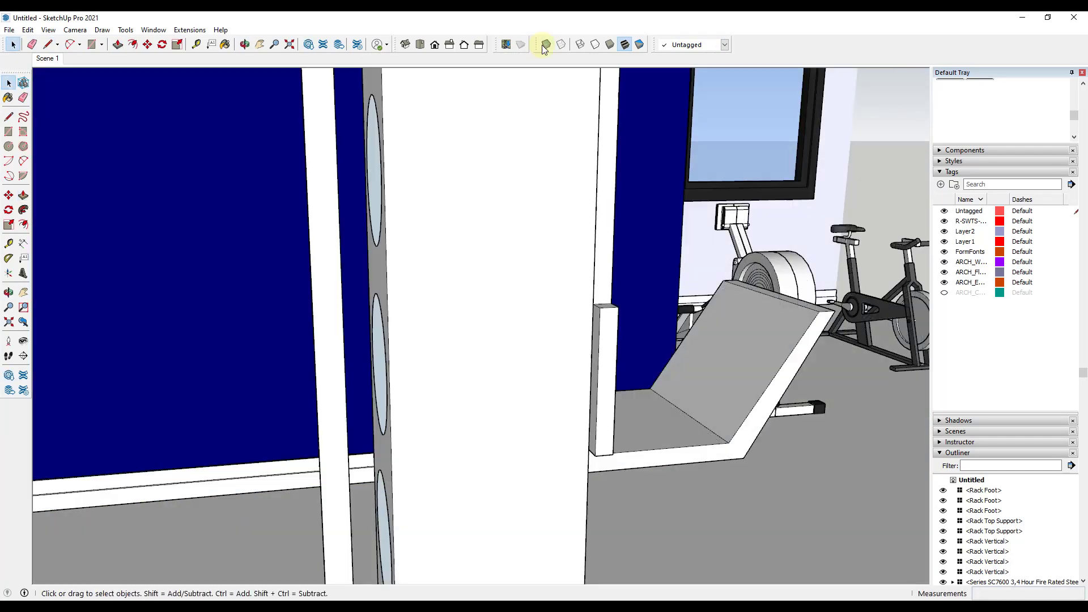
key("p")
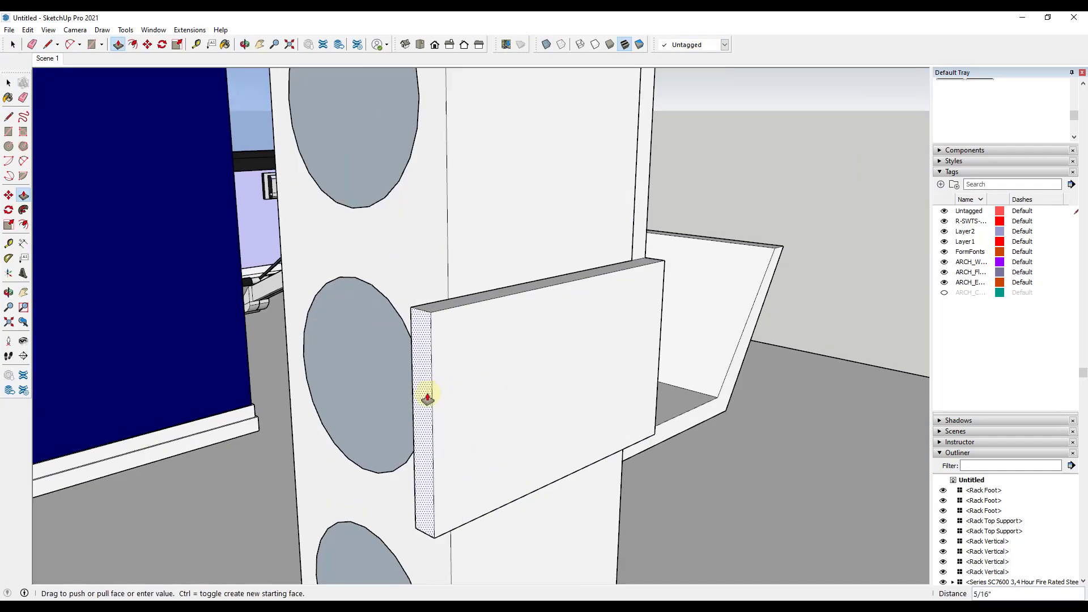
middle_click_drag(432, 372, 590, 352)
Step: Examine the bracket's shape and how it sits around the post from several sides of the rack
scroll(590, 352, "down", 5)
middle_click_drag(729, 377, 151, 340)
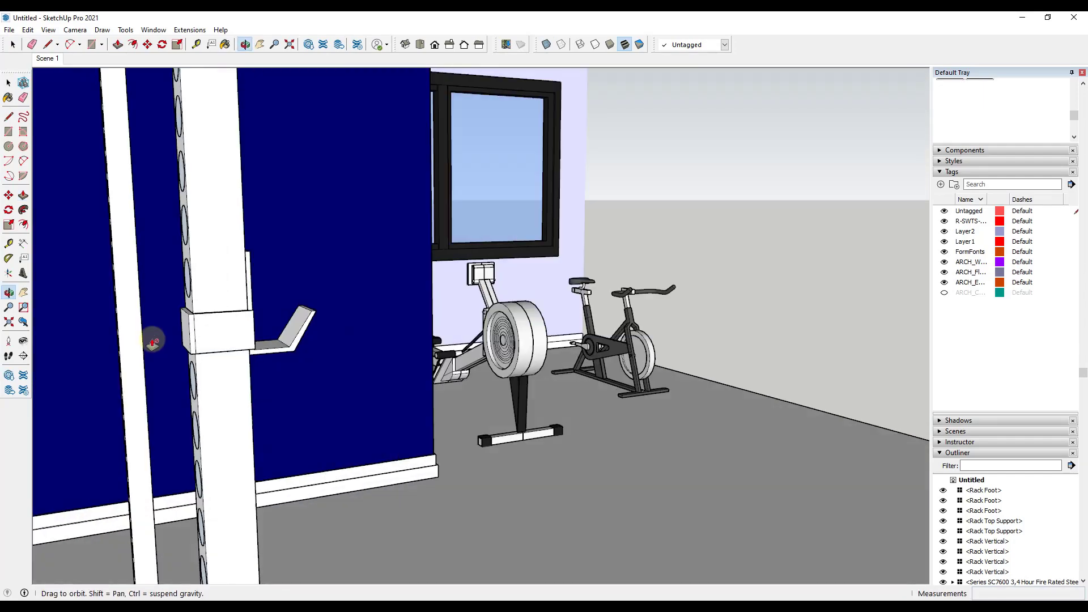
scroll(374, 348, "down", 5)
middle_click_drag(381, 357, 66, 364)
scroll(281, 309, "up", 3)
middle_click_drag(281, 309, 223, 309)
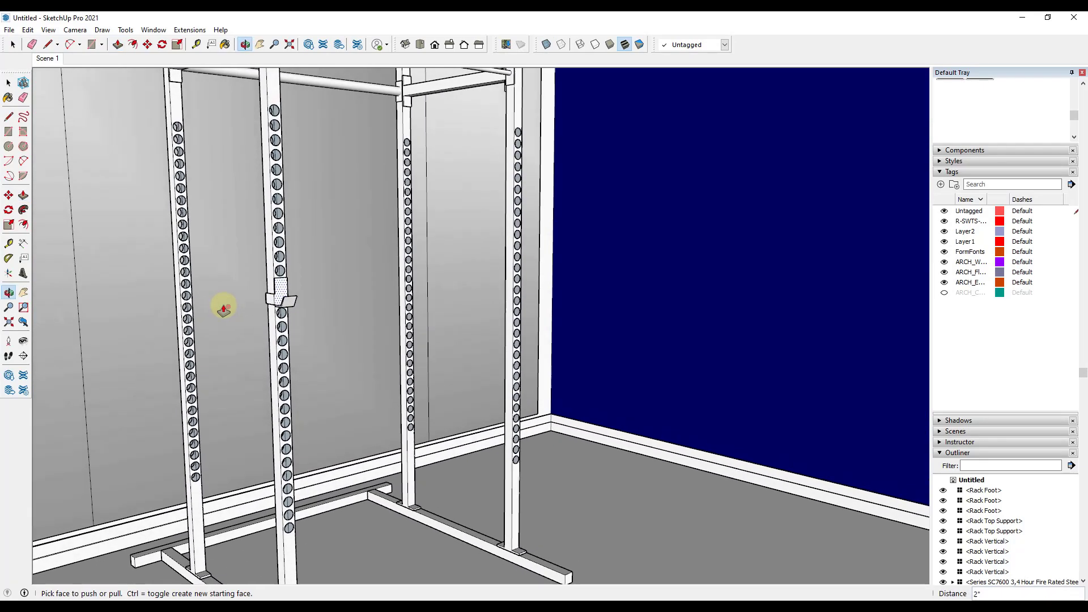
scroll(224, 309, "up", 4)
middle_click_drag(318, 319, 227, 325)
Step: Make the selected bracket geometry a component named "Weight Holder"
key("space")
right_click(347, 280)
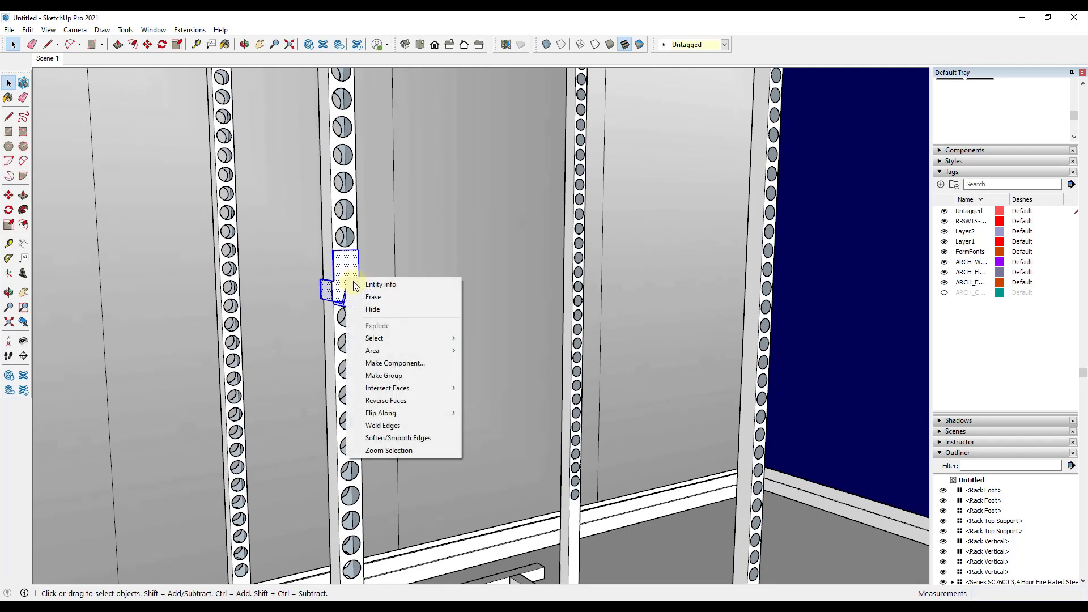
left_click(401, 359)
type("Wei")
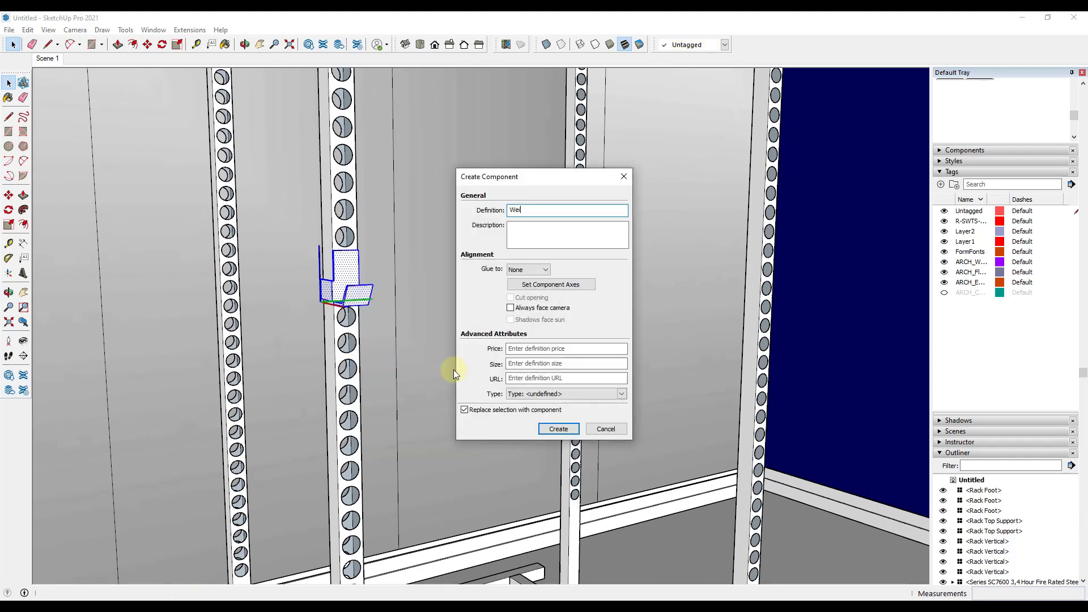
type("ght Holder")
key("Return")
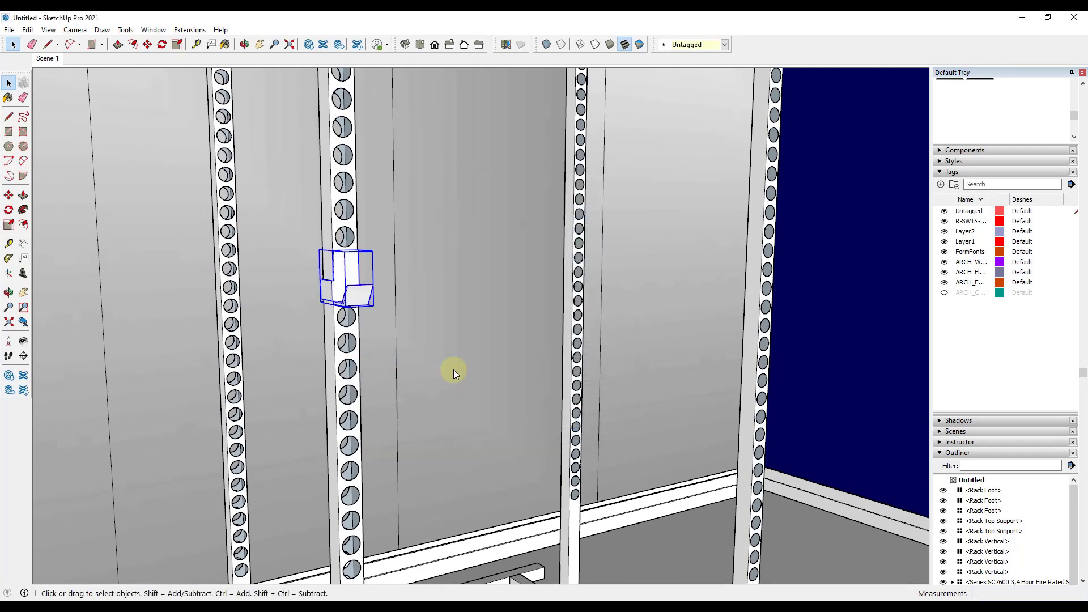
Step: Copy the Weight Holder across the rack to a spot just beside the opposite front post
middle_click_drag(433, 351, 463, 338)
scroll(464, 338, "down", 5)
key("m")
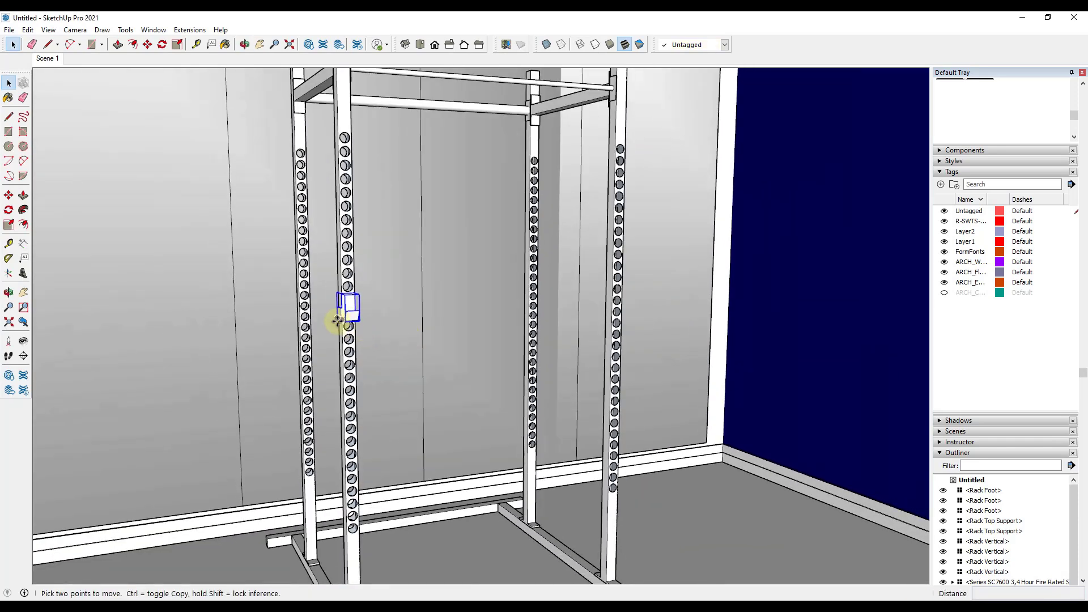
key("ctrl")
left_click(342, 316)
left_click(637, 306)
scroll(652, 297, "up", 4)
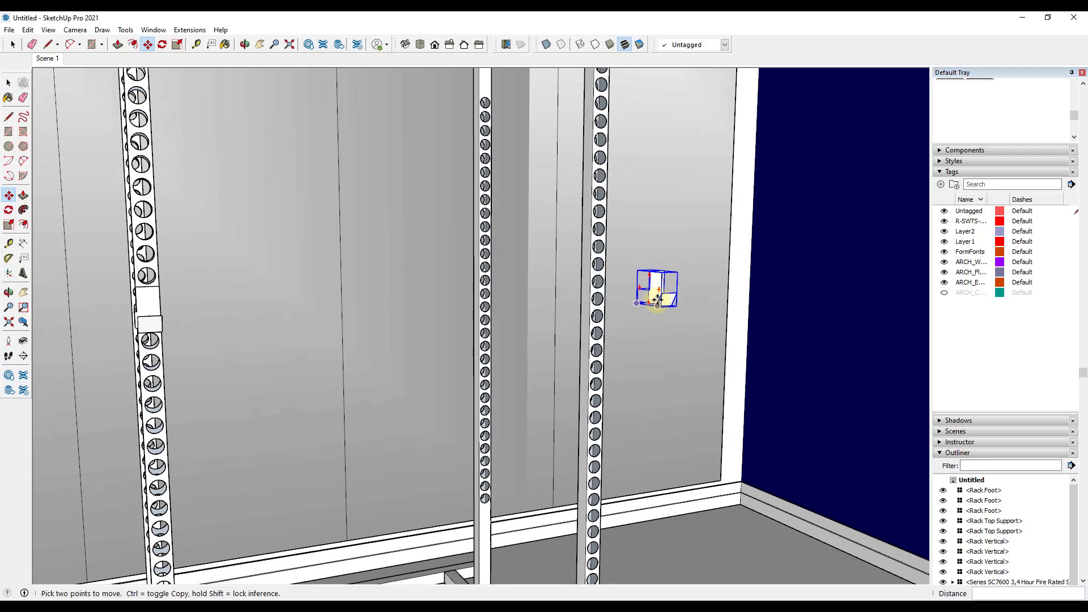
Step: Mirror the Weight Holder copy along the red axis and move it flush onto the opposite front post
key("s")
scroll(673, 283, "up", 2)
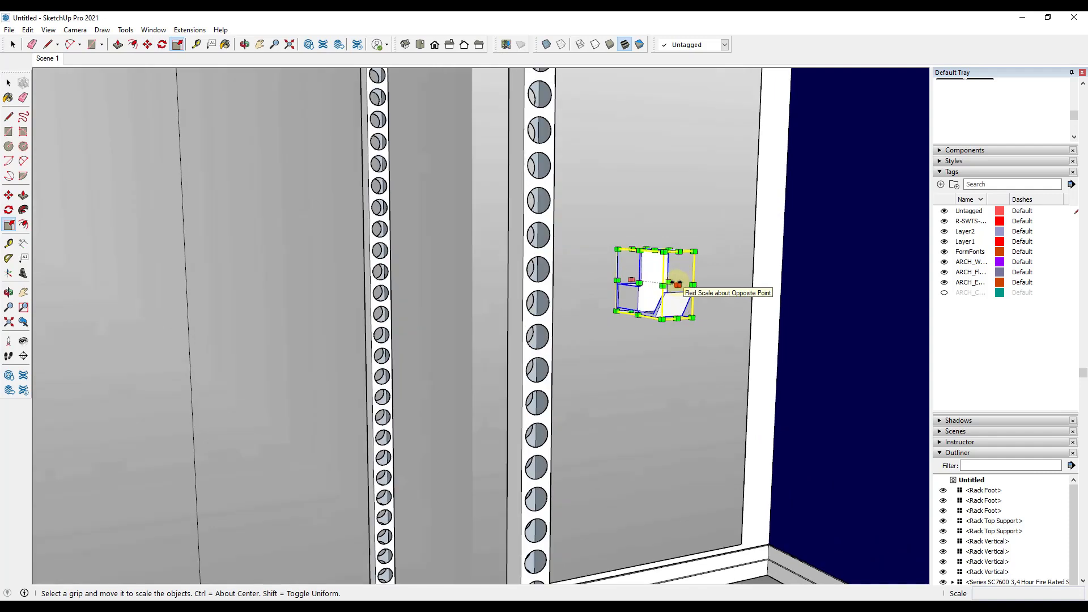
left_click(667, 284)
left_click_drag(621, 290, 592, 290)
key("m")
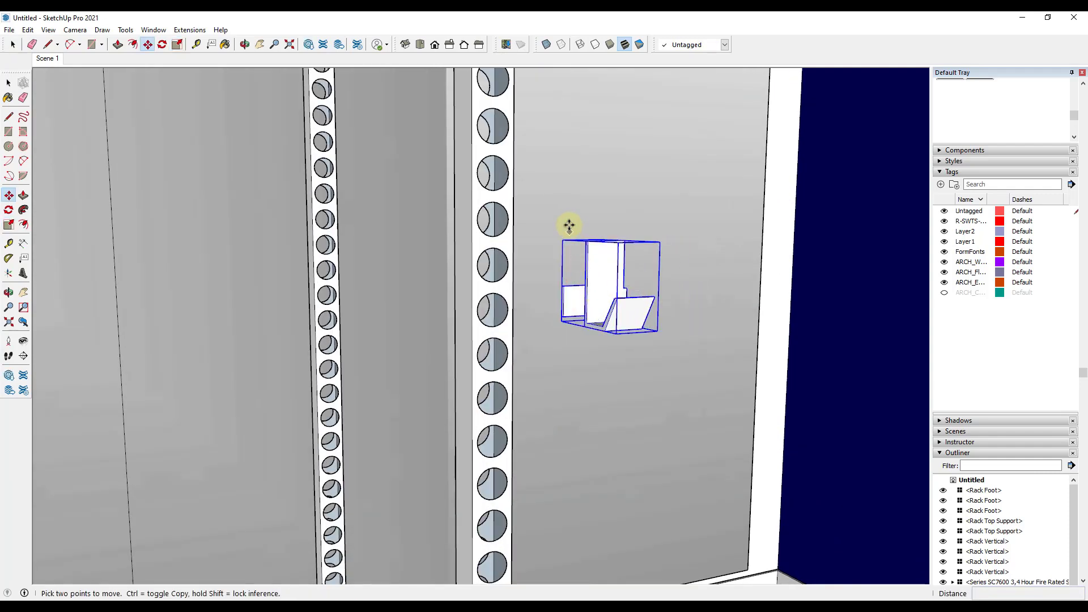
left_click(590, 240)
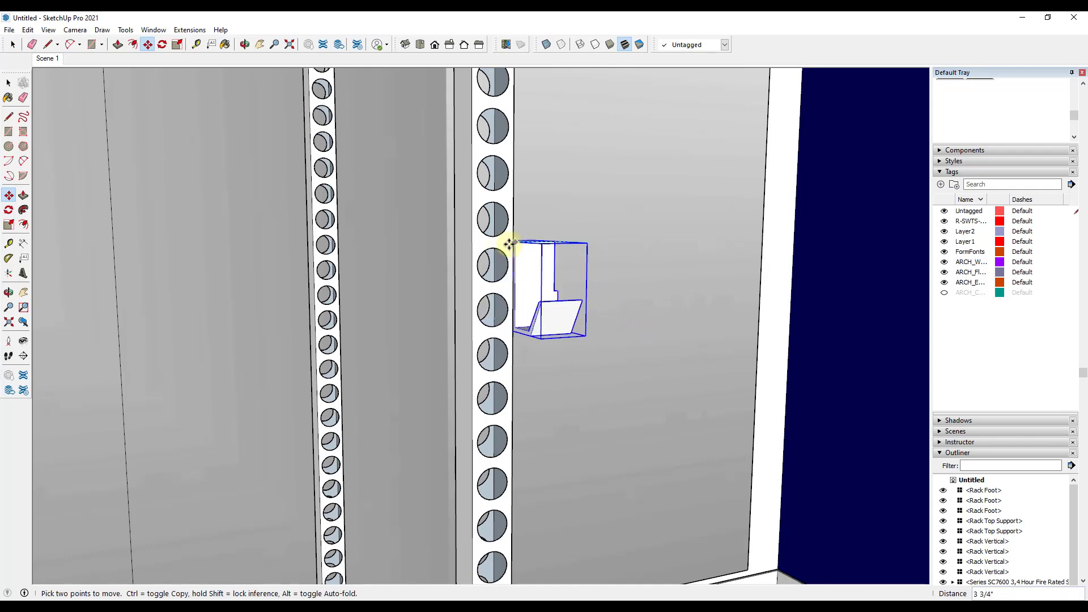
left_click(474, 225)
key("space")
Step: Select all the rack parts, including both weight holders, and combine them into one group
scroll(516, 287, "down", 10)
middle_click_drag(542, 355, 522, 332)
left_click_drag(340, 169, 589, 478)
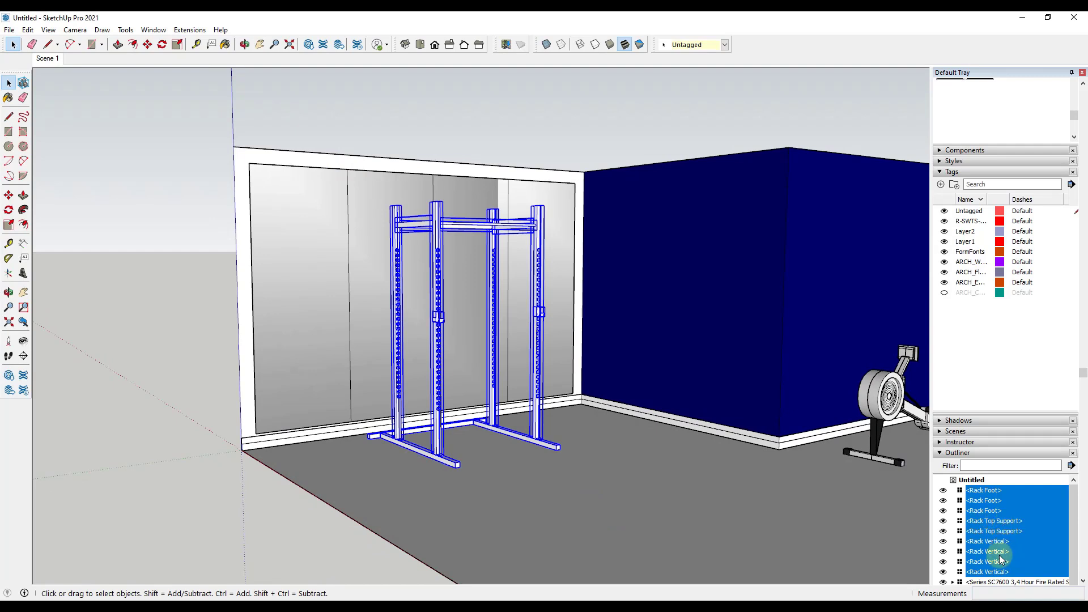
scroll(1007, 541, "down", 3)
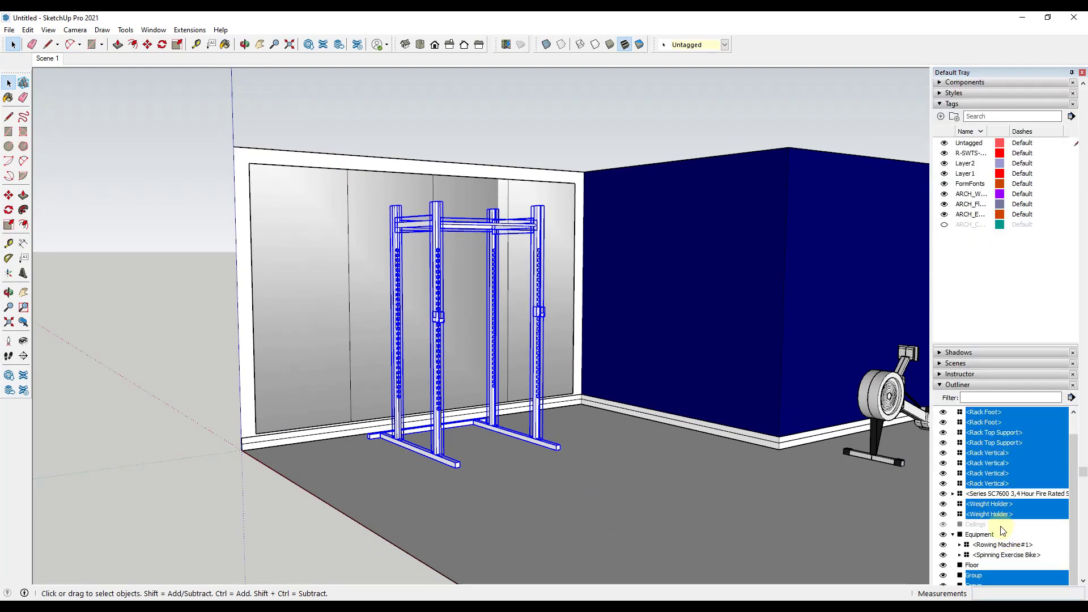
scroll(1003, 529, "down", 2)
right_click(972, 386)
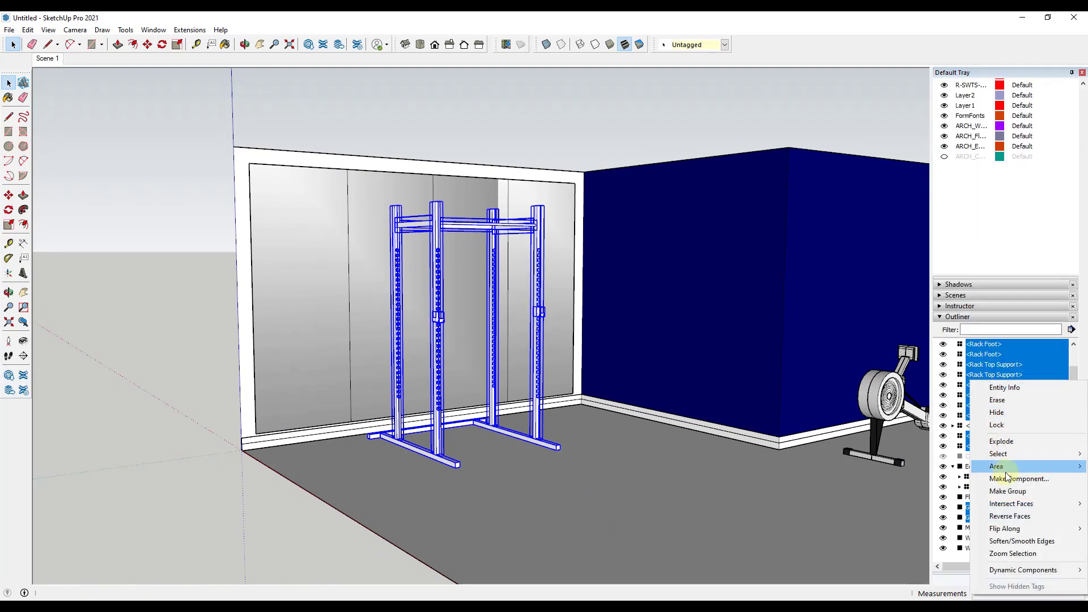
left_click(1008, 491)
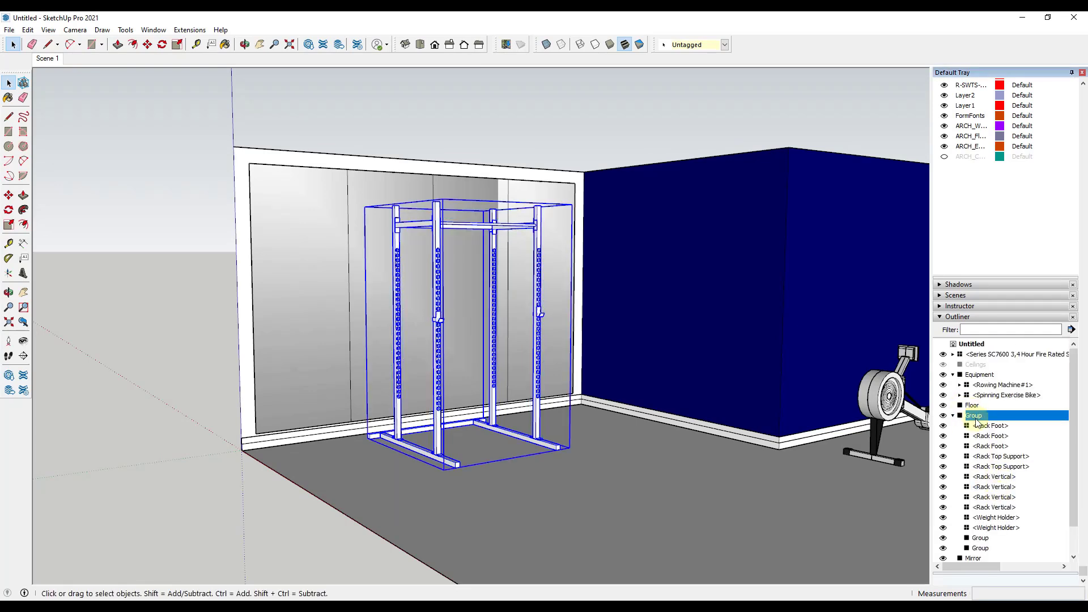
Step: Rename the new rack group "Squat Rack" and nest it inside the Equipment group
right_click(976, 420)
left_click(992, 397)
type("Squa")
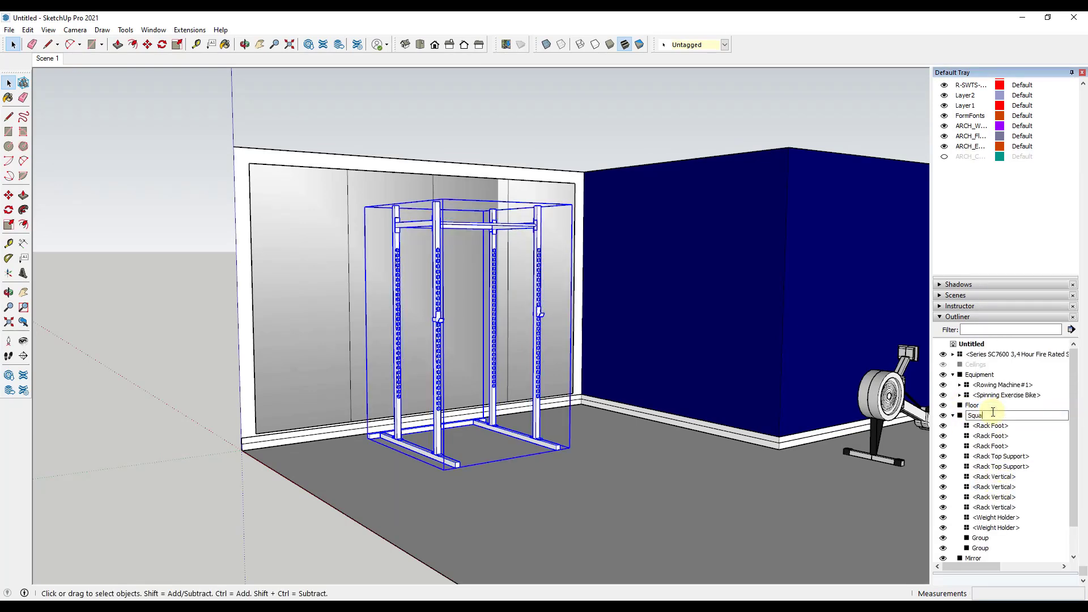
type("t Rack")
key("Return")
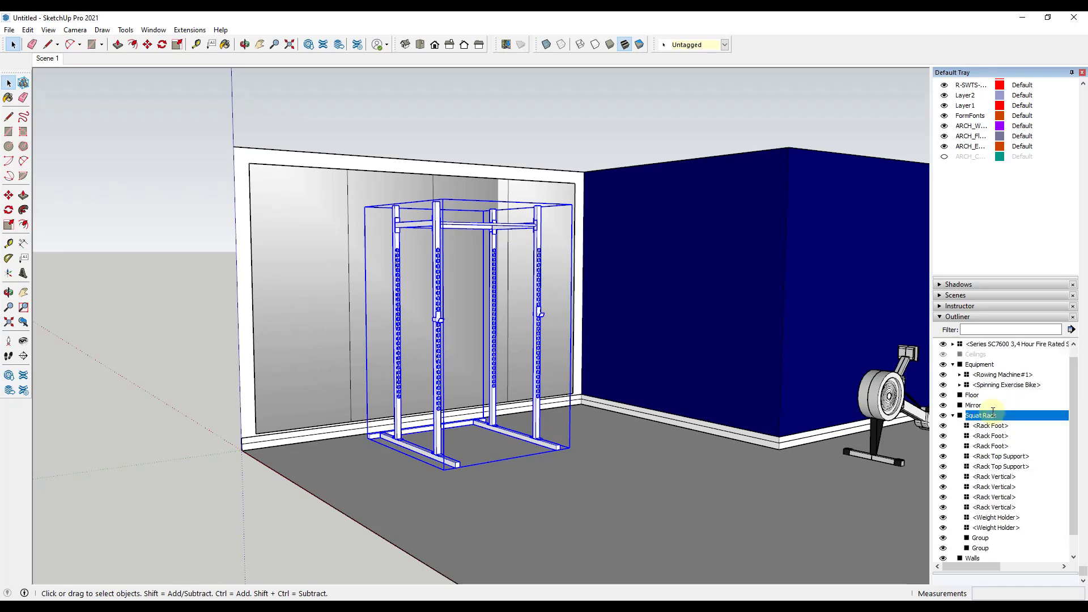
left_click_drag(966, 366, 968, 365)
Step: Review the whole gym layout and check how the equipment, wood base, walls and window are organised
middle_click_drag(649, 358, 582, 351)
scroll(606, 342, "down", 2)
scroll(606, 341, "up", 1)
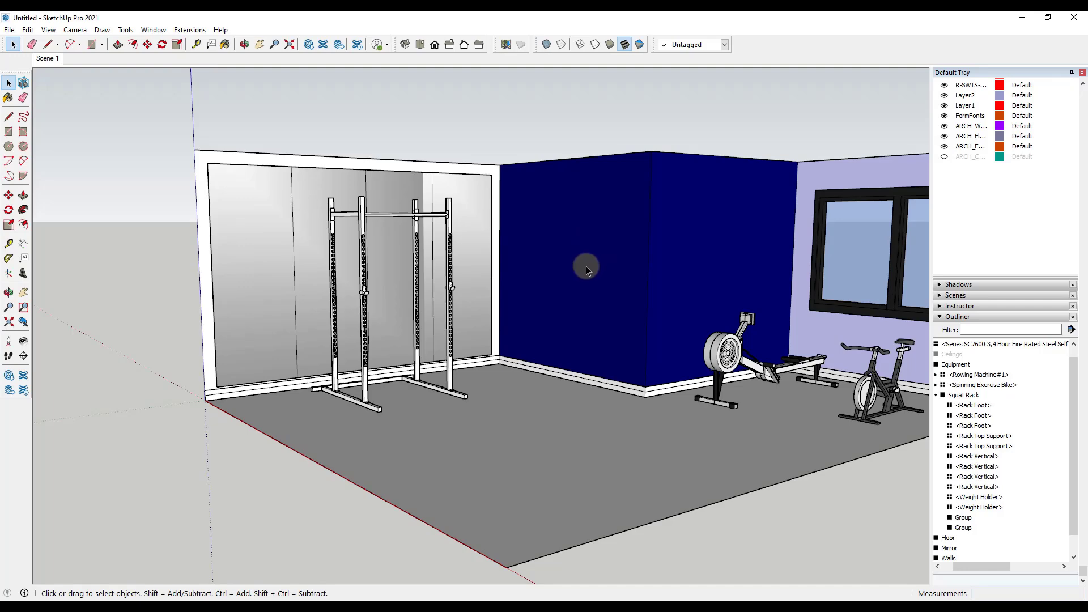
scroll(586, 267, "down", 3)
scroll(627, 331, "up", 3)
scroll(628, 331, "down", 3)
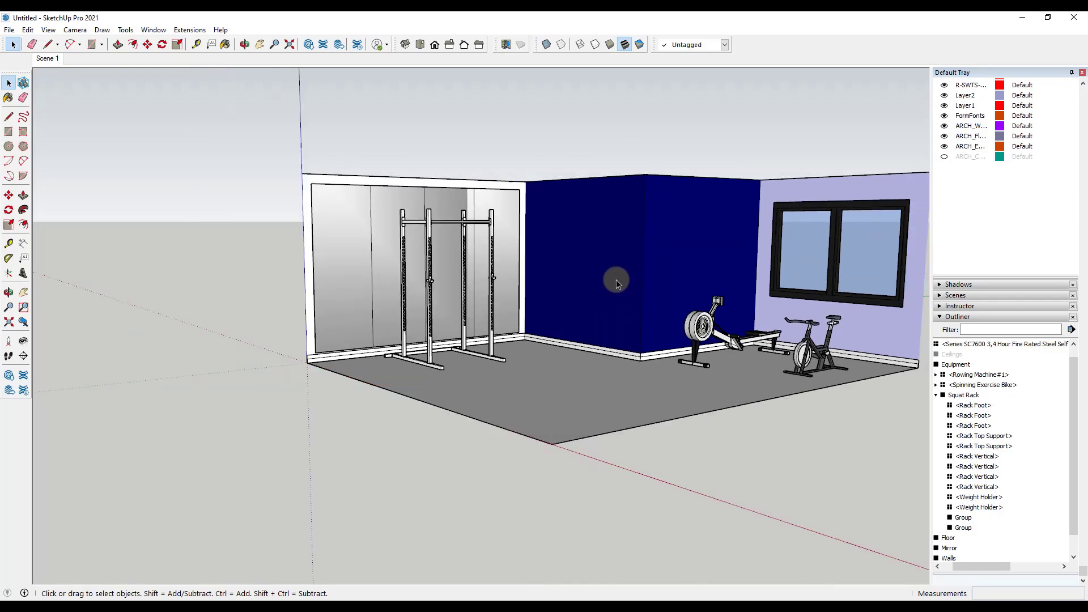
middle_click_drag(612, 274, 803, 296)
scroll(816, 281, "up", 3)
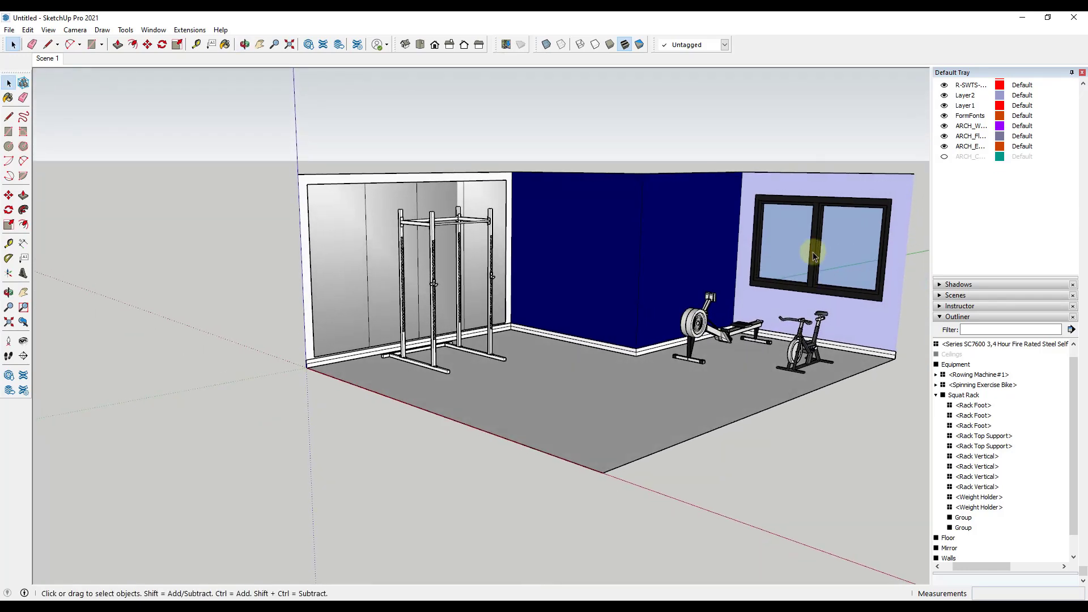
left_click(432, 335)
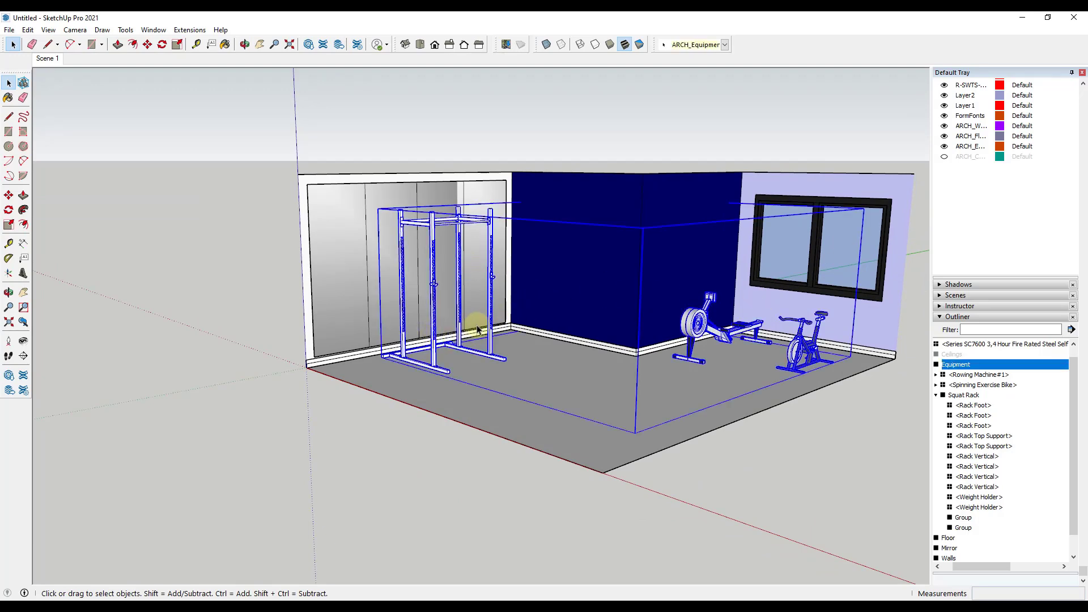
middle_click_drag(483, 326, 461, 326)
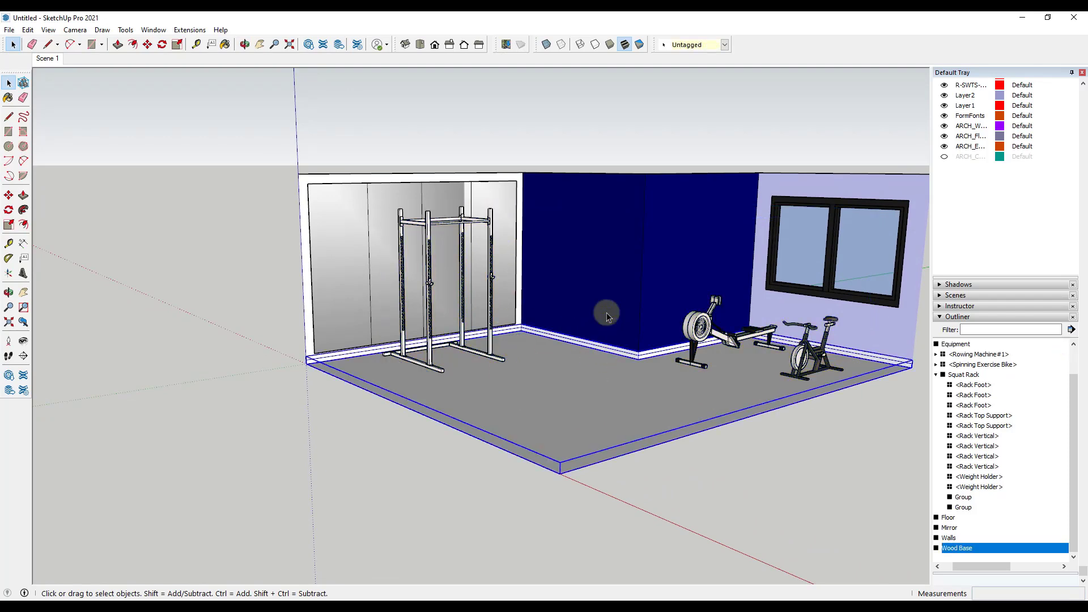
left_click(577, 264)
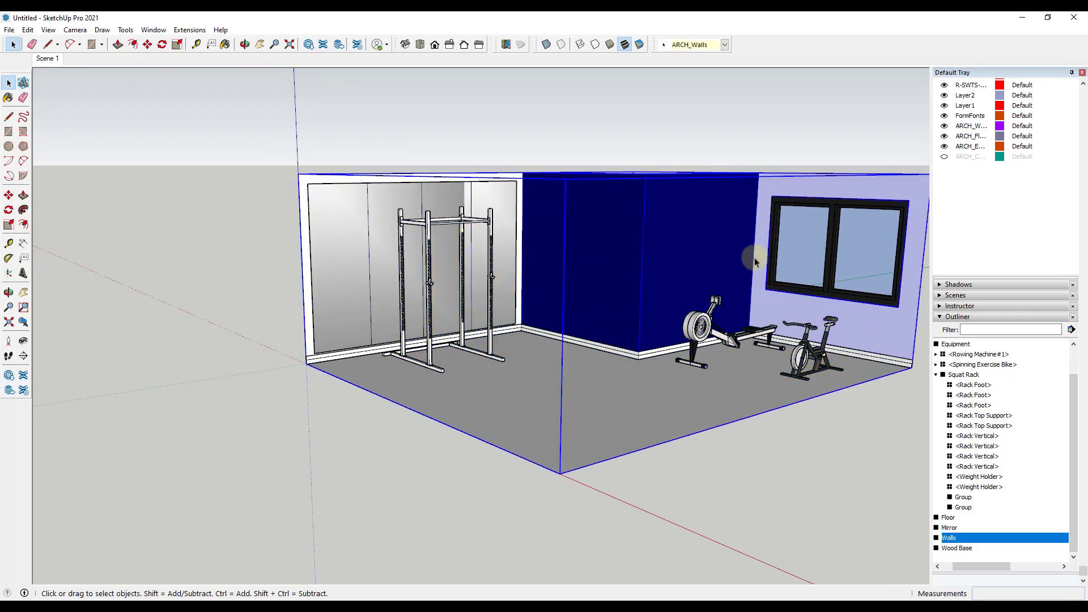
left_click(891, 273)
scroll(808, 357, "down", 3)
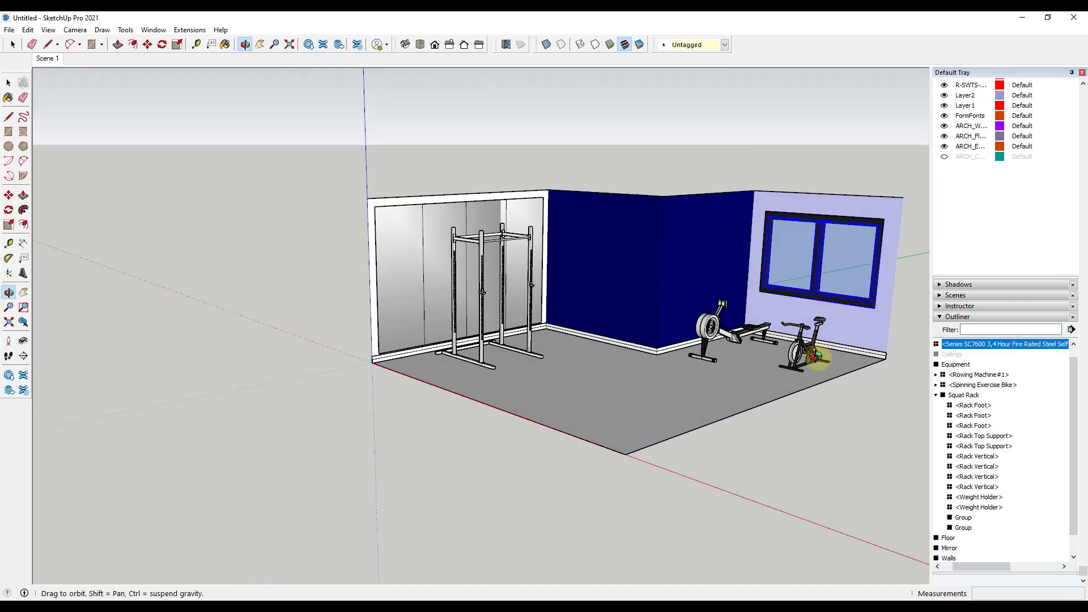
scroll(891, 340, "up", 3)
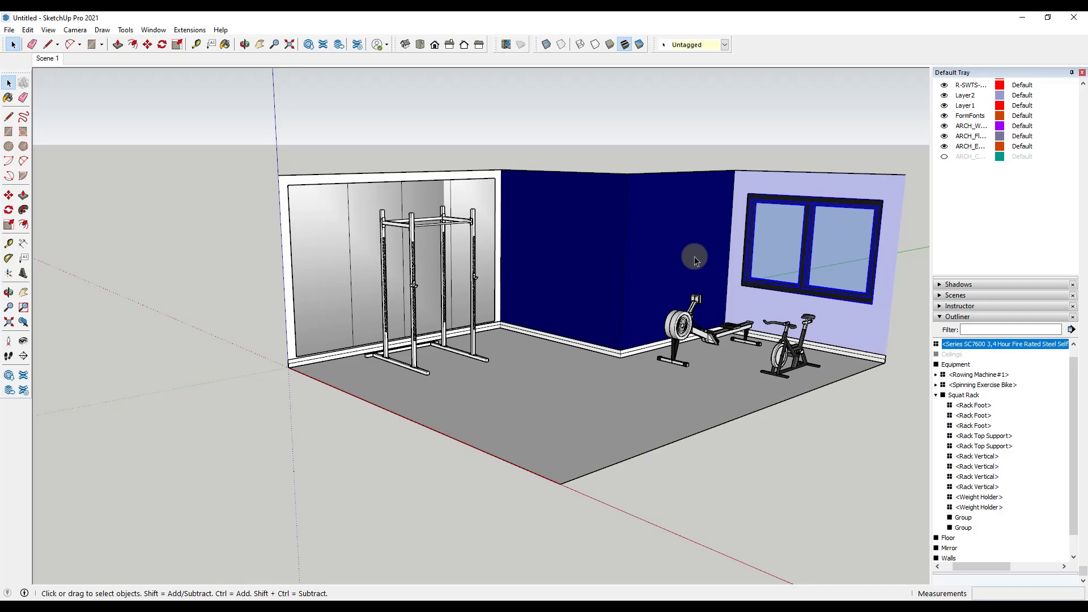
middle_click_drag(601, 255, 562, 230)
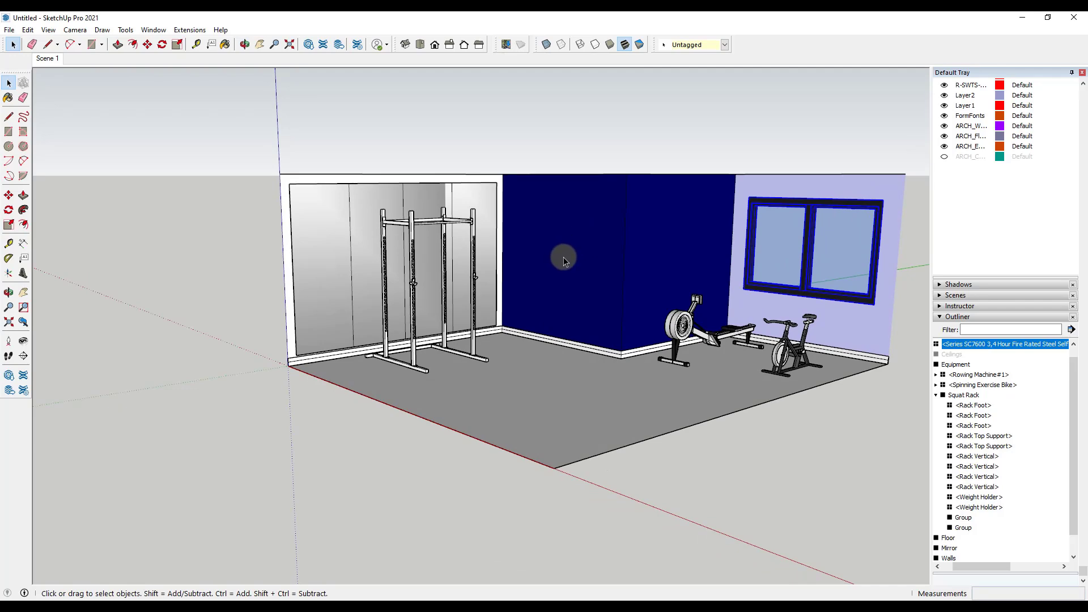
Step: Draw a square on the floor between the rack and the blue wall and extrude it 3' into a box
scroll(564, 260, "up", 4)
key("r")
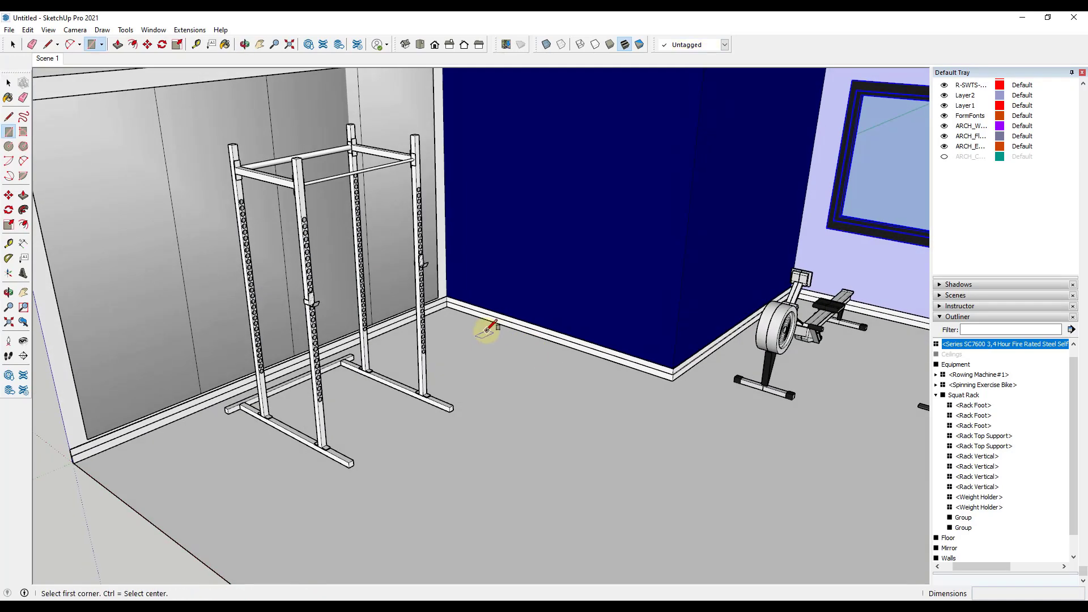
left_click(492, 328)
key("Return")
key("p")
left_click(505, 360)
type("3'")
key("Return")
key("space")
middle_click_drag(513, 270, 530, 301)
scroll(510, 266, "up", 6)
left_click(522, 271)
key("m")
key("ctrl")
left_click(536, 294)
left_click(533, 308)
scroll(527, 280, "down", 4)
key("ctrl+z")
key("space")
Step: Outline a small rectangular hand hole on the box's side face, hung from the middle of its top edge
key("l")
scroll(586, 284, "up", 3)
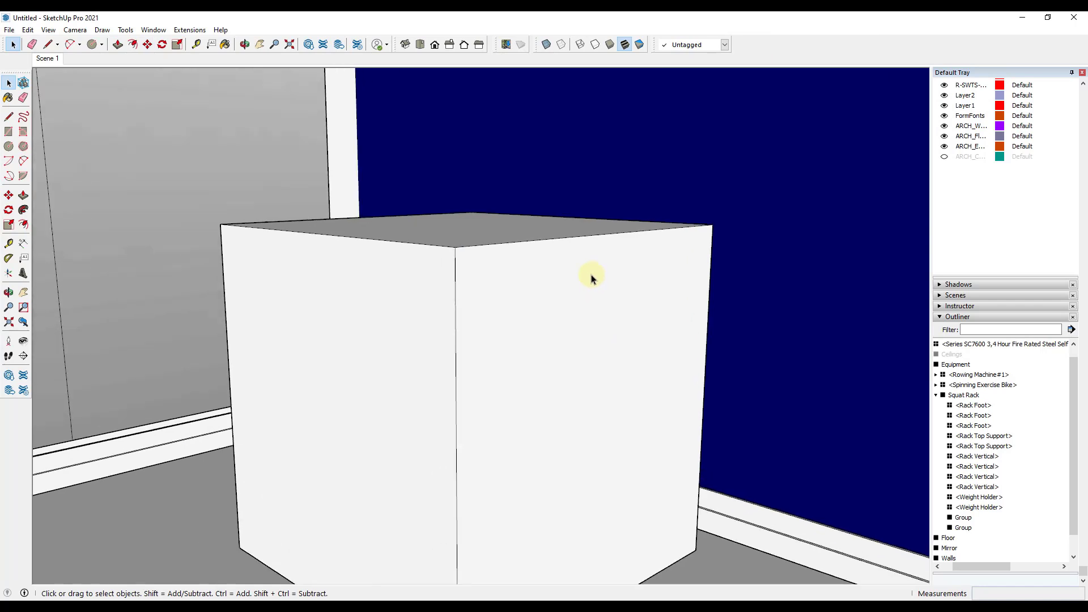
left_click(606, 233)
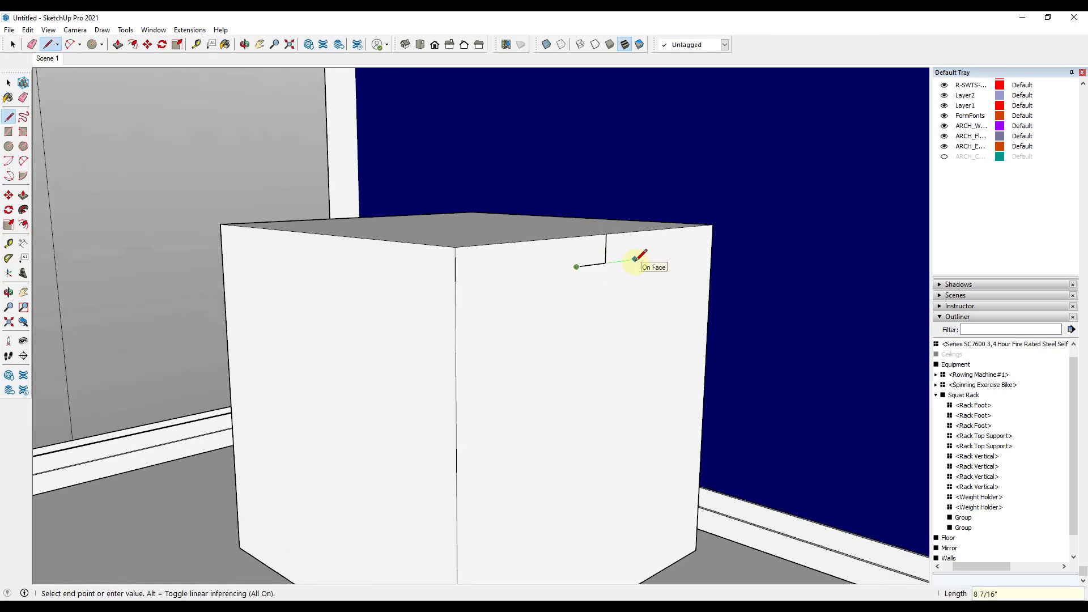
left_click(631, 281)
left_click(576, 290)
left_click(577, 266)
Step: Round both short ends of the hand hole outline with half-circle arcs
key("a")
scroll(585, 271, "up", 3)
left_click(576, 266)
left_click(576, 290)
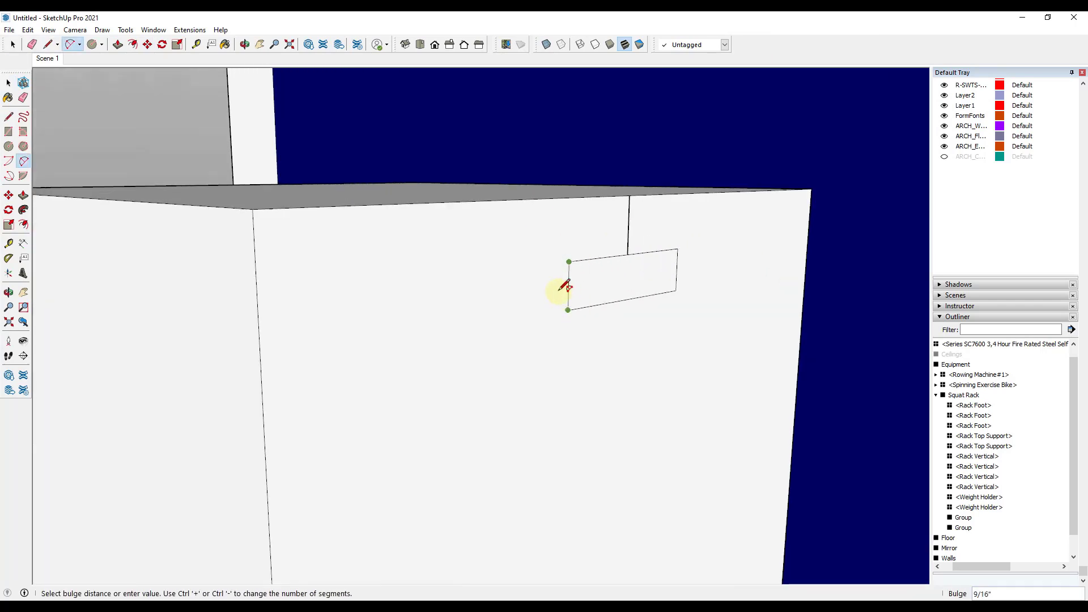
scroll(538, 280, "up", 3)
left_click(506, 281)
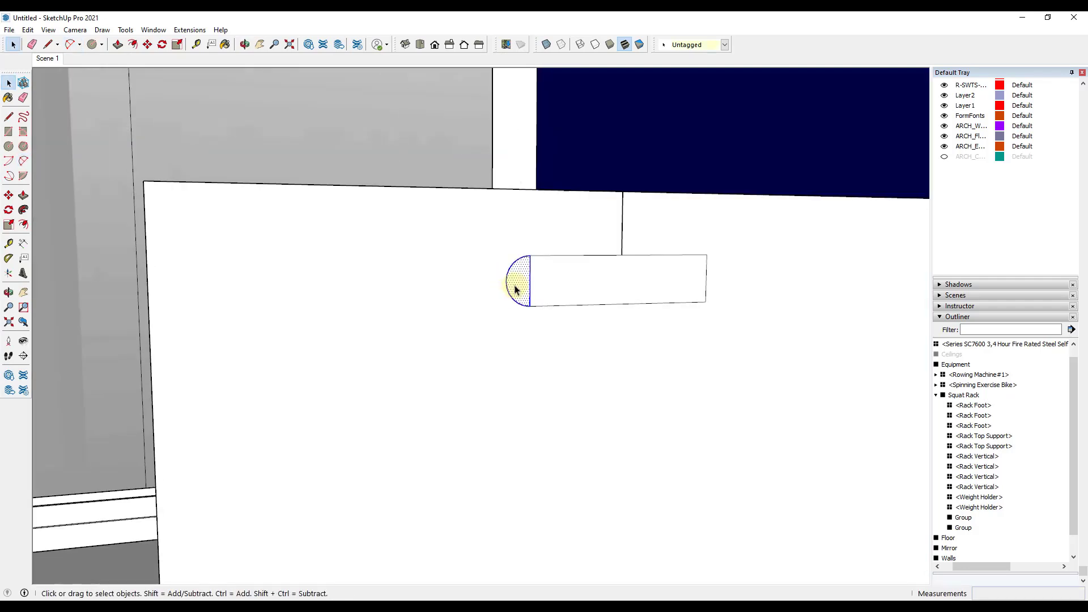
left_click(706, 255)
left_click(706, 302)
left_click(724, 270)
Step: Erase the hand hole's guide and inner lines and delete its face to leave an open slot
key("e")
key("space")
key("Delete")
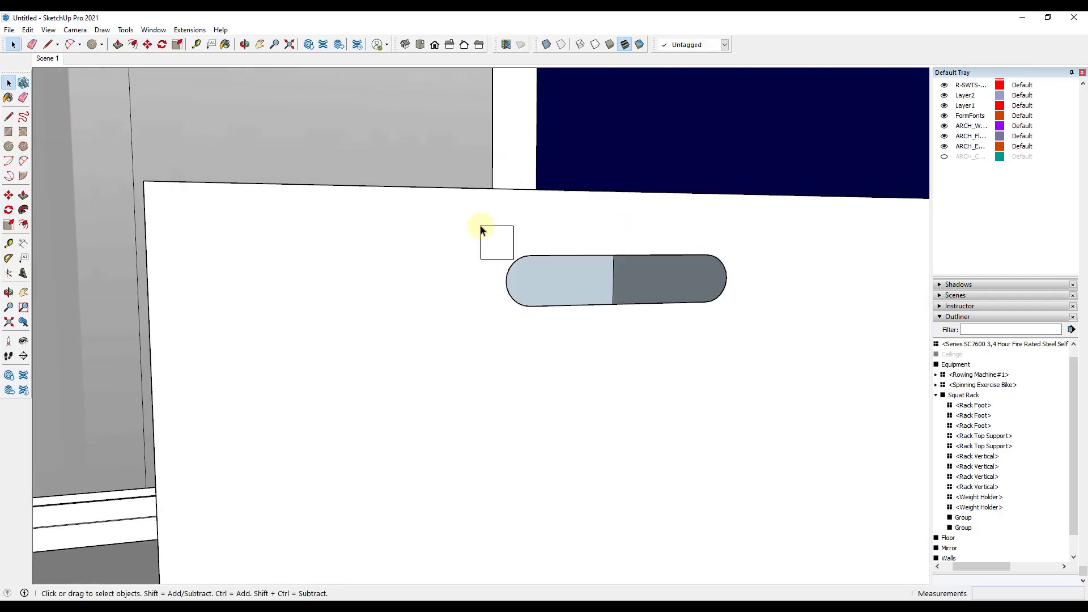
Step: Select the slot's edges and copy them across to the opposite side of the box
left_click_drag(481, 227, 742, 320)
middle_click_drag(742, 321, 605, 321)
key("m")
left_click(484, 308)
left_click(130, 236)
middle_click_drag(131, 236, 489, 334)
Step: Select the entire box and paint it with the Wood Plywood Knots material from the Wood collection
scroll(407, 286, "down", 5)
scroll(406, 286, "up", 5)
key("space")
triple_click(489, 334)
scroll(999, 208, "up", 8)
left_click(1014, 167)
left_click(996, 314)
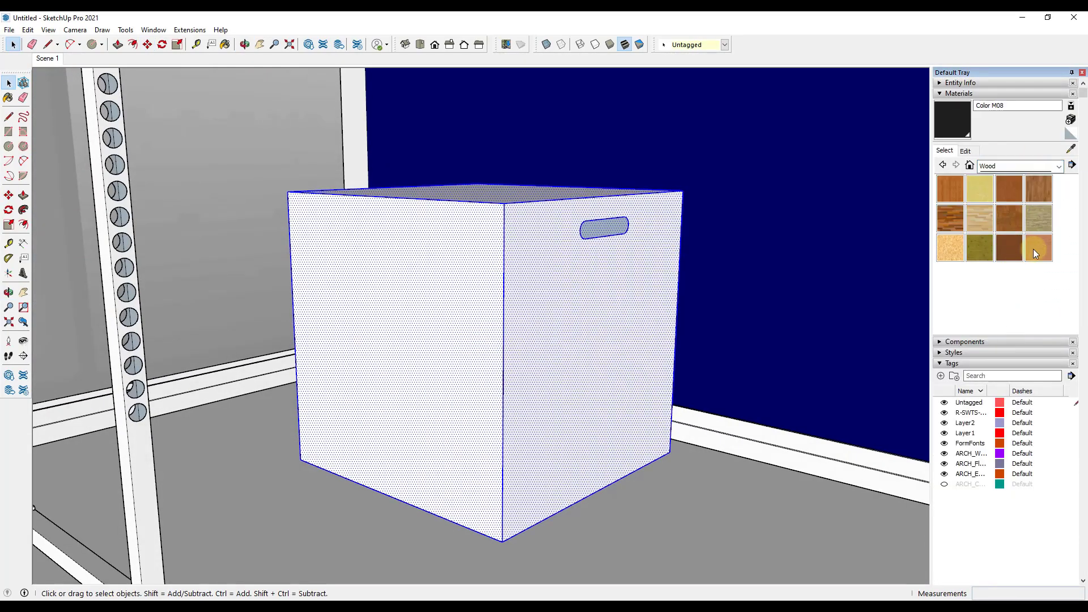
left_click(979, 248)
left_click(627, 348)
Step: Set the plywood material's texture width to 3'
scroll(628, 348, "down", 3)
key("space")
left_click(965, 151)
left_click_drag(973, 280, 930, 281)
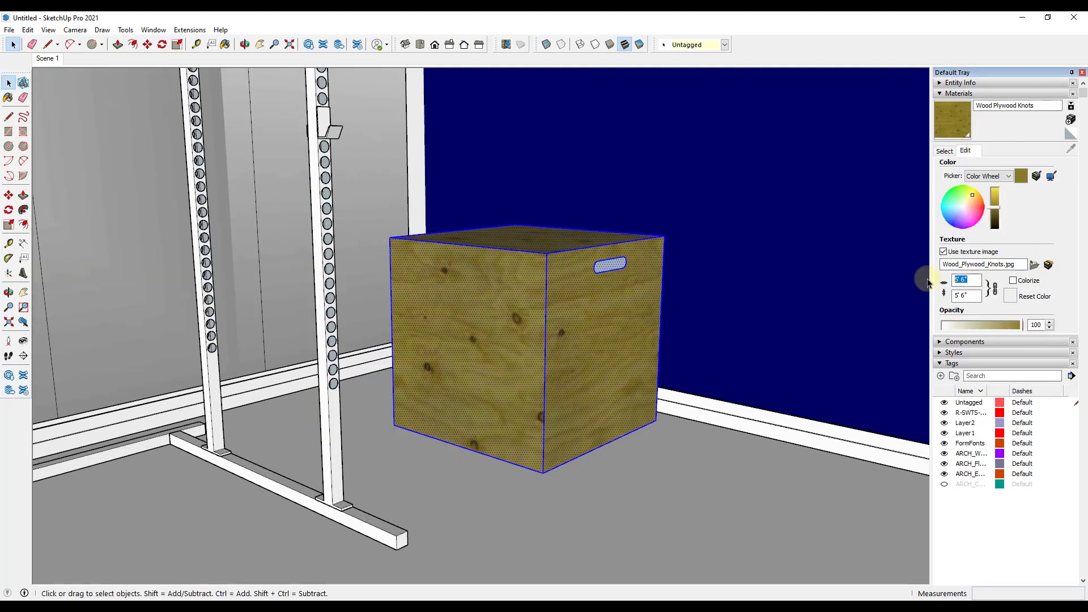
type("2'3'")
scroll(589, 347, "down", 3)
Step: Make the plywood box a component named "Box 1"
left_click(593, 350)
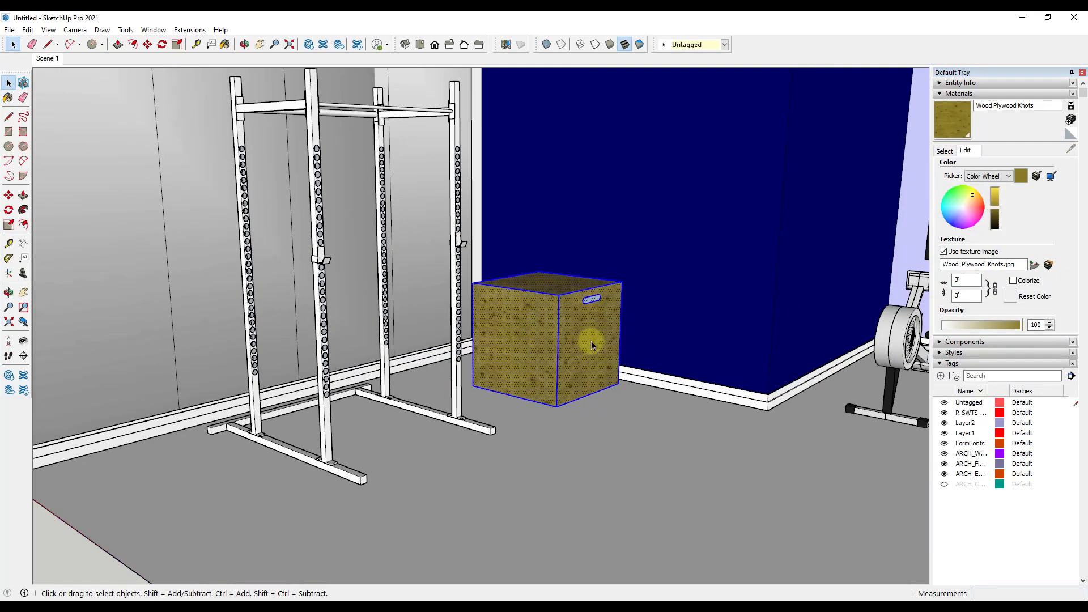
right_click(592, 345)
left_click(690, 417)
type("Box 1")
key("Return")
Step: Copy the plywood box across the floor to a spot about 3' 7" from the original, beside it
key("m")
left_click(544, 363)
key("ctrl")
left_click(573, 417)
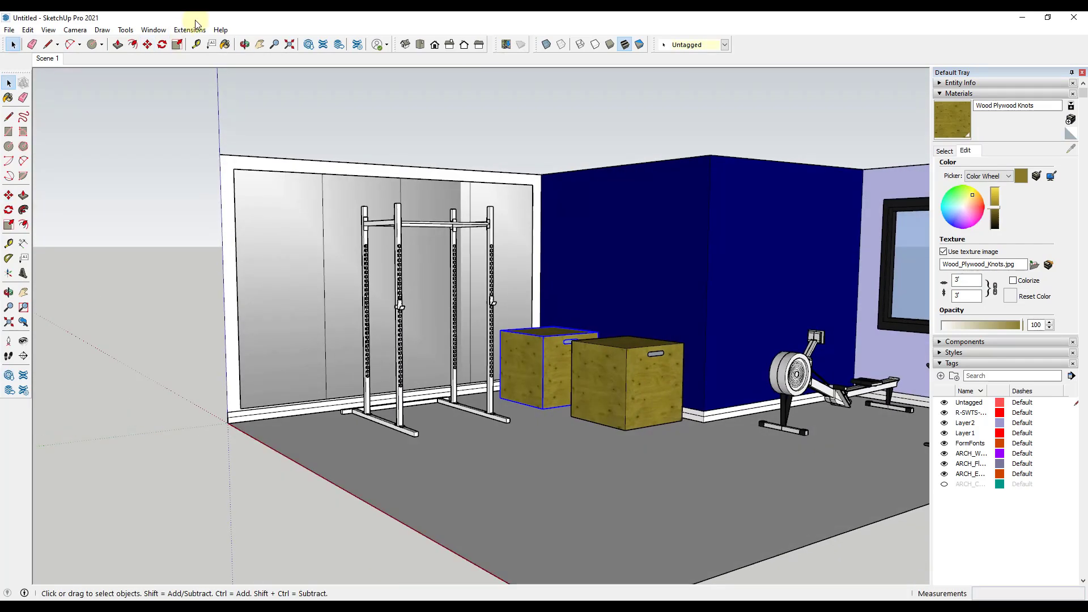
Step: Search the 3D Warehouse for "wall picture"
left_click(153, 30)
left_click(170, 111)
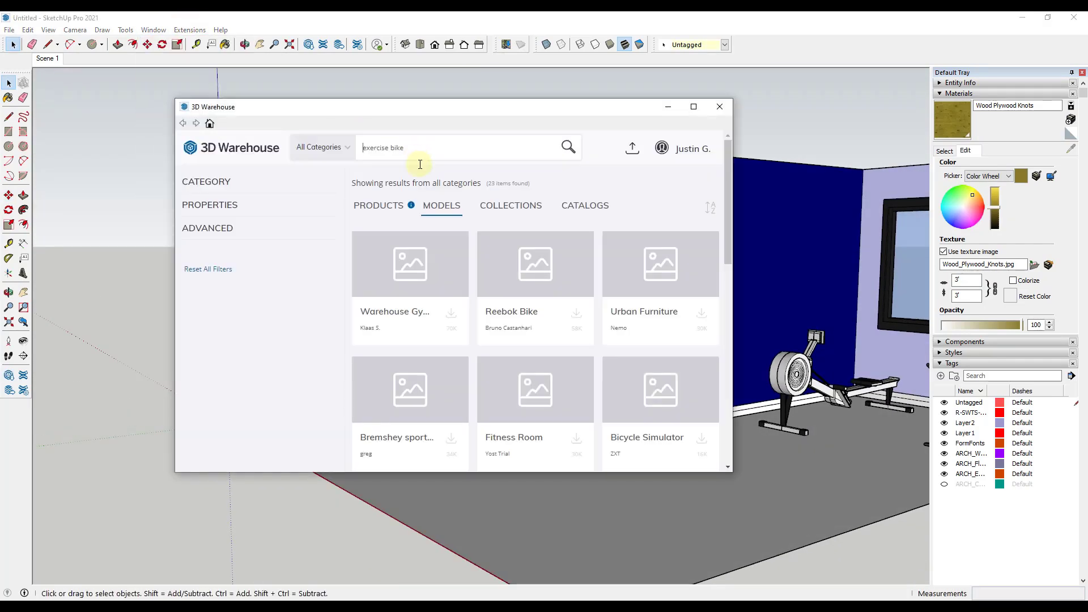
left_click_drag(412, 149, 340, 146)
type("wall picture")
Step: Download the three-panel Freeport picture and mount it on the blue wall above the plywood boxes
scroll(558, 385, "down", 15)
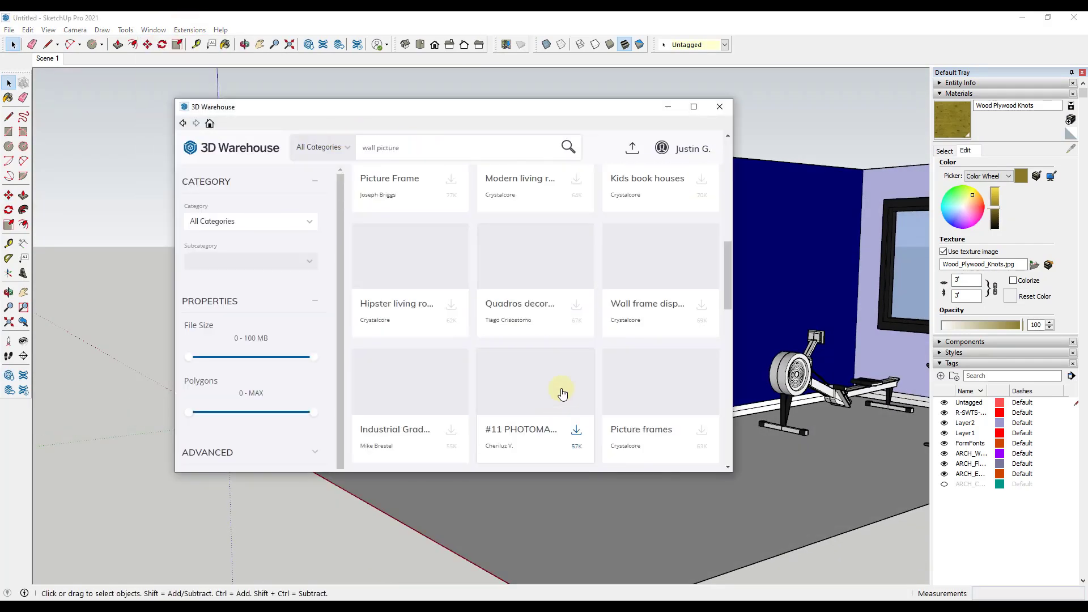
scroll(568, 385, "down", 15)
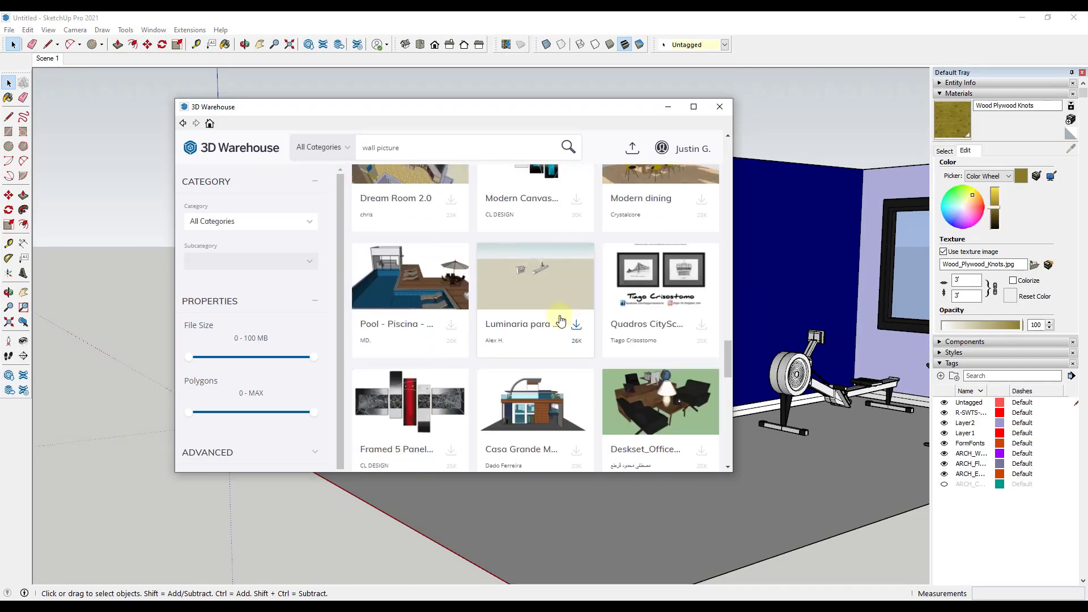
scroll(508, 286, "down", 2)
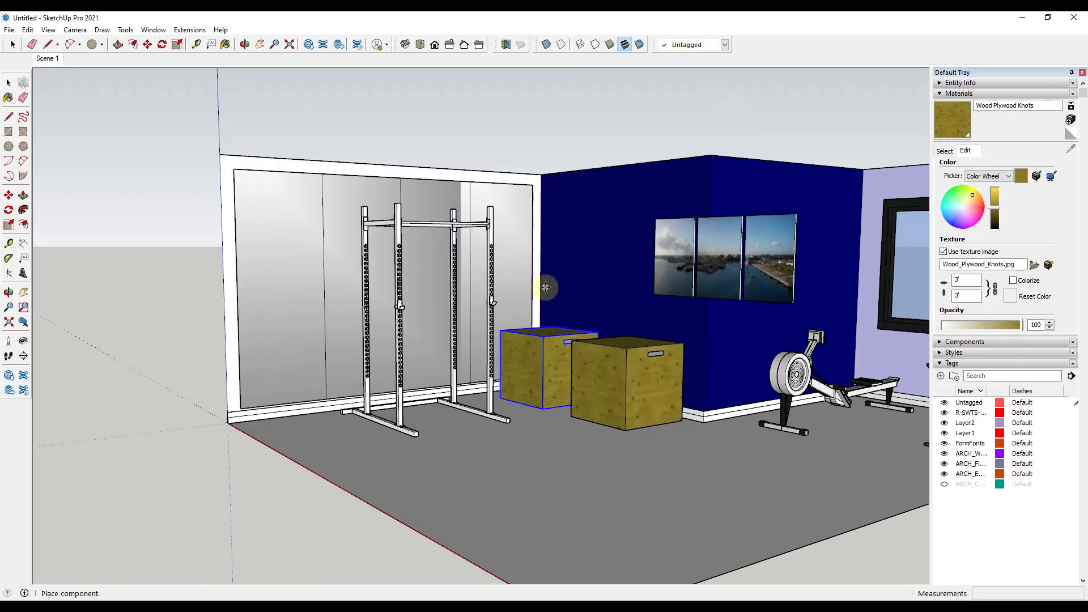
scroll(670, 246, "up", 5)
scroll(670, 247, "down", 5)
middle_click_drag(627, 308, 544, 306)
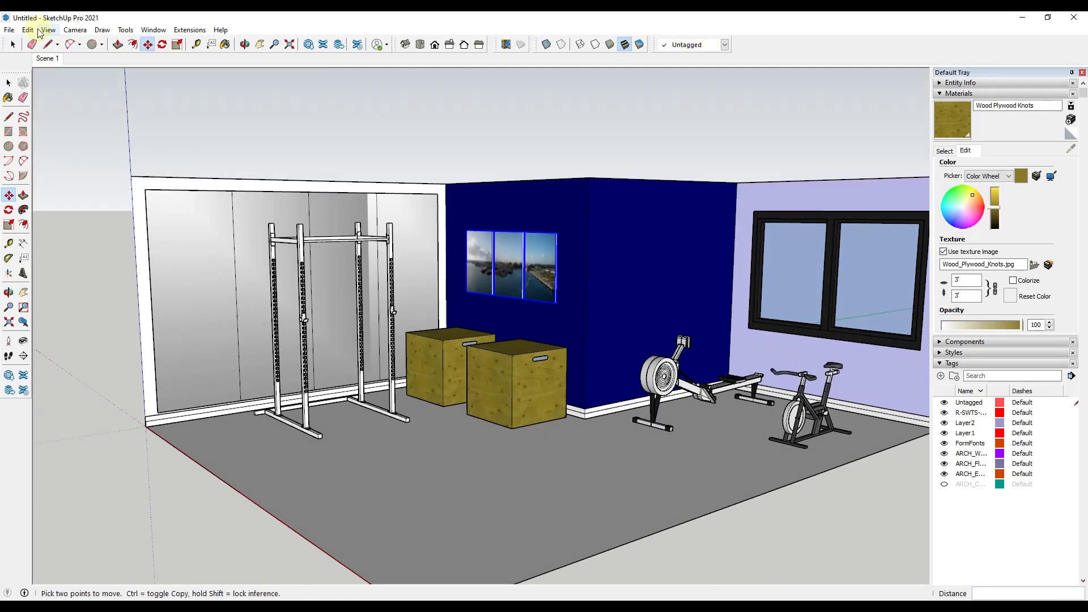
Step: Find a canyon river picture among the 3D Warehouse "wall picture" results and load it into the model
left_click(153, 30)
left_click(171, 113)
scroll(587, 361, "down", 3)
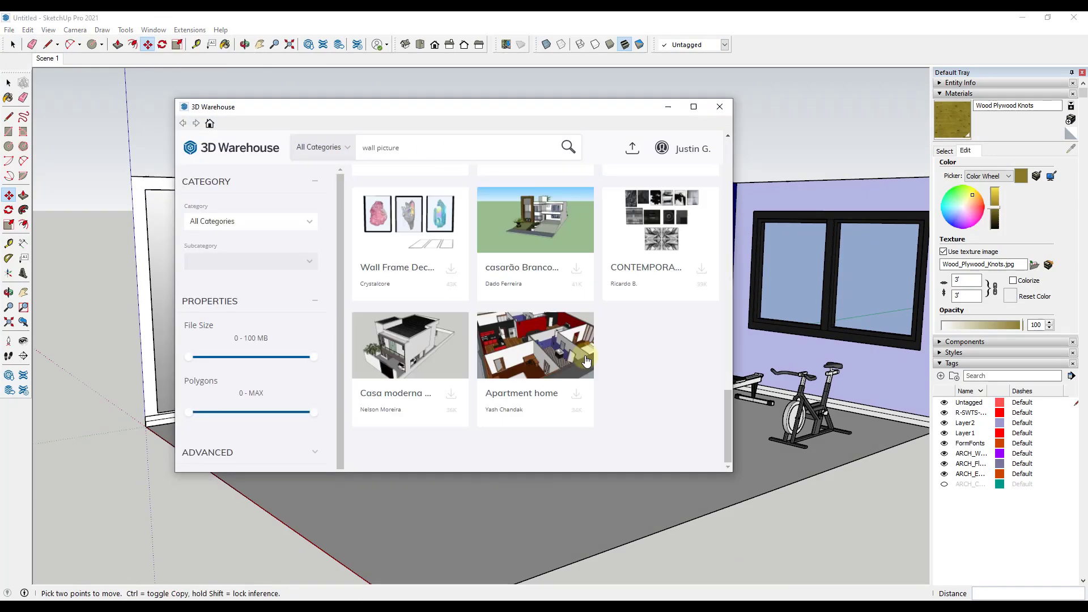
scroll(590, 340, "down", 3)
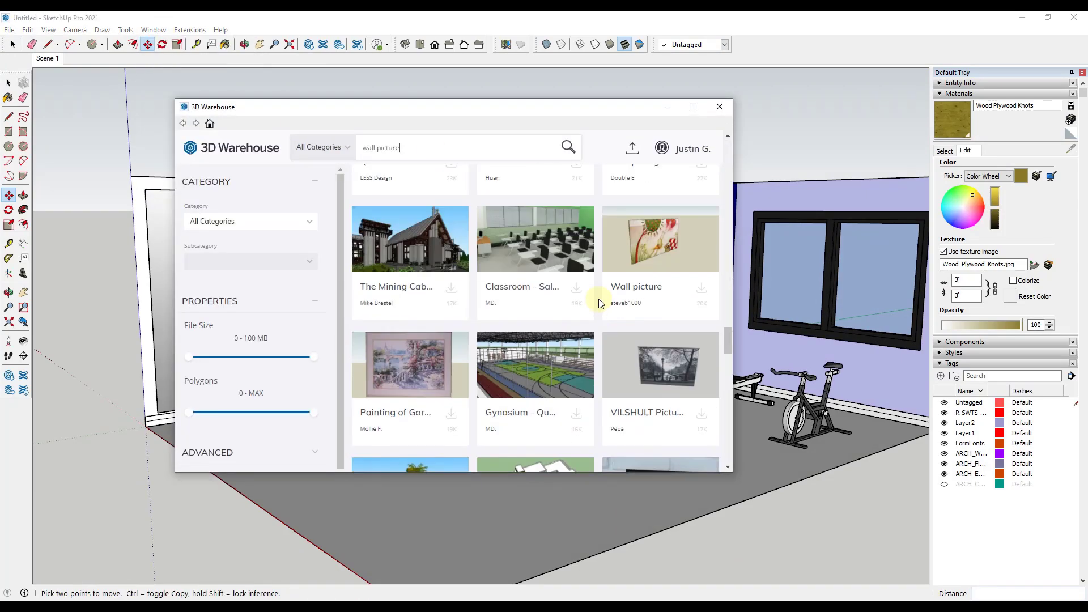
left_click(604, 297)
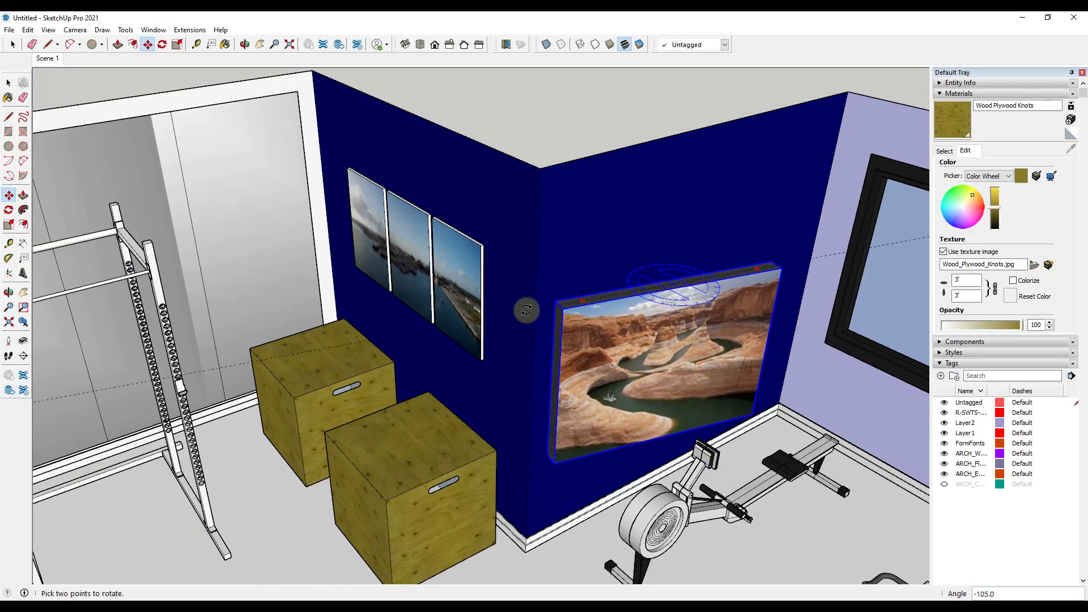
Step: Rotate the canyon picture -90 degrees and mount it on the blue wall above the rowing machine
type("-90")
key("Return")
left_click(672, 290)
left_click(631, 218)
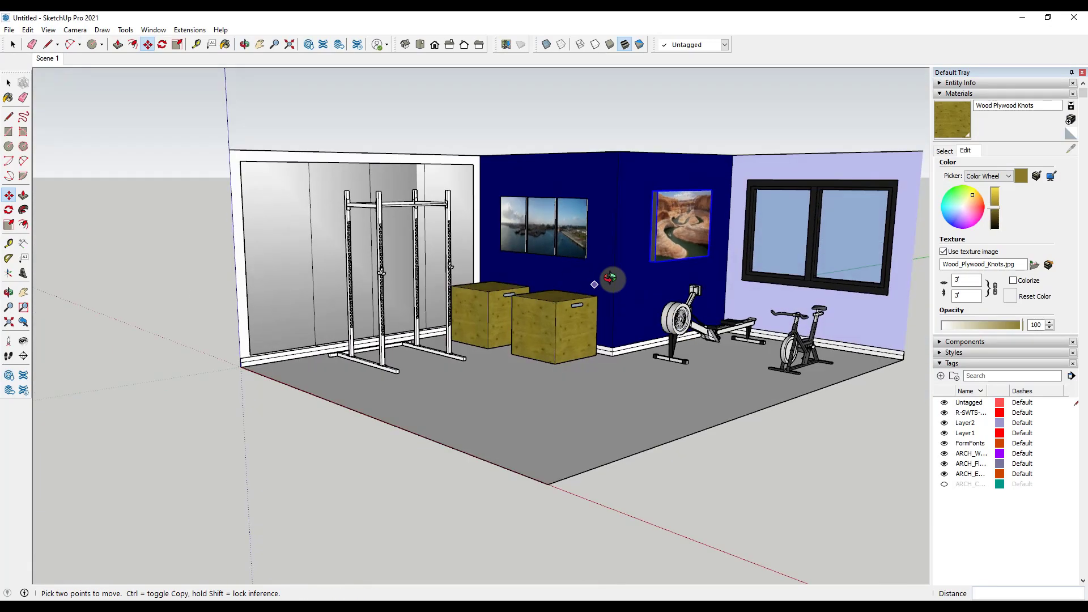
Step: Search the 3D Warehouse for "barbell" and place a weight plate tree and a York 45 barbell near the squat rack
left_click(153, 30)
left_click(181, 119)
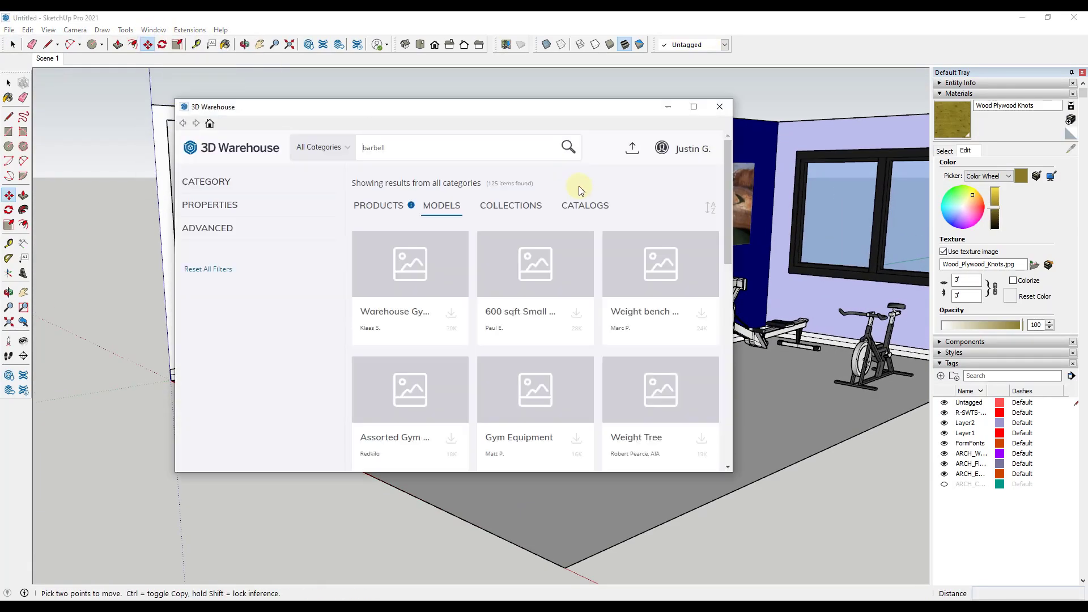
left_click(650, 316)
left_click(418, 315)
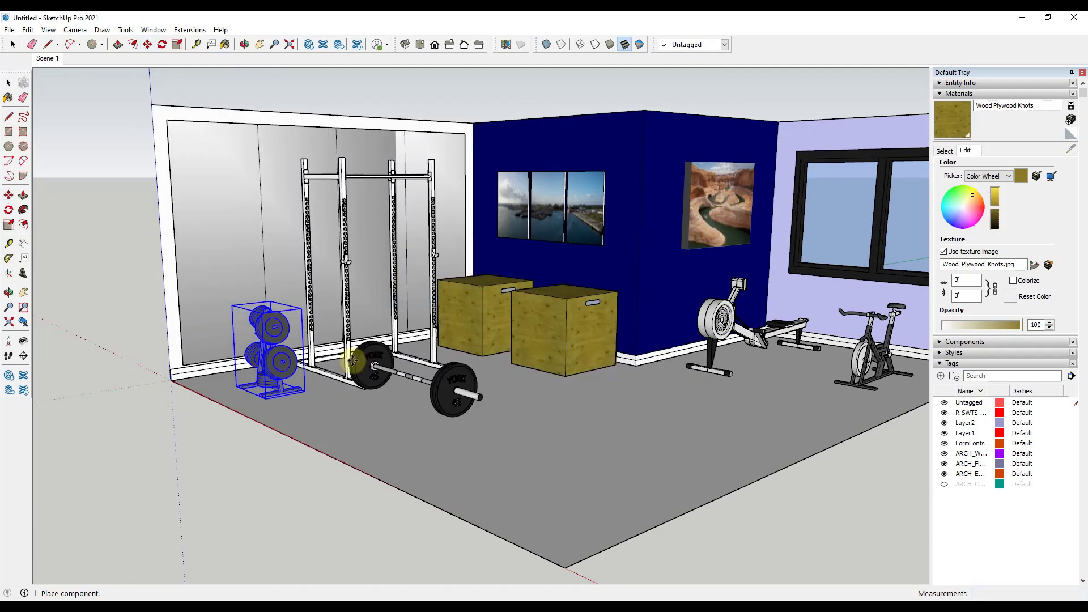
scroll(454, 384, "up", 5)
scroll(558, 392, "up", 3)
left_click(558, 347)
Step: Rotate the barbell on the floor so it runs parallel to the mirrored wall
scroll(556, 451, "up", 2)
middle_click_drag(544, 380, 527, 459)
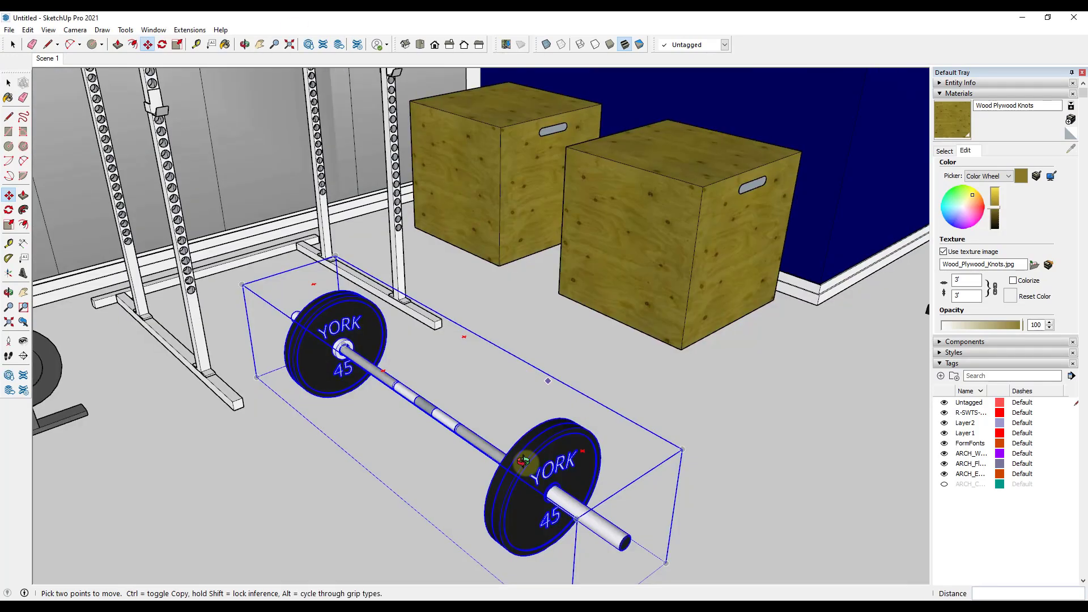
left_click(525, 460)
left_click(578, 311)
Step: Raise the barbell to the height of the squat rack's bar hooks and move it toward the rack's front uprights
middle_click_drag(255, 476, 326, 406)
left_click(395, 250)
scroll(567, 170, "down", 2)
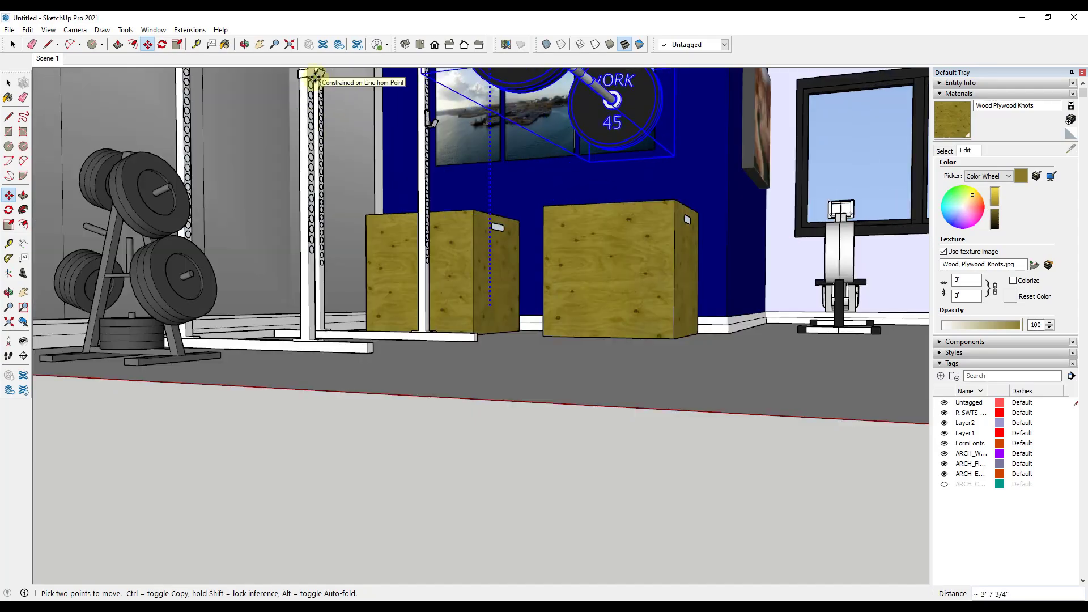
left_click(308, 80)
middle_click_drag(308, 80, 175, 344)
left_click(512, 297)
left_click(294, 269)
Step: Centre the barbell across the squat rack in plan and shift it onto the bar hooks of the front uprights
scroll(173, 284, "up", 4)
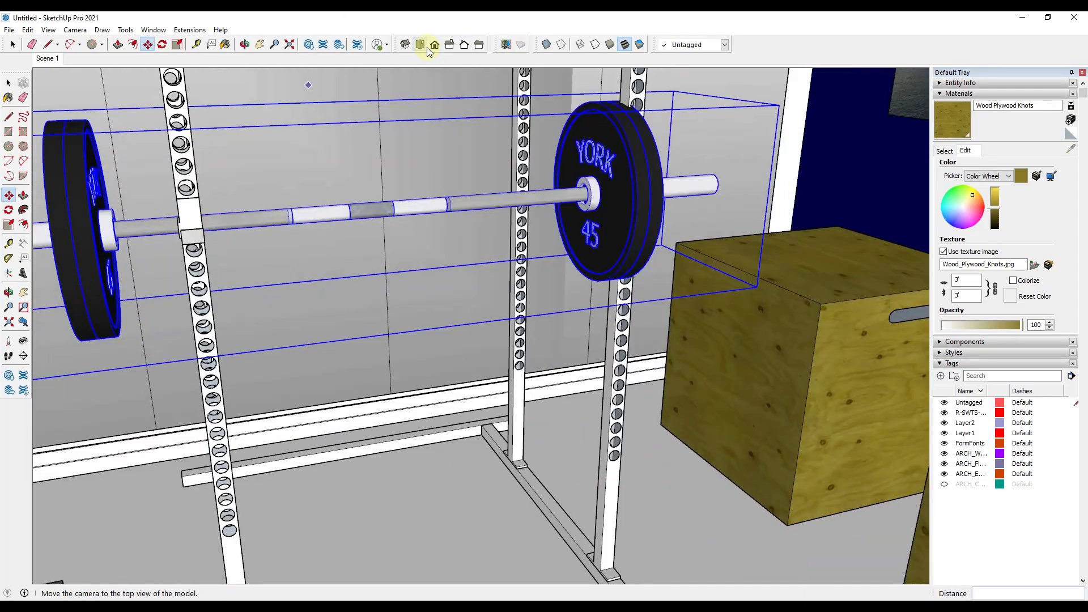
left_click(422, 46)
scroll(519, 340, "up", 3)
left_click(526, 348)
left_click(577, 363)
scroll(590, 375, "down", 4)
middle_click_drag(589, 375, 250, 325)
scroll(328, 388, "up", 5)
left_click(330, 394)
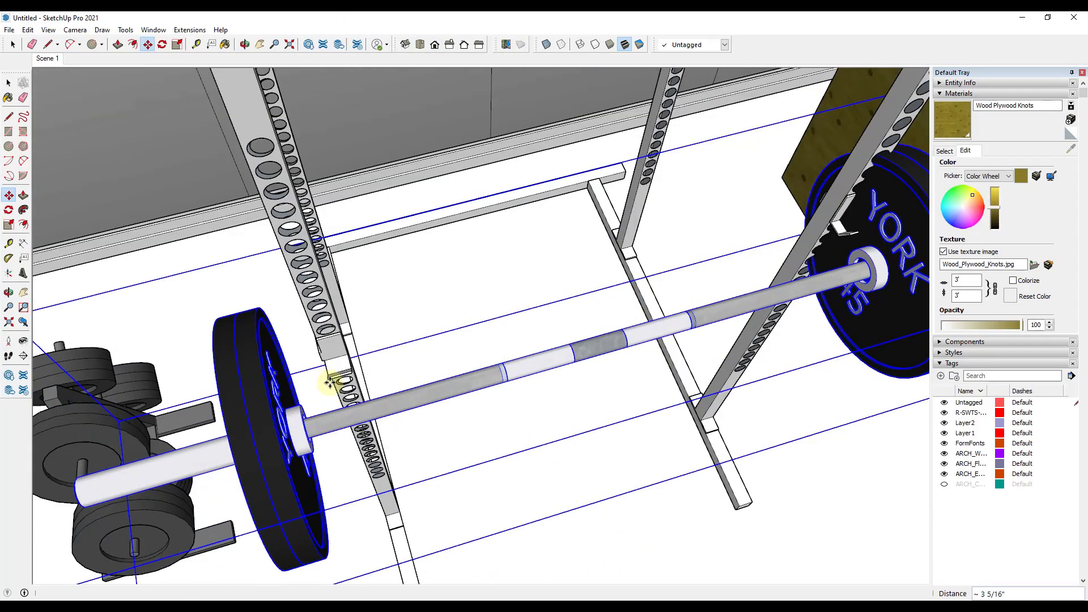
left_click(338, 359)
Step: Scale the barbell longer along its length so both sets of plates sit outside the rack uprights
scroll(339, 361, "down", 3)
middle_click_drag(340, 363, 397, 290)
key("s")
left_click_drag(692, 202, 731, 198)
key("space")
middle_click_drag(303, 275, 328, 279)
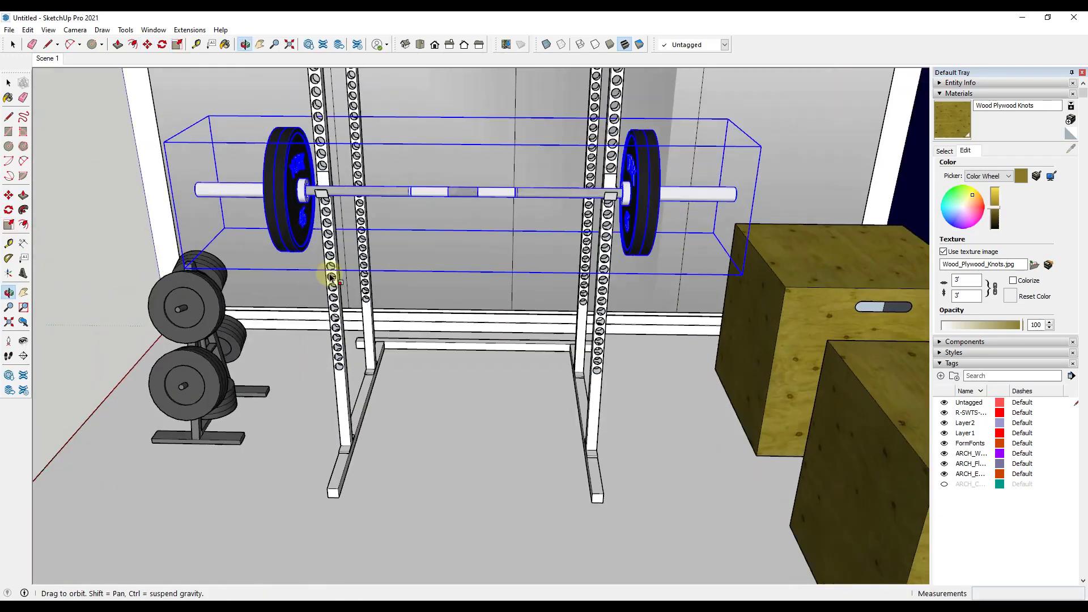
scroll(566, 284, "down", 5)
middle_click_drag(623, 284, 789, 267)
scroll(664, 317, "up", 2)
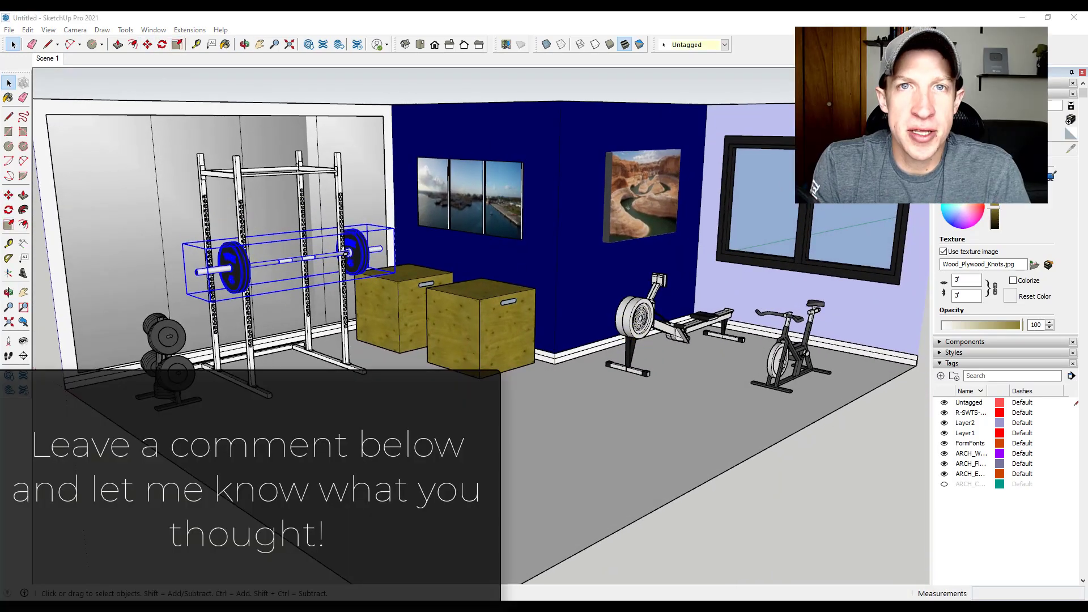